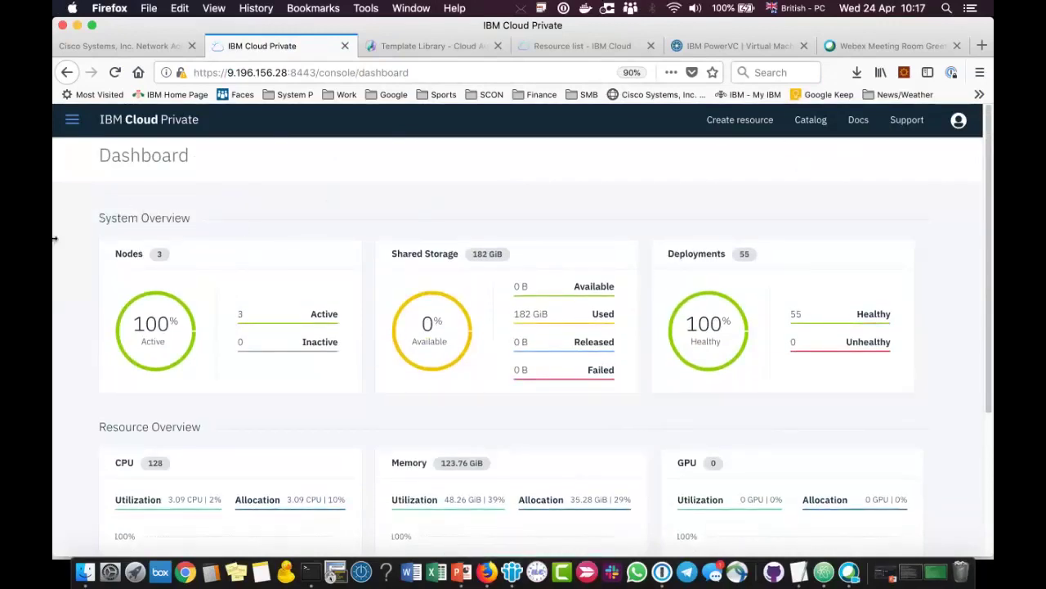
- Show the platform's Nodes page to view each cluster node's role, architecture and status
{"action": "left_click", "coordinate": [72, 131]}
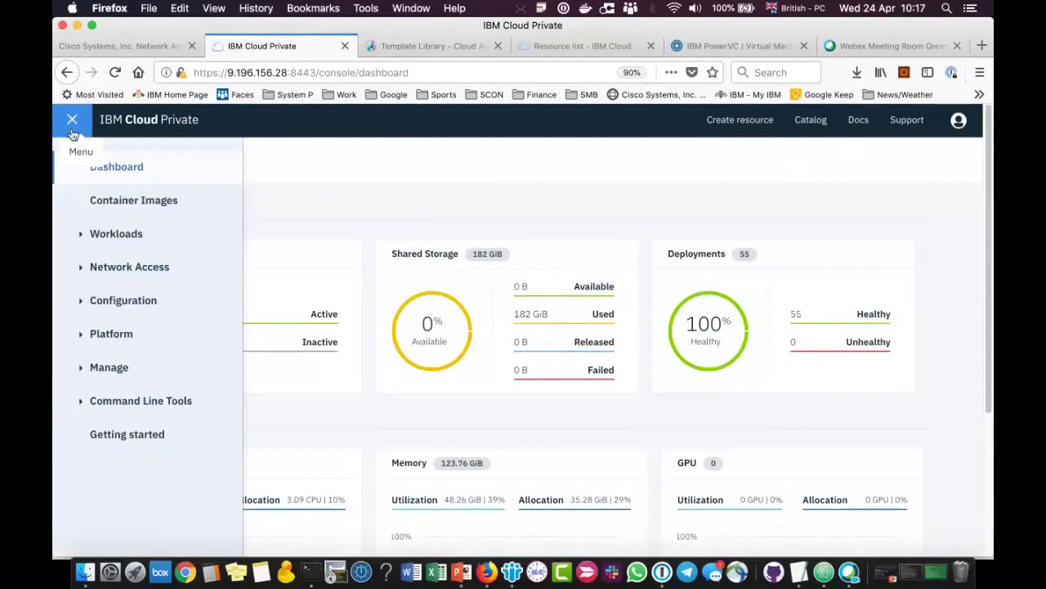
{"action": "left_click", "coordinate": [92, 337]}
{"action": "scroll", "coordinate": [163, 322], "scroll_direction": "down", "scroll_amount": 1}
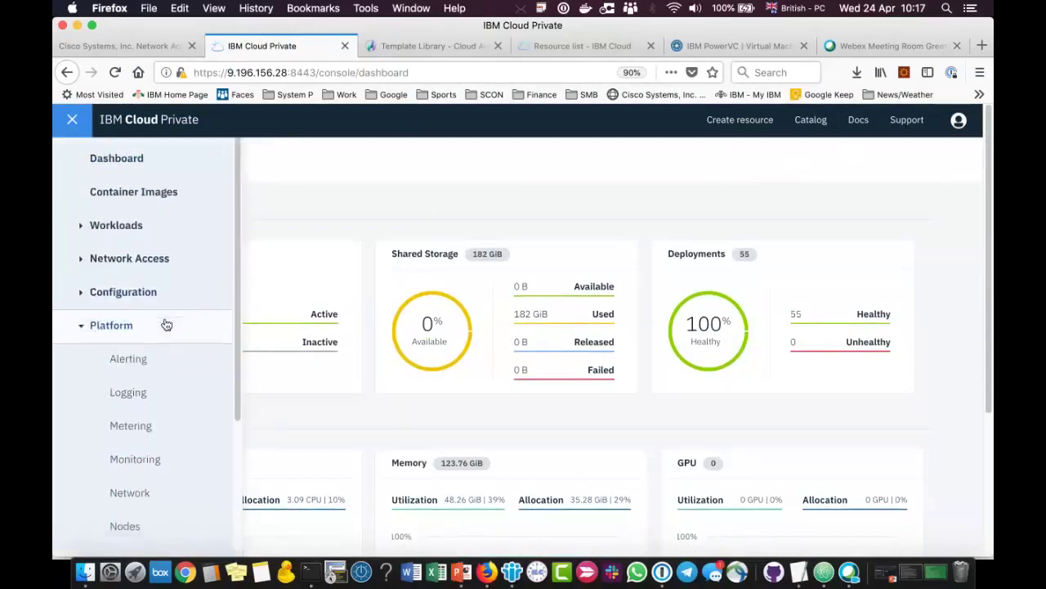
{"action": "left_click", "coordinate": [123, 513]}
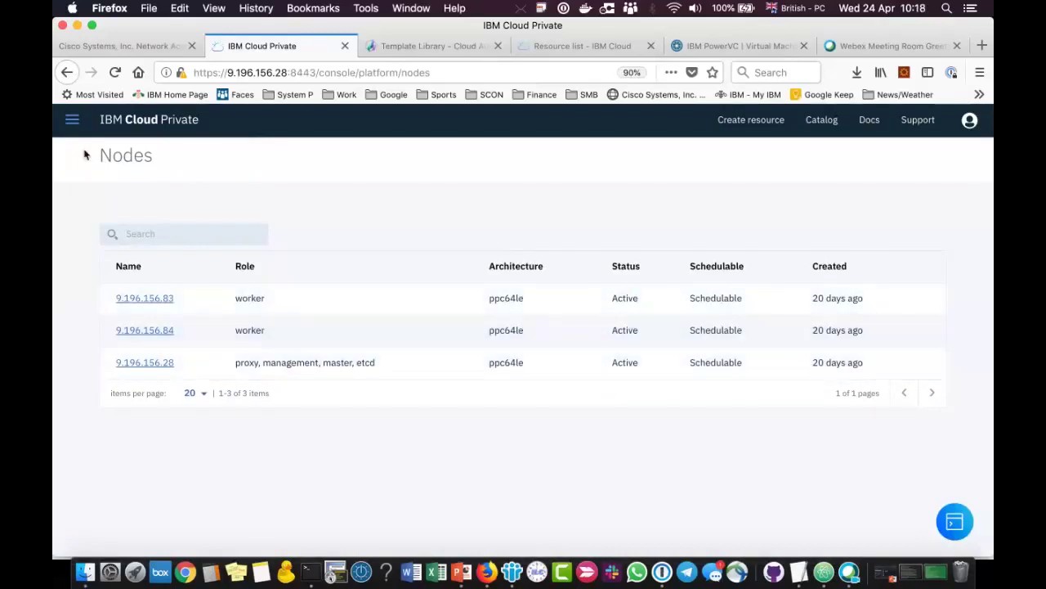
- Review the persistent volumes on the platform's Storage page, and show the persistent volume claims
{"action": "left_click", "coordinate": [72, 121]}
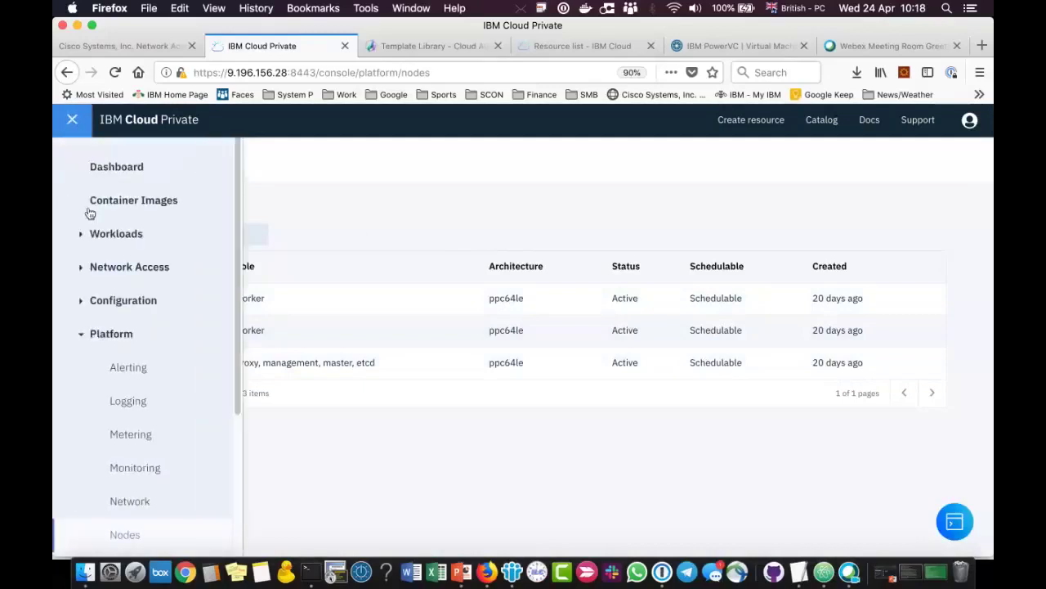
{"action": "scroll", "coordinate": [143, 442], "scroll_direction": "down", "scroll_amount": 4}
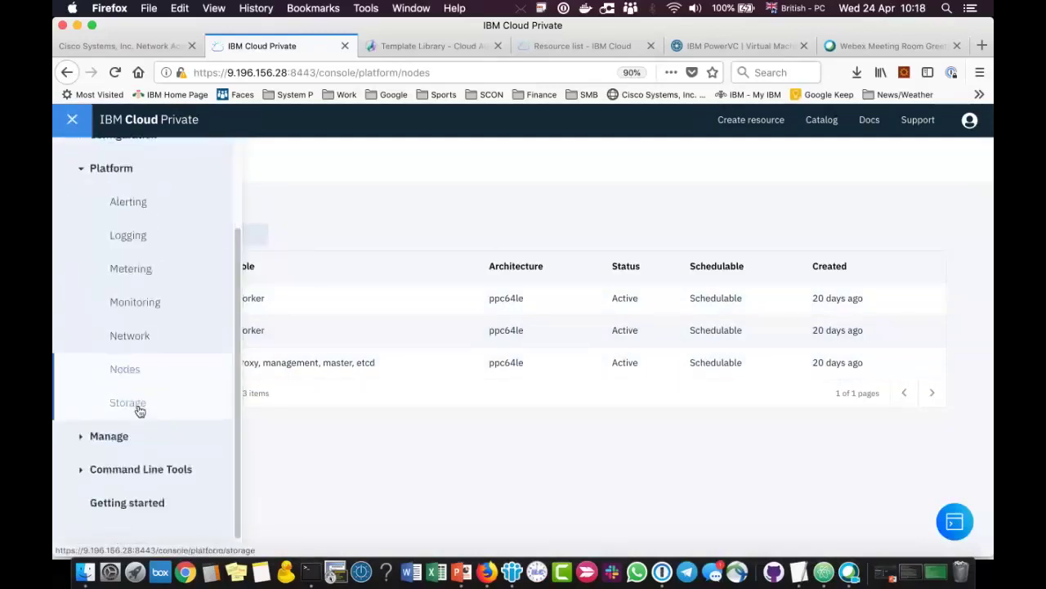
{"action": "left_click", "coordinate": [140, 408]}
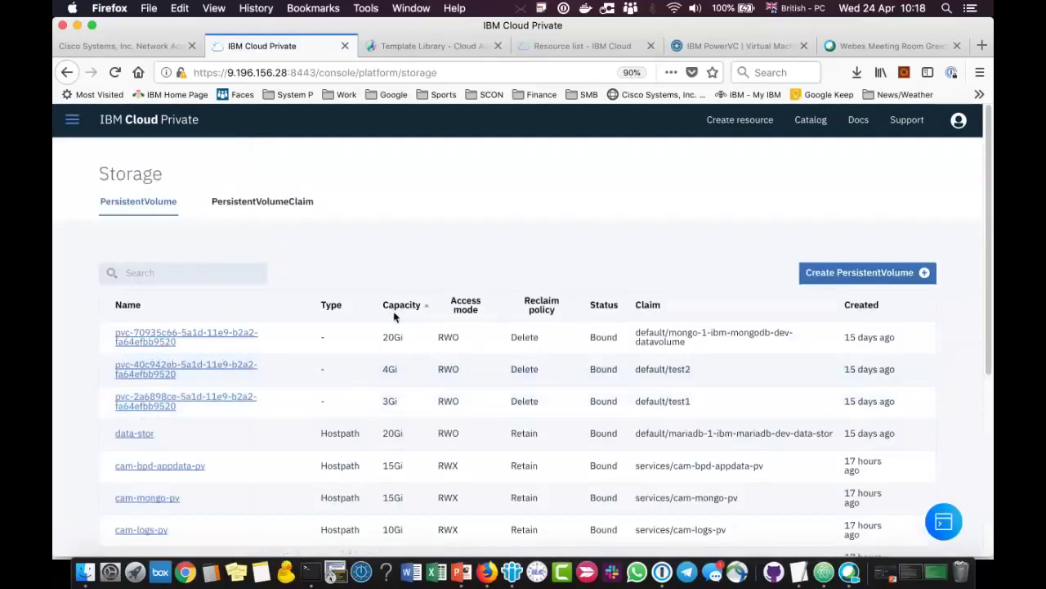
{"action": "scroll", "coordinate": [387, 344], "scroll_direction": "down", "scroll_amount": 4}
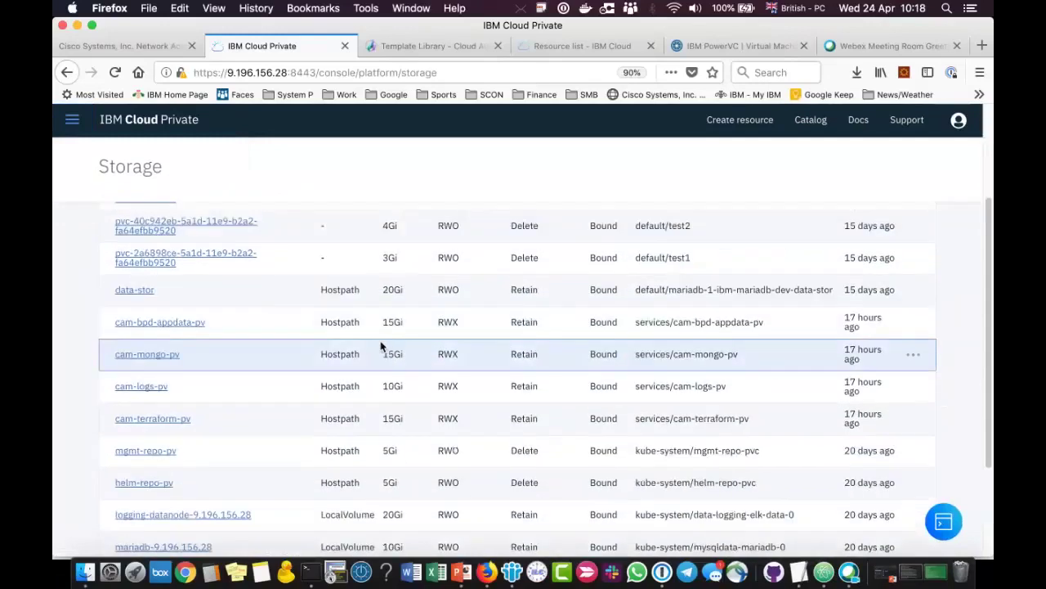
{"action": "scroll", "coordinate": [269, 381], "scroll_direction": "up", "scroll_amount": 4}
{"action": "scroll", "coordinate": [285, 367], "scroll_direction": "down", "scroll_amount": 2}
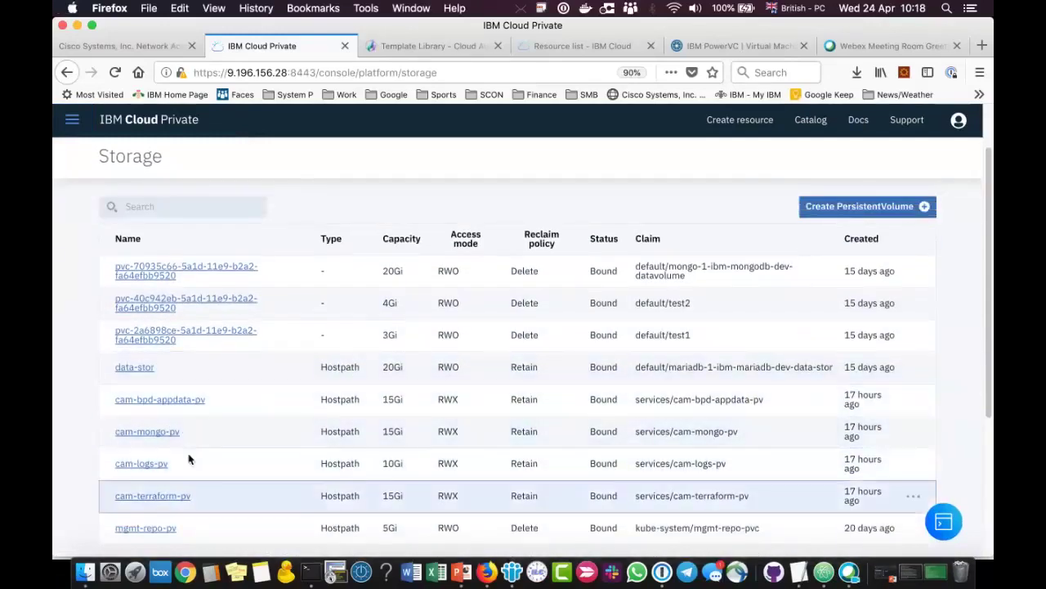
{"action": "scroll", "coordinate": [245, 401], "scroll_direction": "up", "scroll_amount": 2}
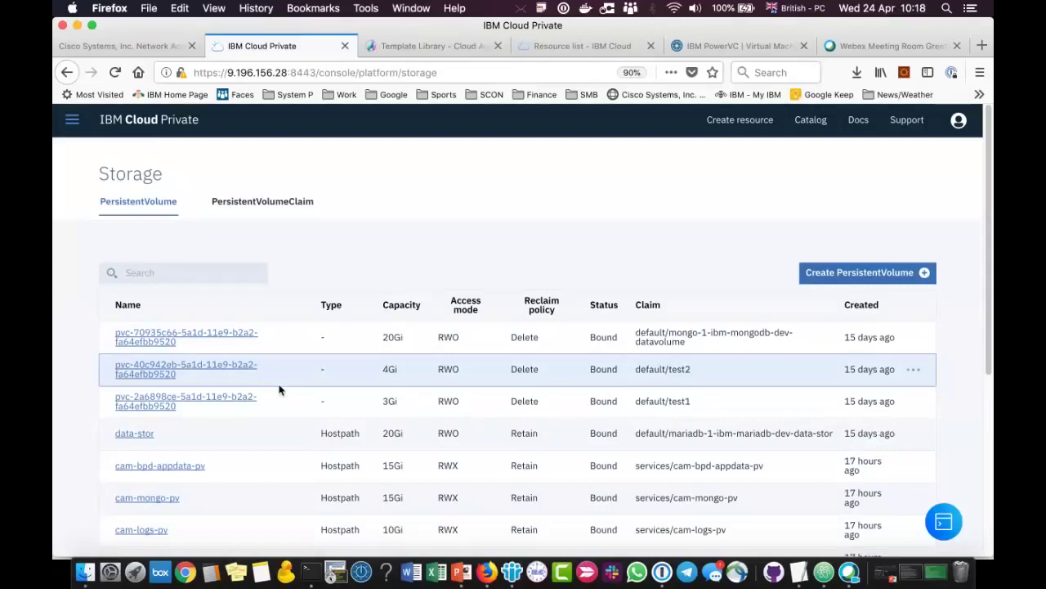
{"action": "left_click", "coordinate": [264, 206]}
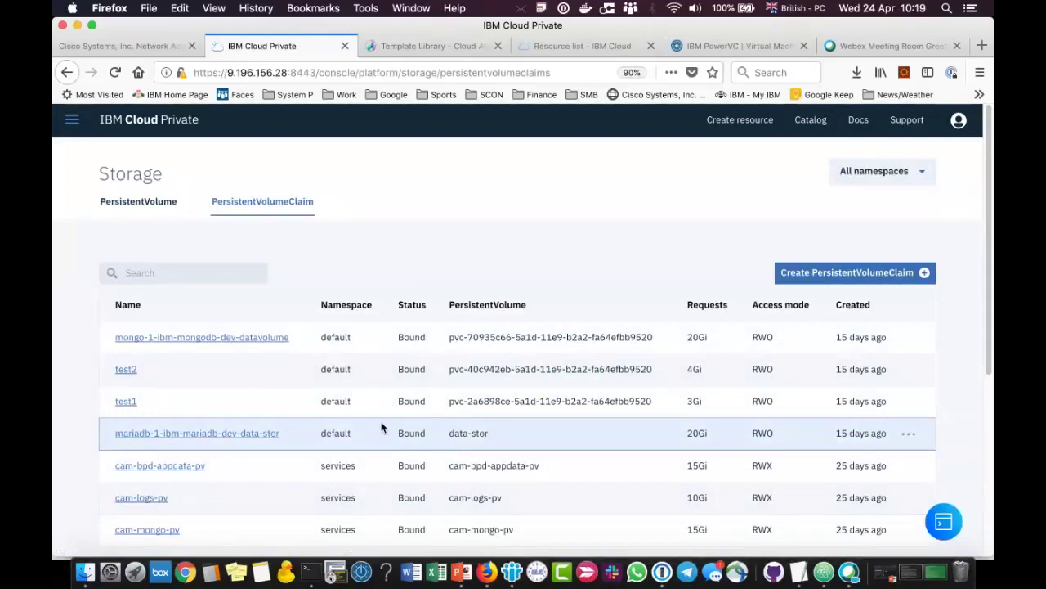
- Show the Helm releases among the workloads, sort them by update date with the newest first, and look through the list
{"action": "left_click", "coordinate": [72, 120]}
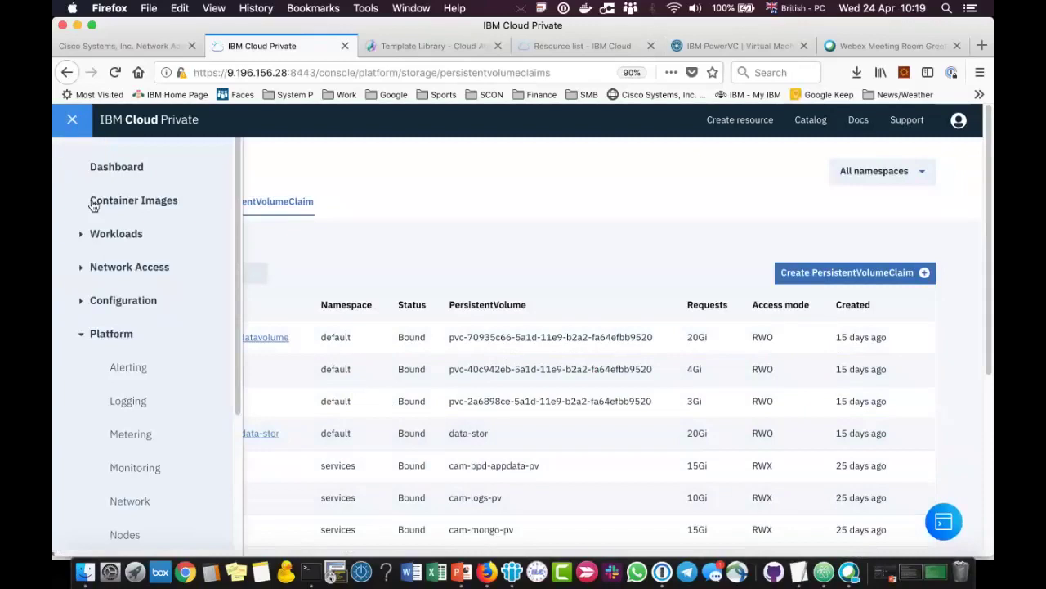
{"action": "left_click", "coordinate": [94, 237]}
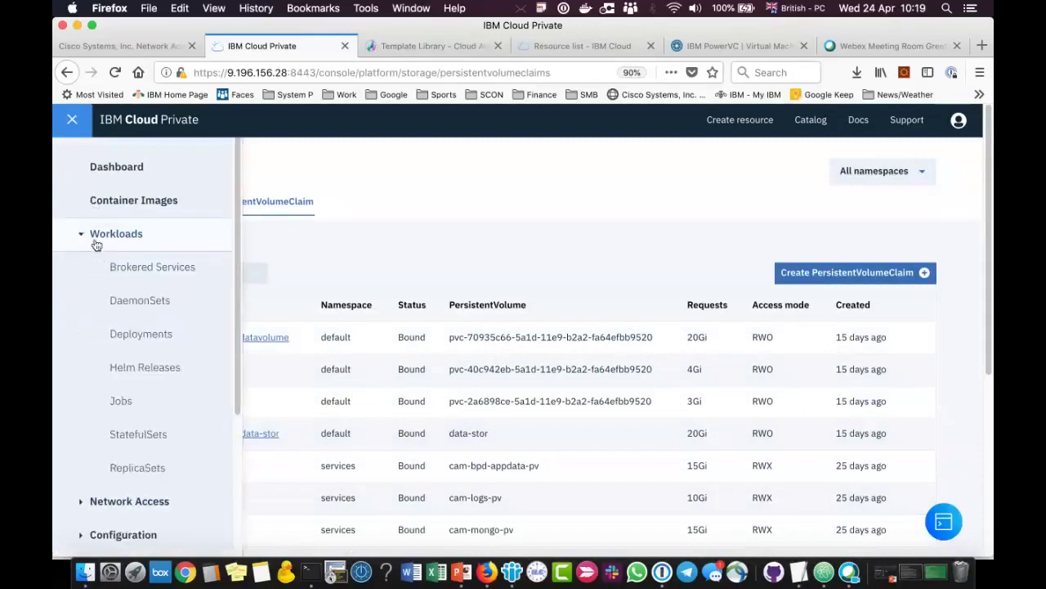
{"action": "left_click", "coordinate": [145, 368]}
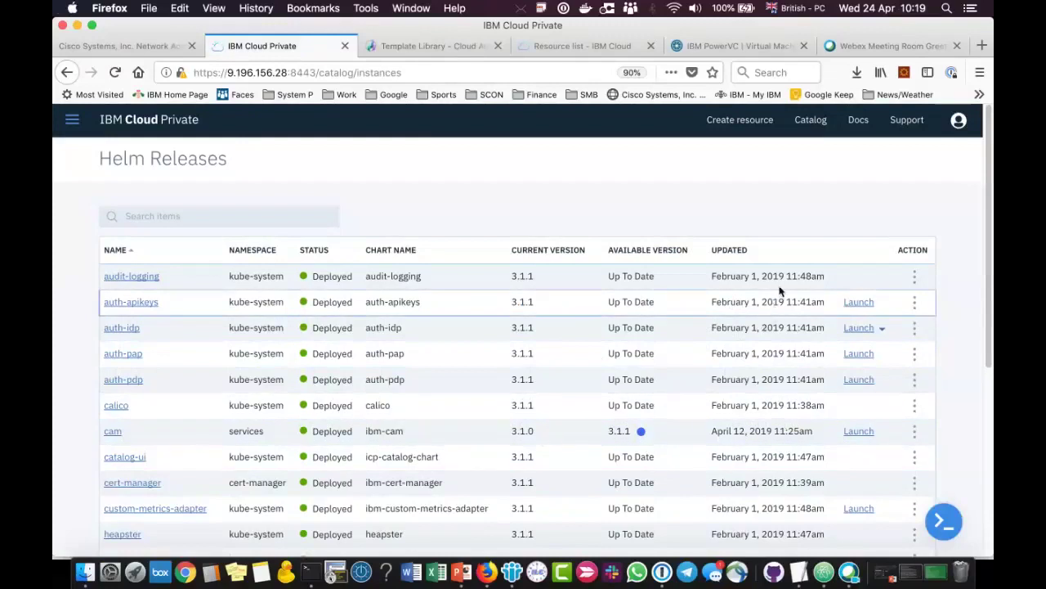
{"action": "left_click", "coordinate": [752, 252]}
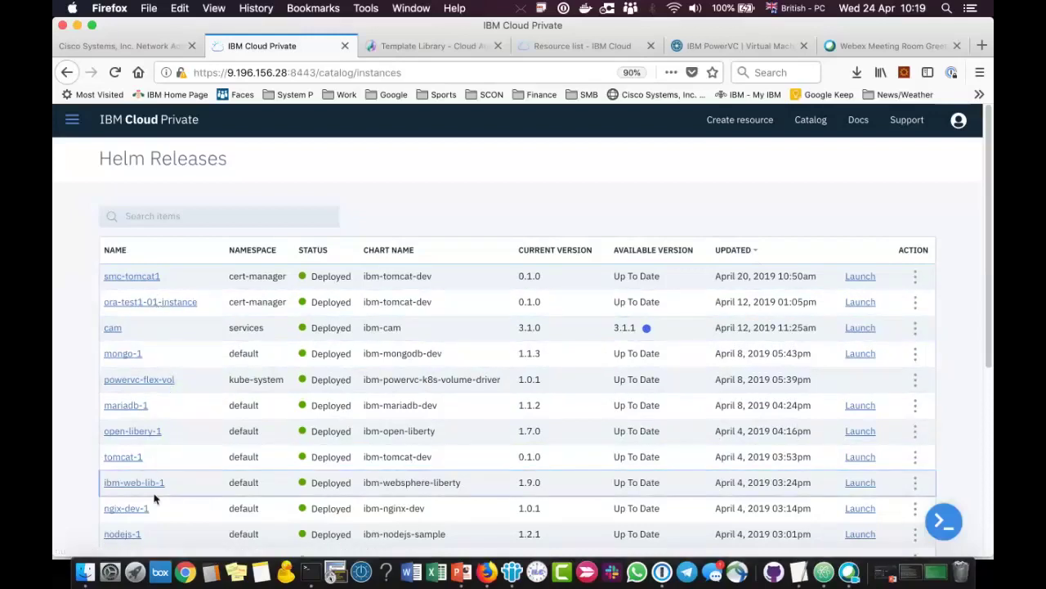
{"action": "scroll", "coordinate": [162, 465], "scroll_direction": "down", "scroll_amount": 1}
{"action": "scroll", "coordinate": [161, 465], "scroll_direction": "down", "scroll_amount": 5}
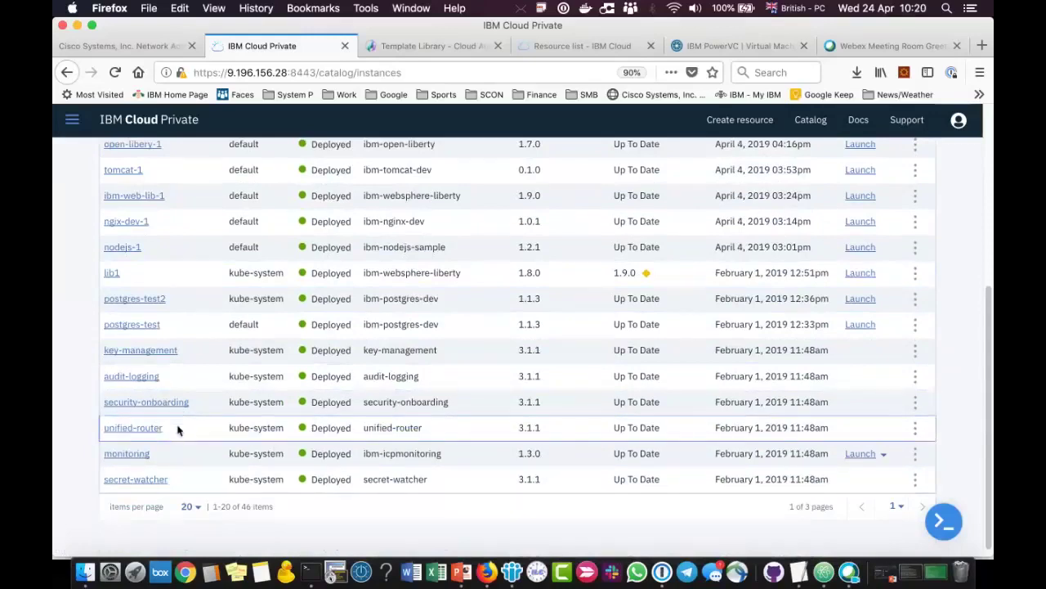
{"action": "scroll", "coordinate": [176, 432], "scroll_direction": "up", "scroll_amount": 5}
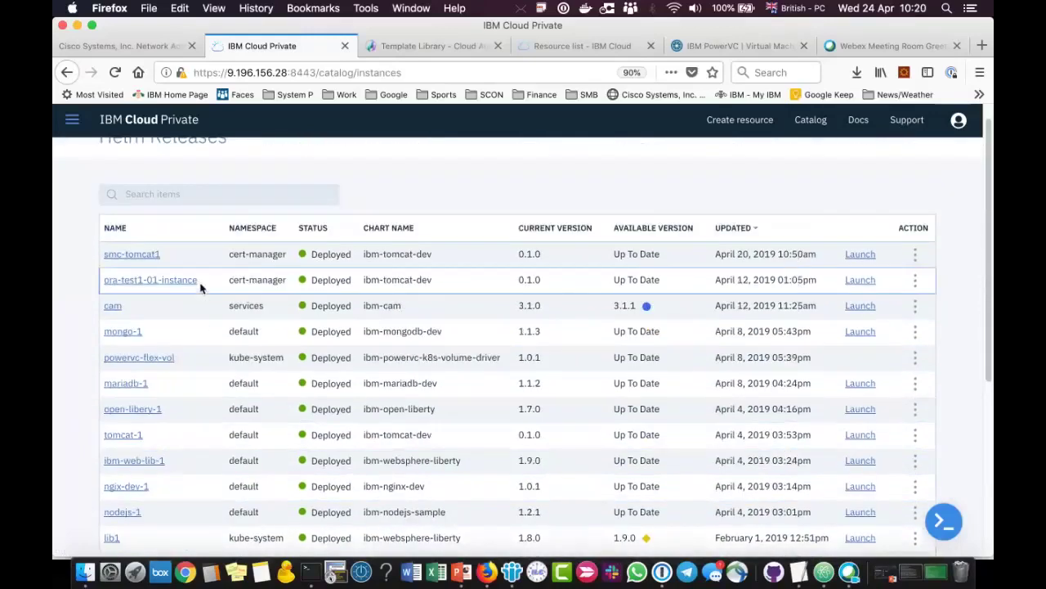
{"action": "scroll", "coordinate": [228, 350], "scroll_direction": "down", "scroll_amount": 3}
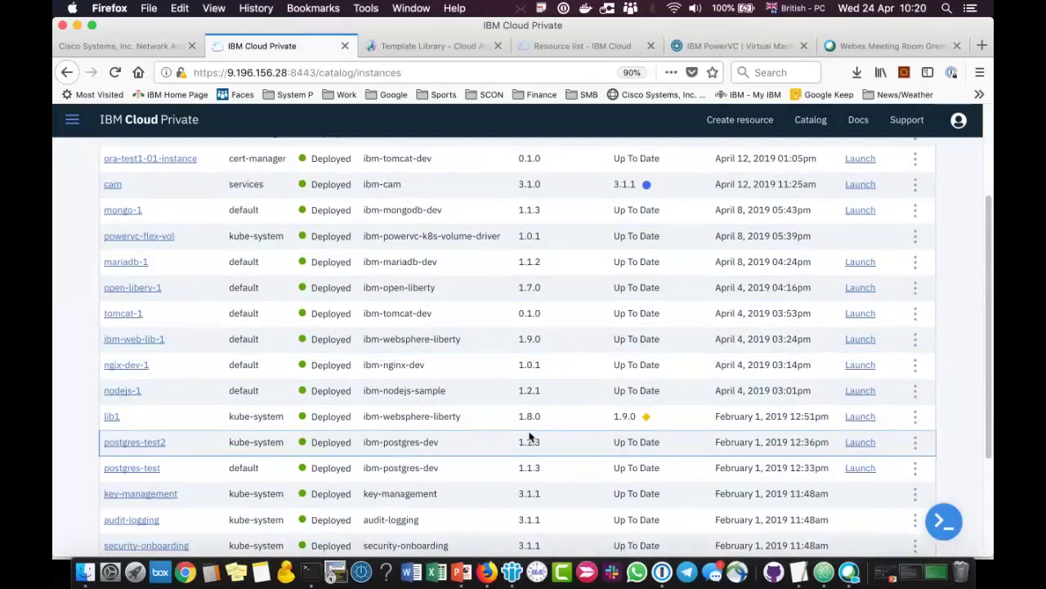
- Examine the lib1 release's version, upgrade and resource details, and return to the full release list
{"action": "left_click", "coordinate": [110, 419]}
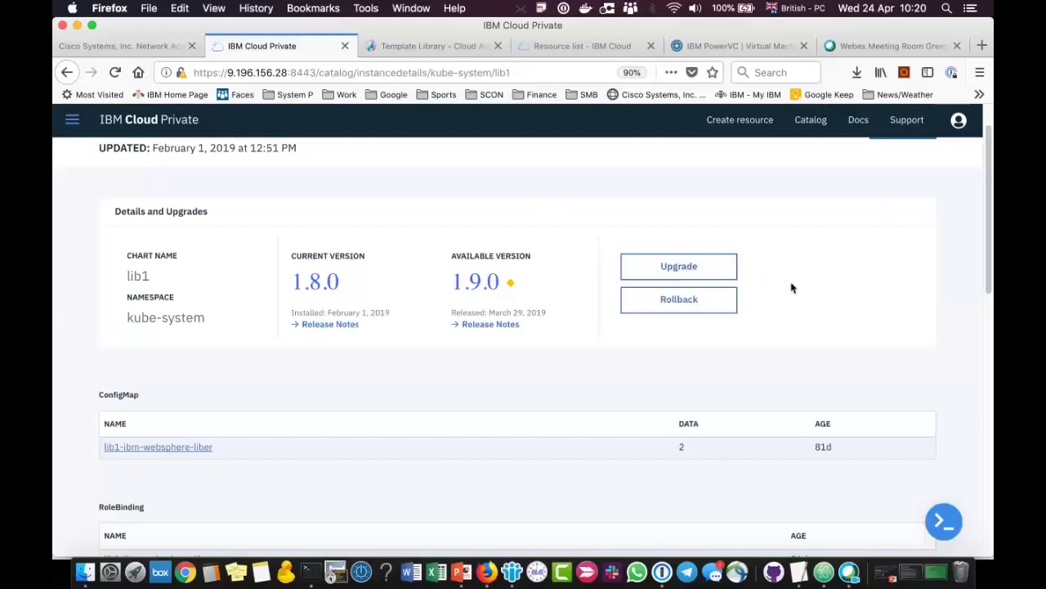
{"action": "scroll", "coordinate": [458, 368], "scroll_direction": "down", "scroll_amount": 10}
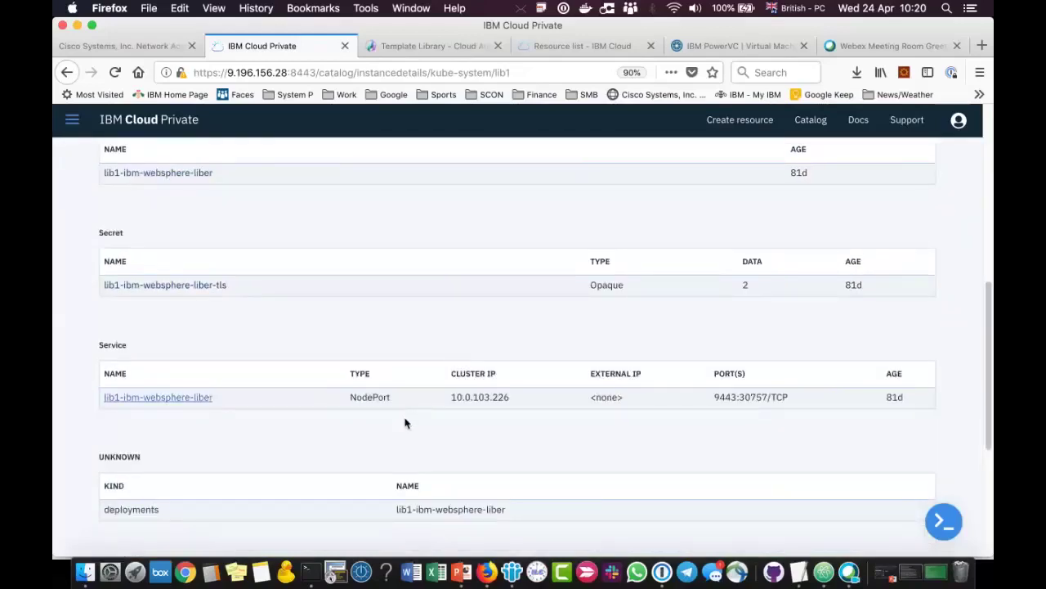
{"action": "scroll", "coordinate": [404, 423], "scroll_direction": "up", "scroll_amount": 10}
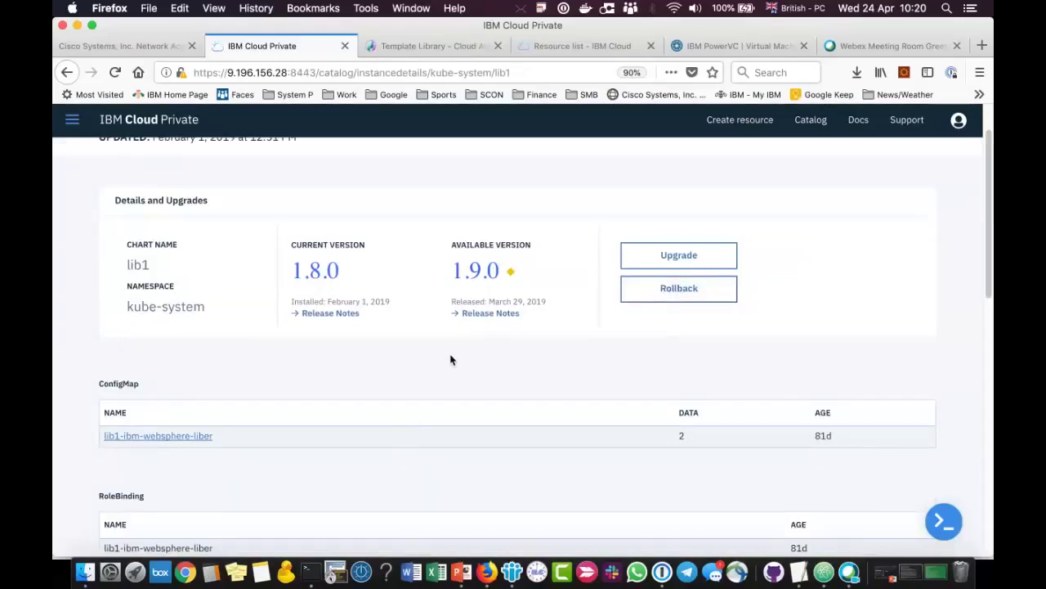
{"action": "scroll", "coordinate": [450, 359], "scroll_direction": "up", "scroll_amount": 2}
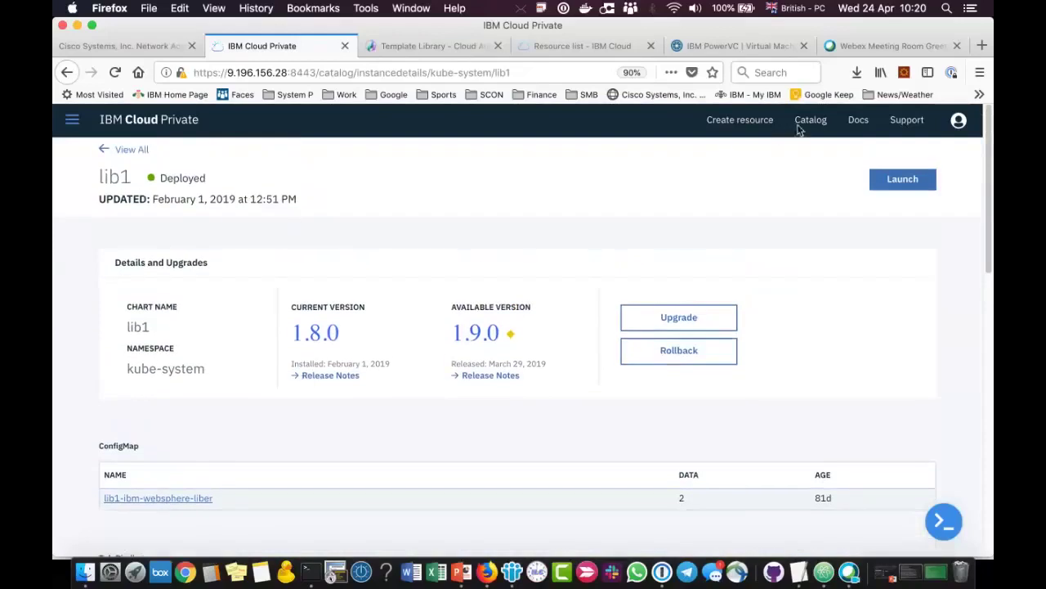
{"action": "left_click", "coordinate": [131, 149]}
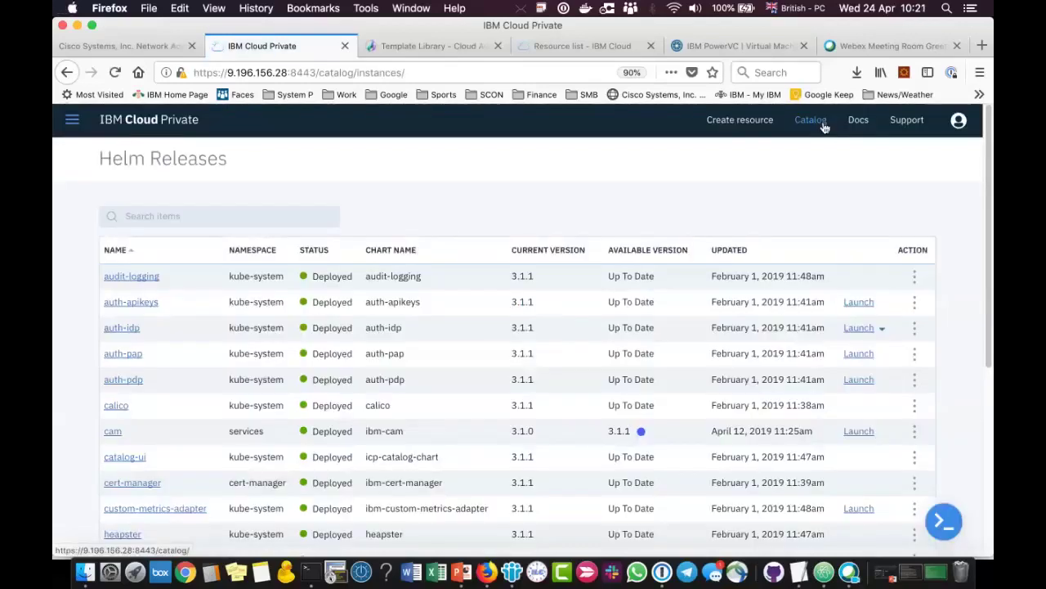
- Show the catalog at 80% page zoom and look through the available Helm charts in all categories
{"action": "left_click", "coordinate": [811, 122]}
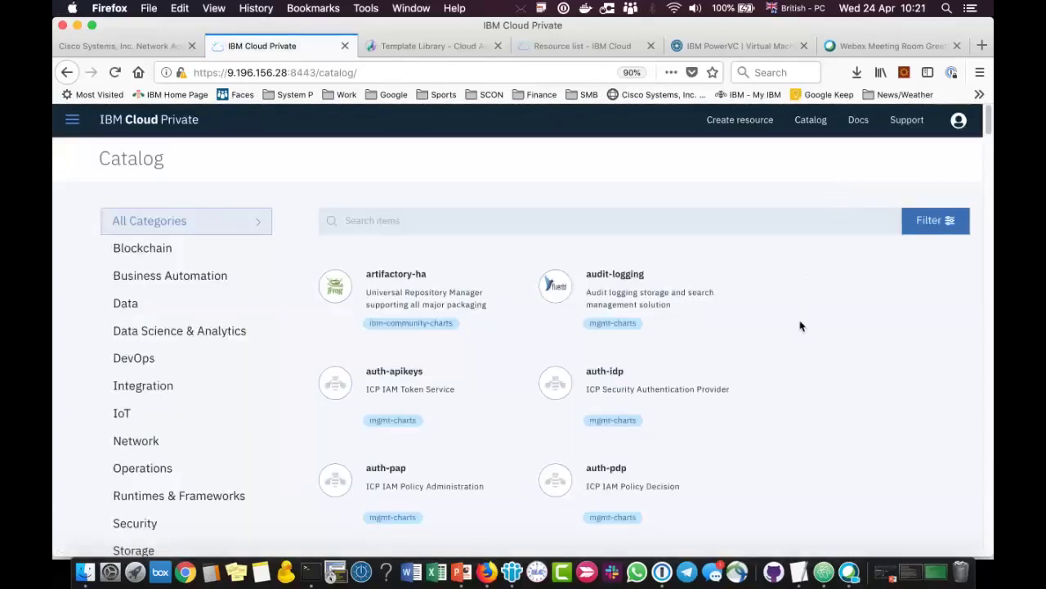
{"action": "key", "text": "super+minus"}
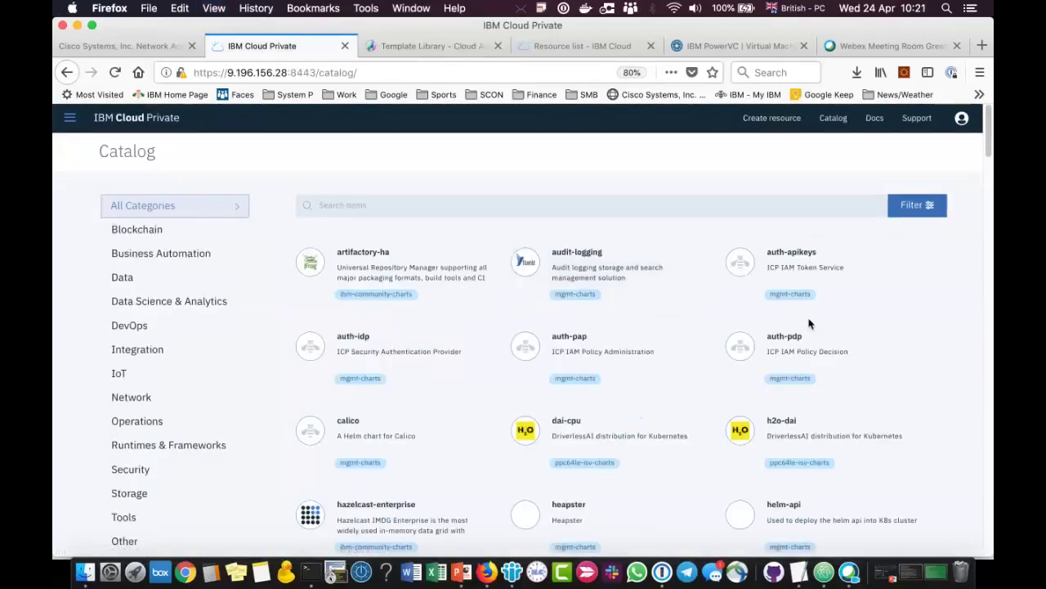
{"action": "scroll", "coordinate": [781, 316], "scroll_direction": "down", "scroll_amount": 10}
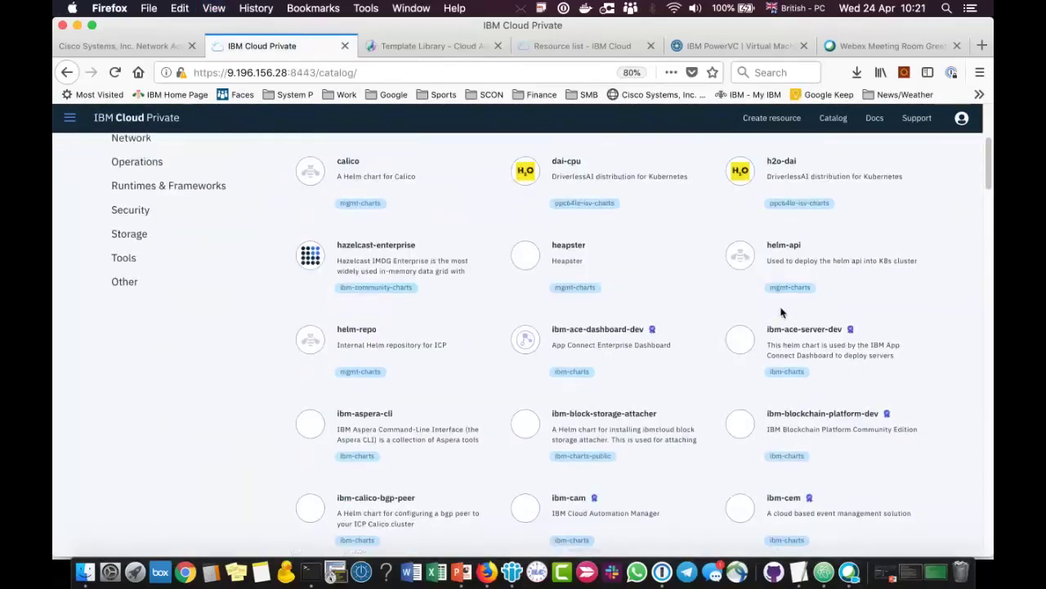
{"action": "scroll", "coordinate": [780, 315], "scroll_direction": "down", "scroll_amount": 15}
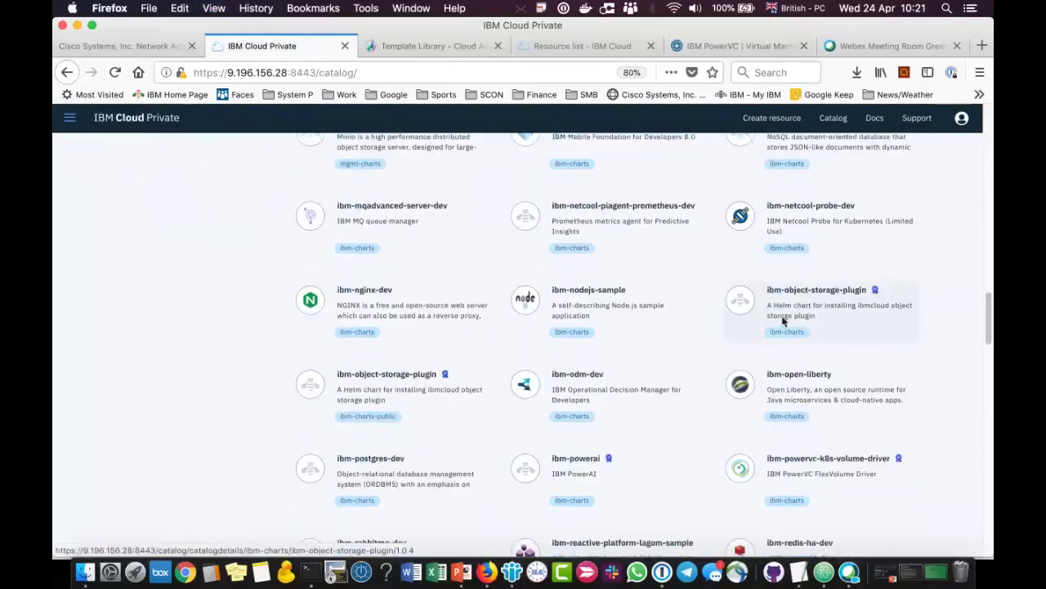
{"action": "scroll", "coordinate": [782, 322], "scroll_direction": "down", "scroll_amount": 15}
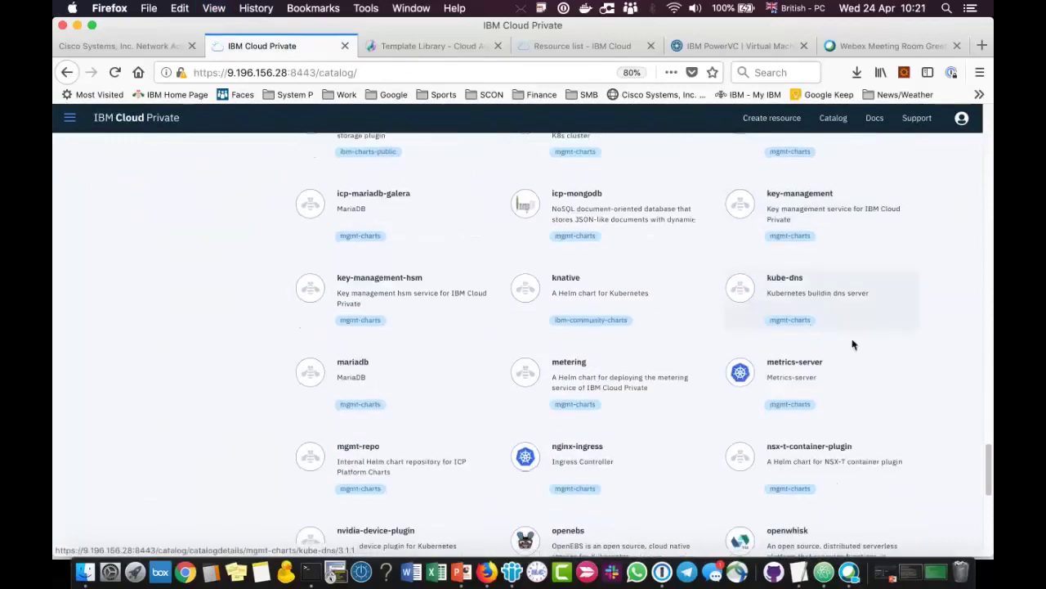
{"action": "scroll", "coordinate": [860, 346], "scroll_direction": "up", "scroll_amount": 15}
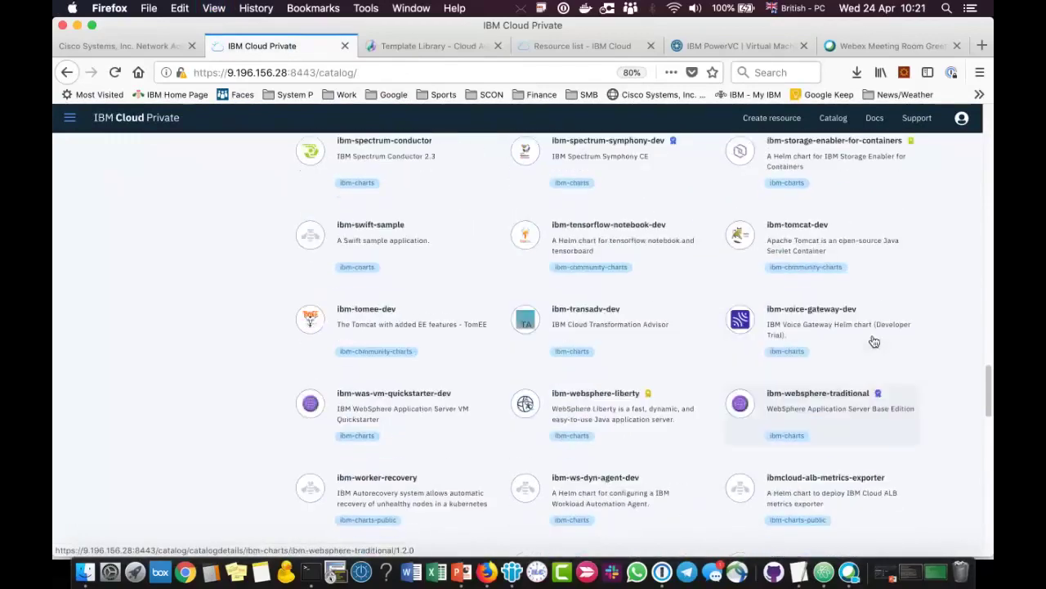
{"action": "scroll", "coordinate": [875, 340], "scroll_direction": "up", "scroll_amount": 15}
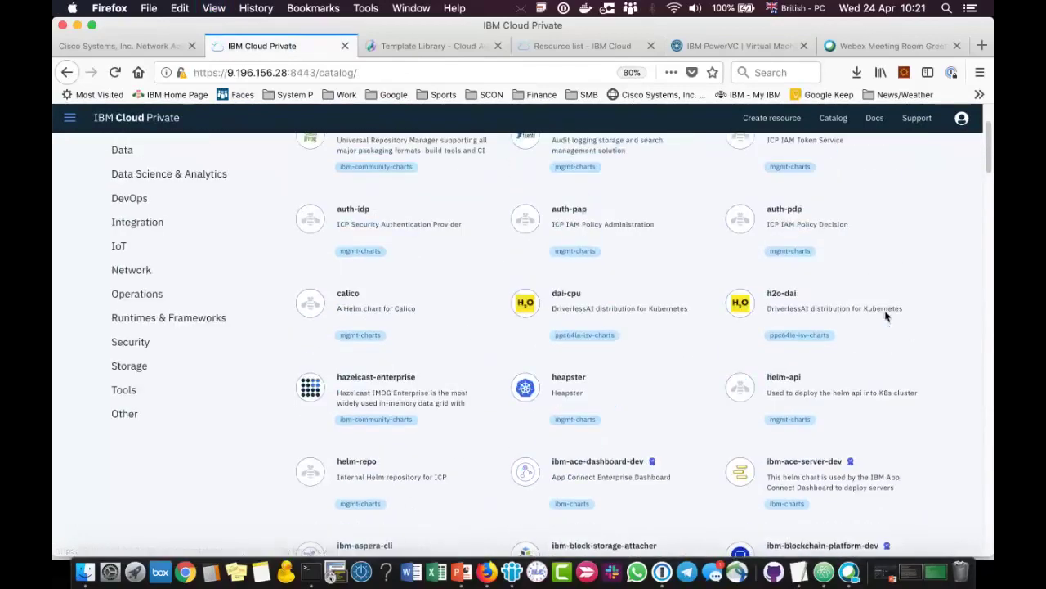
- Filter the catalog to charts for the IBM Power Systems architecture and look through them
{"action": "left_click", "coordinate": [930, 207]}
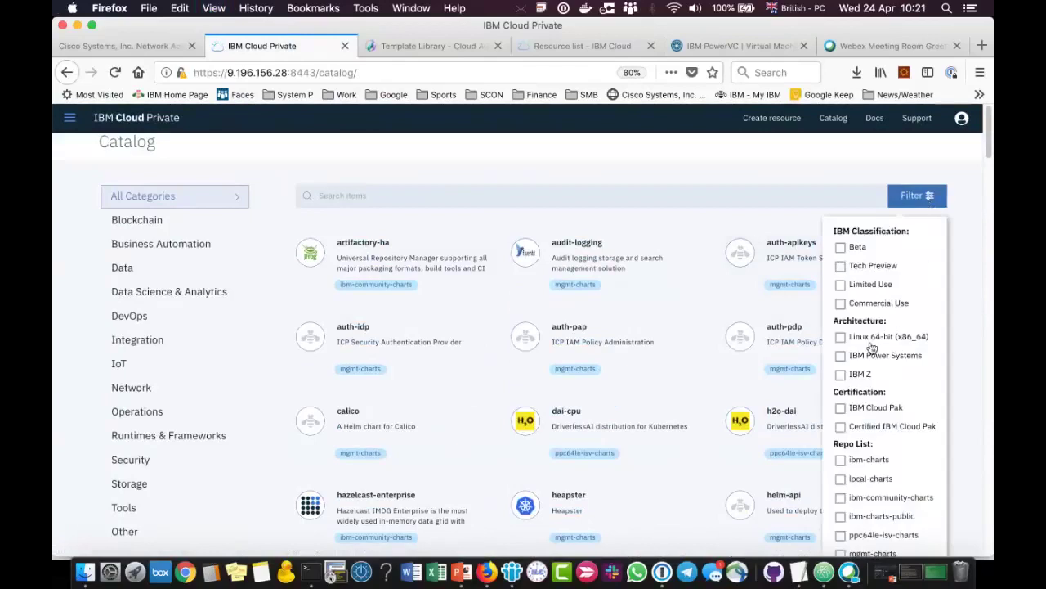
{"action": "left_click", "coordinate": [841, 356]}
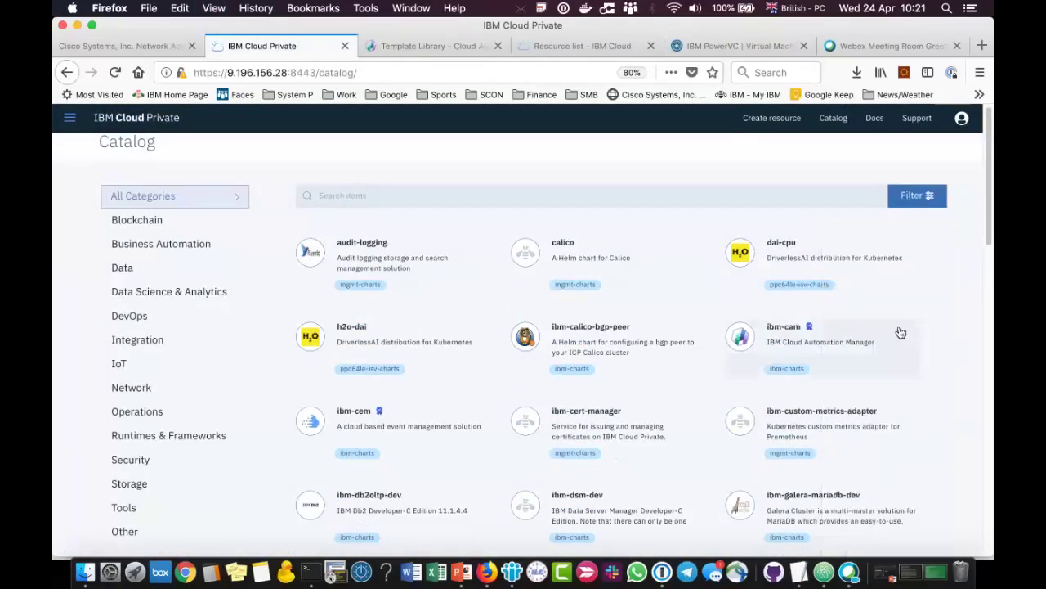
{"action": "scroll", "coordinate": [900, 333], "scroll_direction": "down", "scroll_amount": 5}
{"action": "scroll", "coordinate": [901, 333], "scroll_direction": "down", "scroll_amount": 5}
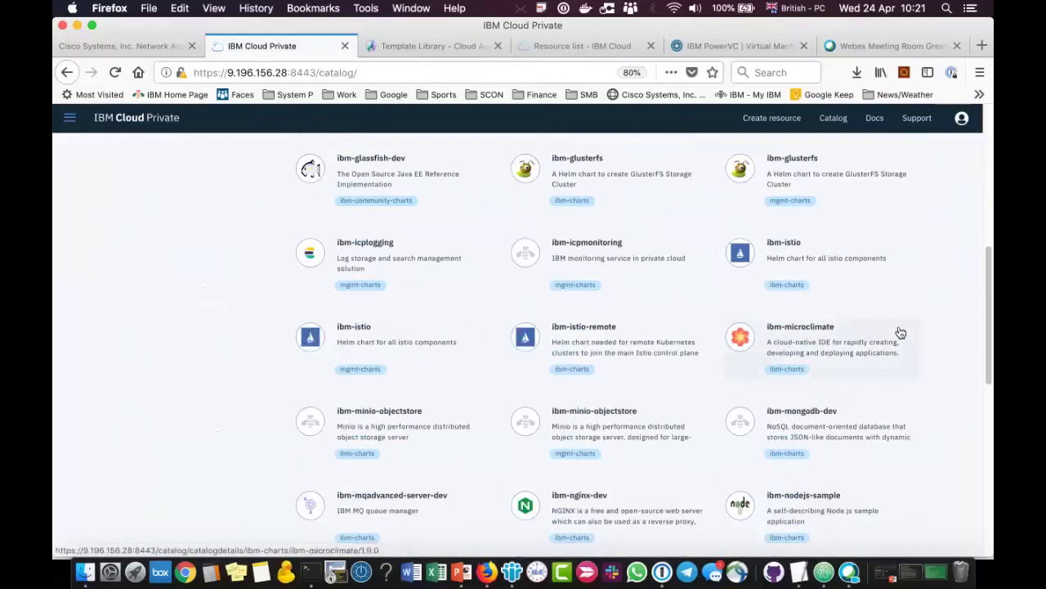
- Show the ibm-microclimate chart's overview and set its chart version to 1.8.0
{"action": "left_click", "coordinate": [821, 351]}
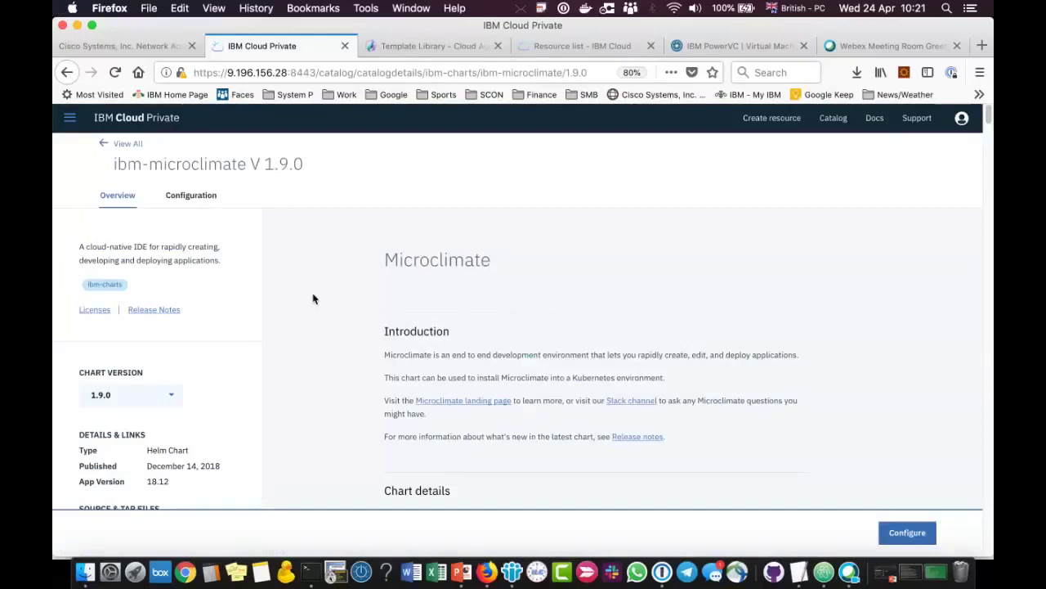
{"action": "left_click", "coordinate": [171, 395]}
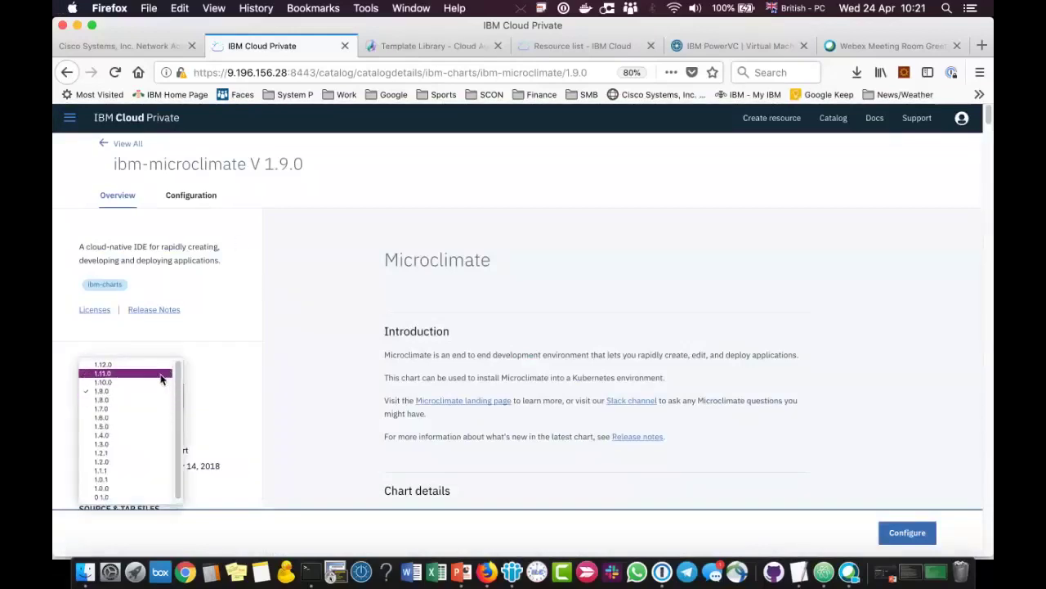
{"action": "left_click", "coordinate": [151, 400]}
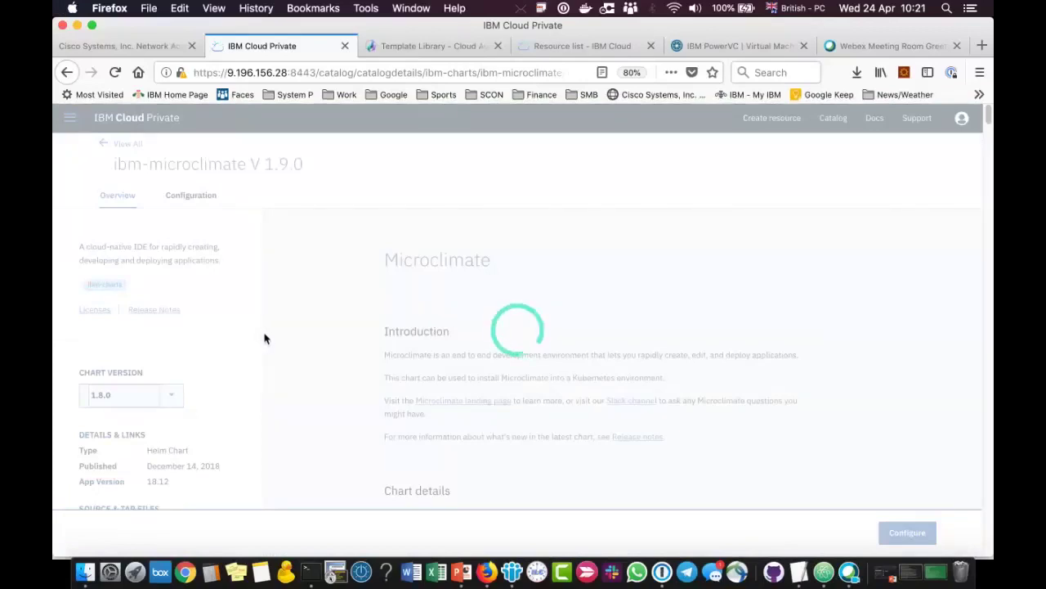
- Download the ibm-microclimate-1.8.0.tgz archive from the chart's source and tar files and save it
{"action": "scroll", "coordinate": [290, 360], "scroll_direction": "down", "scroll_amount": 4}
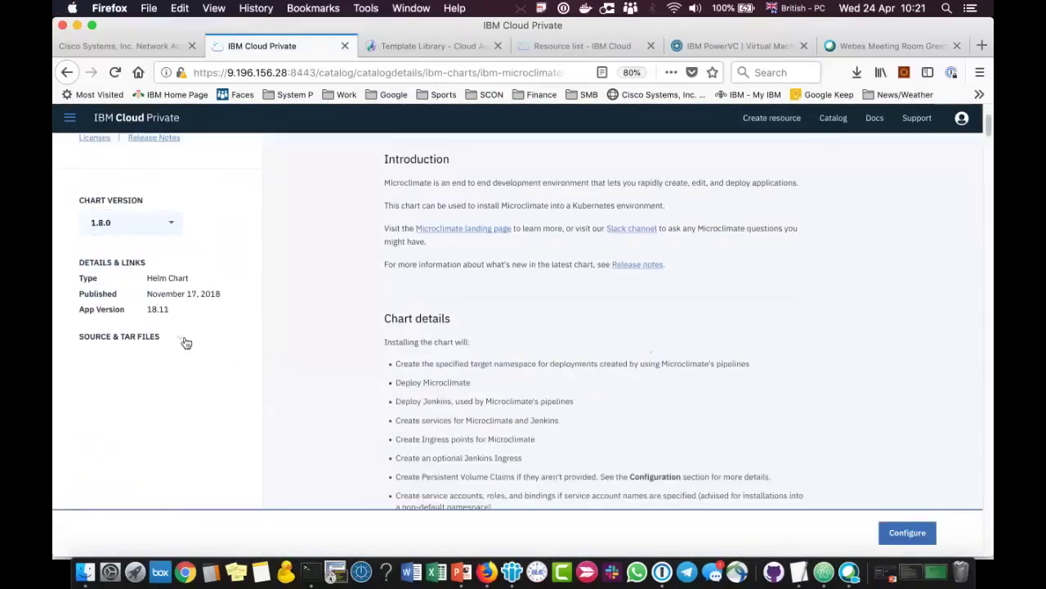
{"action": "left_click", "coordinate": [183, 342]}
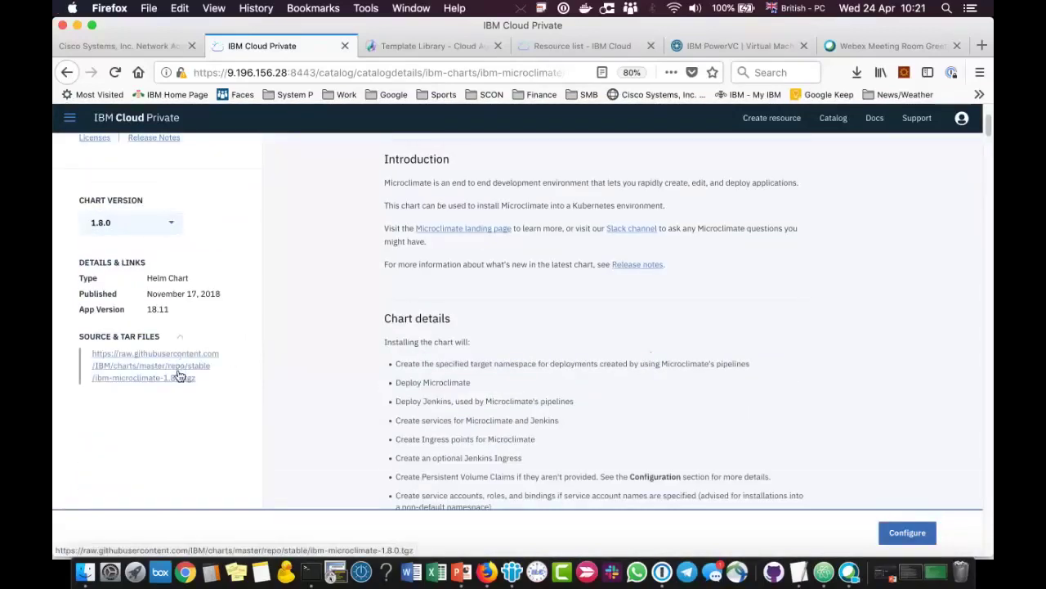
{"action": "left_click", "coordinate": [177, 373]}
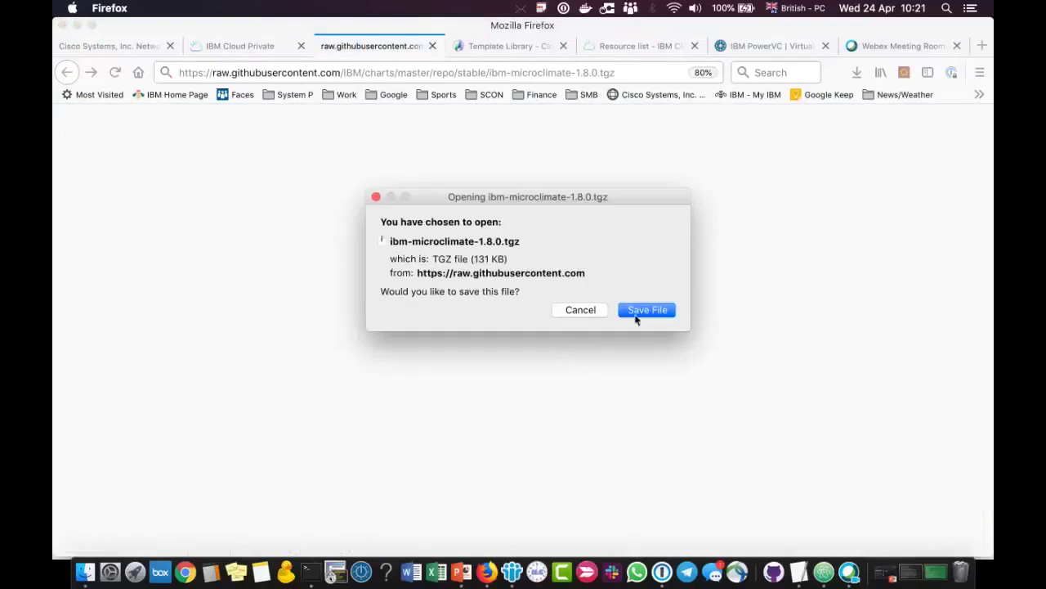
{"action": "left_click", "coordinate": [645, 310]}
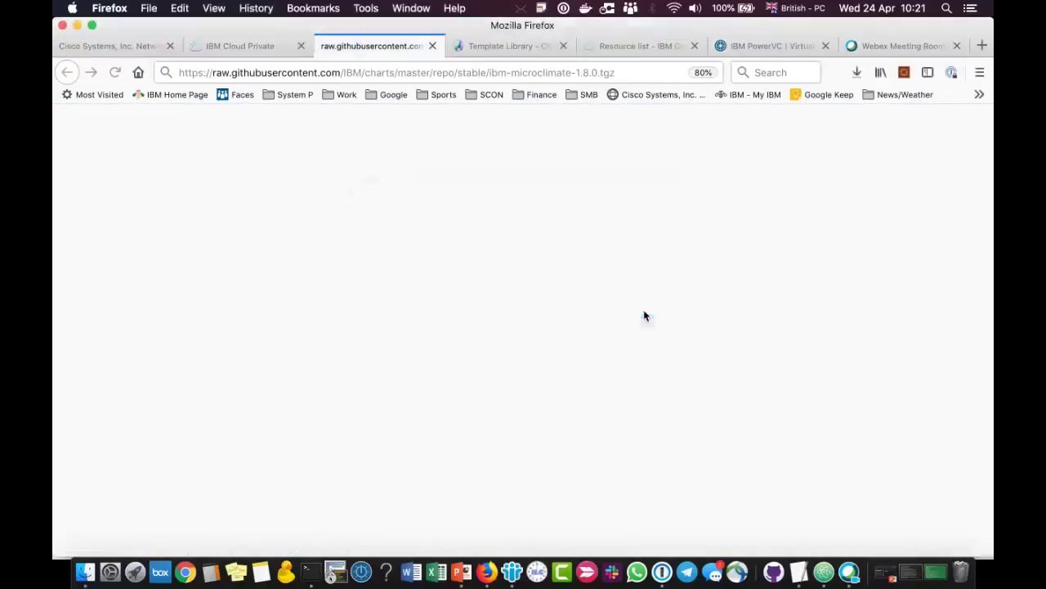
- Look through the extracted ibm-microclimate 3 folder and its templates in Finder, then return to the chart page in Firefox
{"action": "left_click", "coordinate": [856, 74]}
{"action": "left_click", "coordinate": [790, 112]}
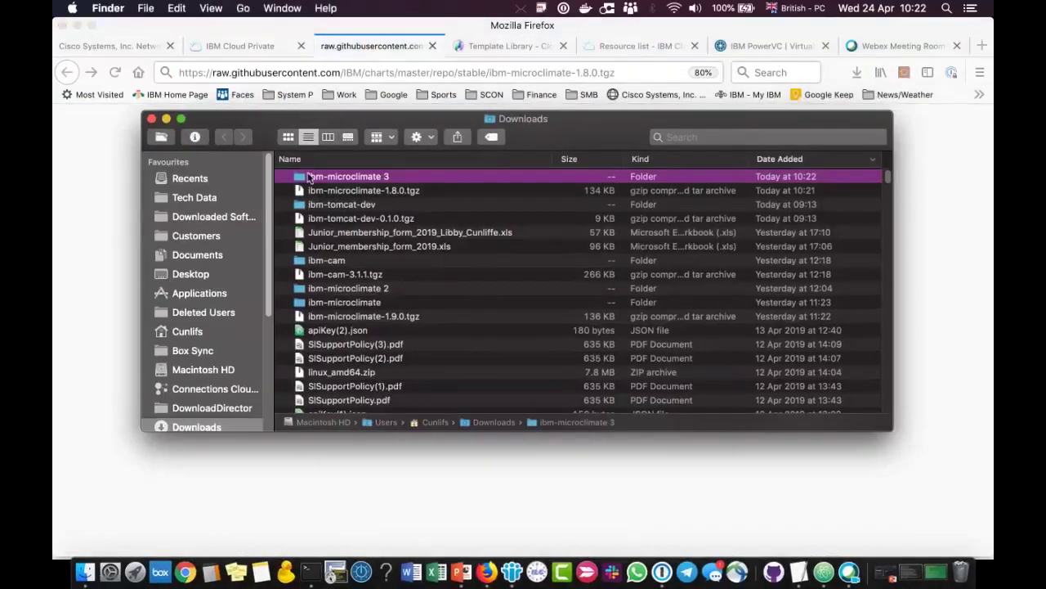
{"action": "double_click", "coordinate": [315, 180]}
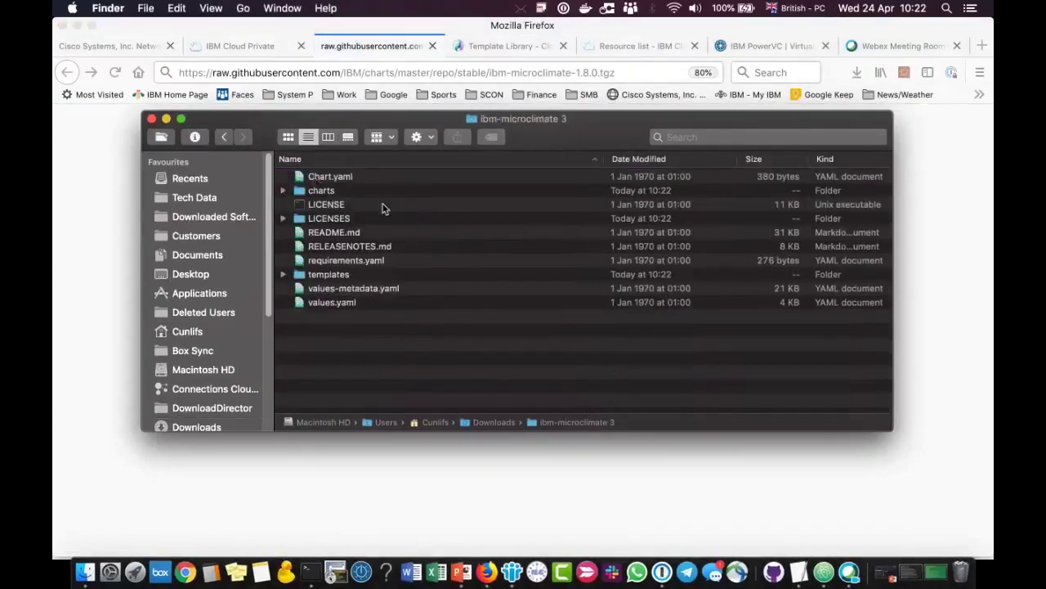
{"action": "left_click", "coordinate": [283, 274]}
{"action": "scroll", "coordinate": [401, 283], "scroll_direction": "down", "scroll_amount": 5}
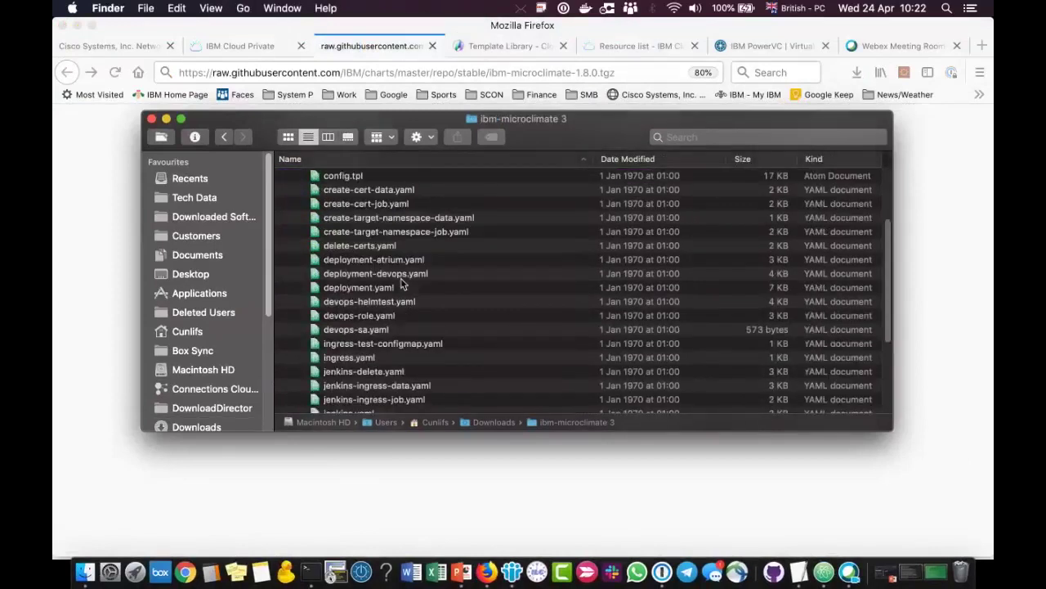
{"action": "scroll", "coordinate": [401, 282], "scroll_direction": "down", "scroll_amount": 5}
{"action": "scroll", "coordinate": [400, 284], "scroll_direction": "up", "scroll_amount": 8}
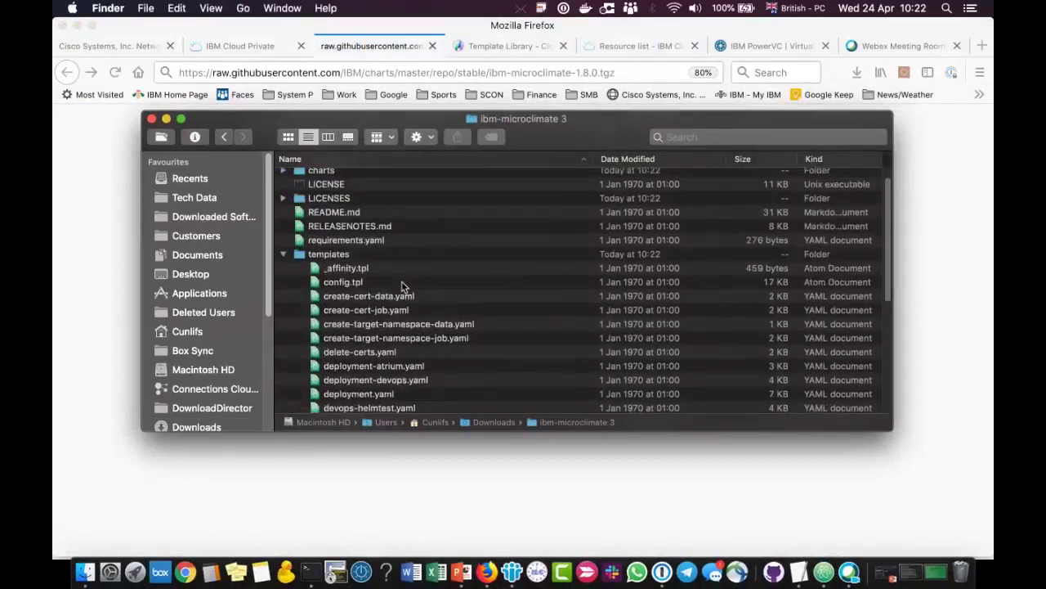
{"action": "scroll", "coordinate": [402, 286], "scroll_direction": "down", "scroll_amount": 3}
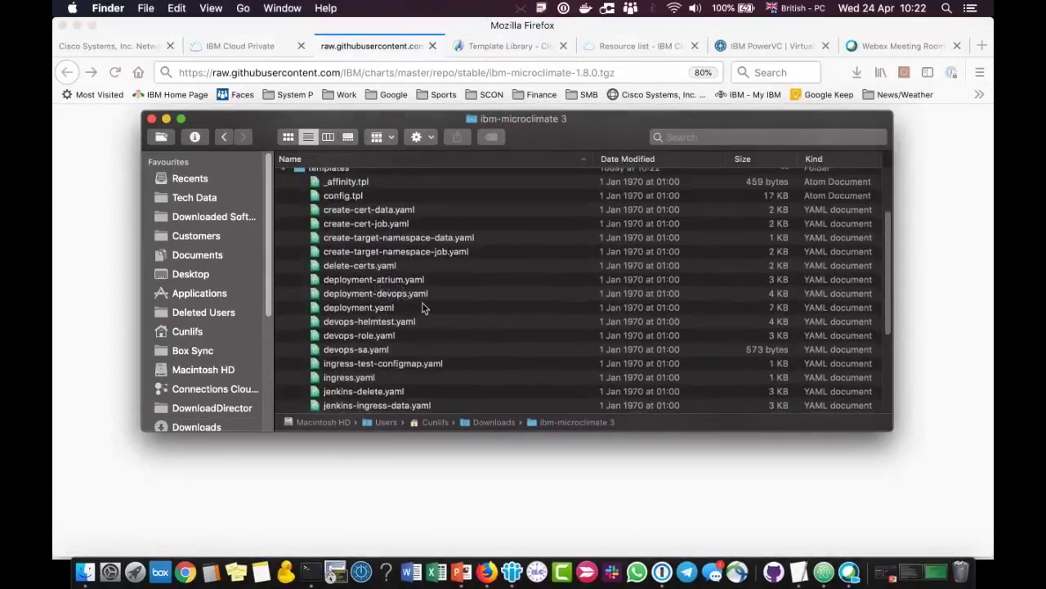
{"action": "scroll", "coordinate": [407, 315], "scroll_direction": "down", "scroll_amount": 5}
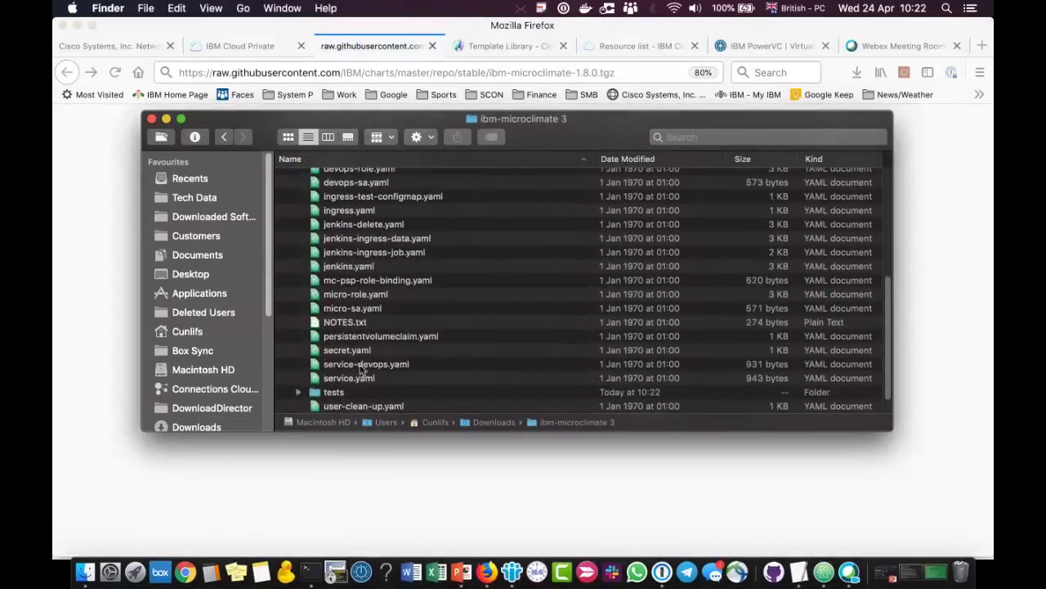
{"action": "scroll", "coordinate": [375, 290], "scroll_direction": "up", "scroll_amount": 1}
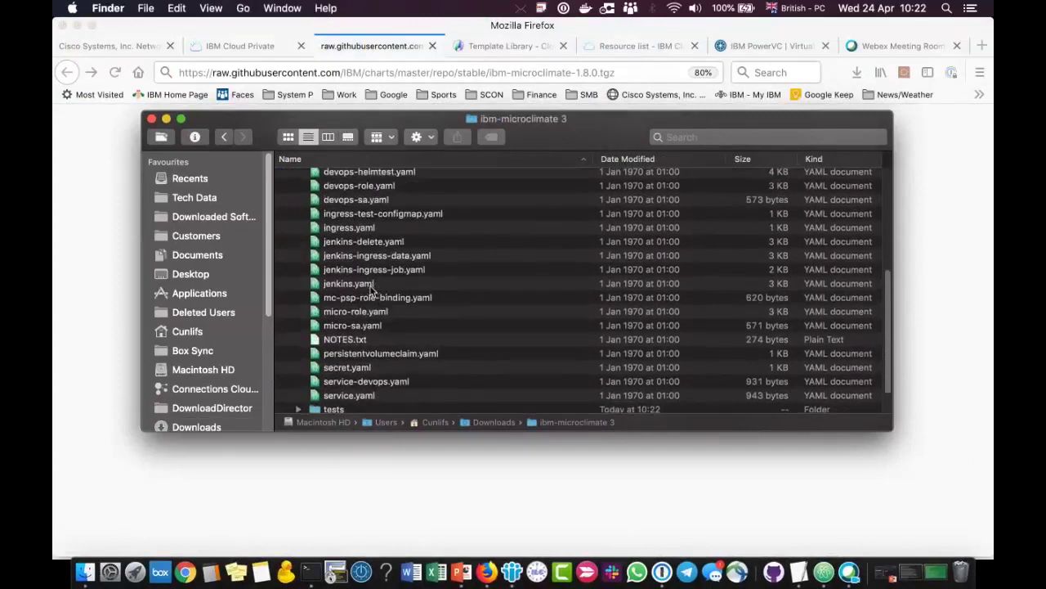
{"action": "left_click", "coordinate": [151, 120]}
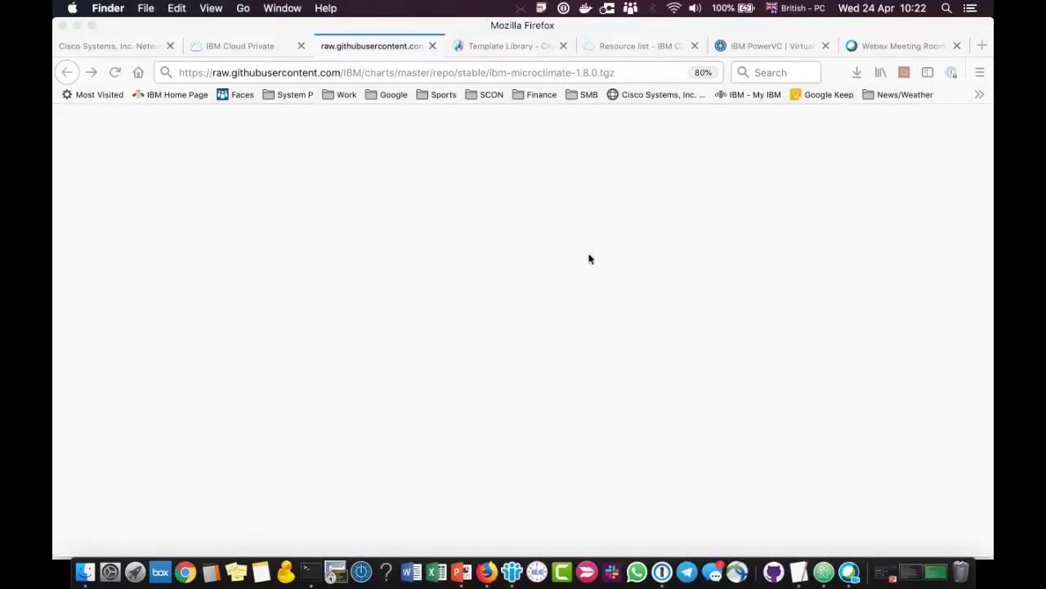
{"action": "left_click", "coordinate": [433, 47]}
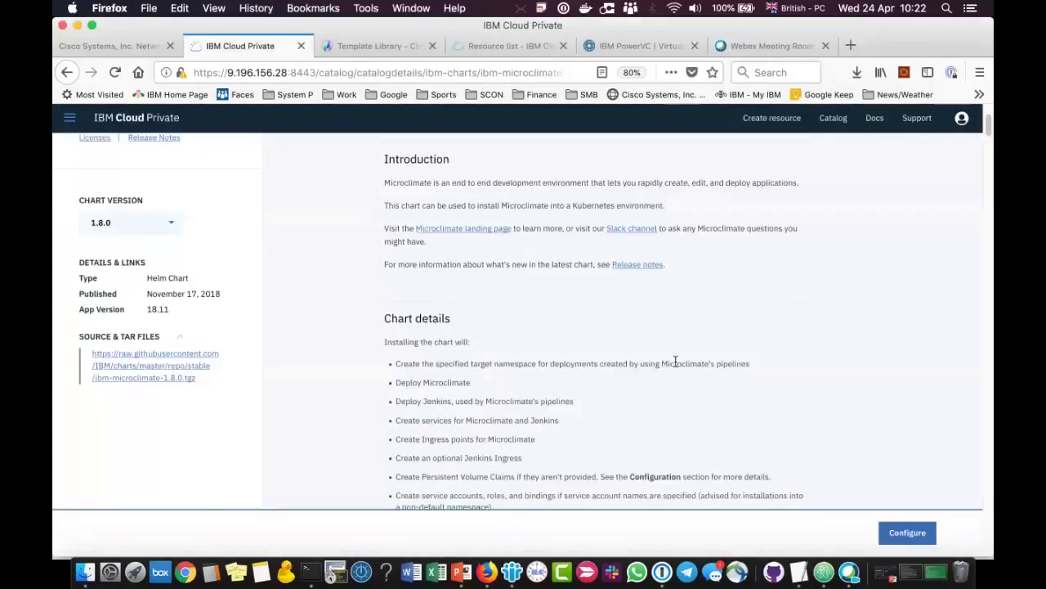
- Read the ibm-microclimate chart's overview, including its resource and installation requirements, and look over its configuration form
{"action": "scroll", "coordinate": [706, 350], "scroll_direction": "down", "scroll_amount": 5}
{"action": "scroll", "coordinate": [708, 347], "scroll_direction": "down", "scroll_amount": 15}
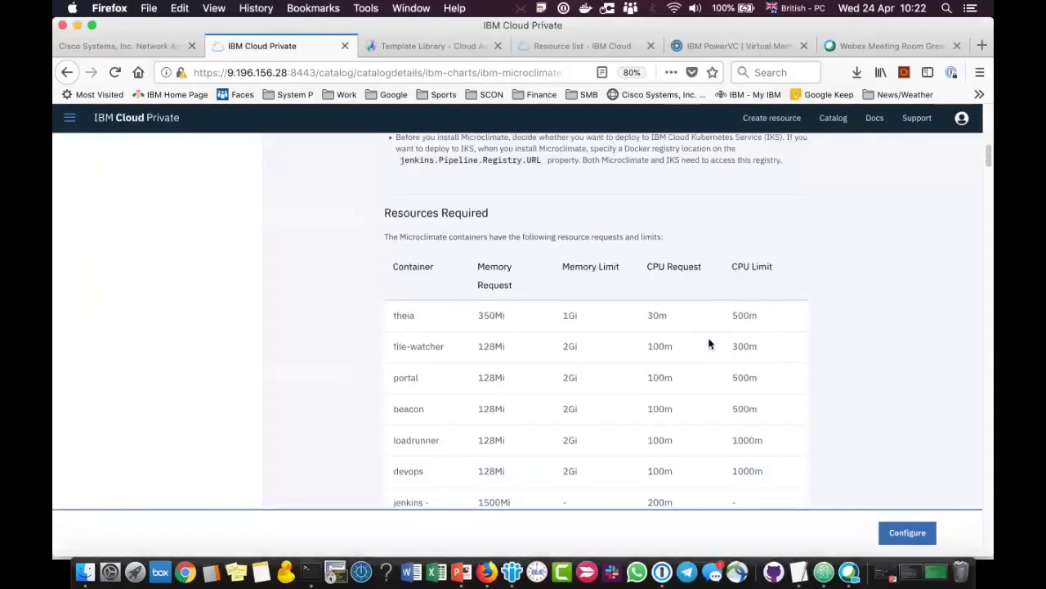
{"action": "scroll", "coordinate": [777, 336], "scroll_direction": "down", "scroll_amount": 10}
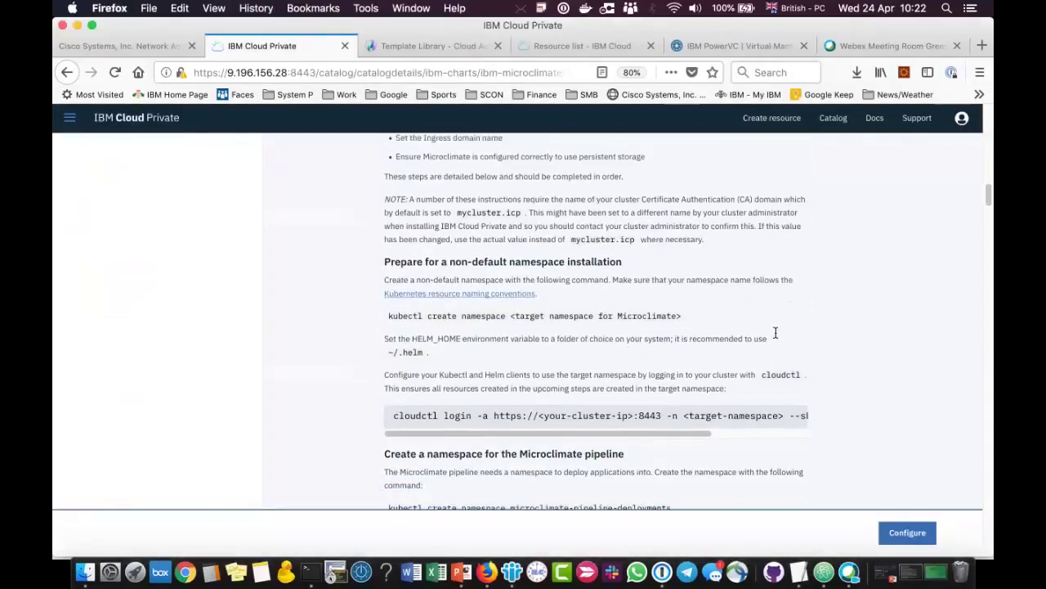
{"action": "left_click", "coordinate": [906, 533]}
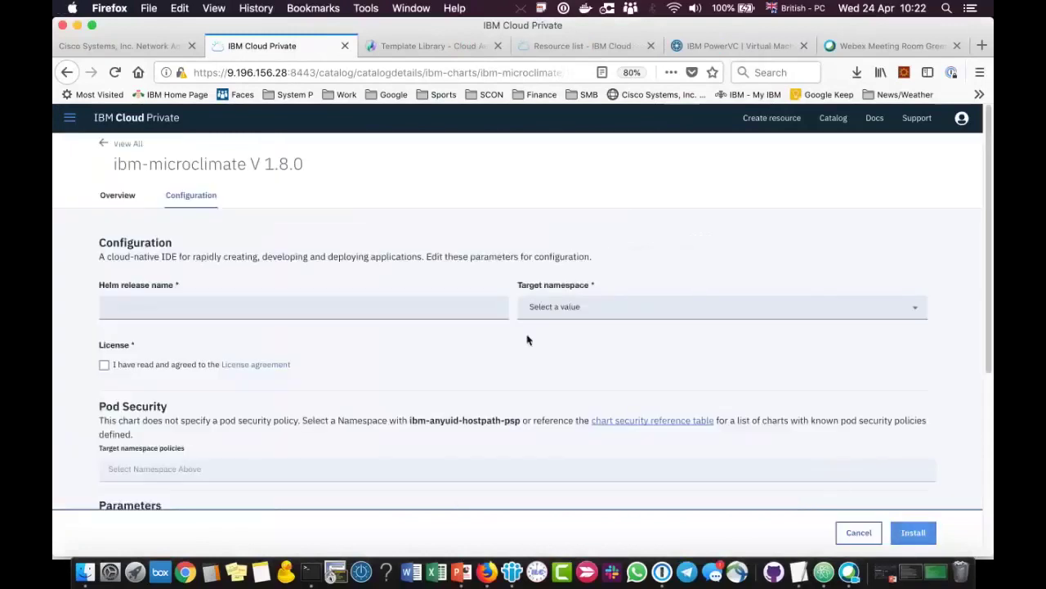
{"action": "scroll", "coordinate": [399, 290], "scroll_direction": "down", "scroll_amount": 5}
{"action": "scroll", "coordinate": [399, 296], "scroll_direction": "up", "scroll_amount": 5}
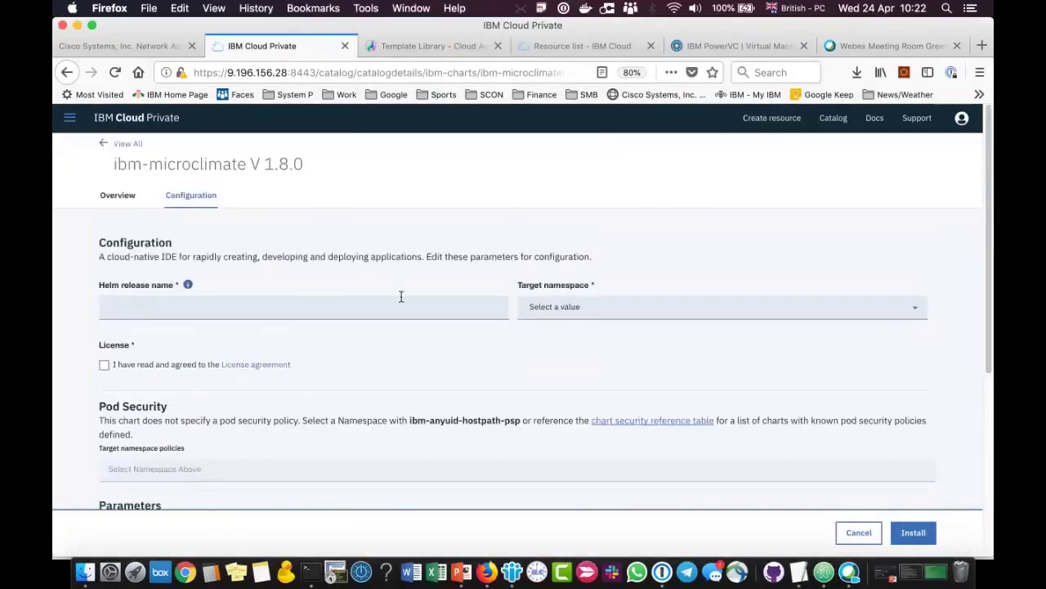
- Search the catalog for "cam" and open the ibm-cam chart
{"action": "left_click", "coordinate": [69, 117]}
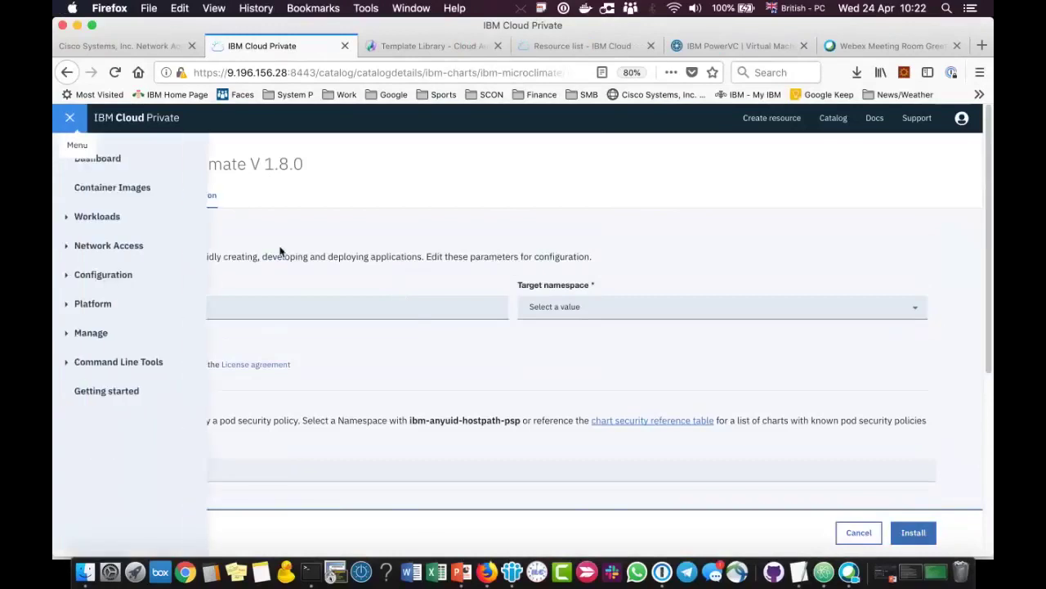
{"action": "left_click", "coordinate": [832, 118]}
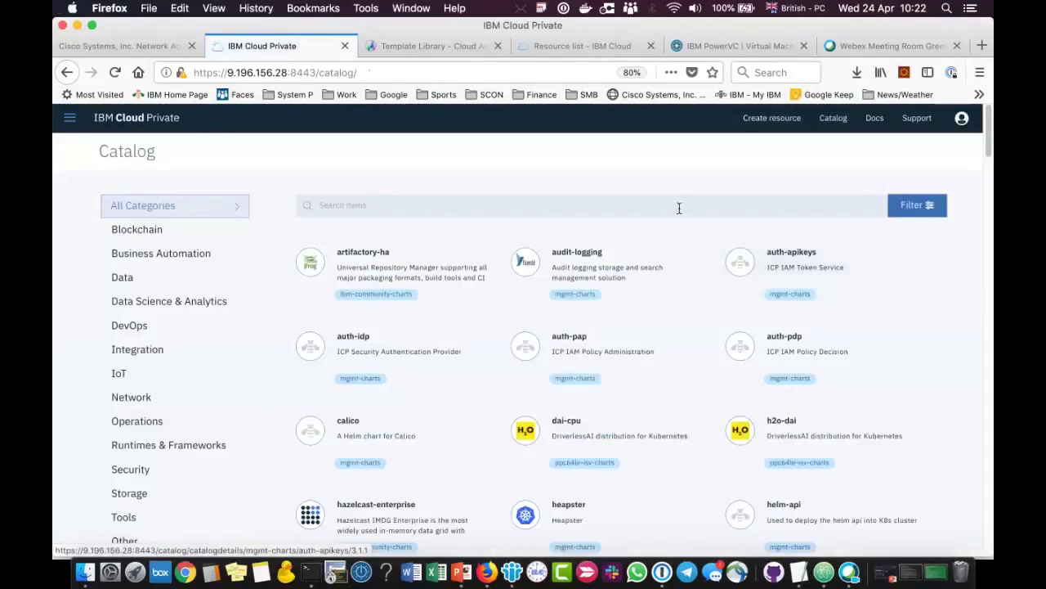
{"action": "left_click", "coordinate": [678, 204]}
{"action": "type", "text": "ca"}
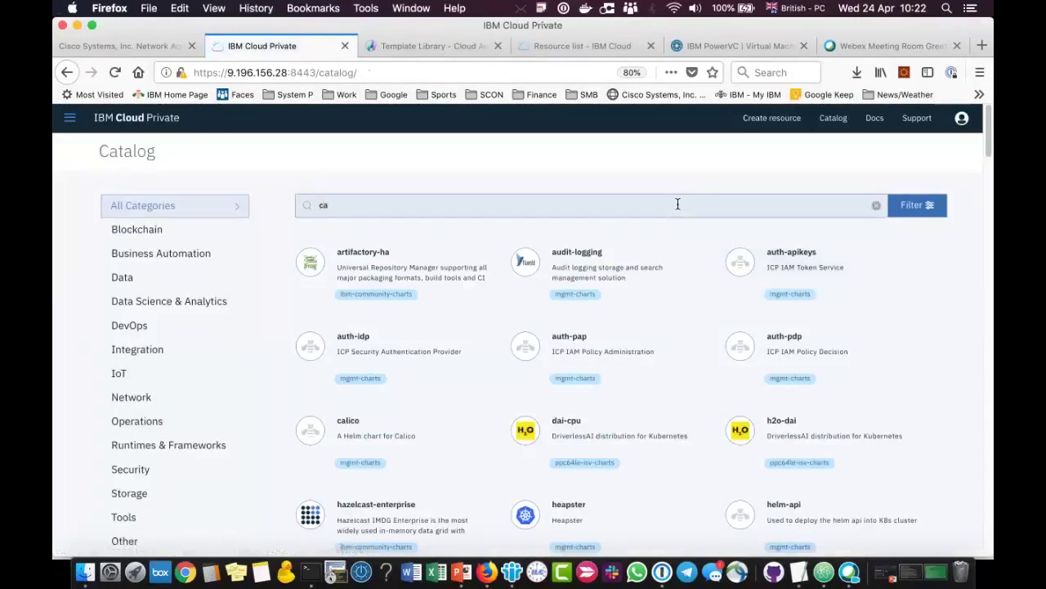
{"action": "type", "text": "m"}
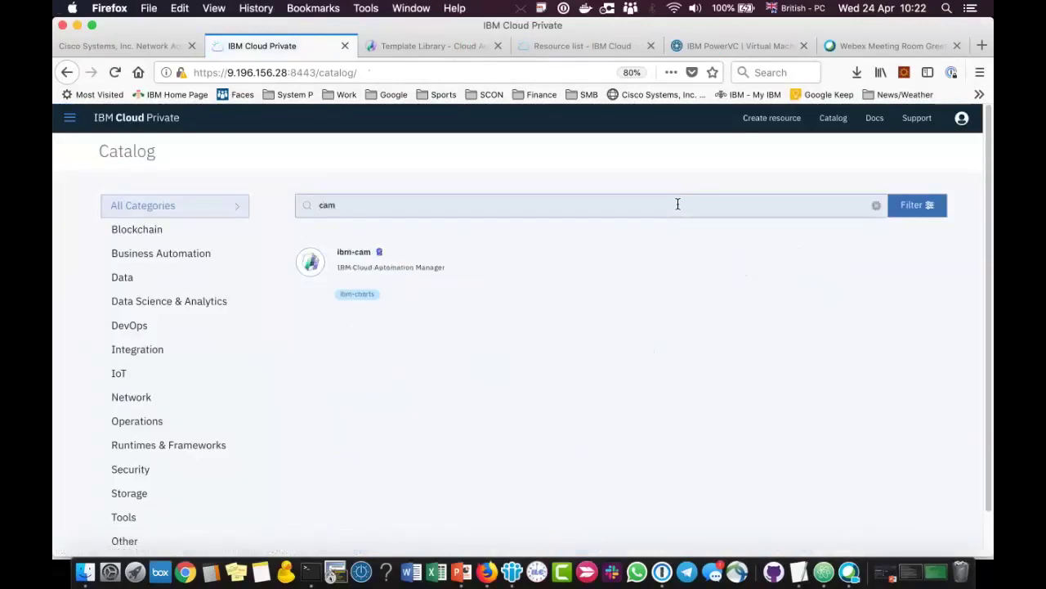
{"action": "left_click", "coordinate": [414, 283]}
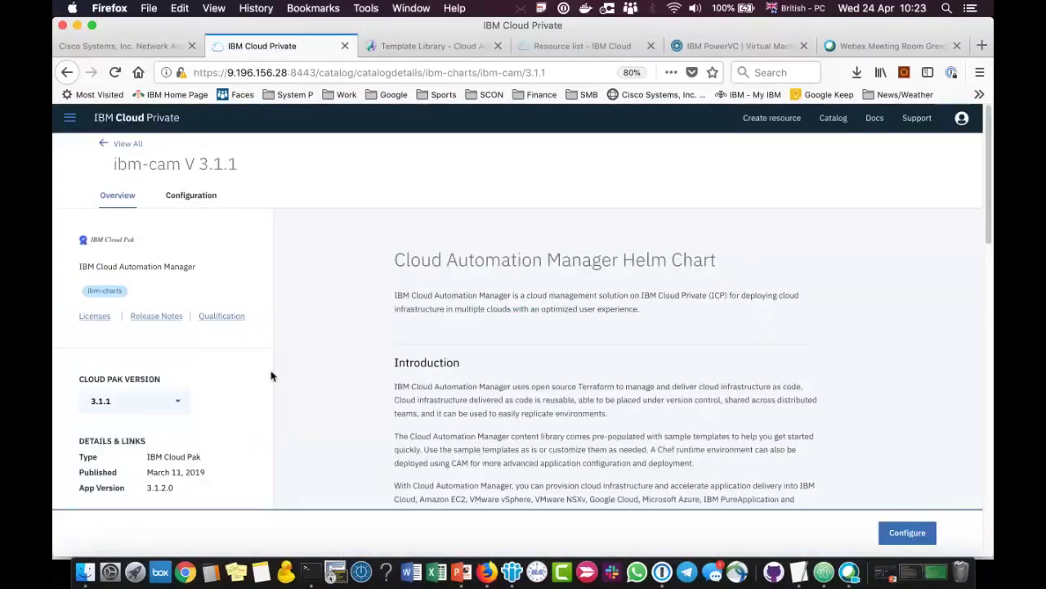
- Examine the ibm-cam chart's available Cloud Pak versions, introduction, required resources and limitations
{"action": "left_click", "coordinate": [180, 401]}
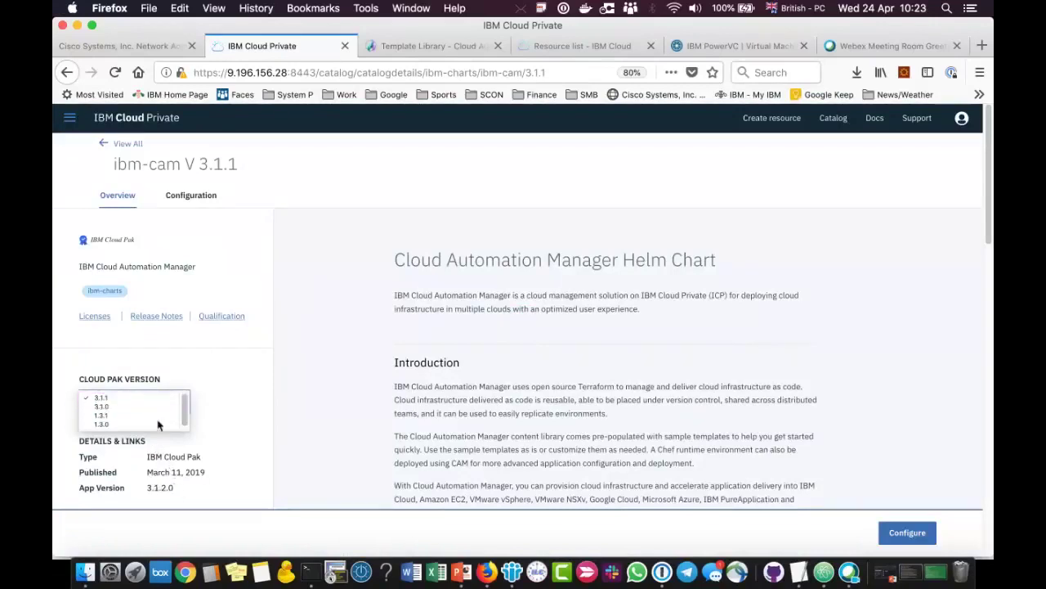
{"action": "left_click", "coordinate": [178, 489]}
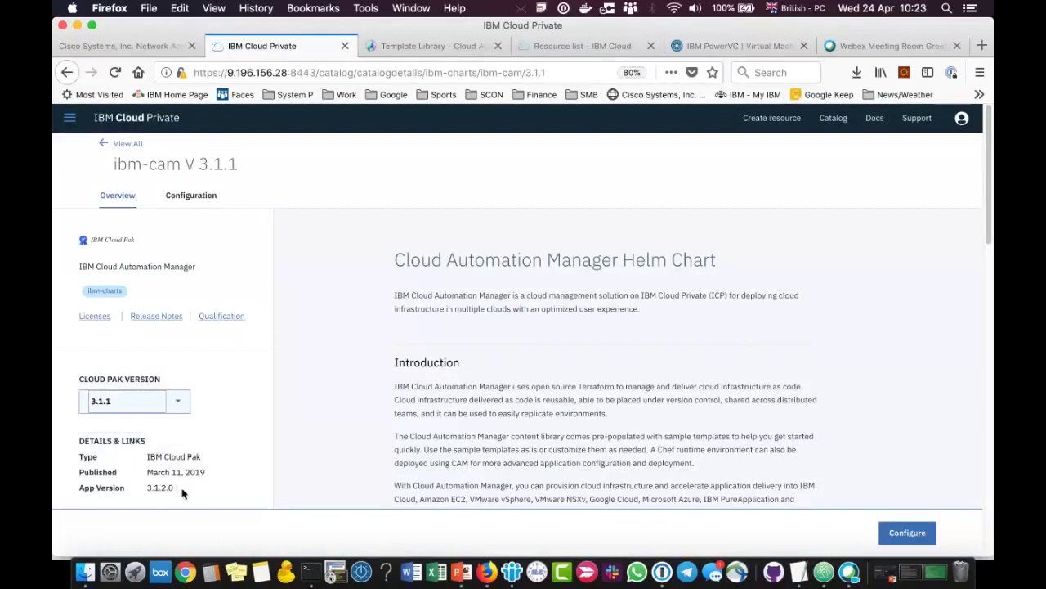
{"action": "scroll", "coordinate": [591, 345], "scroll_direction": "down", "scroll_amount": 10}
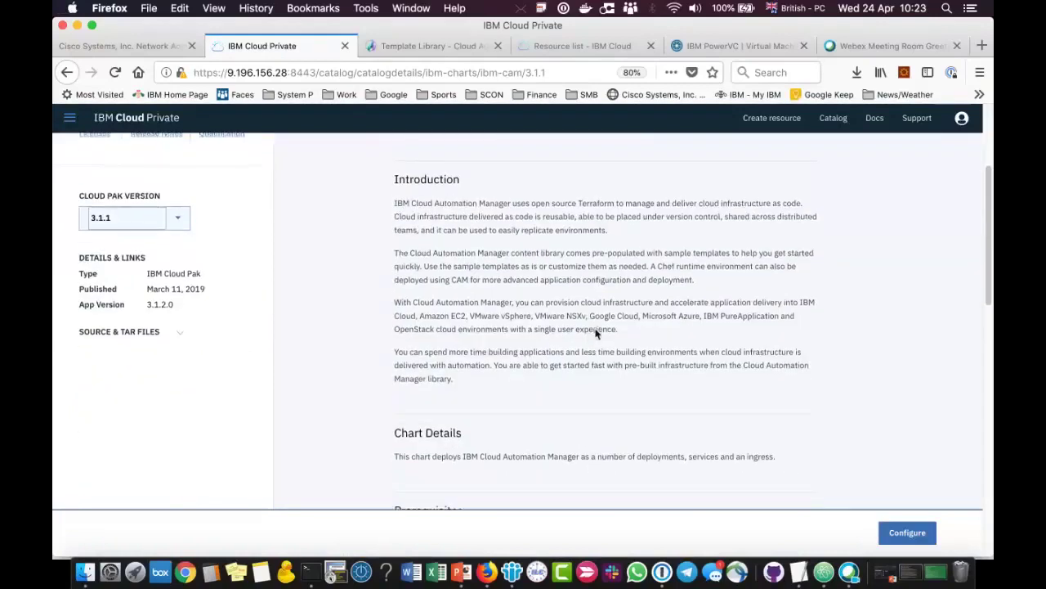
{"action": "scroll", "coordinate": [636, 308], "scroll_direction": "down", "scroll_amount": 3}
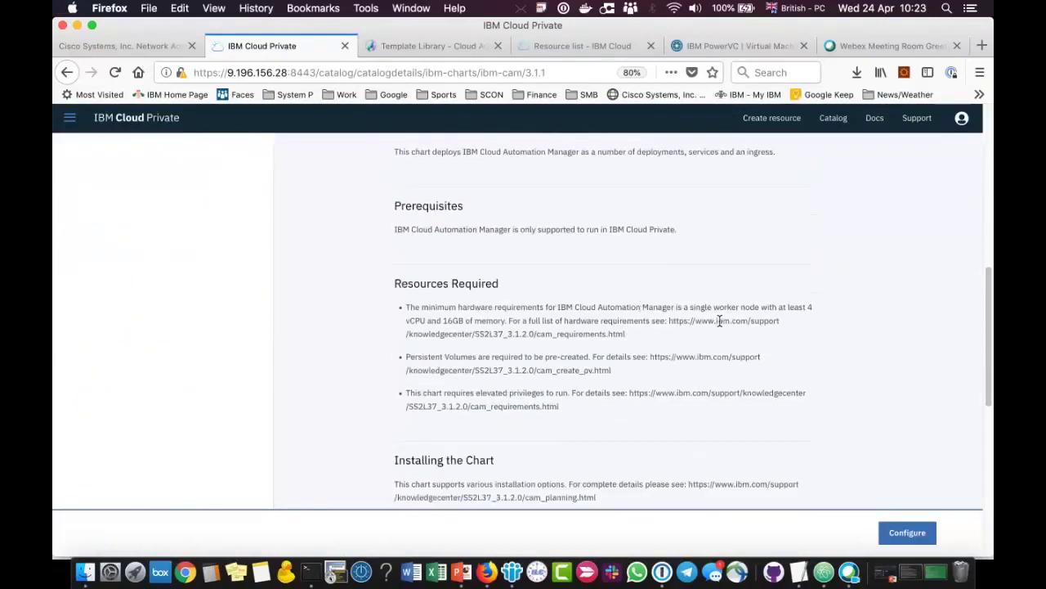
{"action": "scroll", "coordinate": [719, 320], "scroll_direction": "down", "scroll_amount": 10}
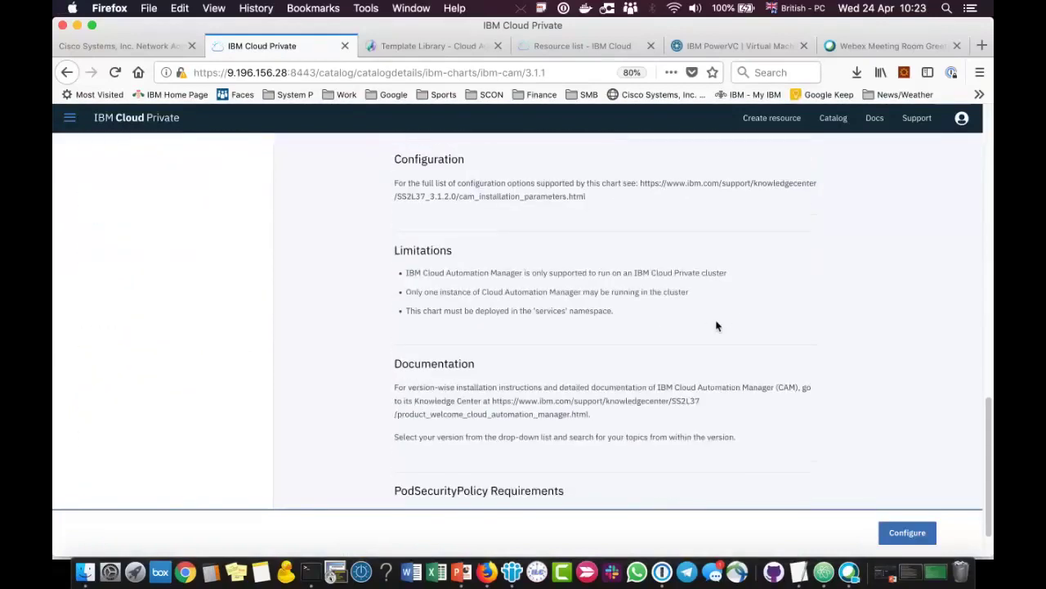
{"action": "scroll", "coordinate": [717, 327], "scroll_direction": "up", "scroll_amount": 15}
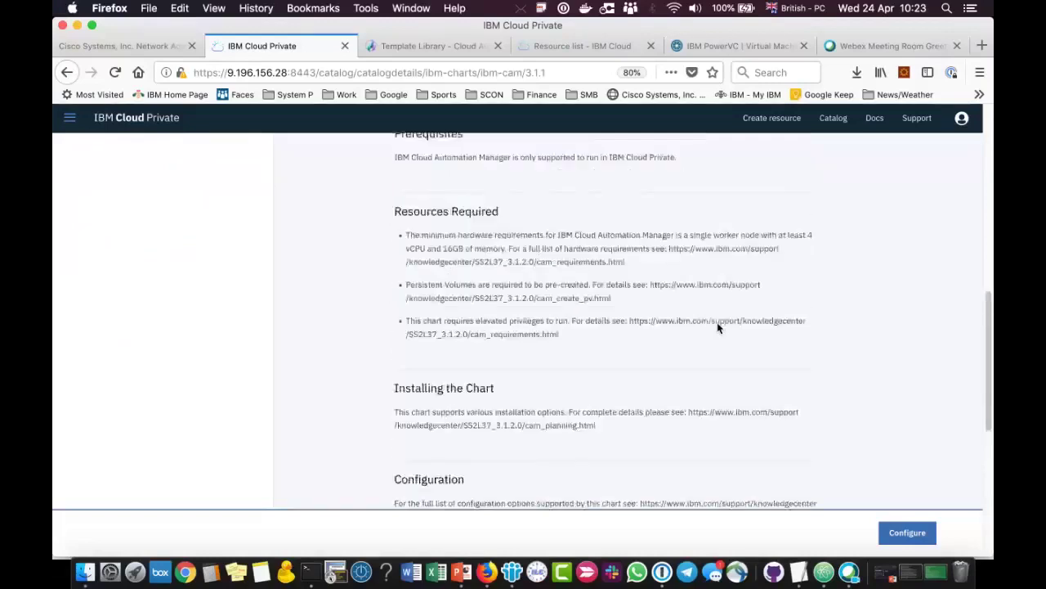
- Configure the ibm-cam chart with release name test-cam and target namespace services, and accept the license agreement
{"action": "left_click", "coordinate": [908, 532]}
{"action": "left_click", "coordinate": [282, 311]}
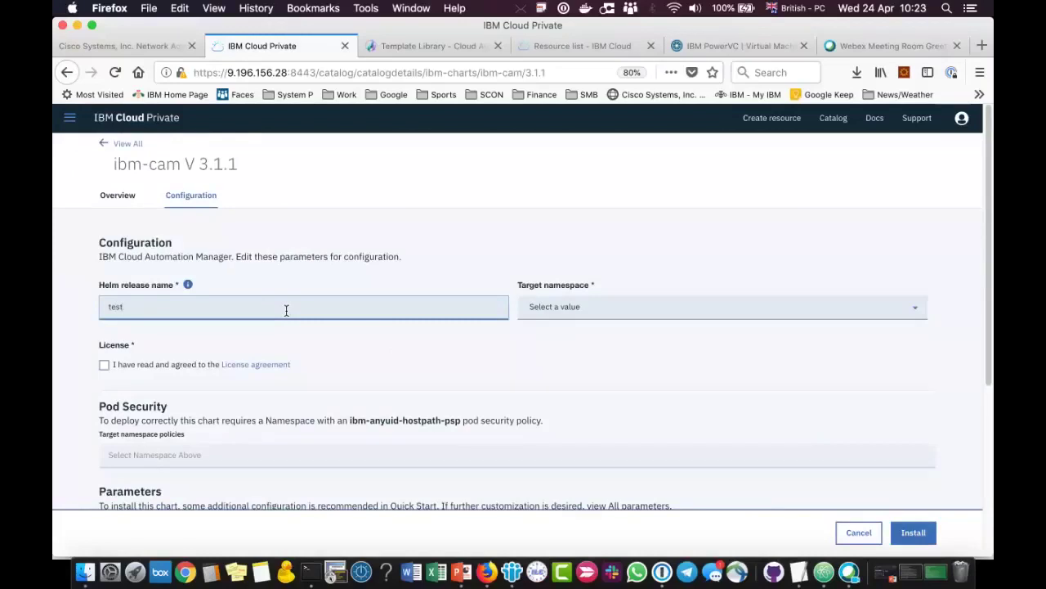
{"action": "type", "text": "test-cam"}
{"action": "left_click", "coordinate": [731, 312]}
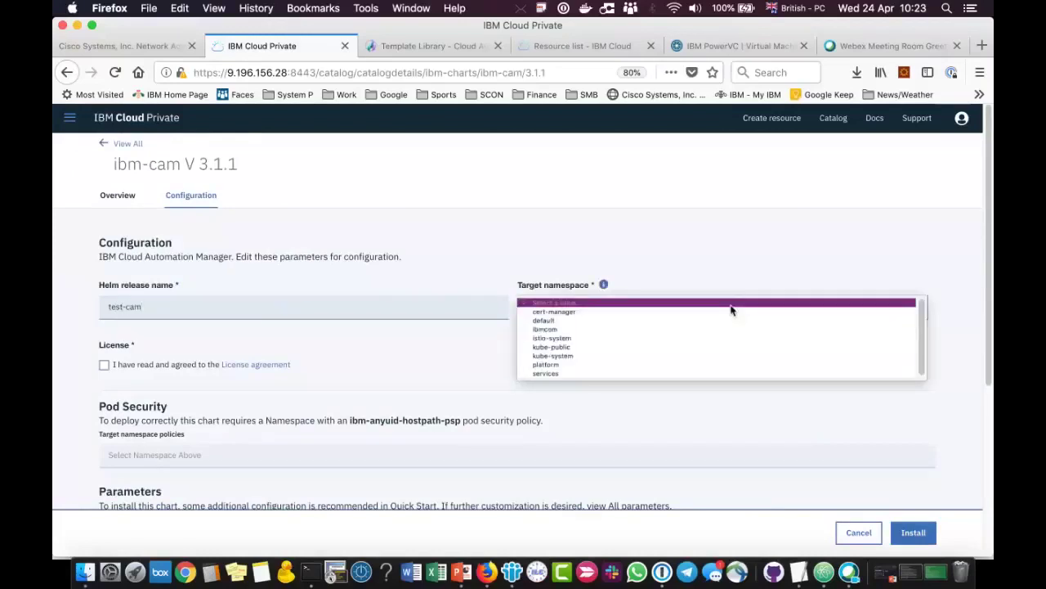
{"action": "left_click", "coordinate": [710, 374]}
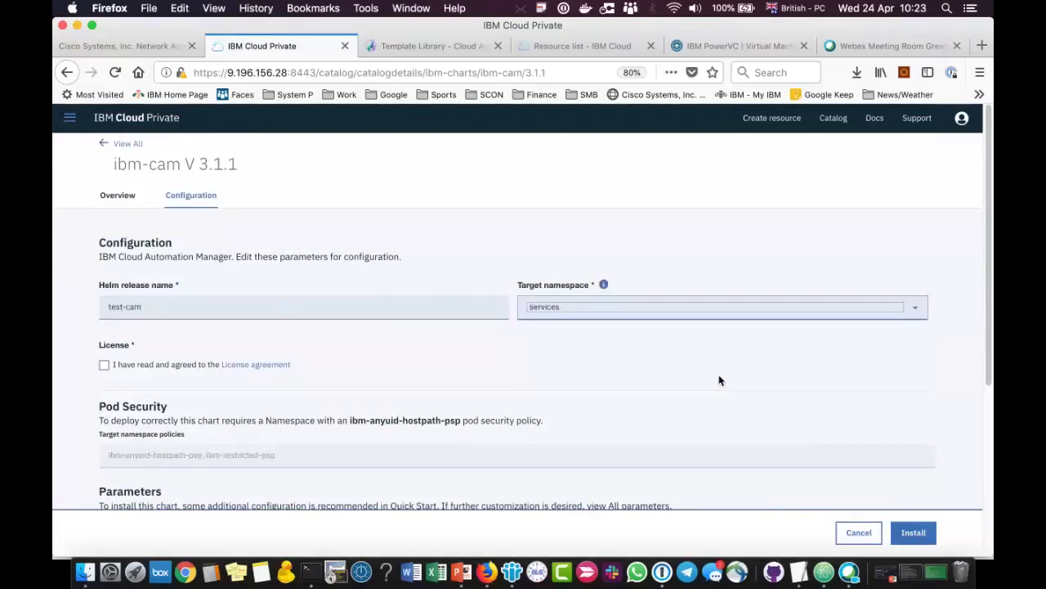
{"action": "left_click", "coordinate": [104, 365]}
- Examine the ibm-cam quick start parameters for the Docker image pull secret and the IAM service API key
{"action": "scroll", "coordinate": [392, 362], "scroll_direction": "down", "scroll_amount": 5}
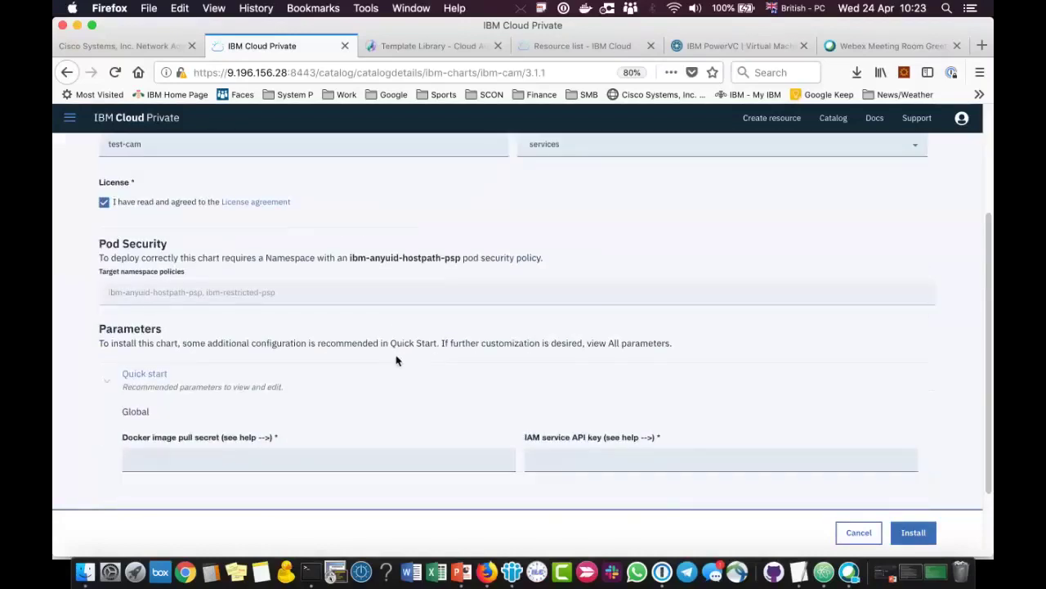
{"action": "scroll", "coordinate": [395, 363], "scroll_direction": "down", "scroll_amount": 3}
{"action": "left_click", "coordinate": [373, 371]}
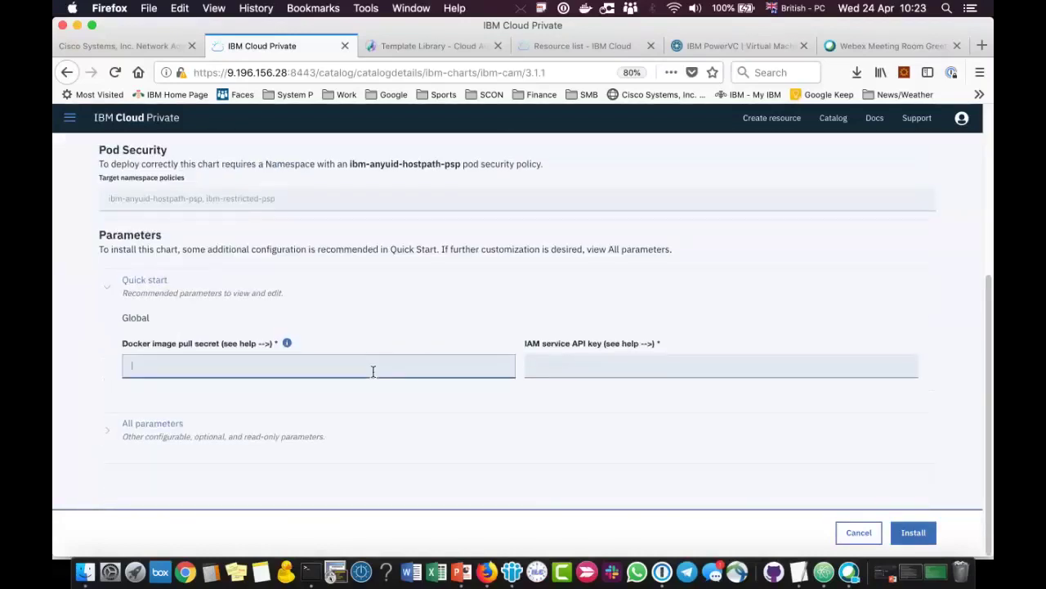
{"action": "left_click", "coordinate": [626, 368]}
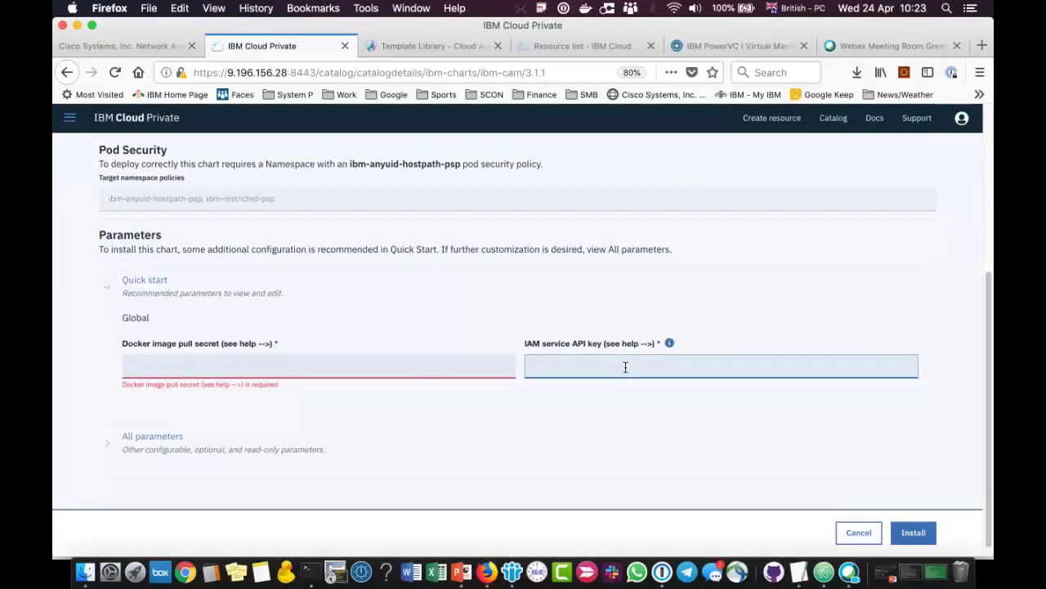
{"action": "scroll", "coordinate": [726, 325], "scroll_direction": "down", "scroll_amount": 1}
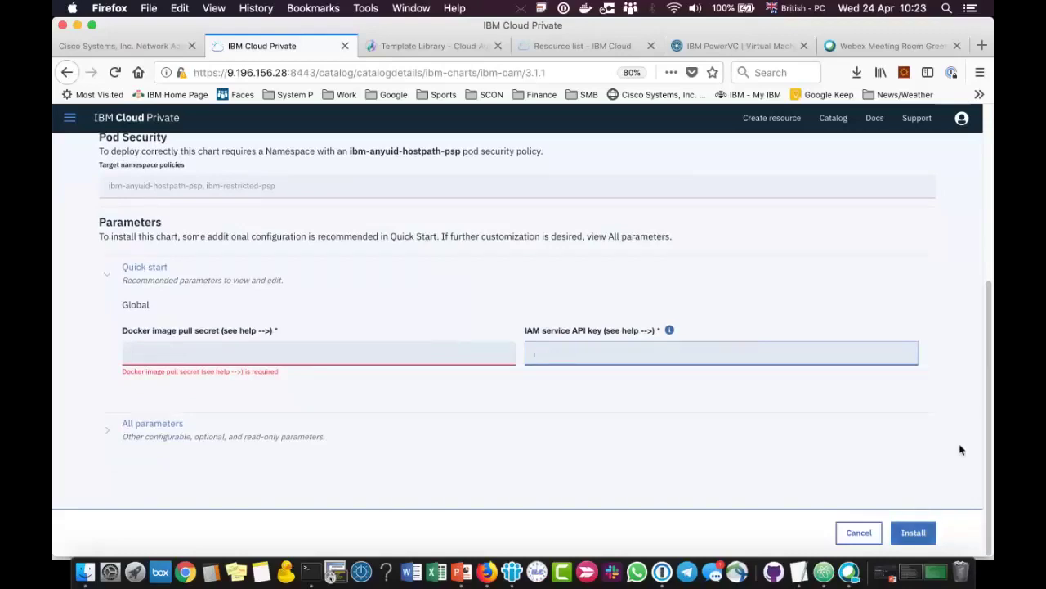
- Leave the ibm-cam configuration for the console dashboard and enlarge the page to 90%
{"action": "scroll", "coordinate": [944, 390], "scroll_direction": "up", "scroll_amount": 5}
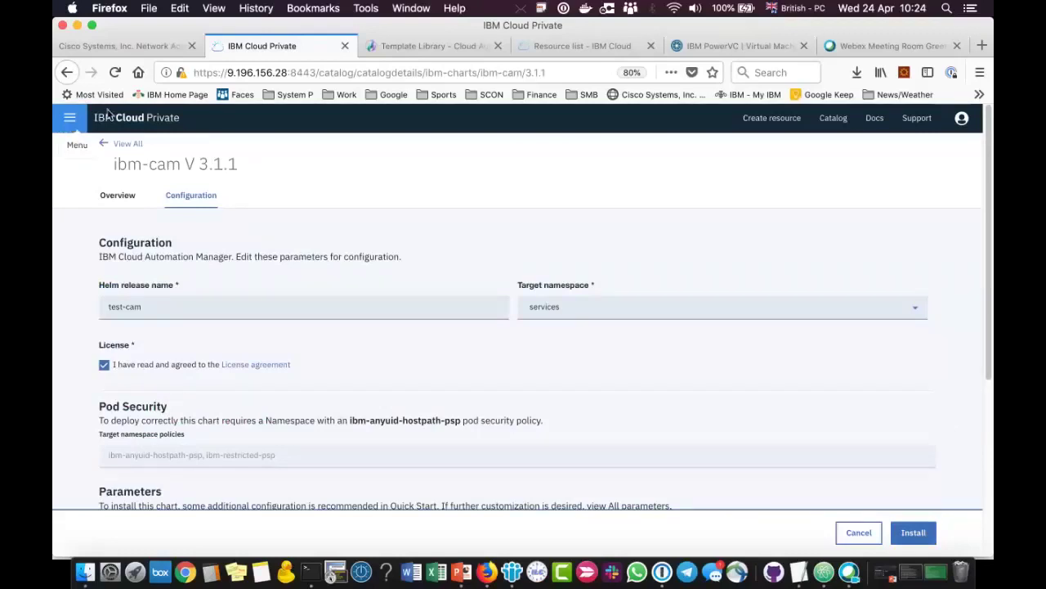
{"action": "left_click", "coordinate": [72, 120]}
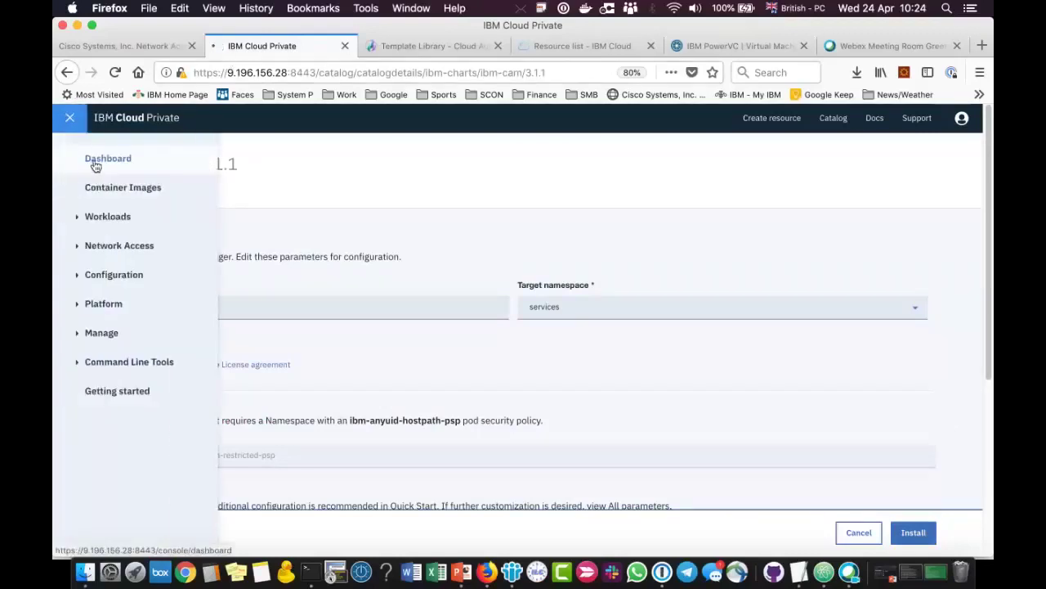
{"action": "left_click", "coordinate": [93, 162]}
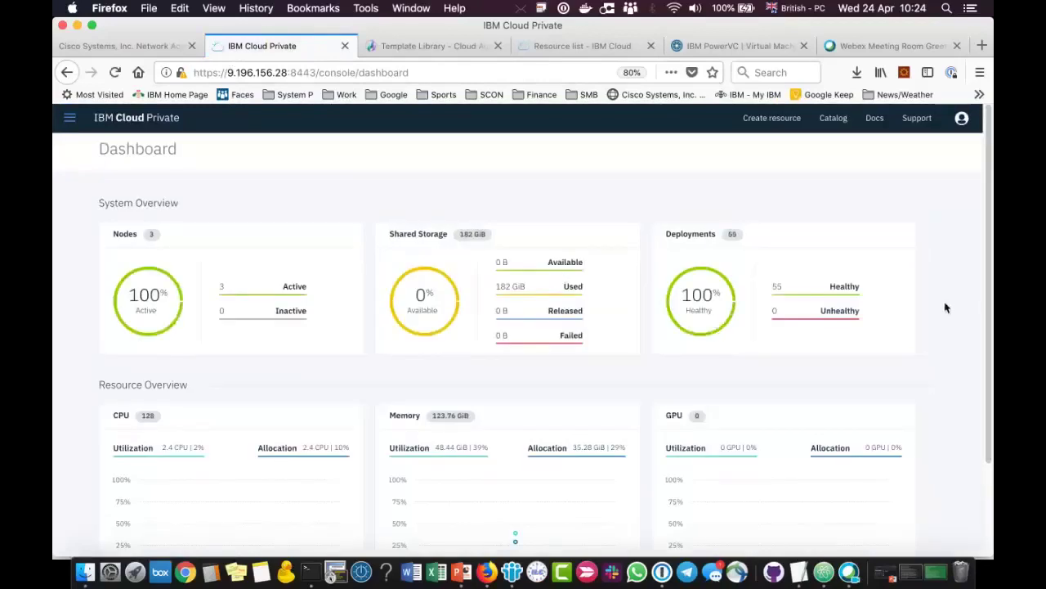
{"action": "key", "text": "super+equal"}
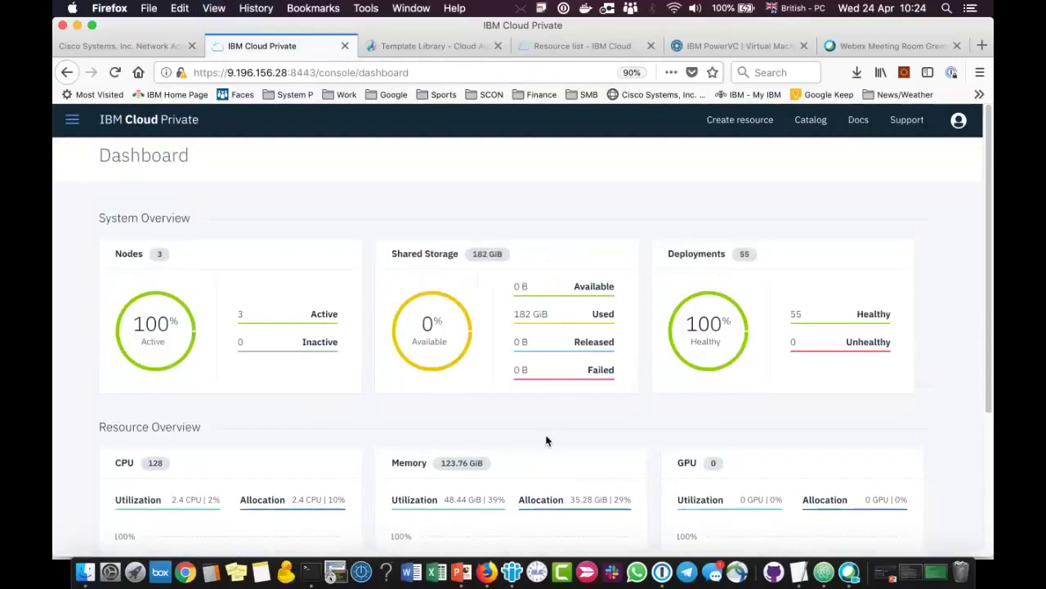
- Switch to the CAM Overview slides on key features in Microsoft PowerPoint
{"action": "key", "text": "super+Tab"}
{"action": "key", "text": "super+Tab"}
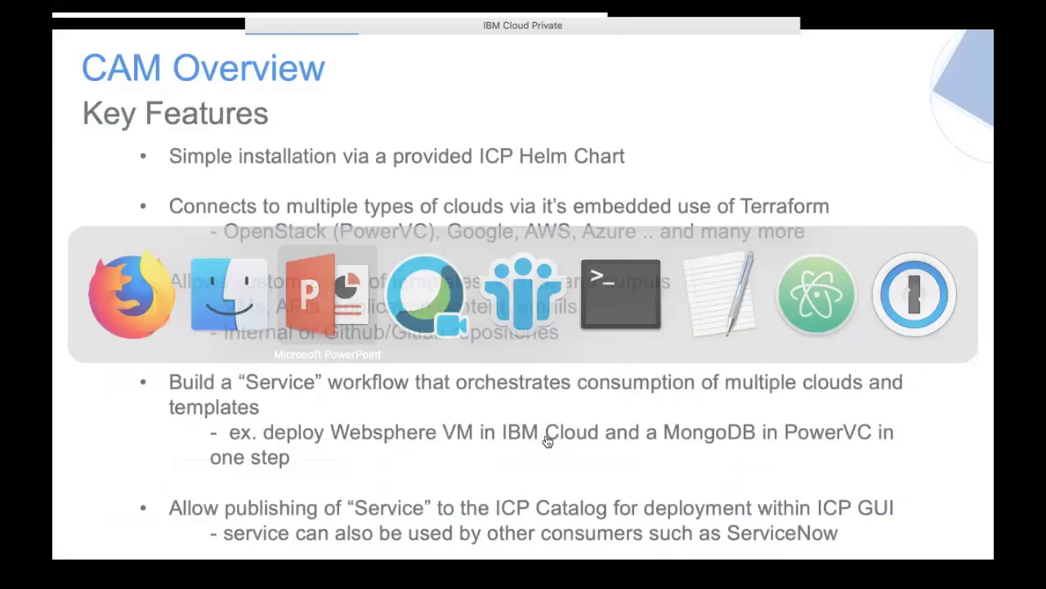
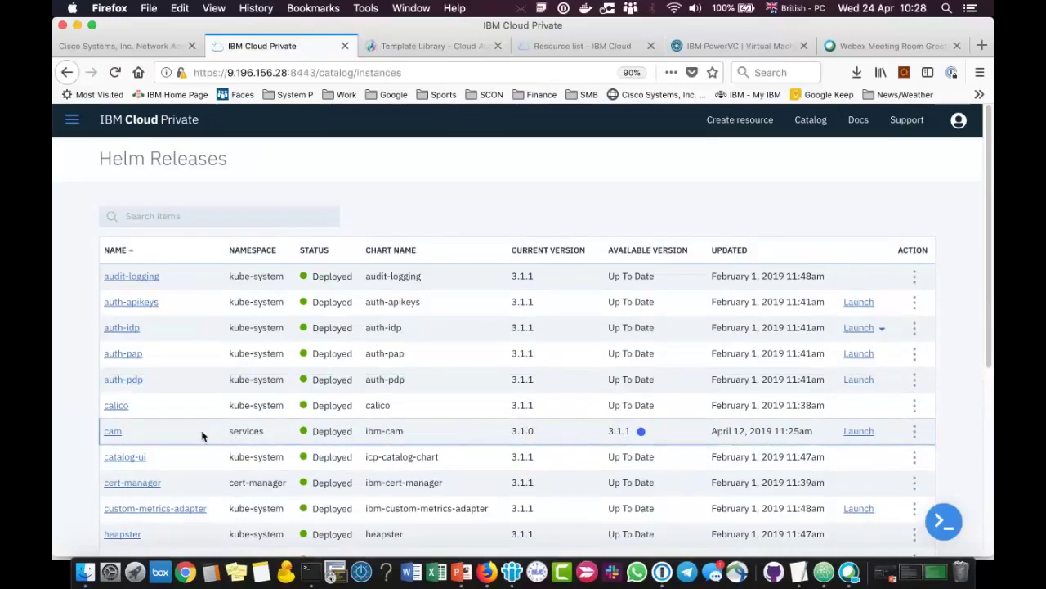
- Open the cam Helm release and examine its version details, ClusterServiceBroker, ConfigMap and CronJob resources
{"action": "left_click", "coordinate": [111, 431]}
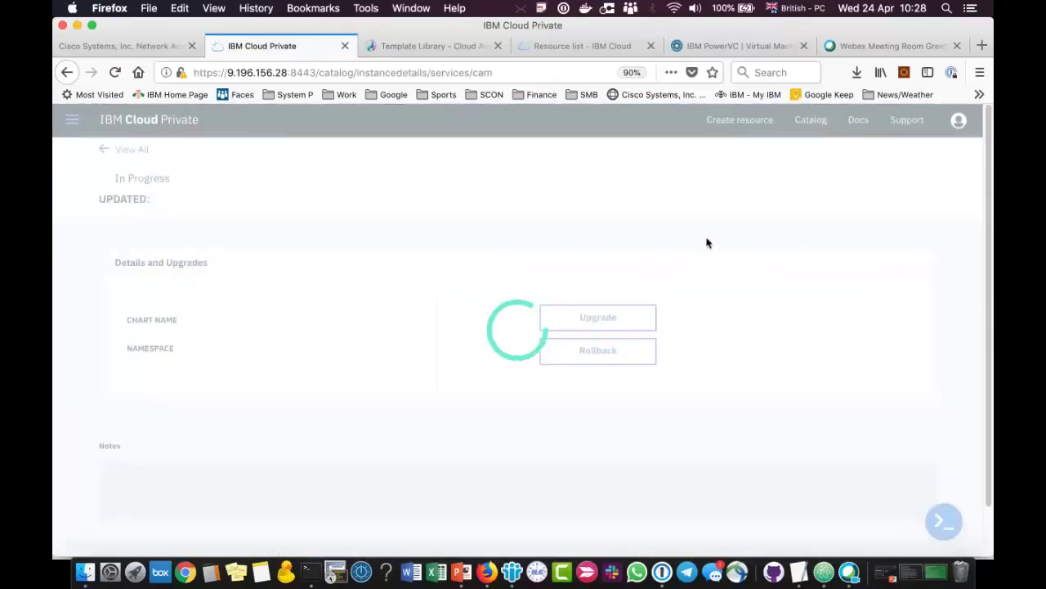
{"action": "scroll", "coordinate": [715, 232], "scroll_direction": "down", "scroll_amount": 5}
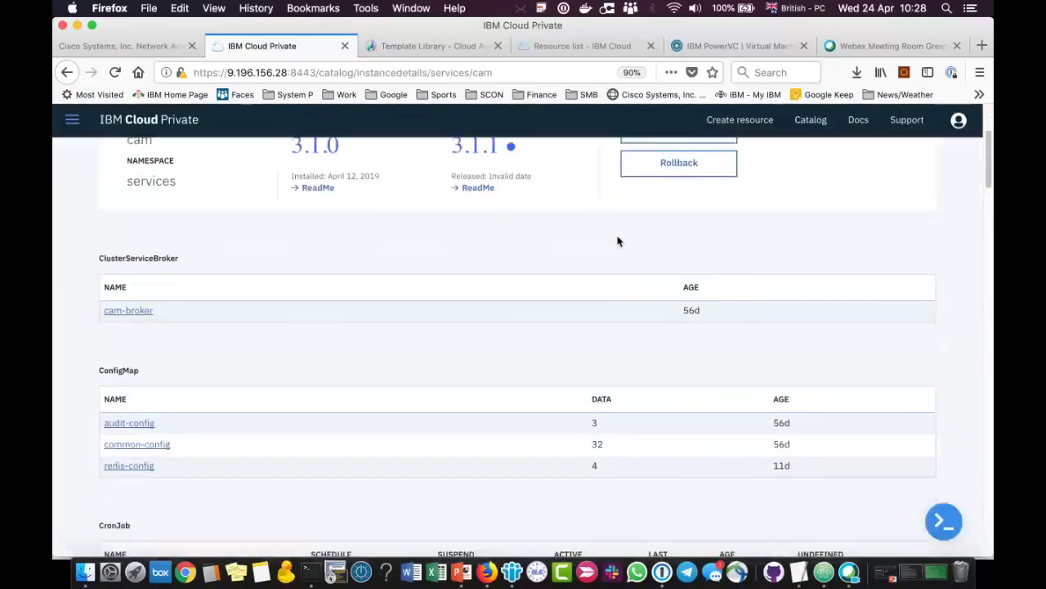
{"action": "scroll", "coordinate": [617, 239], "scroll_direction": "up", "scroll_amount": 4}
{"action": "scroll", "coordinate": [617, 240], "scroll_direction": "down", "scroll_amount": 3}
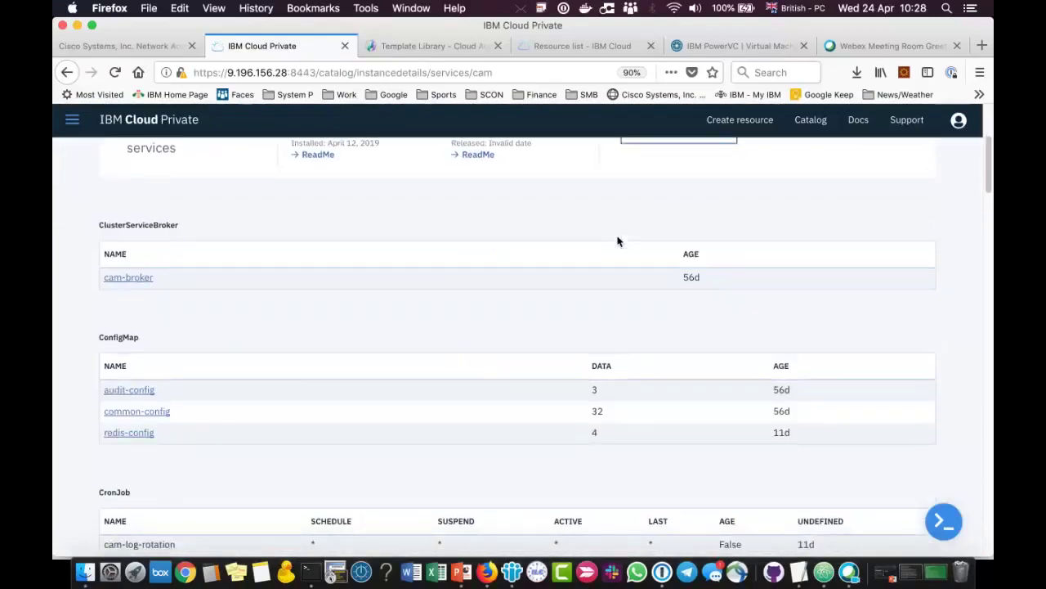
{"action": "scroll", "coordinate": [618, 240], "scroll_direction": "down", "scroll_amount": 3}
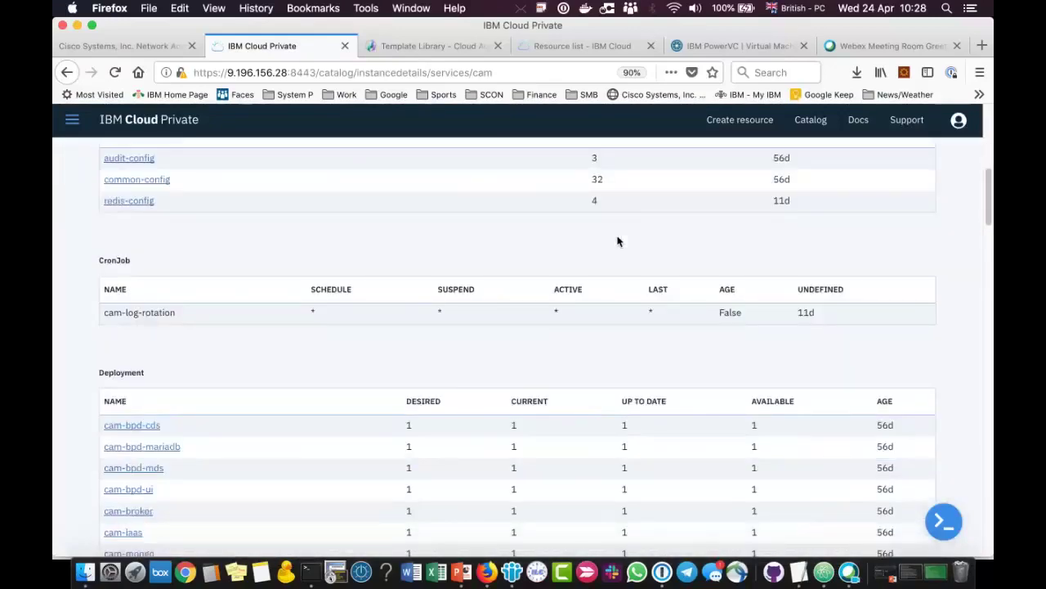
{"action": "scroll", "coordinate": [618, 240], "scroll_direction": "up", "scroll_amount": 1}
{"action": "scroll", "coordinate": [617, 240], "scroll_direction": "down", "scroll_amount": 2}
{"action": "scroll", "coordinate": [617, 241], "scroll_direction": "up", "scroll_amount": 4}
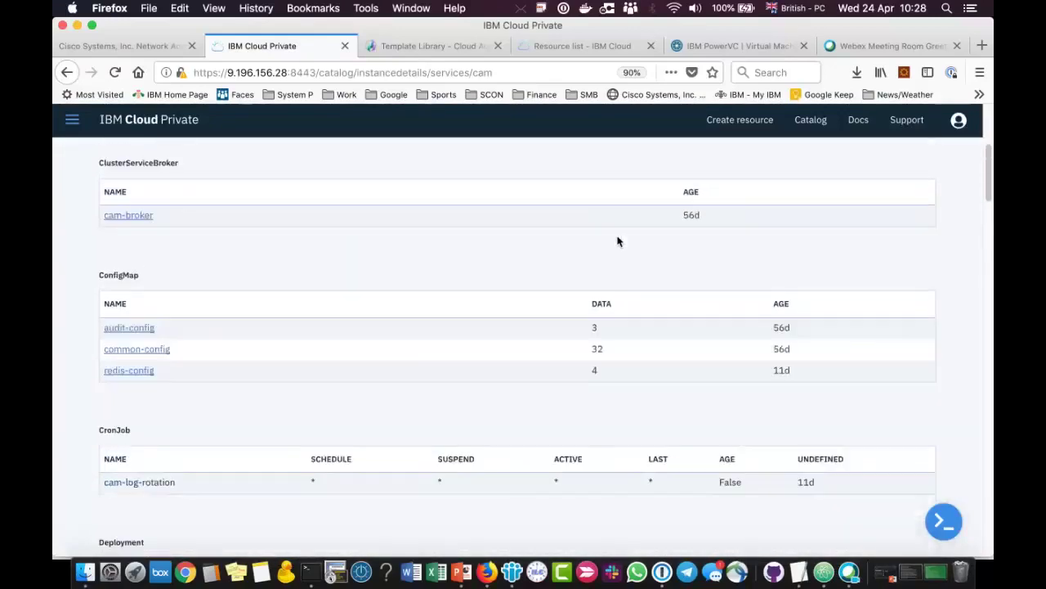
{"action": "scroll", "coordinate": [617, 240], "scroll_direction": "down", "scroll_amount": 5}
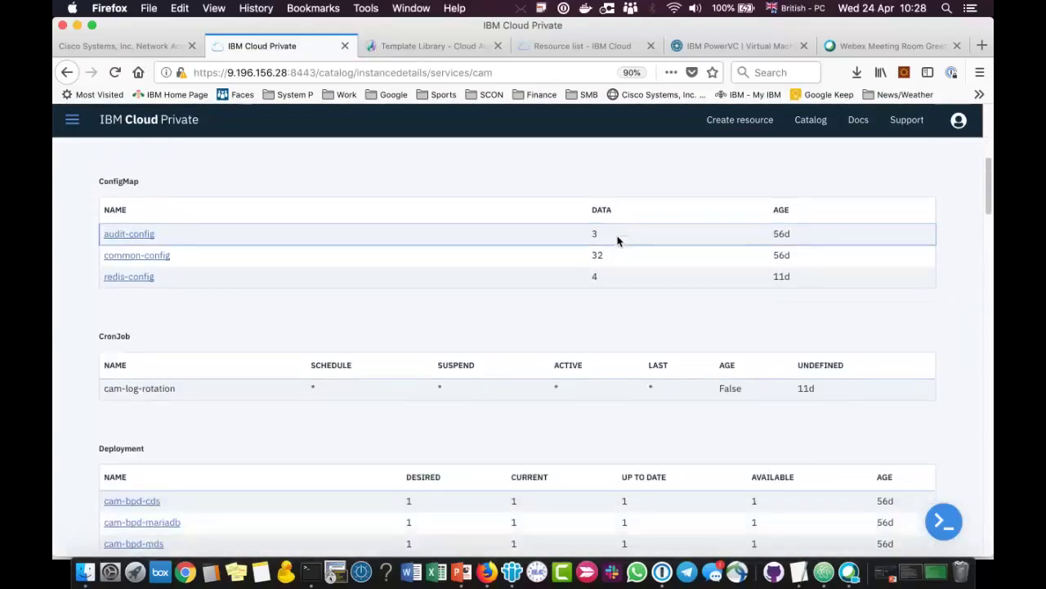
- Examine the cam release's deployments and persistent volume claims
{"action": "scroll", "coordinate": [408, 270], "scroll_direction": "down", "scroll_amount": 1}
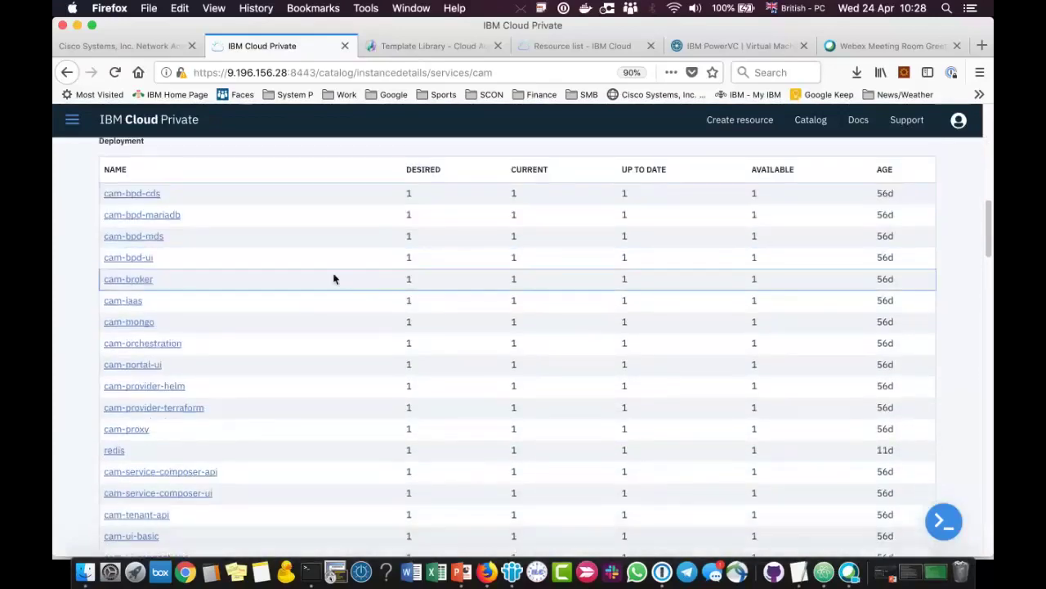
{"action": "scroll", "coordinate": [242, 247], "scroll_direction": "down", "scroll_amount": 4}
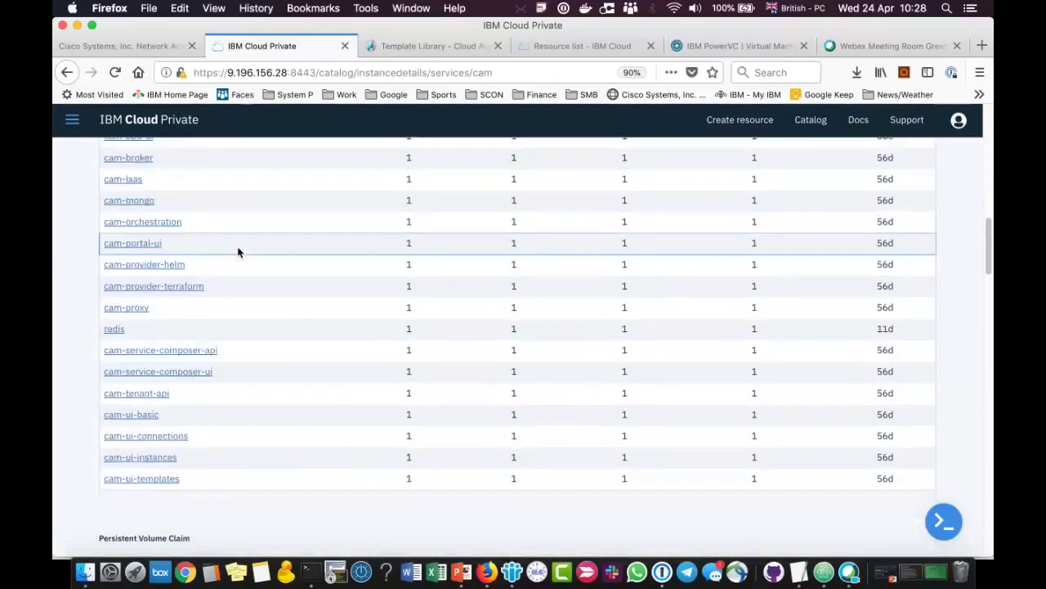
{"action": "scroll", "coordinate": [239, 251], "scroll_direction": "down", "scroll_amount": 2}
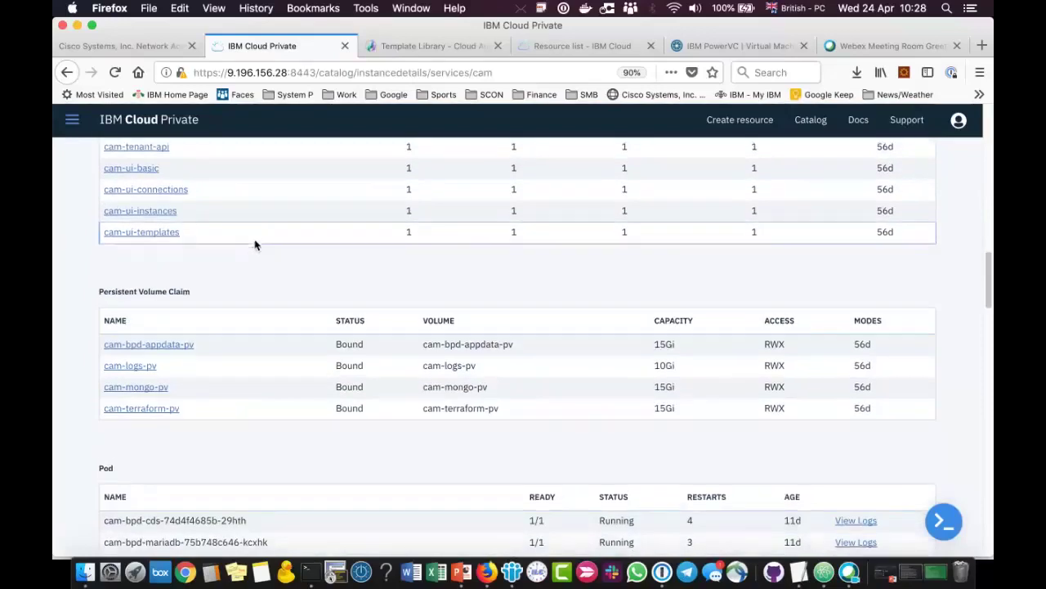
{"action": "scroll", "coordinate": [256, 246], "scroll_direction": "up", "scroll_amount": 5}
{"action": "scroll", "coordinate": [257, 244], "scroll_direction": "down", "scroll_amount": 4}
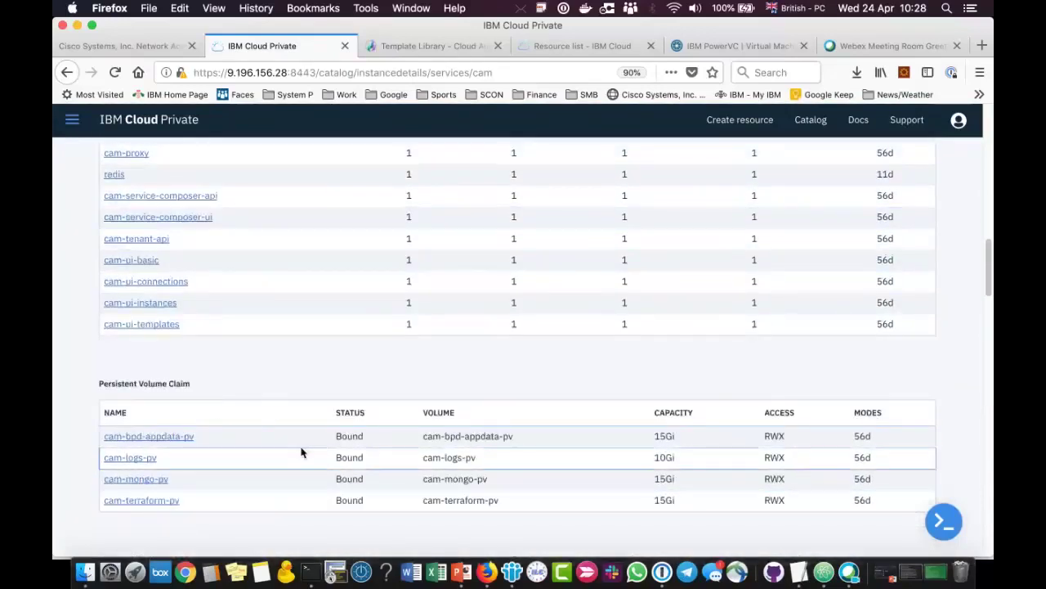
{"action": "scroll", "coordinate": [303, 360], "scroll_direction": "down", "scroll_amount": 4}
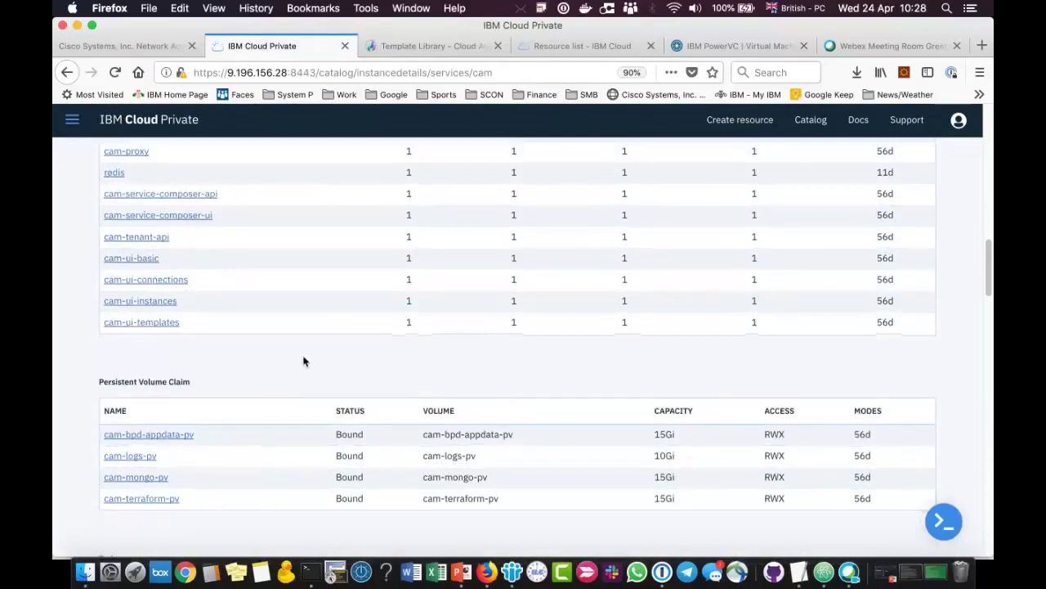
- Examine the status and restarts of the cam release's pods
{"action": "scroll", "coordinate": [304, 356], "scroll_direction": "down", "scroll_amount": 5}
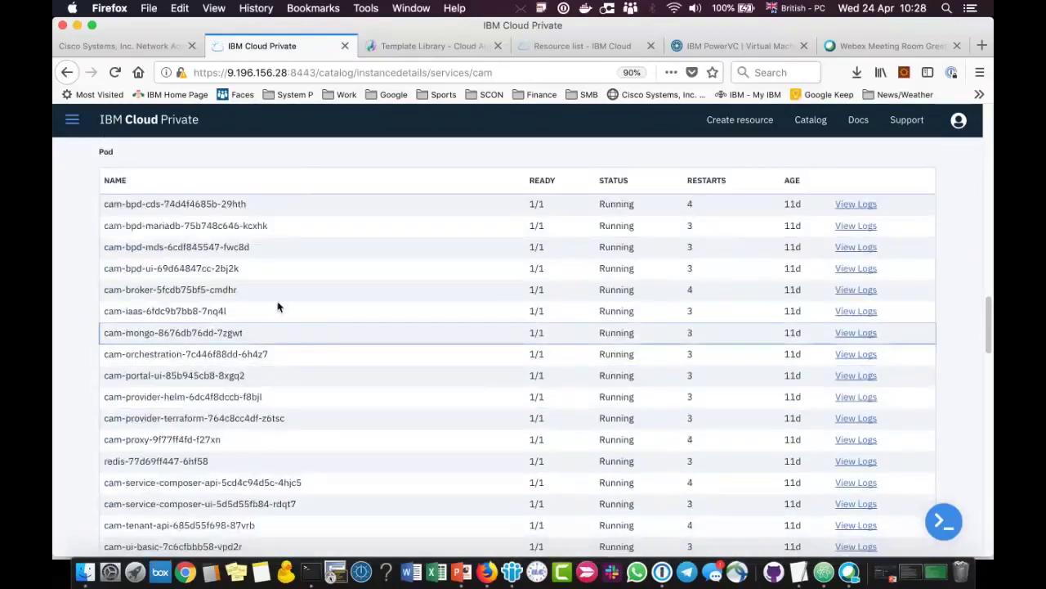
{"action": "scroll", "coordinate": [274, 246], "scroll_direction": "down", "scroll_amount": 2}
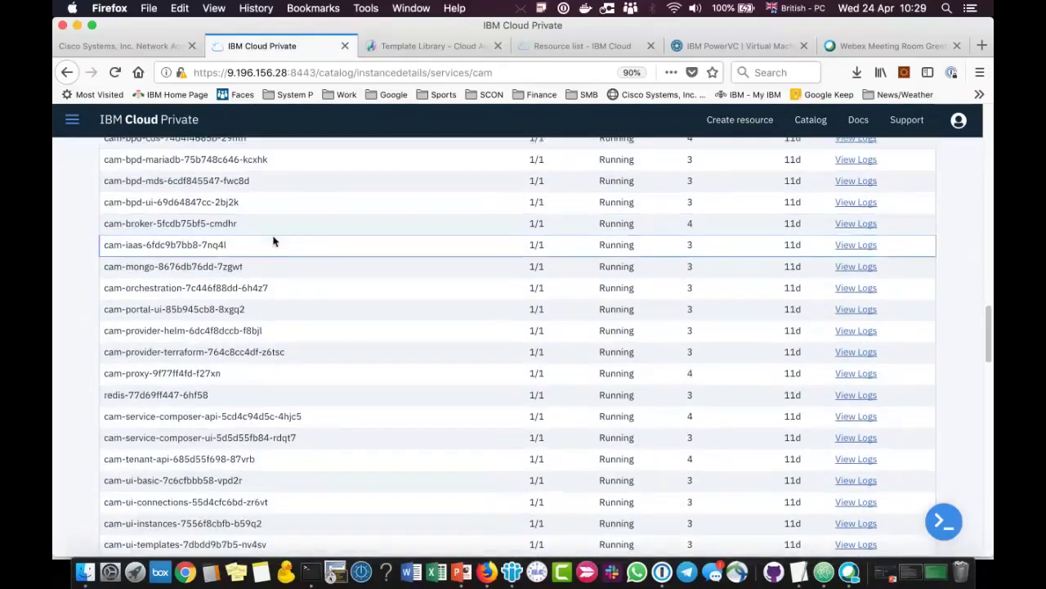
{"action": "scroll", "coordinate": [274, 241], "scroll_direction": "down", "scroll_amount": 4}
{"action": "scroll", "coordinate": [274, 241], "scroll_direction": "up", "scroll_amount": 4}
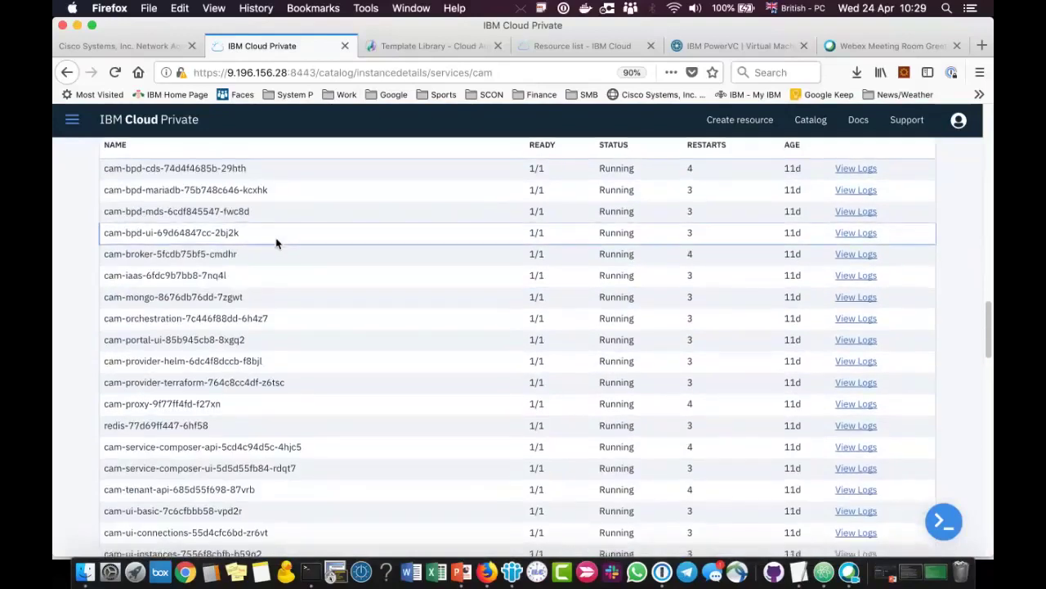
{"action": "scroll", "coordinate": [276, 245], "scroll_direction": "down", "scroll_amount": 7}
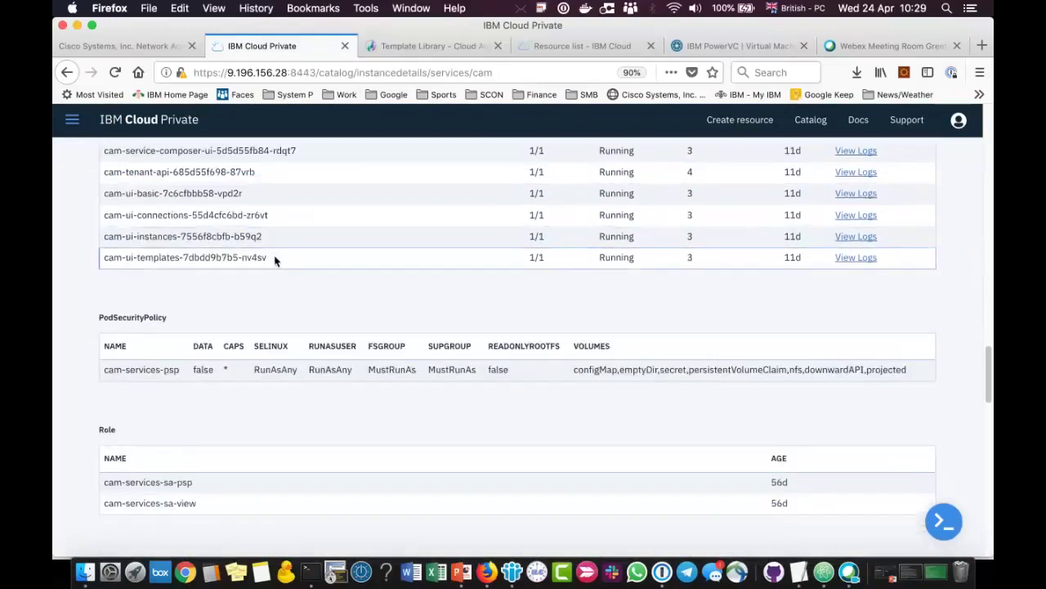
- Examine the cam release's services with their cluster IPs and ports, and read the installation notes
{"action": "scroll", "coordinate": [275, 258], "scroll_direction": "down", "scroll_amount": 11}
{"action": "scroll", "coordinate": [276, 261], "scroll_direction": "down", "scroll_amount": 3}
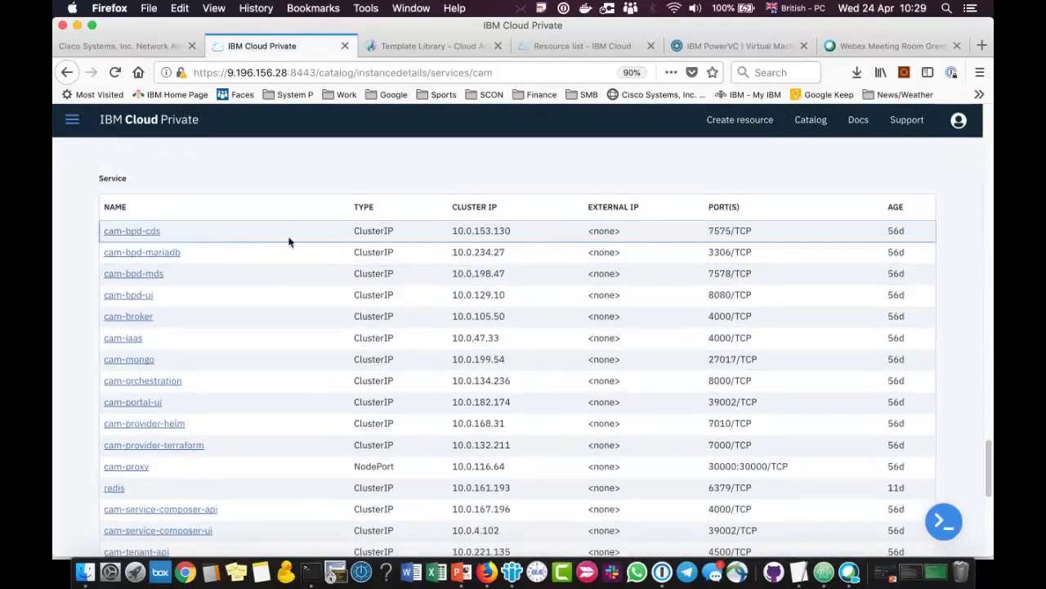
{"action": "scroll", "coordinate": [420, 250], "scroll_direction": "down", "scroll_amount": 1}
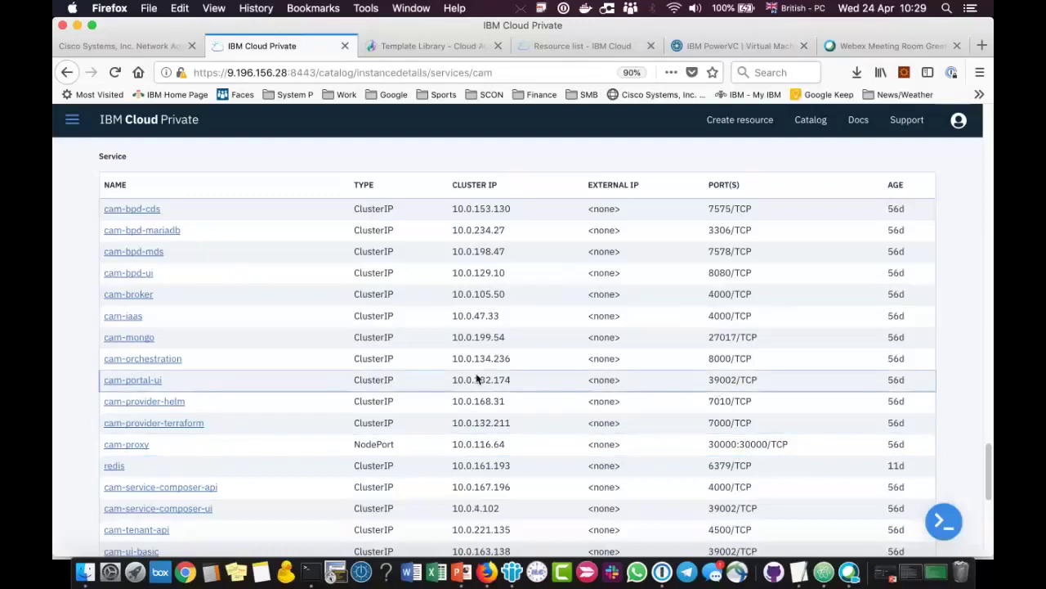
{"action": "scroll", "coordinate": [476, 379], "scroll_direction": "down", "scroll_amount": 3}
{"action": "scroll", "coordinate": [475, 375], "scroll_direction": "down", "scroll_amount": 5}
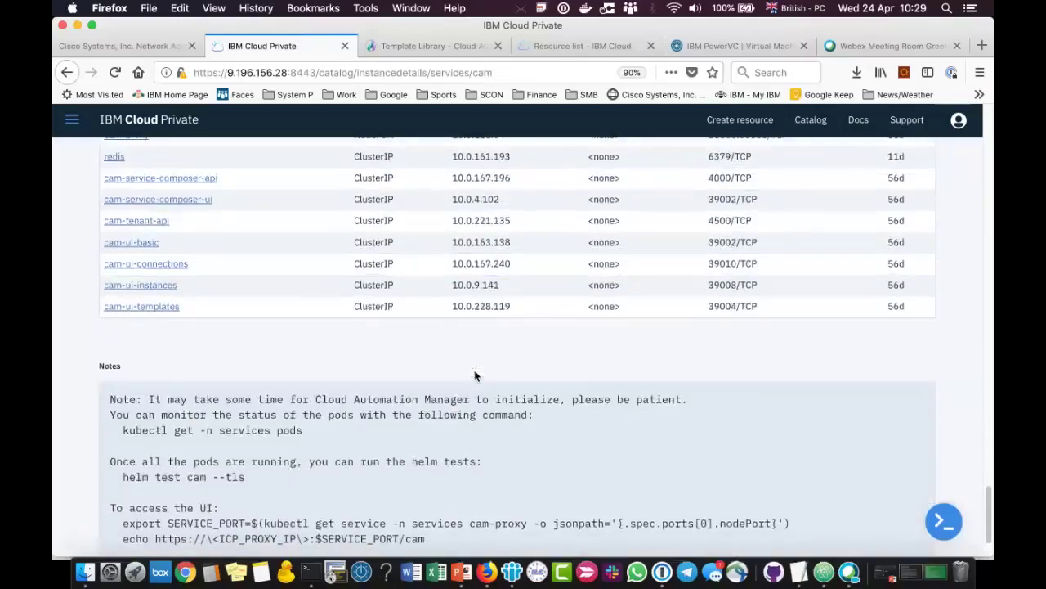
{"action": "scroll", "coordinate": [476, 375], "scroll_direction": "up", "scroll_amount": 7}
{"action": "scroll", "coordinate": [475, 375], "scroll_direction": "down", "scroll_amount": 10}
{"action": "scroll", "coordinate": [476, 375], "scroll_direction": "up", "scroll_amount": 6}
{"action": "scroll", "coordinate": [460, 369], "scroll_direction": "up", "scroll_amount": 9}
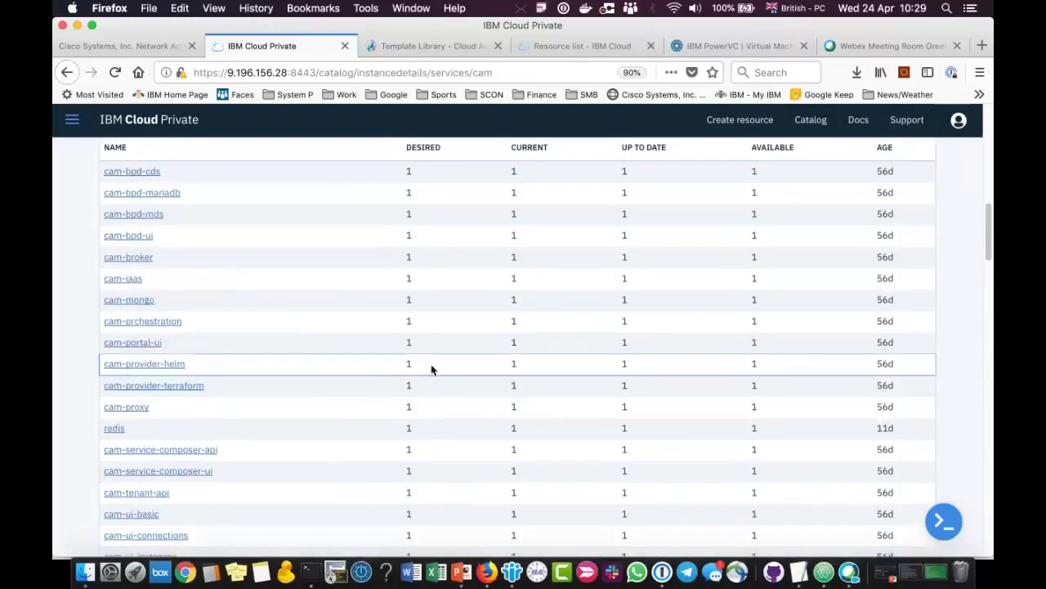
- Open the cam-bpd-mariadb deployment and examine its deployment, ReplicaSet and expose details
{"action": "left_click", "coordinate": [139, 195]}
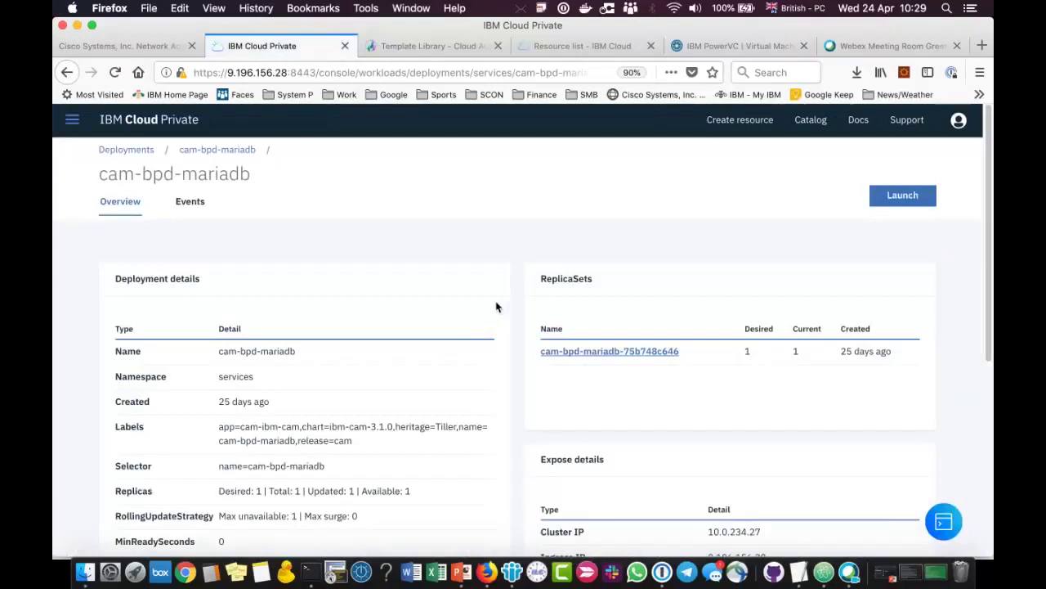
{"action": "scroll", "coordinate": [482, 306], "scroll_direction": "down", "scroll_amount": 4}
{"action": "scroll", "coordinate": [479, 306], "scroll_direction": "up", "scroll_amount": 3}
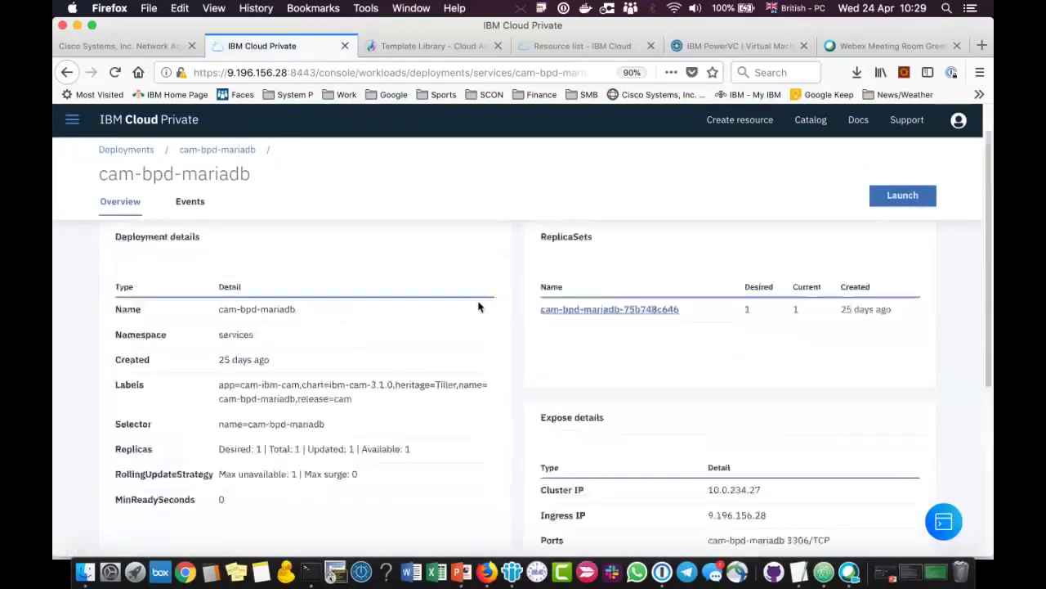
{"action": "scroll", "coordinate": [434, 316], "scroll_direction": "down", "scroll_amount": 1}
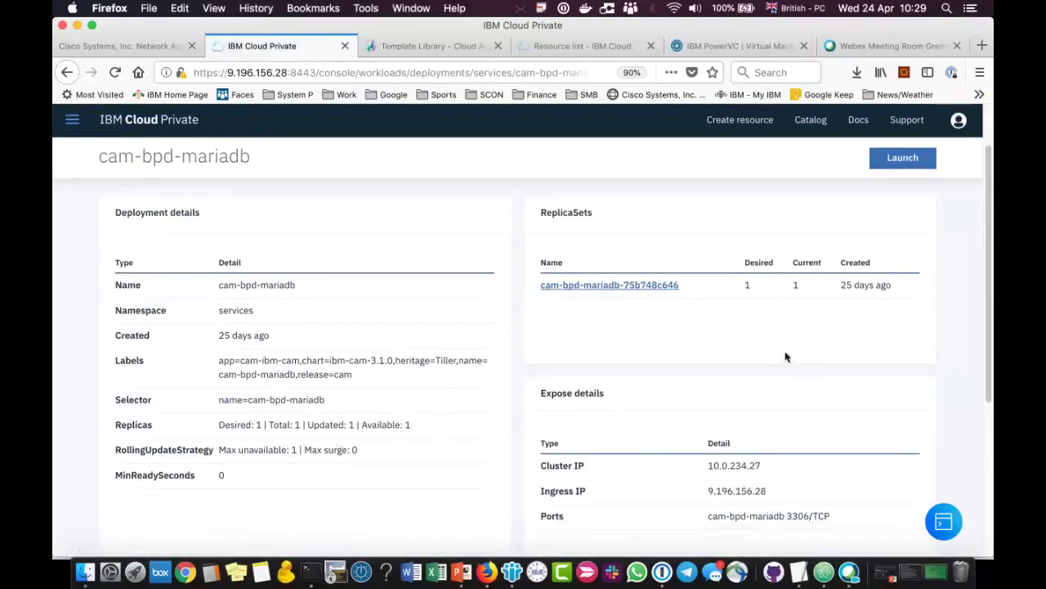
- Drill down through the cam-bpd-mariadb ReplicaSet to its pod and inspect the pod's containers and overview
{"action": "left_click", "coordinate": [657, 288]}
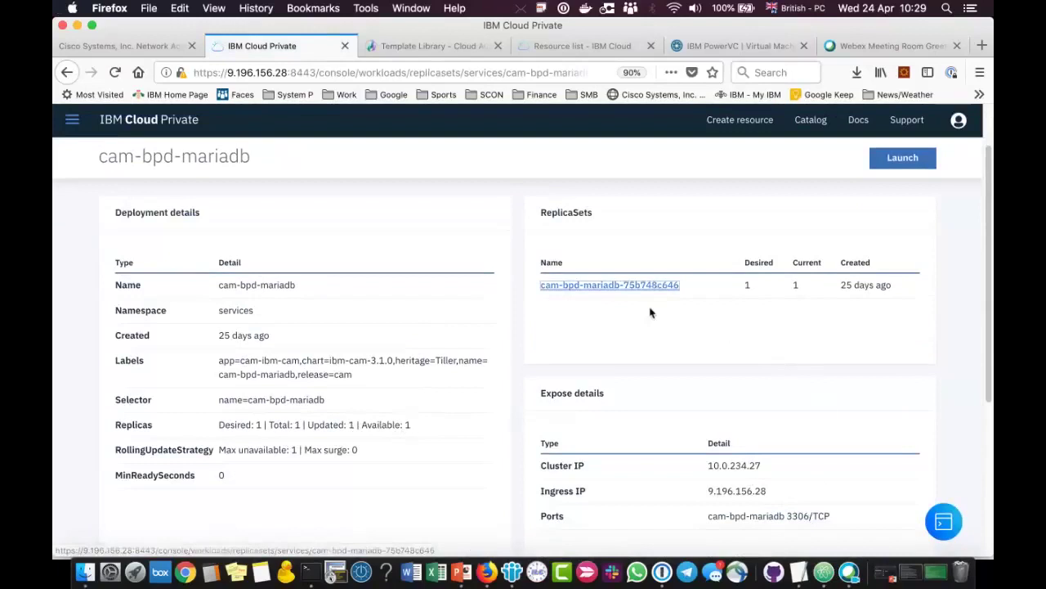
{"action": "scroll", "coordinate": [652, 310], "scroll_direction": "down", "scroll_amount": 5}
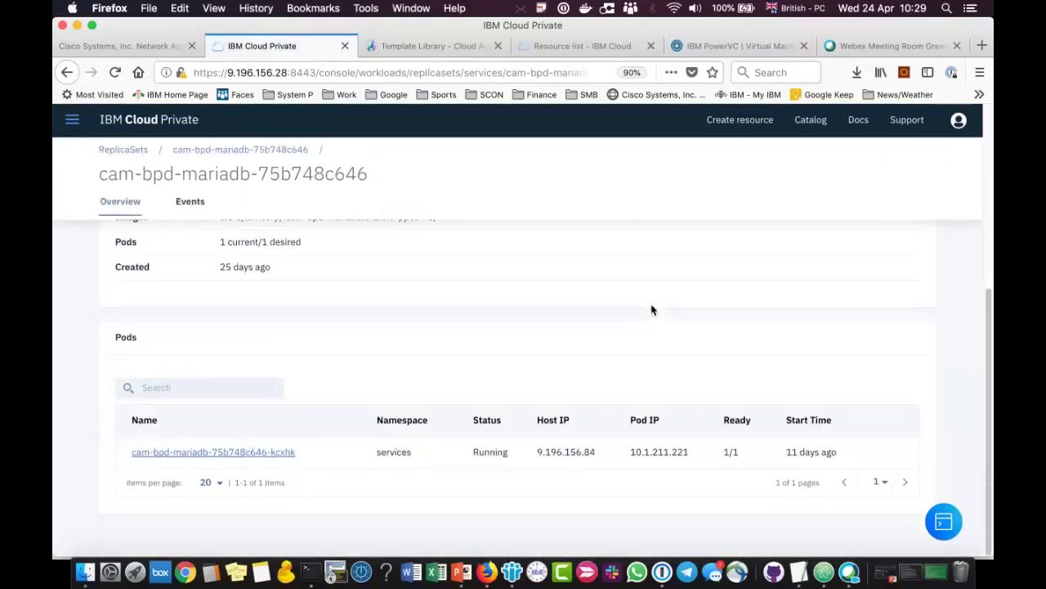
{"action": "left_click", "coordinate": [237, 453]}
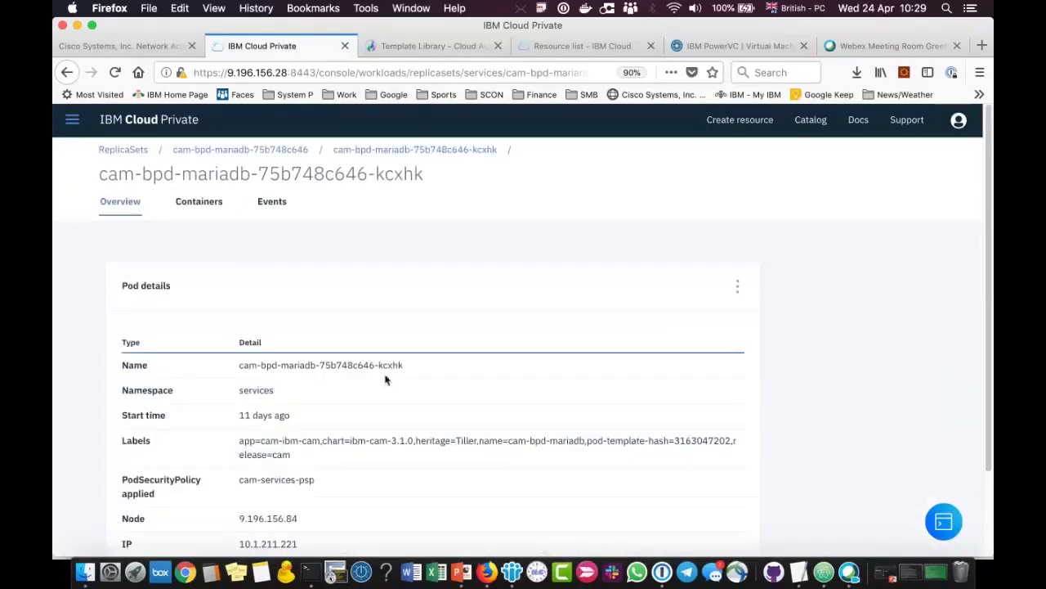
{"action": "left_click", "coordinate": [193, 210]}
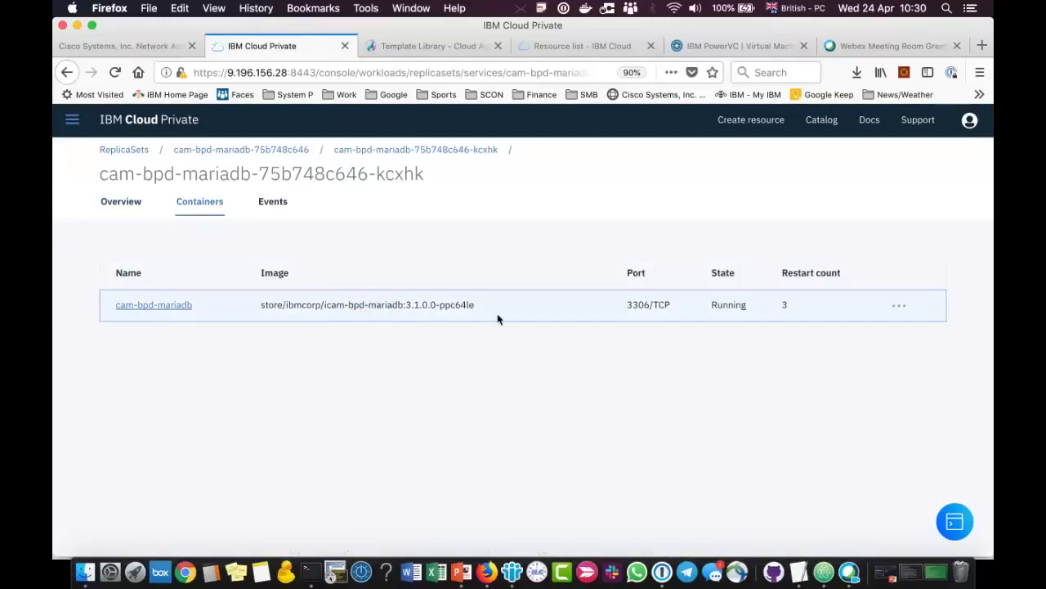
{"action": "left_click", "coordinate": [115, 203]}
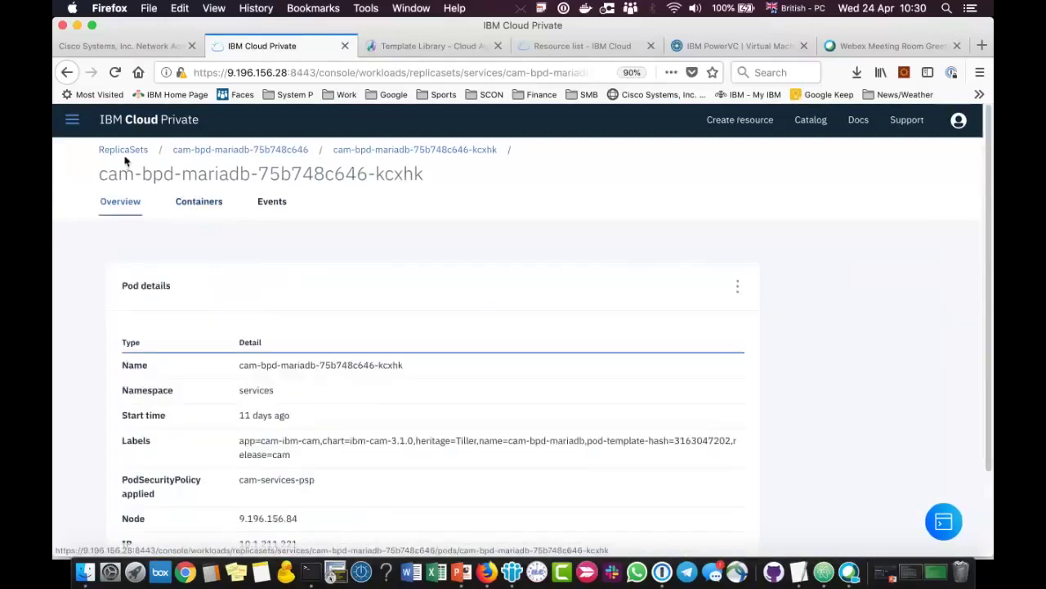
{"action": "left_click", "coordinate": [71, 119]}
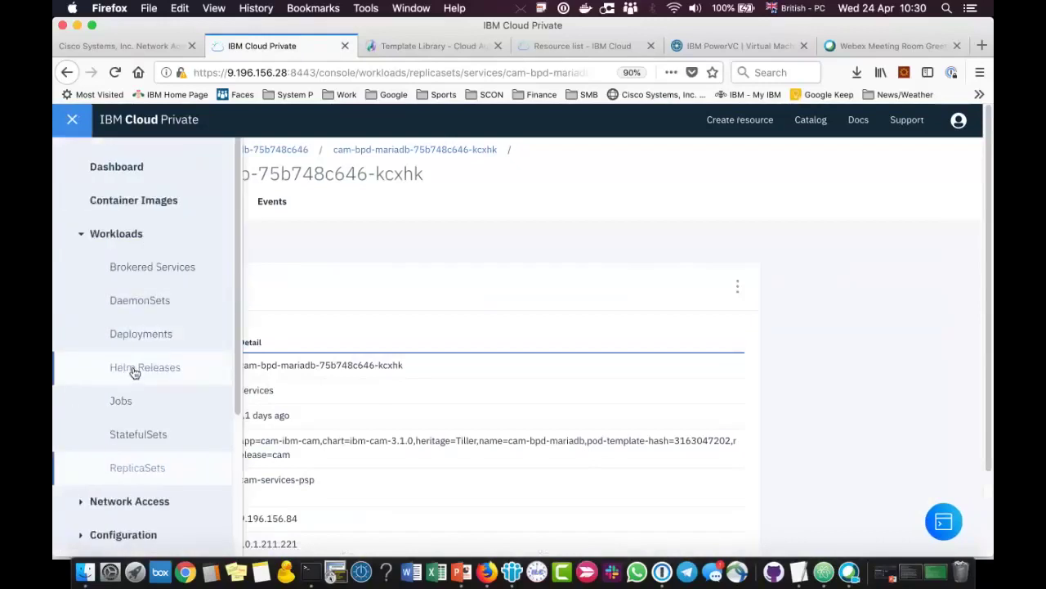
{"action": "left_click", "coordinate": [428, 253]}
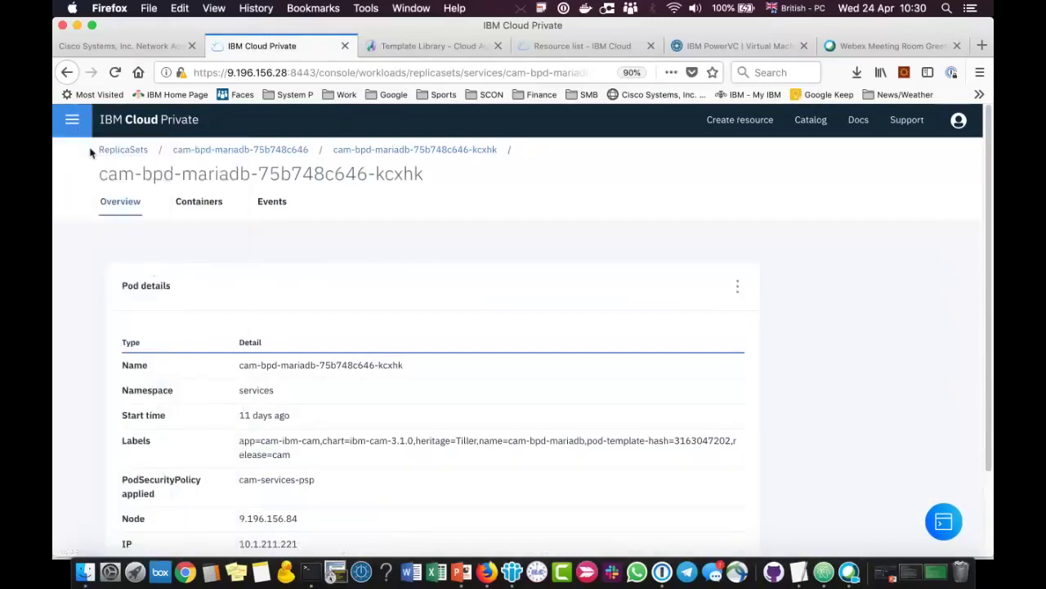
- Launch Cloud Automation Manager from the cam Helm release and look over its Getting Started page
{"action": "left_click", "coordinate": [72, 119]}
{"action": "left_click", "coordinate": [127, 371]}
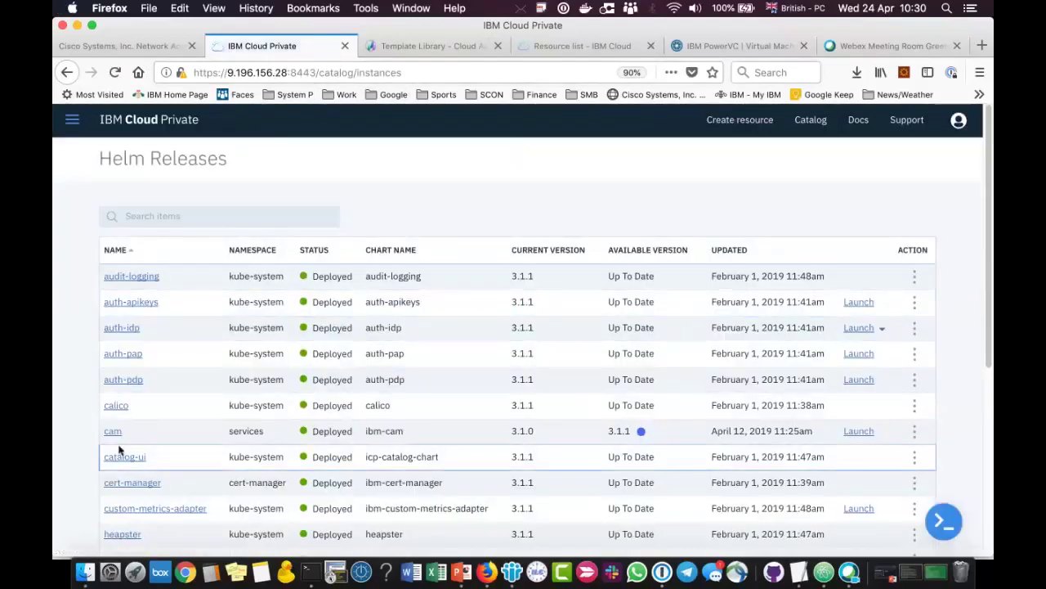
{"action": "left_click", "coordinate": [858, 431]}
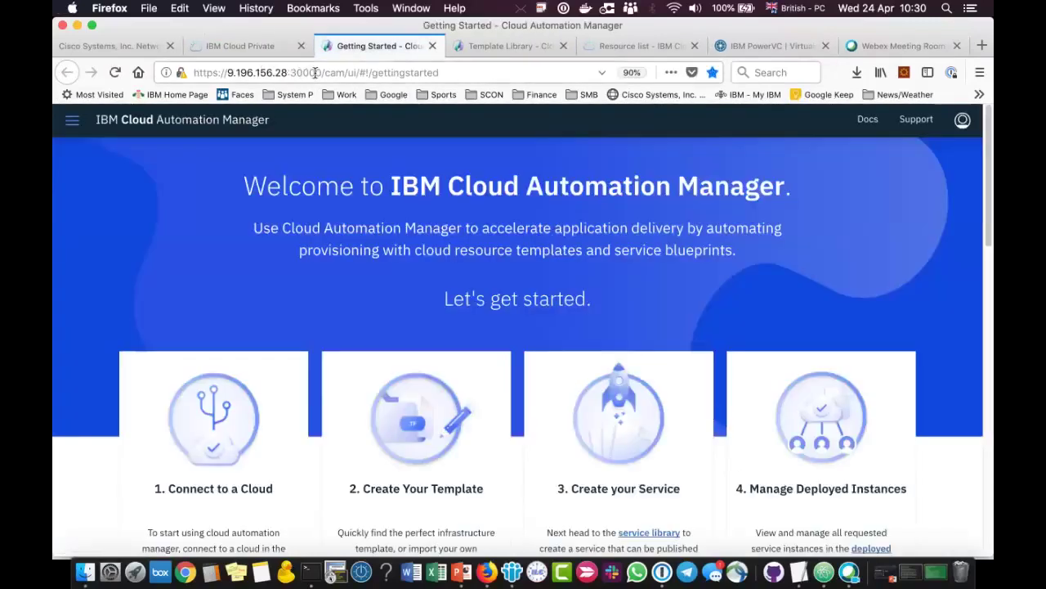
{"action": "scroll", "coordinate": [357, 175], "scroll_direction": "down", "scroll_amount": 4}
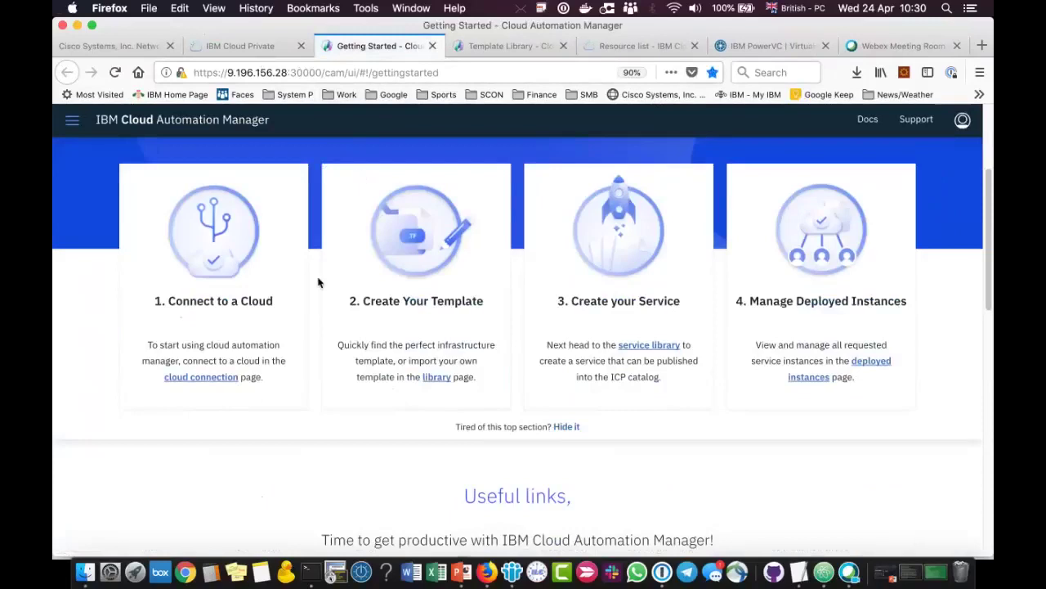
{"action": "scroll", "coordinate": [320, 282], "scroll_direction": "up", "scroll_amount": 4}
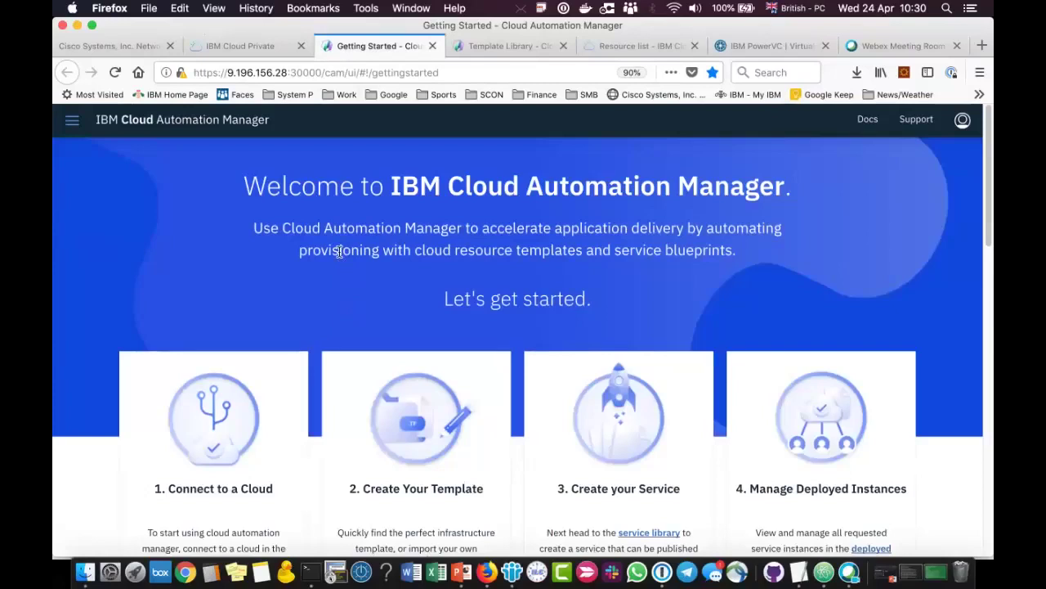
{"action": "scroll", "coordinate": [340, 257], "scroll_direction": "down", "scroll_amount": 2}
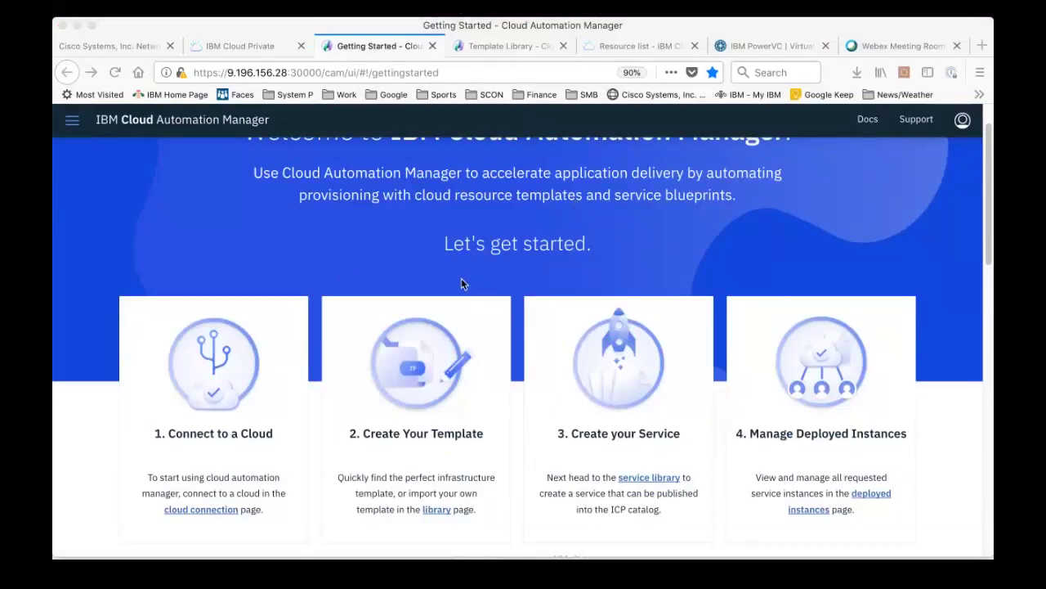
{"action": "key", "text": "super+Tab"}
{"action": "key", "text": "super+Tab"}
{"action": "key", "text": "super+Tab"}
{"action": "key", "text": "super+Tab"}
{"action": "key", "text": "super+Tab"}
{"action": "key", "text": "super+Tab"}
{"action": "key", "text": "super+Tab"}
{"action": "key", "text": "super+Tab"}
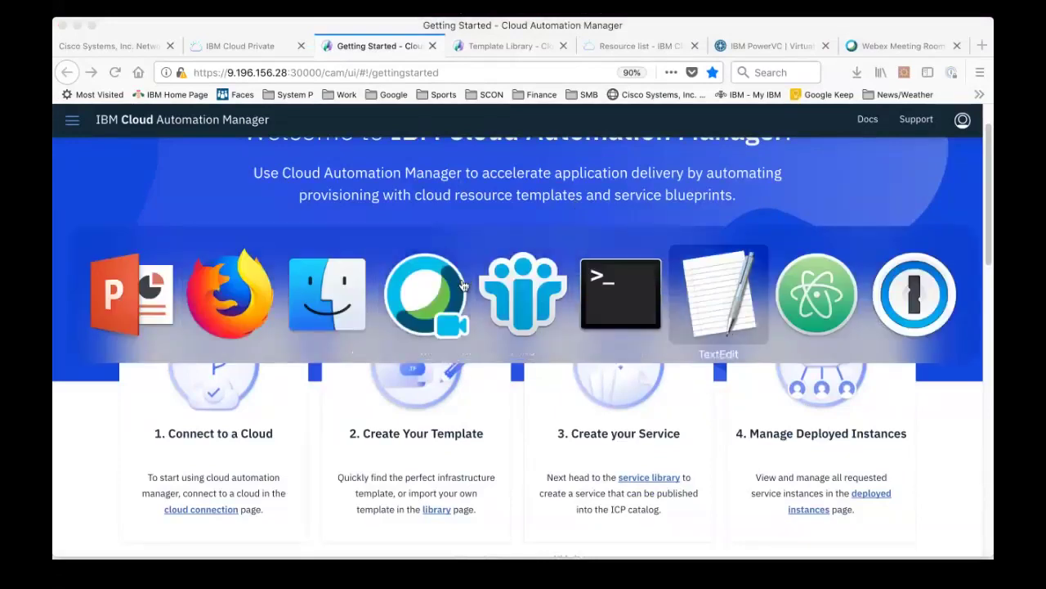
{"action": "key", "text": "super+Tab"}
{"action": "key", "text": "super+Tab"}
{"action": "key", "text": "super+Tab"}
{"action": "key", "text": "super+Tab"}
{"action": "key", "text": "super+Tab"}
{"action": "key", "text": "super+Tab"}
{"action": "key", "text": "super+Tab"}
{"action": "key", "text": "super+Tab"}
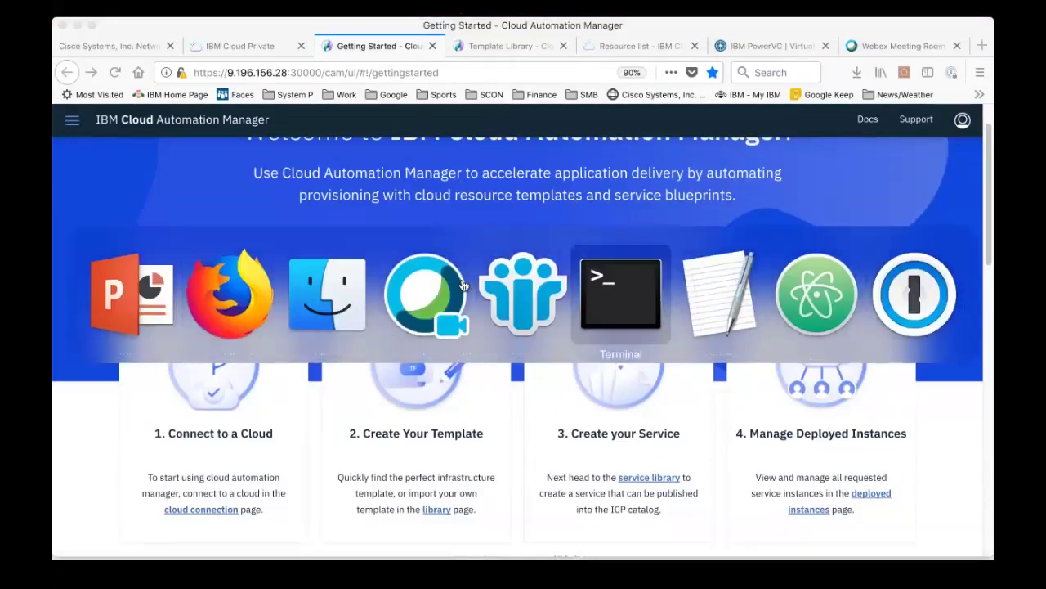
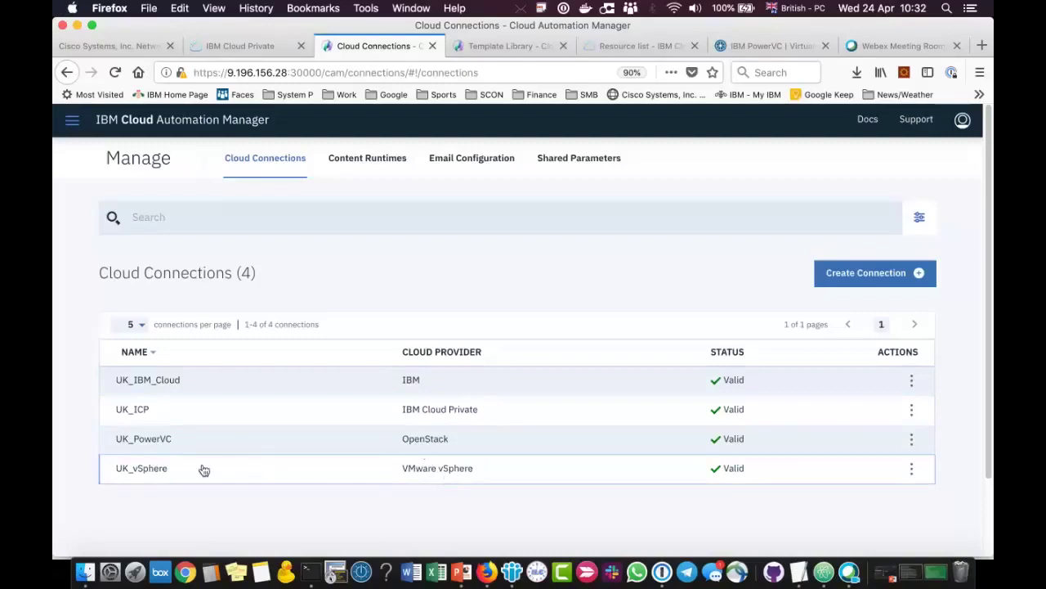
- Examine the cloud providers offered for a new cloud connection and return to the connections list without creating one
{"action": "left_click", "coordinate": [910, 276]}
{"action": "left_click", "coordinate": [914, 300]}
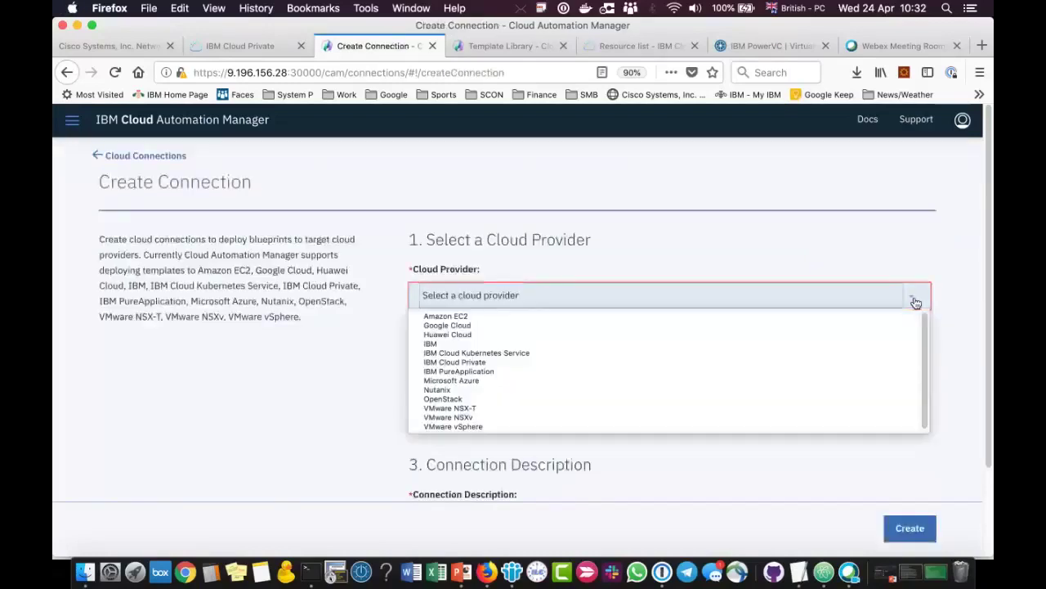
{"action": "key", "text": "Up"}
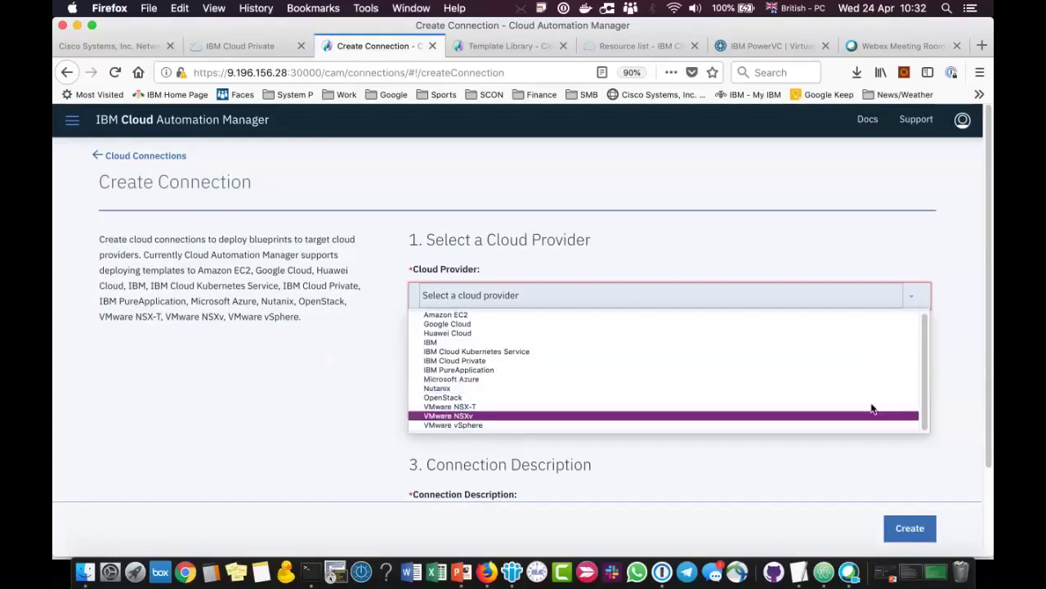
{"action": "left_click", "coordinate": [944, 415]}
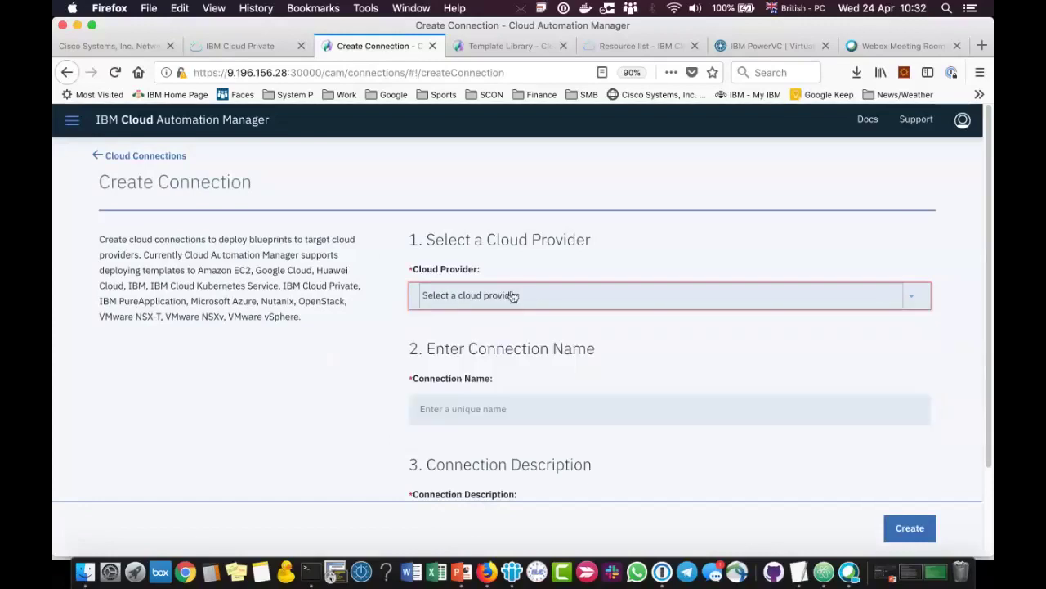
{"action": "left_click", "coordinate": [149, 158]}
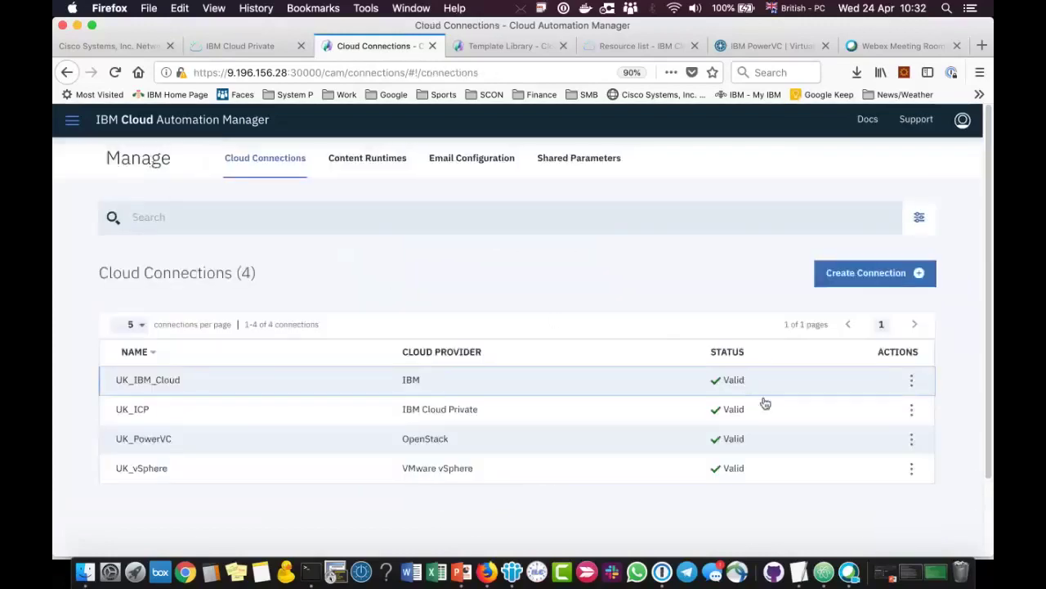
- Open the UK_IBM_Cloud connection for editing and dismiss the new mail notification covering the form
{"action": "left_click", "coordinate": [911, 382]}
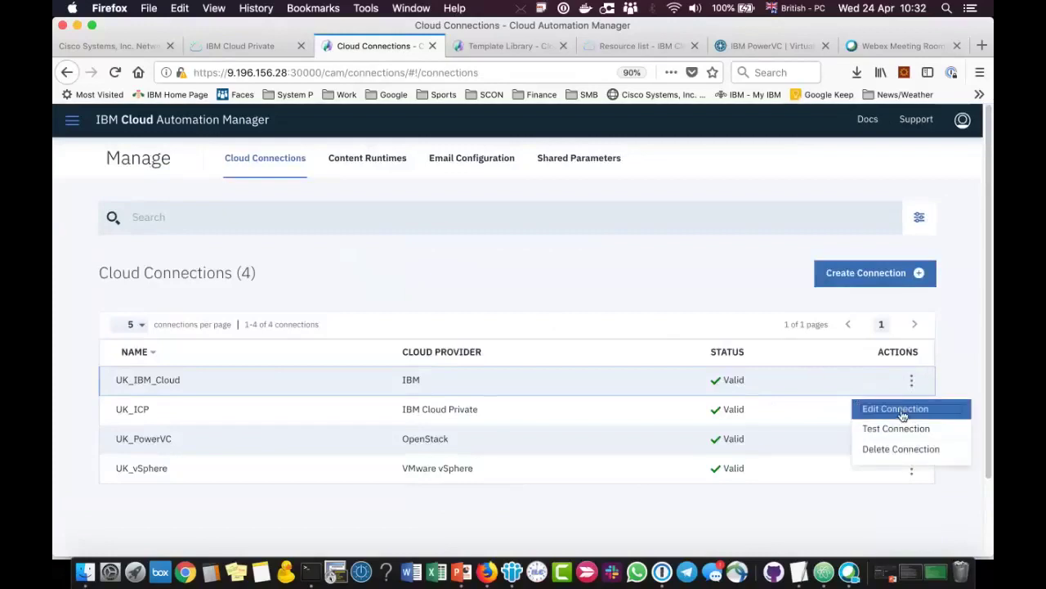
{"action": "left_click", "coordinate": [896, 409]}
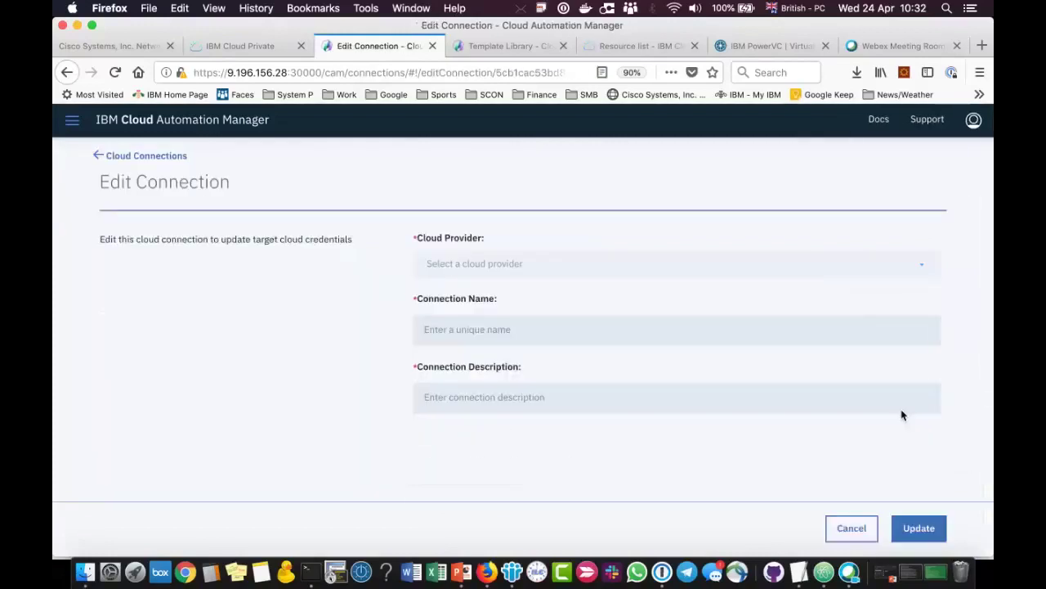
{"action": "right_click", "coordinate": [511, 572]}
{"action": "left_click", "coordinate": [520, 530]}
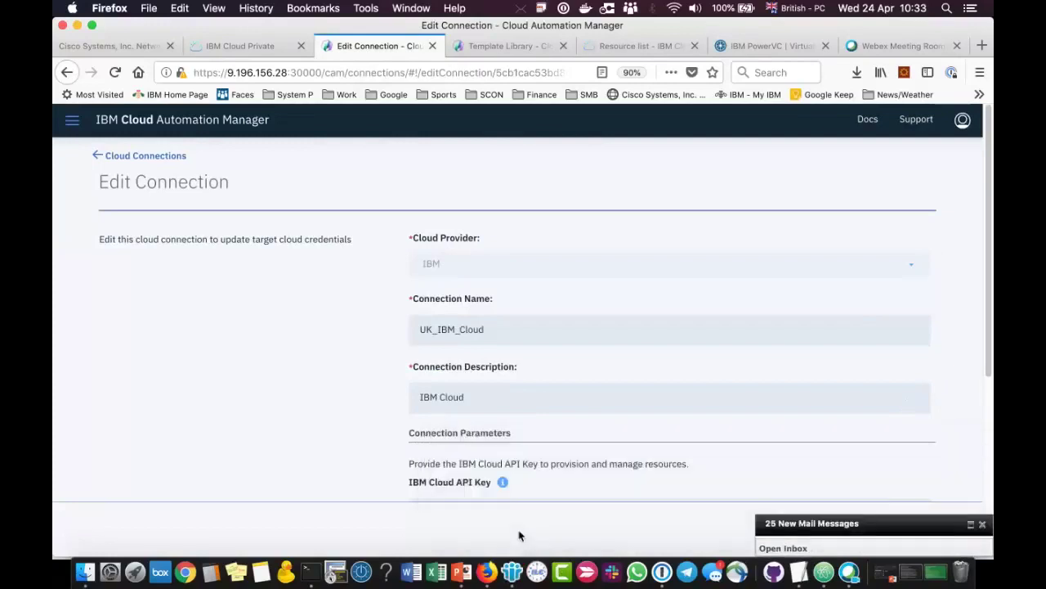
{"action": "left_click", "coordinate": [981, 523]}
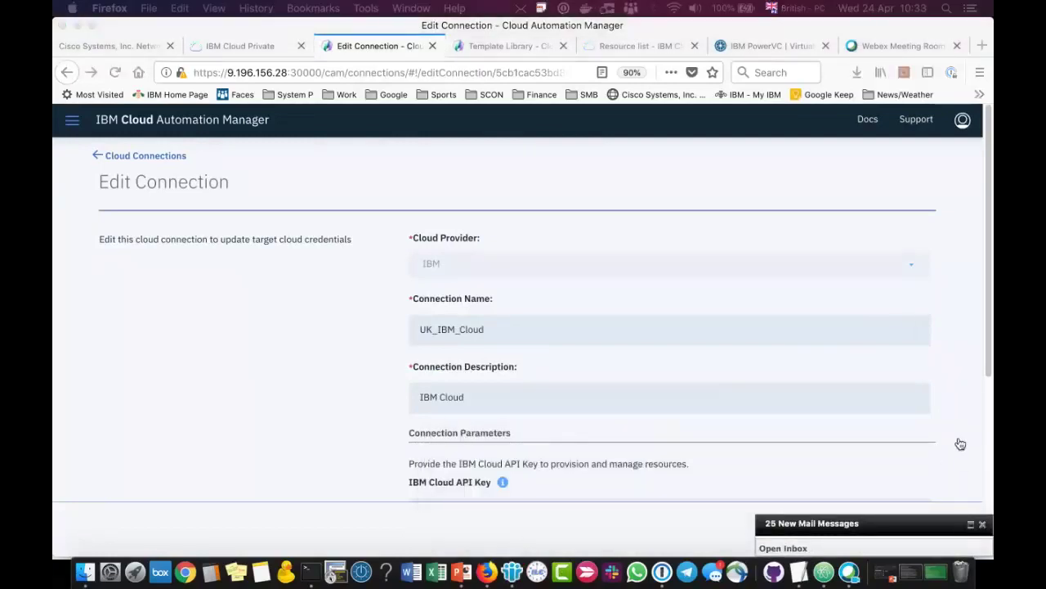
{"action": "left_click", "coordinate": [961, 444]}
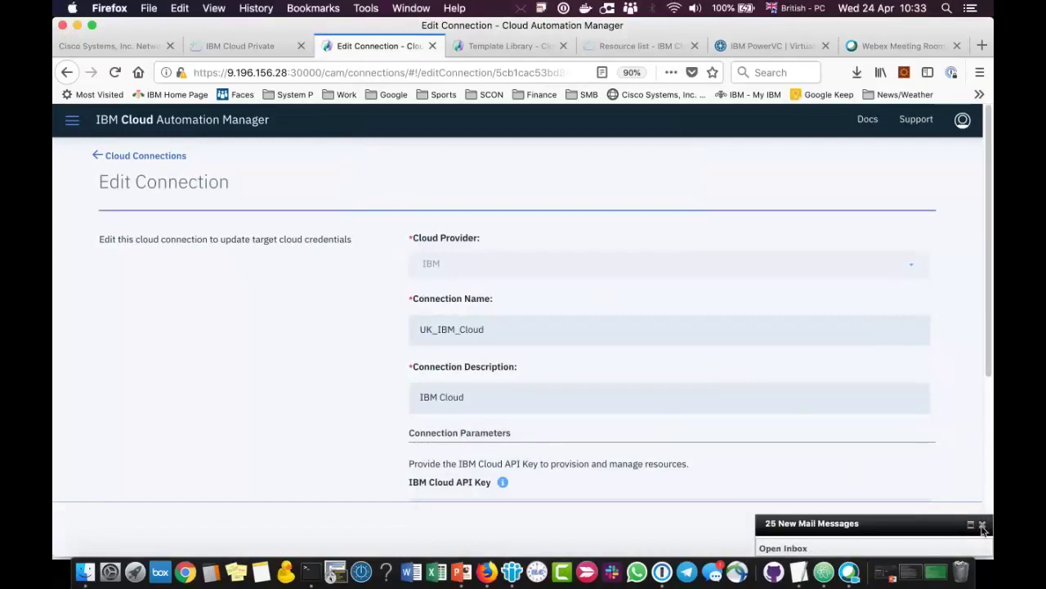
{"action": "left_click", "coordinate": [982, 525]}
{"action": "left_click", "coordinate": [482, 217]}
- Examine the UK_IBM_Cloud connection's description, API key and SoftLayer credential parameters, and cancel the edit
{"action": "scroll", "coordinate": [953, 320], "scroll_direction": "down", "scroll_amount": 3}
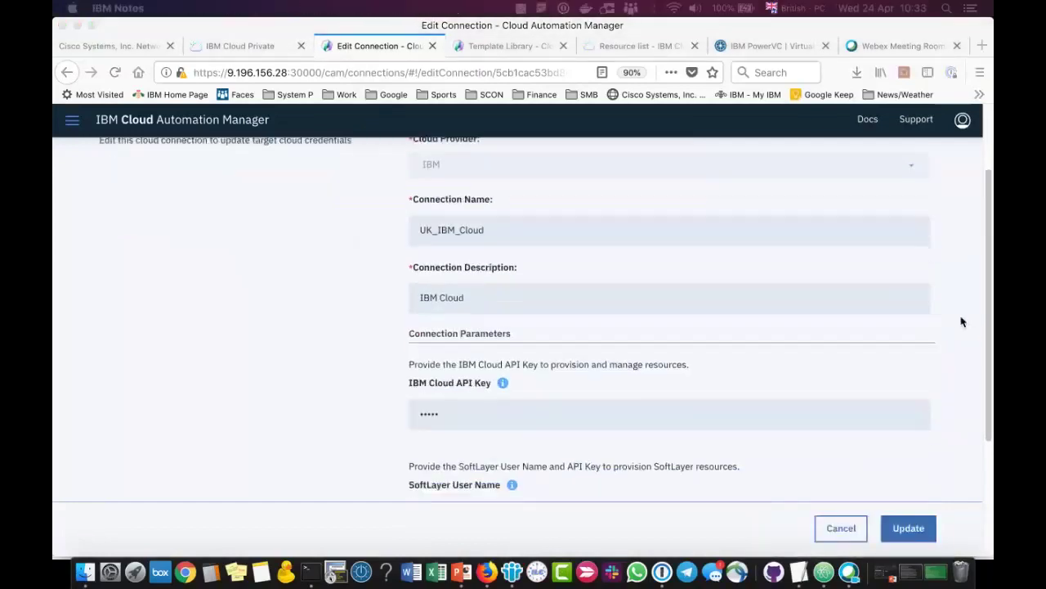
{"action": "scroll", "coordinate": [584, 293], "scroll_direction": "up", "scroll_amount": 3}
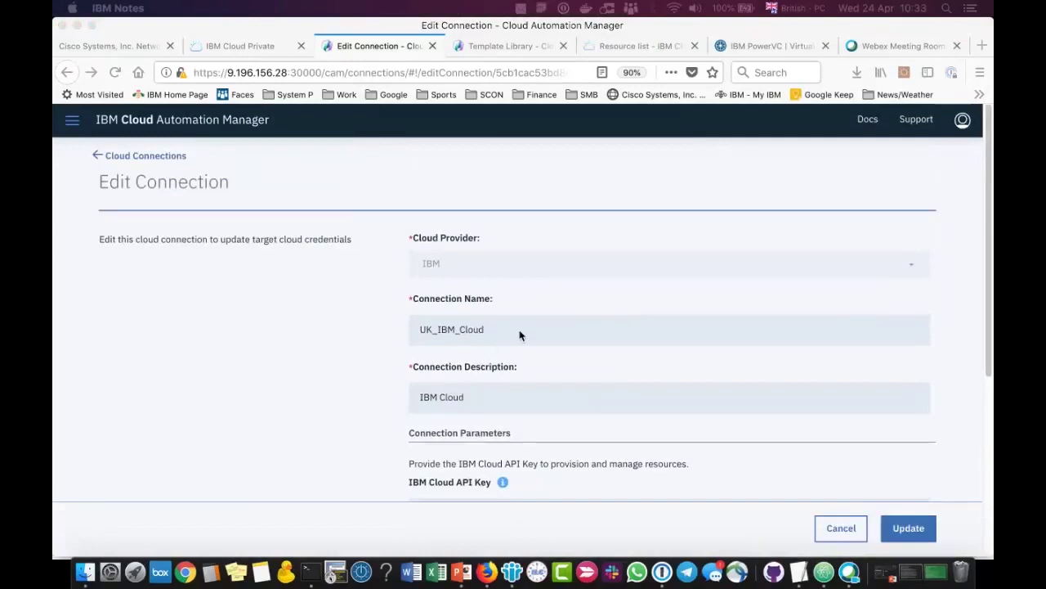
{"action": "scroll", "coordinate": [529, 299], "scroll_direction": "down", "scroll_amount": 6}
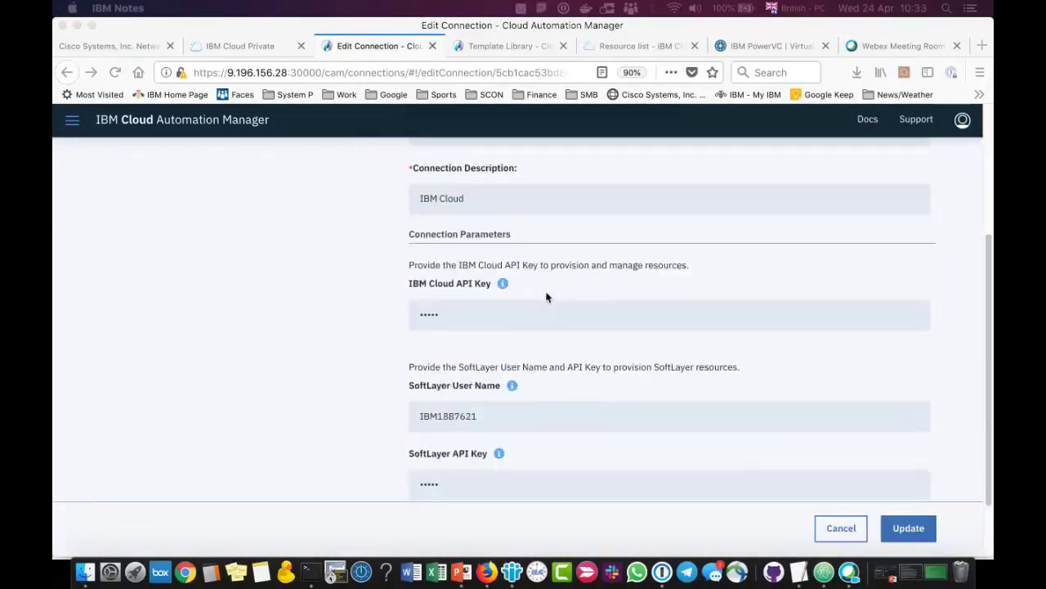
{"action": "scroll", "coordinate": [547, 297], "scroll_direction": "up", "scroll_amount": 4}
{"action": "scroll", "coordinate": [556, 302], "scroll_direction": "down", "scroll_amount": 2}
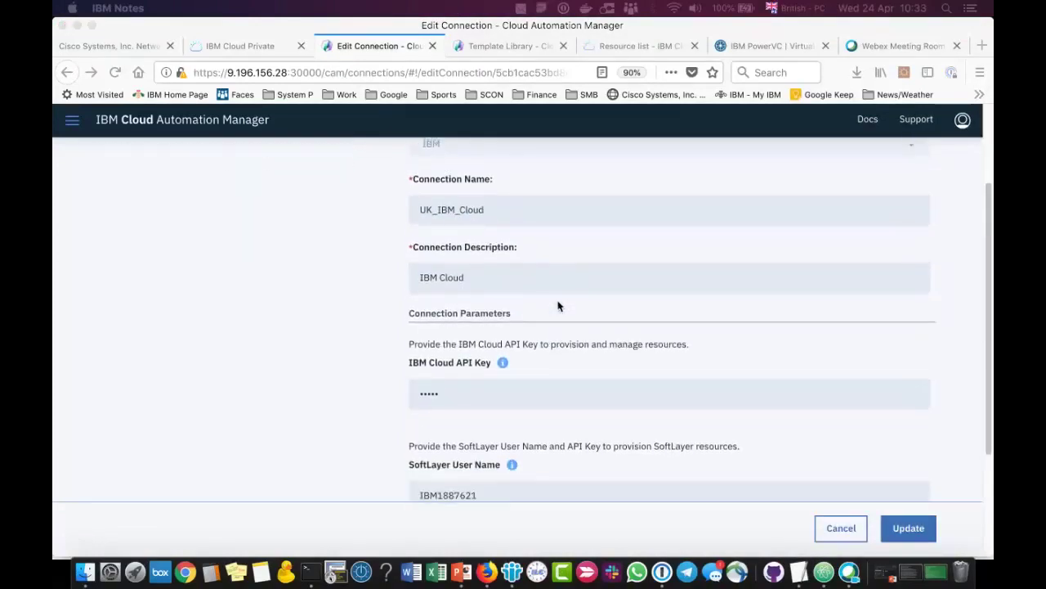
{"action": "scroll", "coordinate": [559, 304], "scroll_direction": "up", "scroll_amount": 2}
{"action": "scroll", "coordinate": [559, 306], "scroll_direction": "down", "scroll_amount": 1}
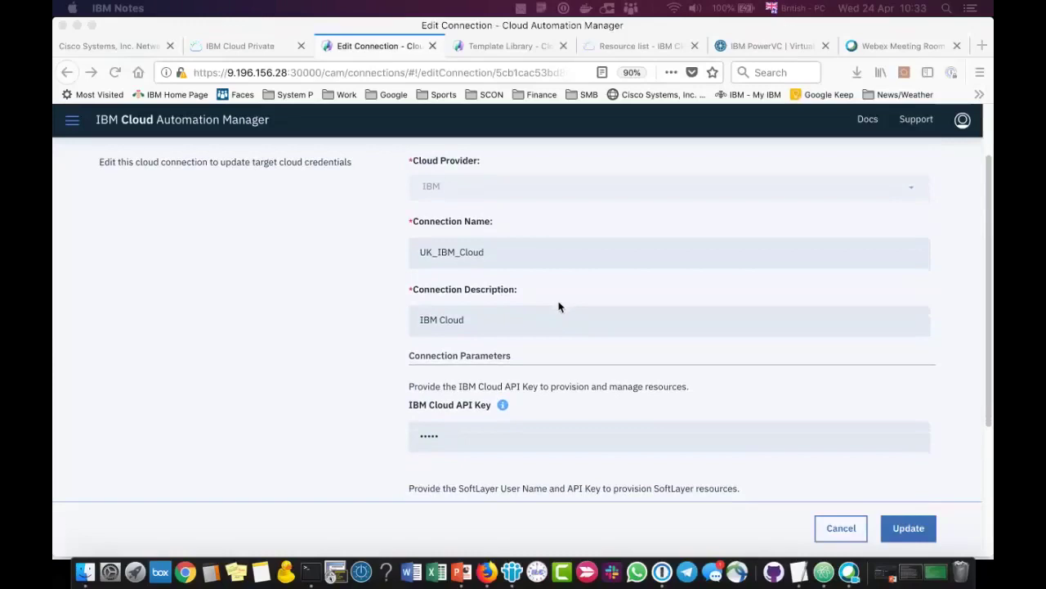
{"action": "left_click", "coordinate": [857, 439]}
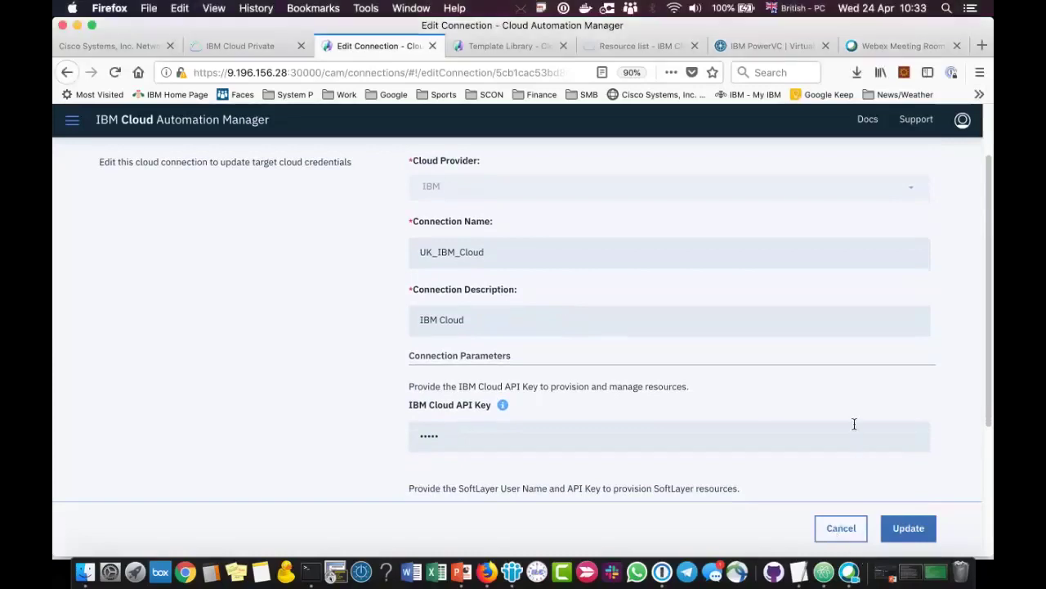
{"action": "left_click", "coordinate": [841, 527]}
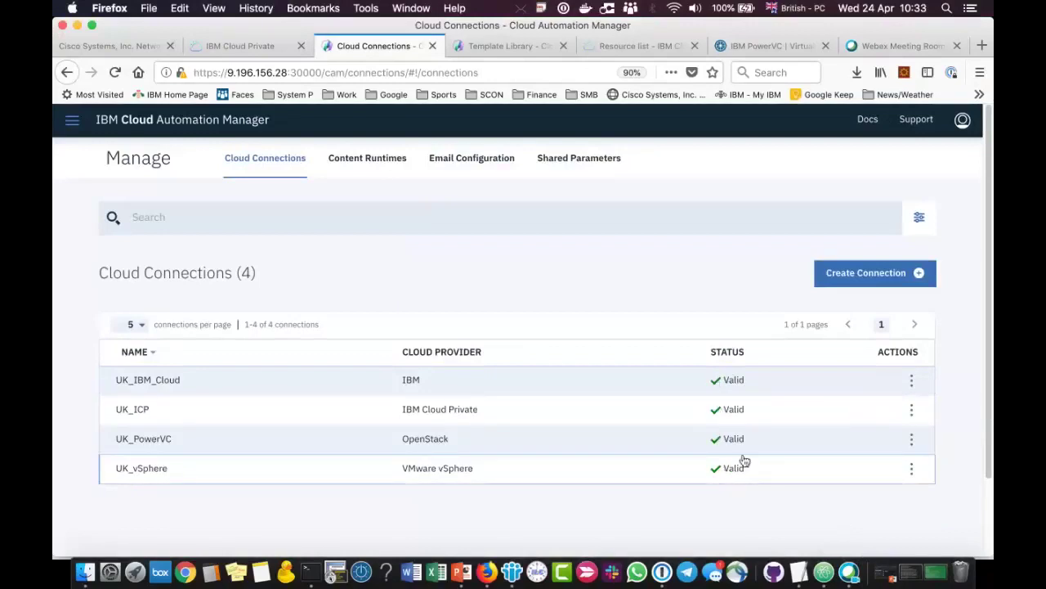
- Open the UK_PowerVC connection and examine its authentication URL, credentials, domain, region and project parameters
{"action": "left_click", "coordinate": [911, 442]}
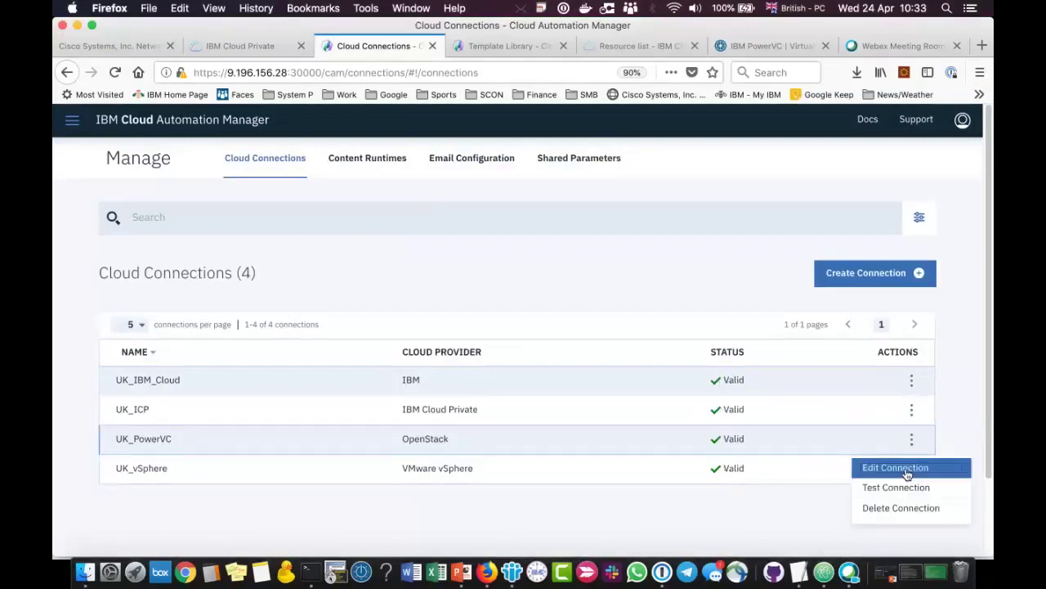
{"action": "left_click", "coordinate": [906, 472]}
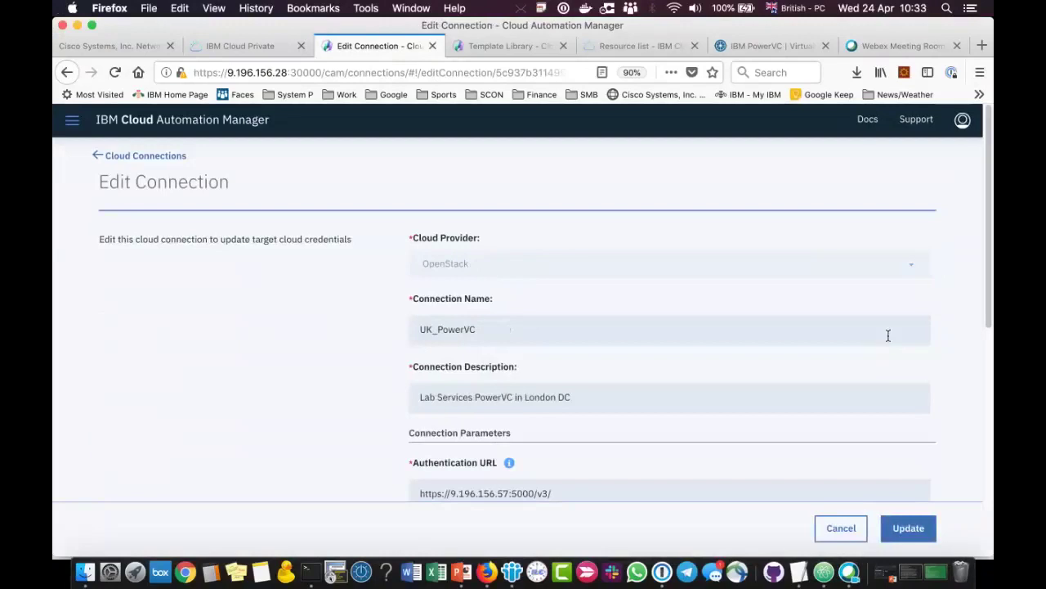
{"action": "scroll", "coordinate": [883, 337], "scroll_direction": "down", "scroll_amount": 3}
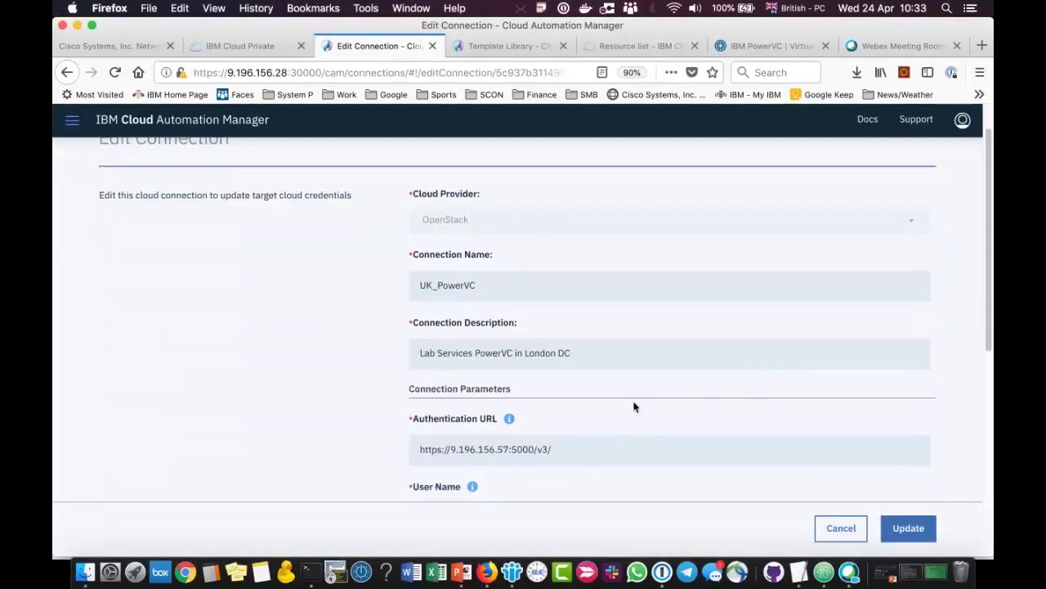
{"action": "scroll", "coordinate": [629, 419], "scroll_direction": "down", "scroll_amount": 3}
{"action": "scroll", "coordinate": [621, 411], "scroll_direction": "down", "scroll_amount": 5}
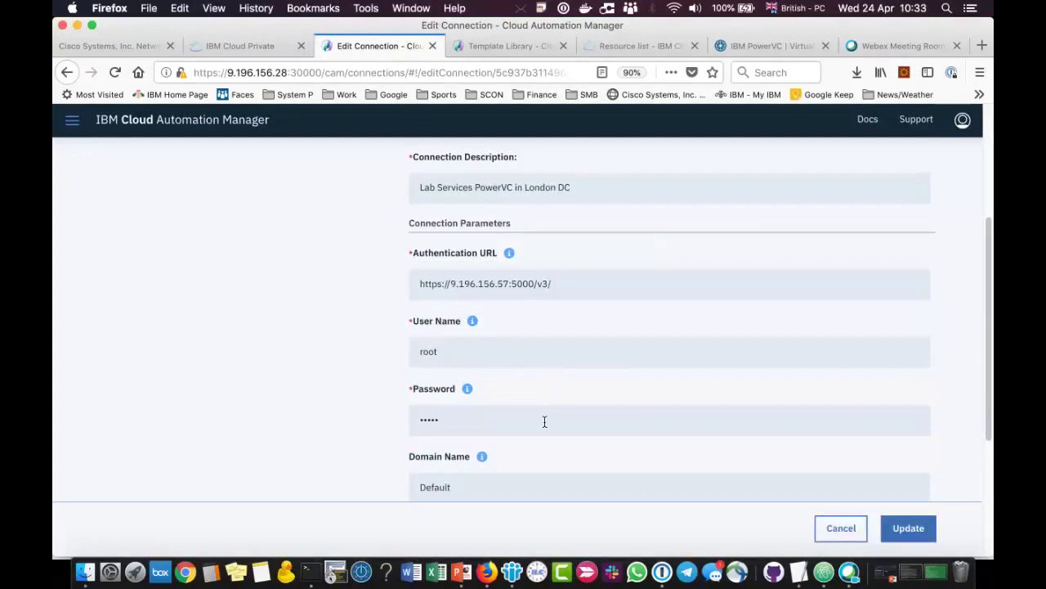
{"action": "scroll", "coordinate": [549, 417], "scroll_direction": "down", "scroll_amount": 5}
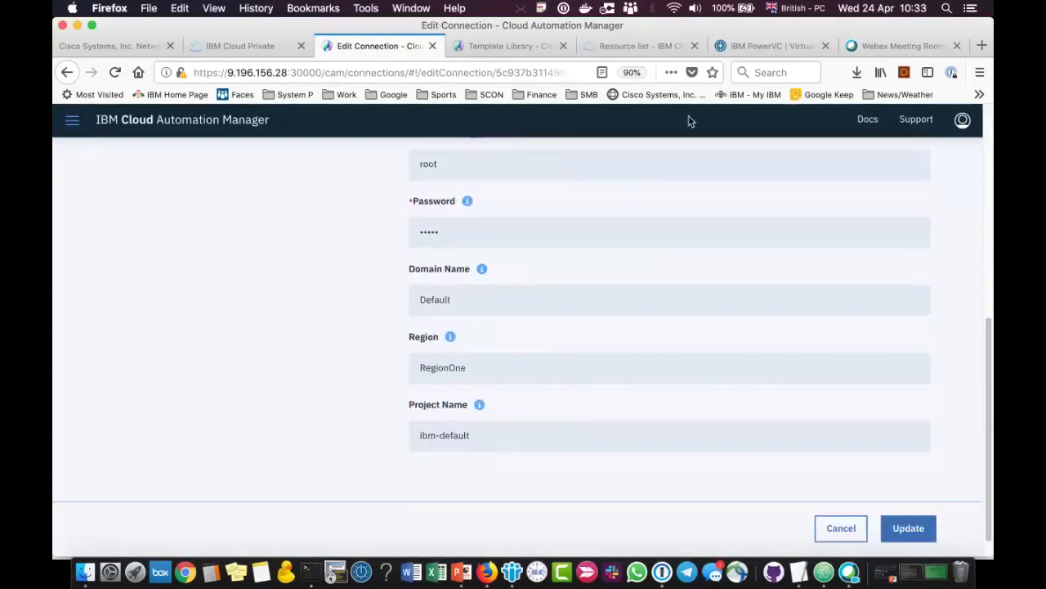
- Look at the IBM PowerVC virtual machines and home overview, and return to cancel the UK_PowerVC connection edit
{"action": "left_click", "coordinate": [748, 45]}
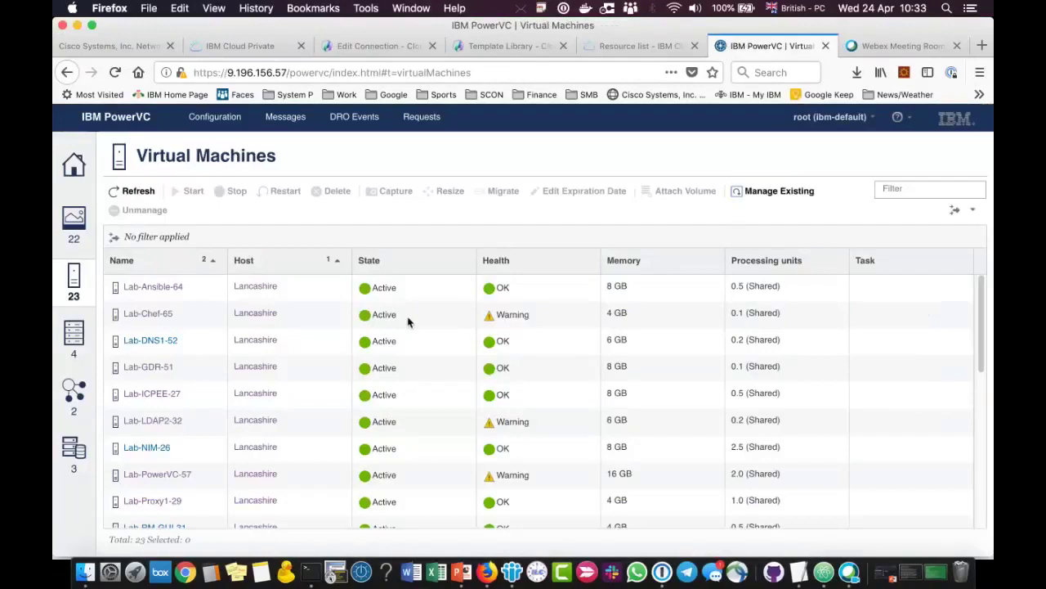
{"action": "left_click", "coordinate": [73, 164]}
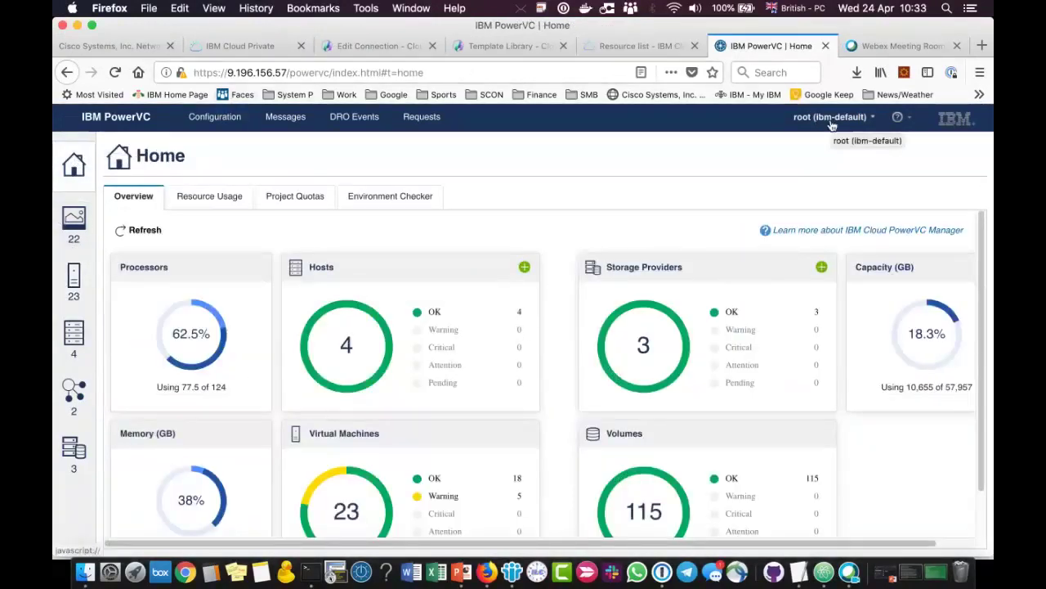
{"action": "left_click", "coordinate": [357, 46]}
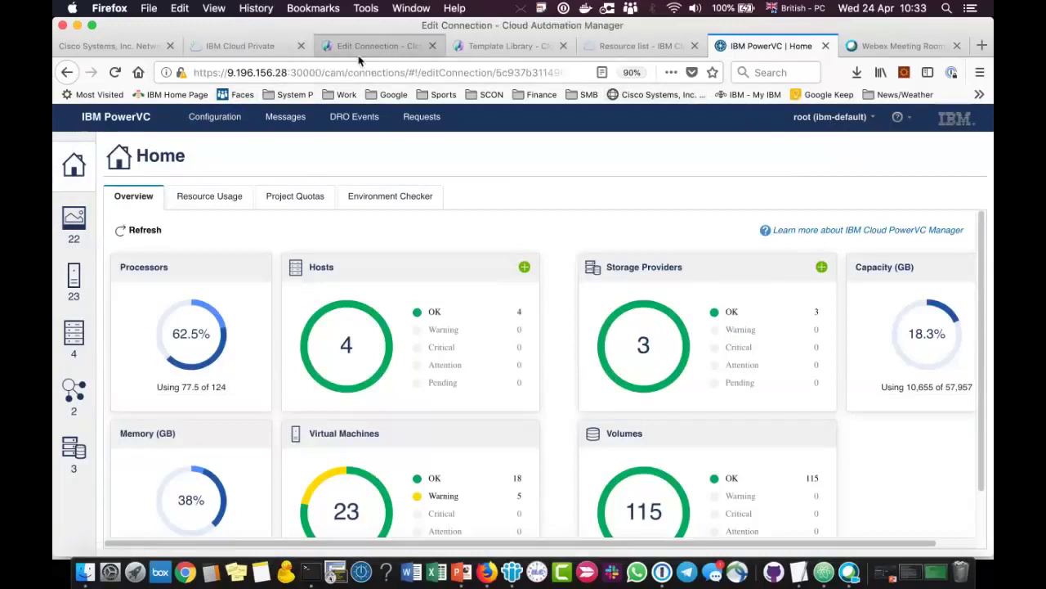
{"action": "left_click", "coordinate": [844, 529]}
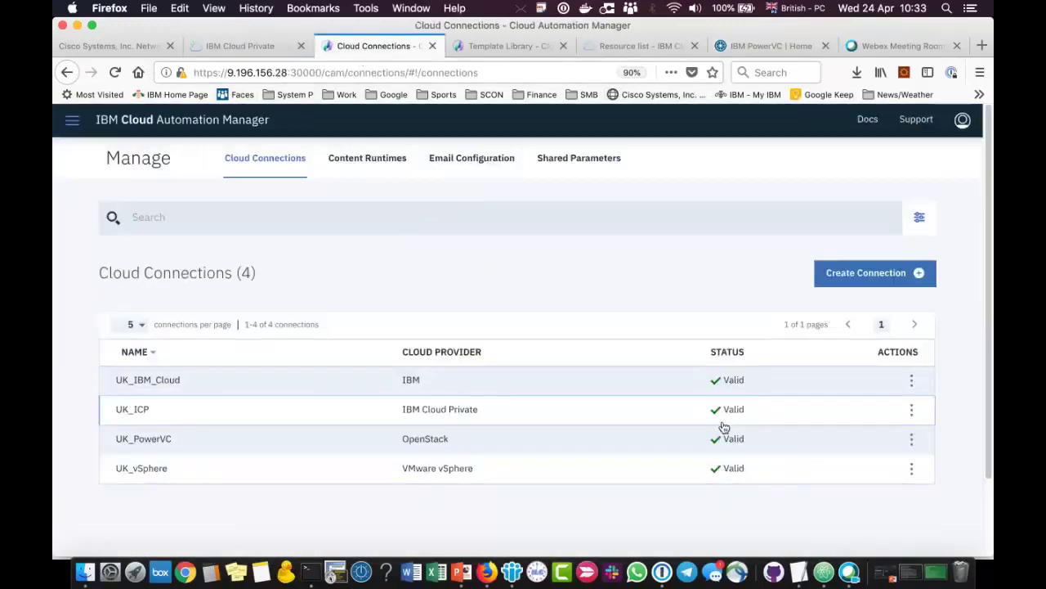
- Open the template library from the cloud connections page and look over its template categories
{"action": "left_click", "coordinate": [577, 342]}
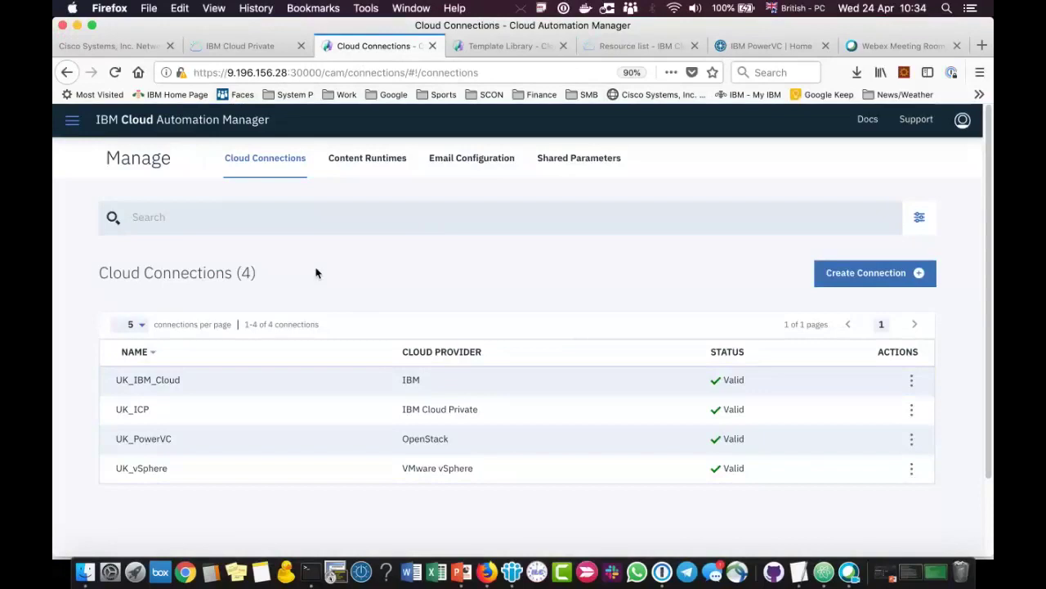
{"action": "left_click", "coordinate": [72, 122]}
{"action": "left_click", "coordinate": [85, 214]}
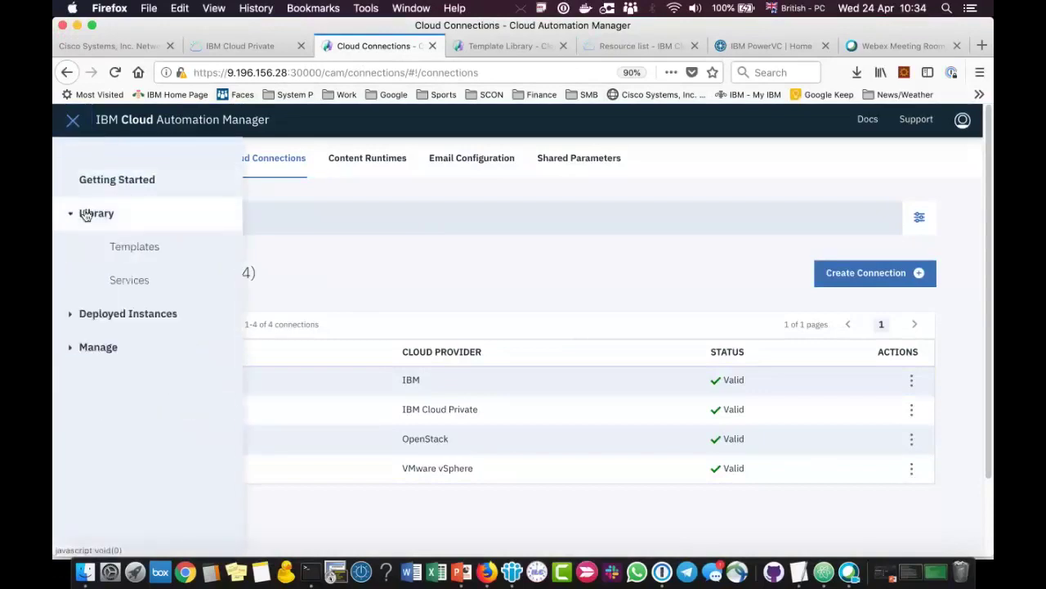
{"action": "left_click", "coordinate": [136, 247]}
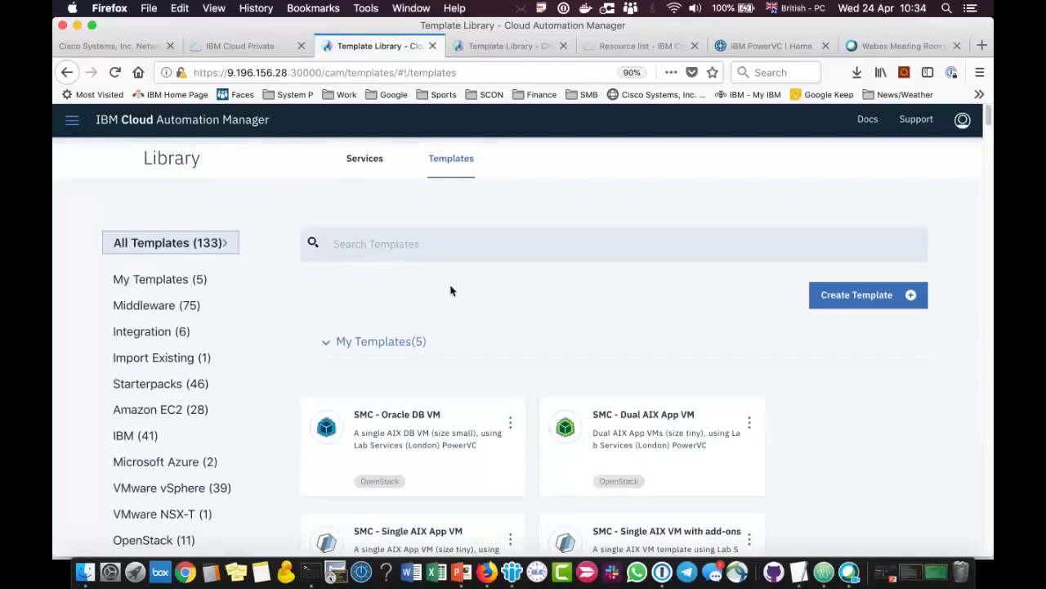
{"action": "scroll", "coordinate": [467, 274], "scroll_direction": "down", "scroll_amount": 1}
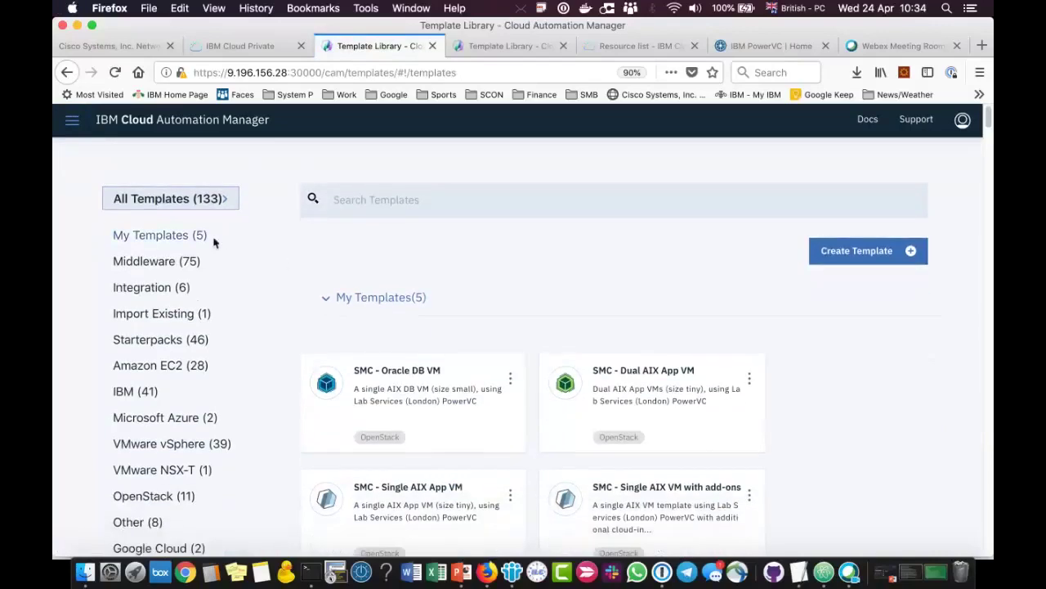
{"action": "scroll", "coordinate": [240, 236], "scroll_direction": "down", "scroll_amount": 1}
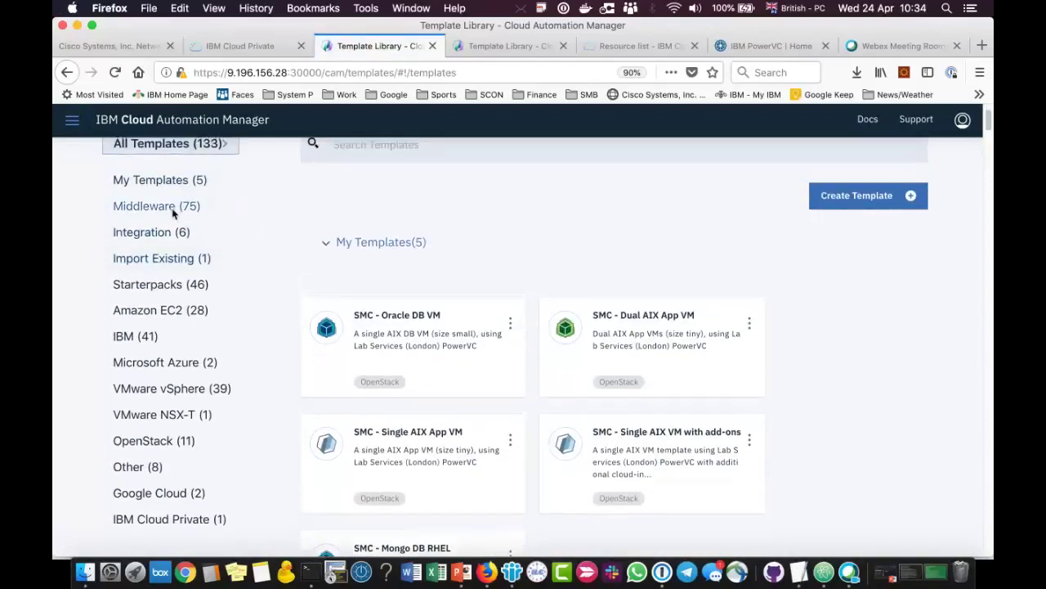
- Browse the templates by category through Amazon EC2, IBM, VMware vSphere, OpenStack and Google Cloud, and return to OpenStack
{"action": "left_click", "coordinate": [162, 318]}
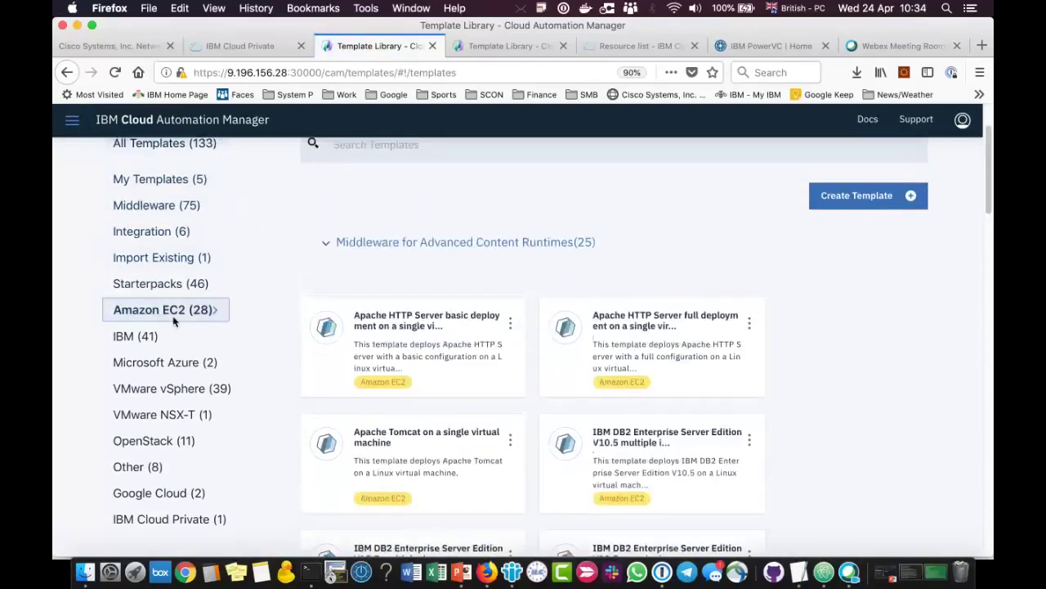
{"action": "left_click", "coordinate": [136, 343]}
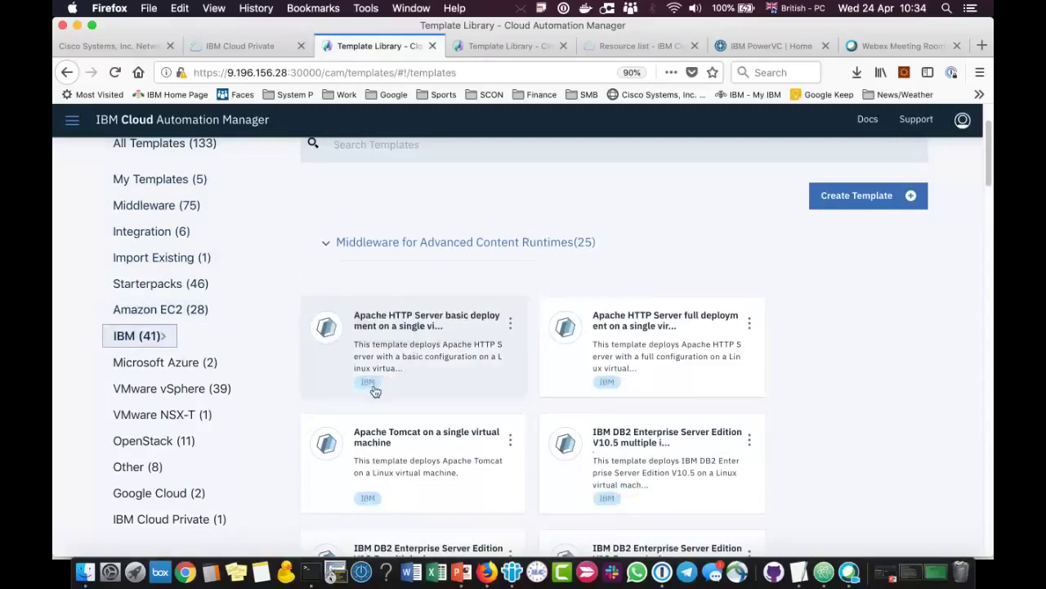
{"action": "left_click", "coordinate": [208, 390]}
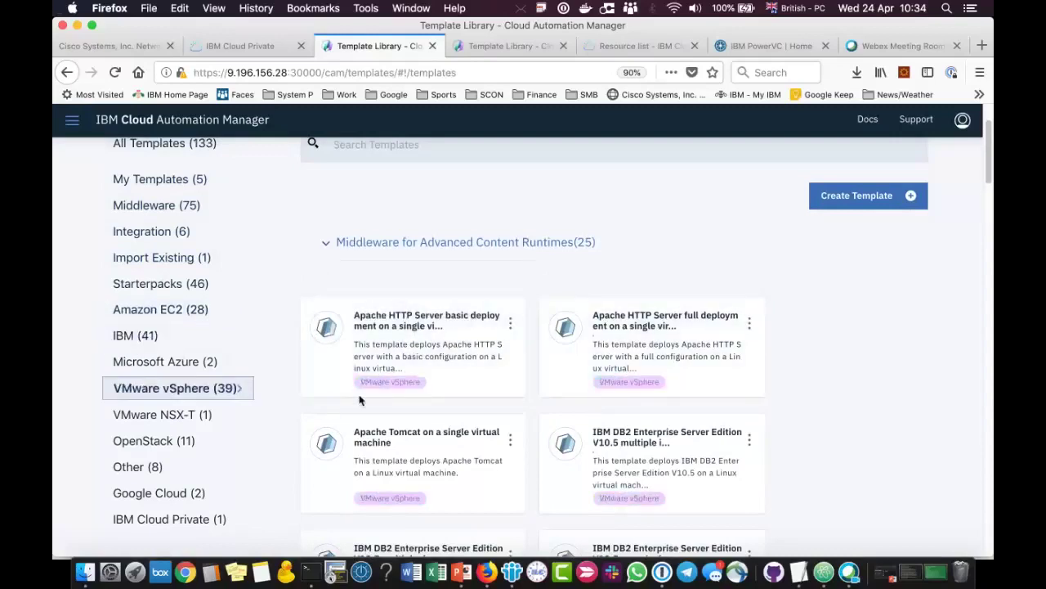
{"action": "left_click", "coordinate": [163, 444]}
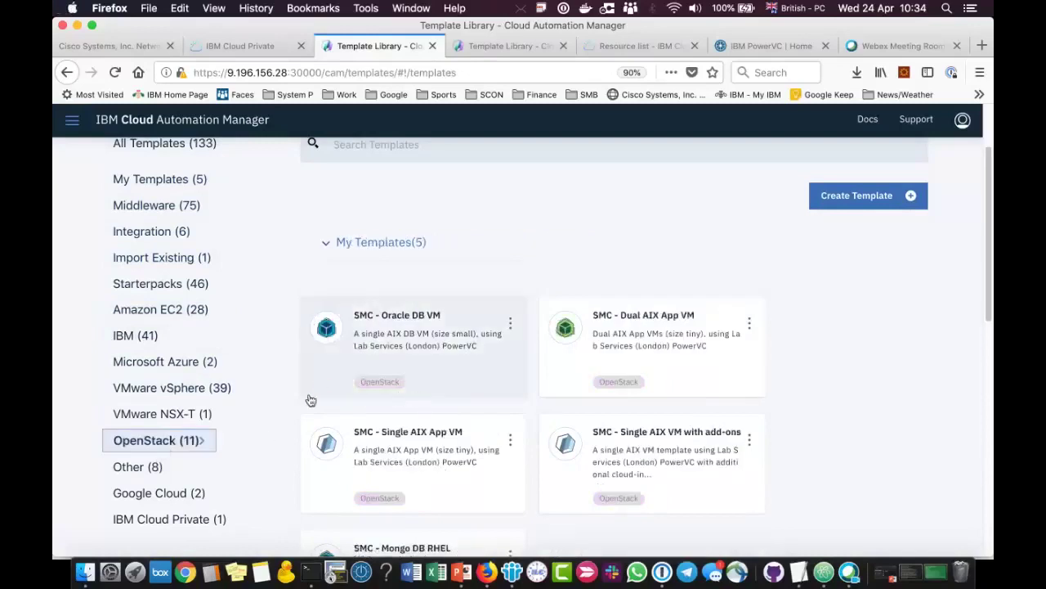
{"action": "left_click", "coordinate": [173, 496]}
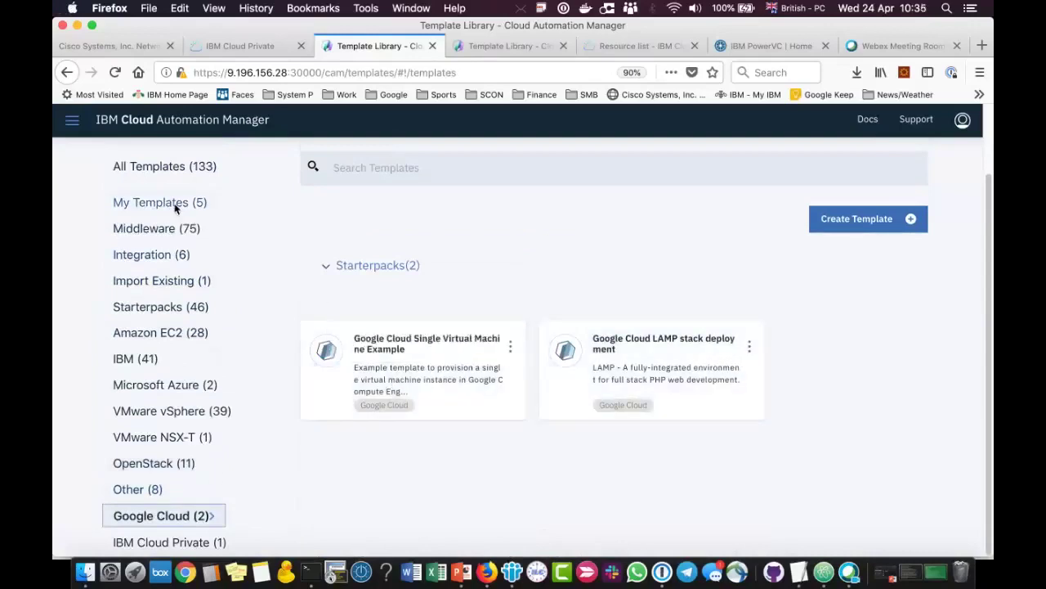
{"action": "left_click", "coordinate": [169, 463]}
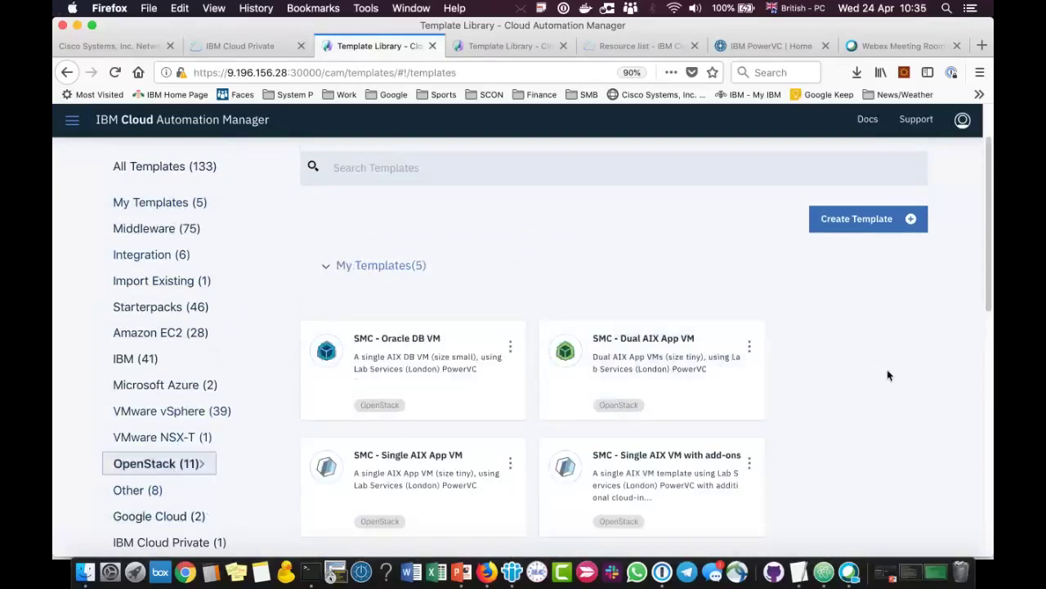
- View the IBM PowerVC Single Virtual Machine Example template from the OpenStack starterpacks and examine its overview and features
{"action": "scroll", "coordinate": [883, 372], "scroll_direction": "down", "scroll_amount": 10}
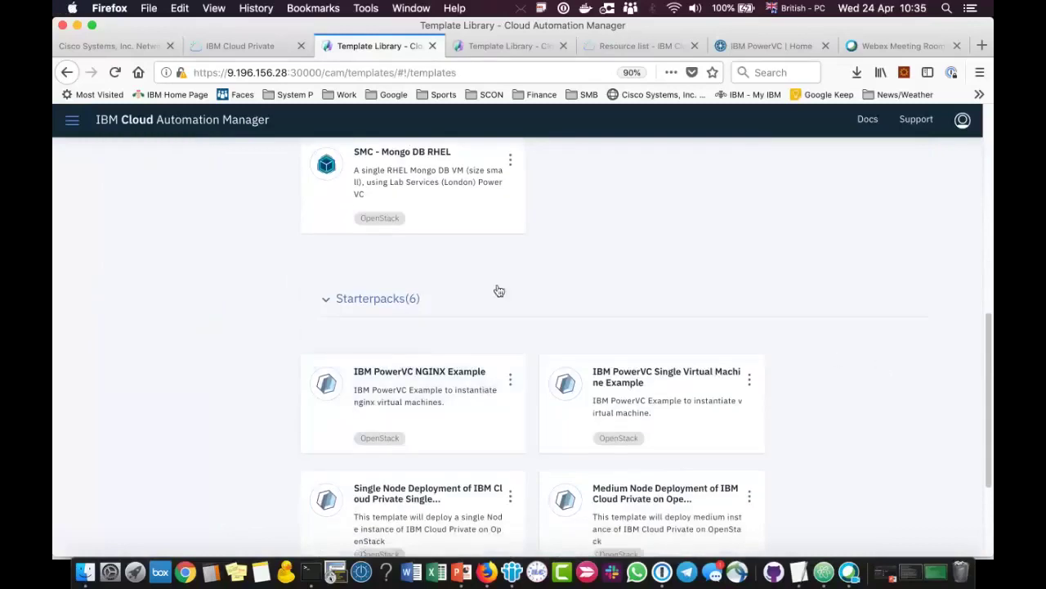
{"action": "scroll", "coordinate": [737, 297], "scroll_direction": "down", "scroll_amount": 3}
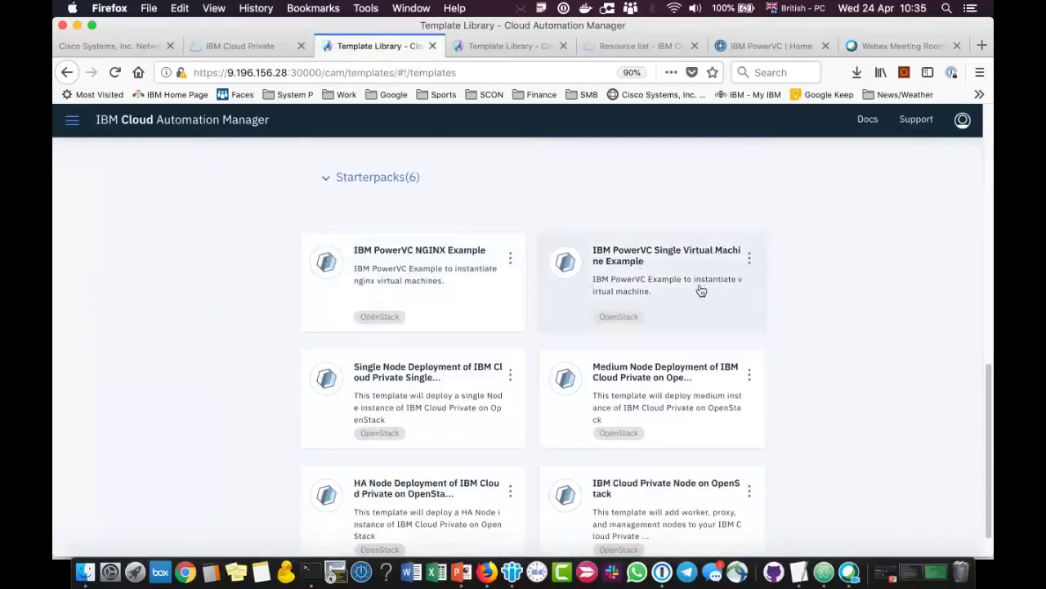
{"action": "left_click", "coordinate": [748, 261]}
{"action": "left_click", "coordinate": [728, 282]}
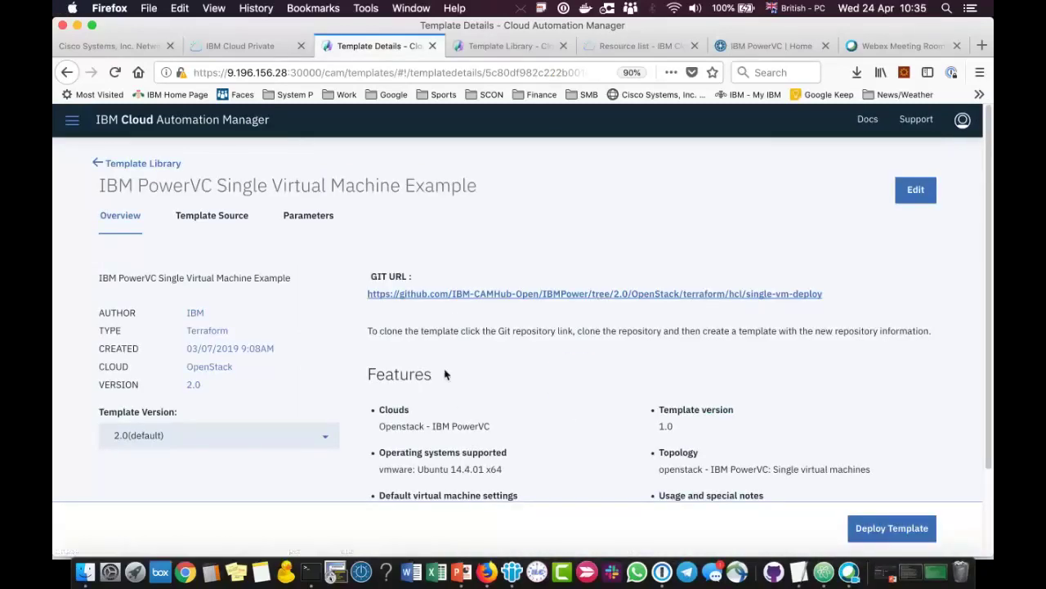
{"action": "scroll", "coordinate": [448, 377], "scroll_direction": "down", "scroll_amount": 1}
{"action": "scroll", "coordinate": [448, 378], "scroll_direction": "down", "scroll_amount": 5}
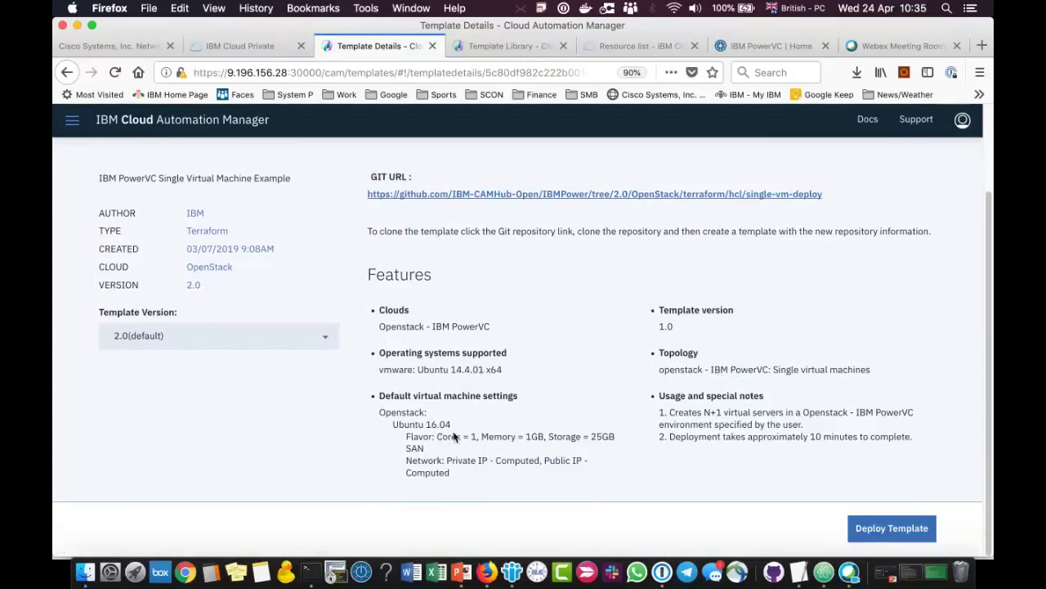
{"action": "scroll", "coordinate": [518, 308], "scroll_direction": "up", "scroll_amount": 3}
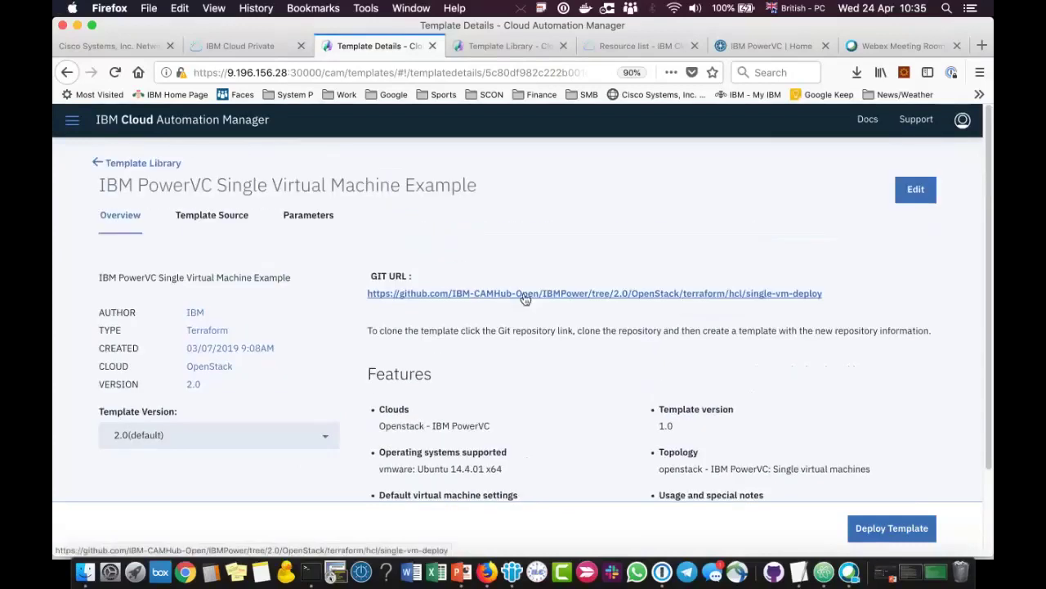
- Open the template's Git repository on GitHub and examine the variables and resource definition in main.tf
{"action": "left_click", "coordinate": [526, 294]}
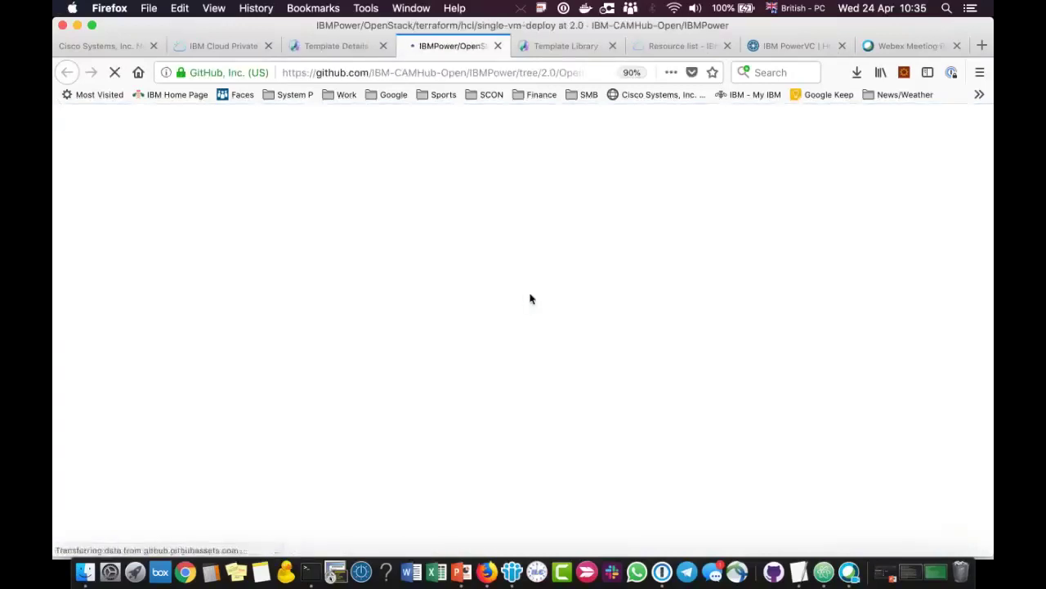
{"action": "scroll", "coordinate": [209, 347], "scroll_direction": "down", "scroll_amount": 1}
{"action": "left_click", "coordinate": [220, 318]}
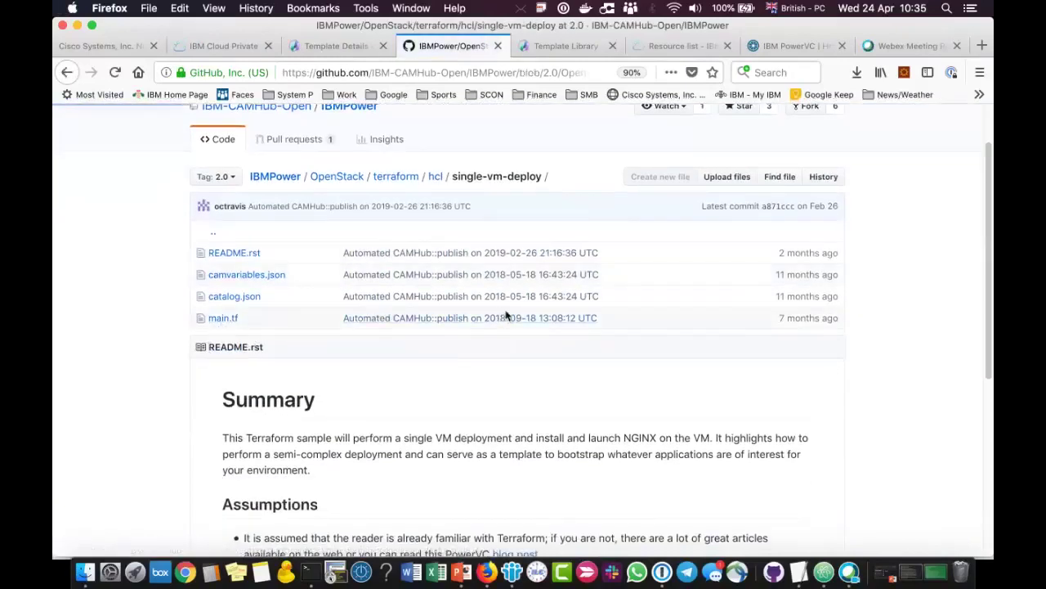
{"action": "scroll", "coordinate": [550, 315], "scroll_direction": "down", "scroll_amount": 5}
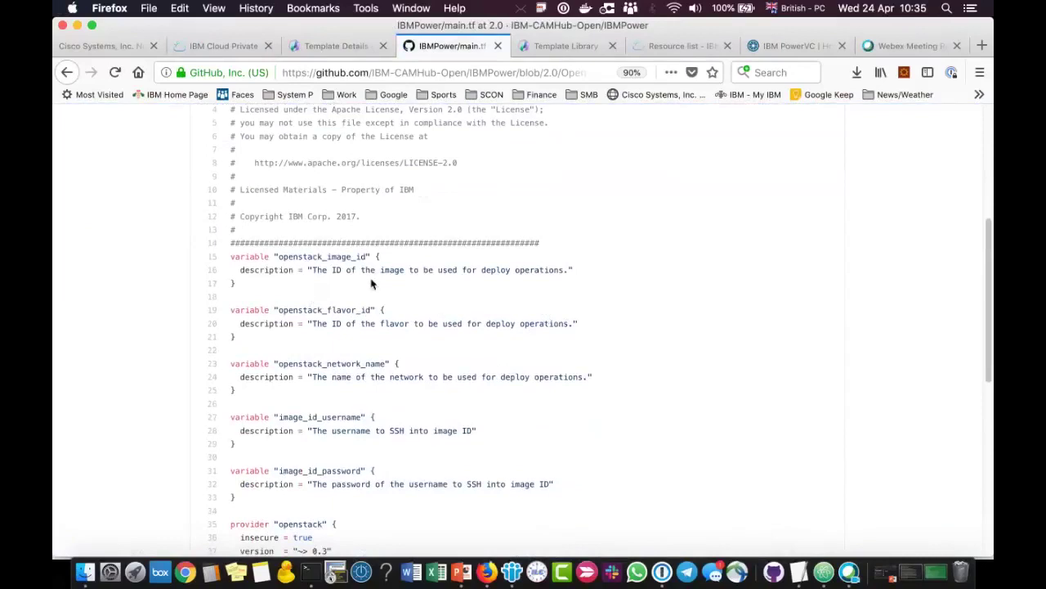
{"action": "left_click_drag", "start_coordinate": [360, 269], "coordinate": [372, 304]}
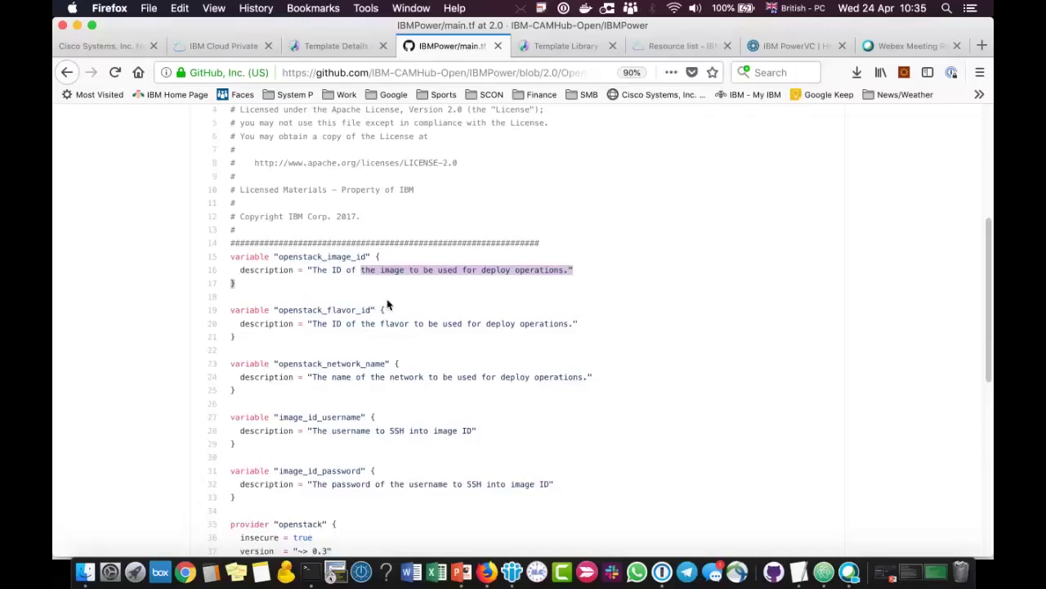
{"action": "scroll", "coordinate": [388, 307], "scroll_direction": "down", "scroll_amount": 5}
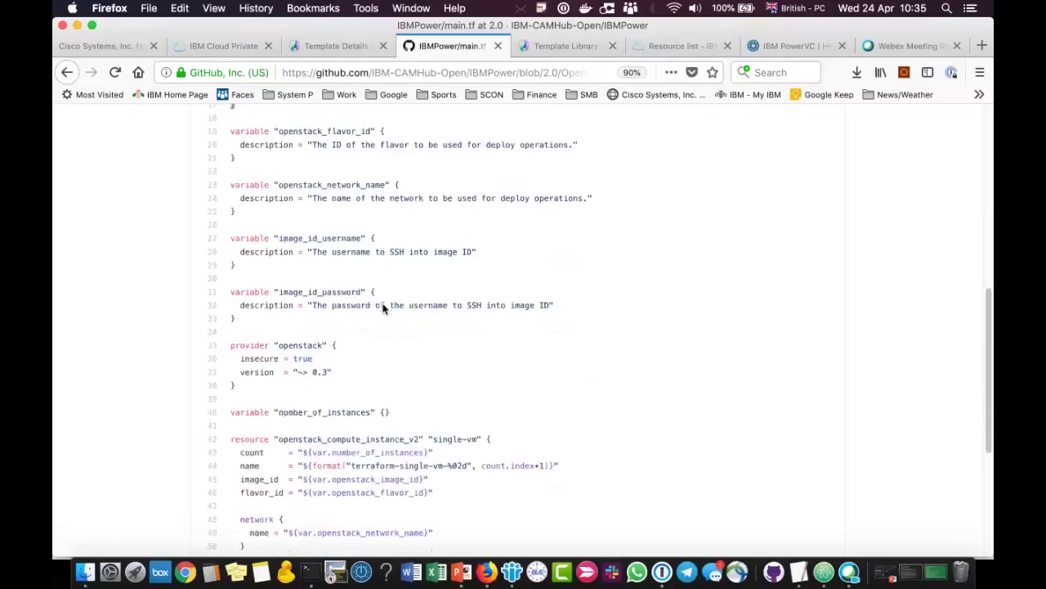
{"action": "scroll", "coordinate": [401, 371], "scroll_direction": "up", "scroll_amount": 12}
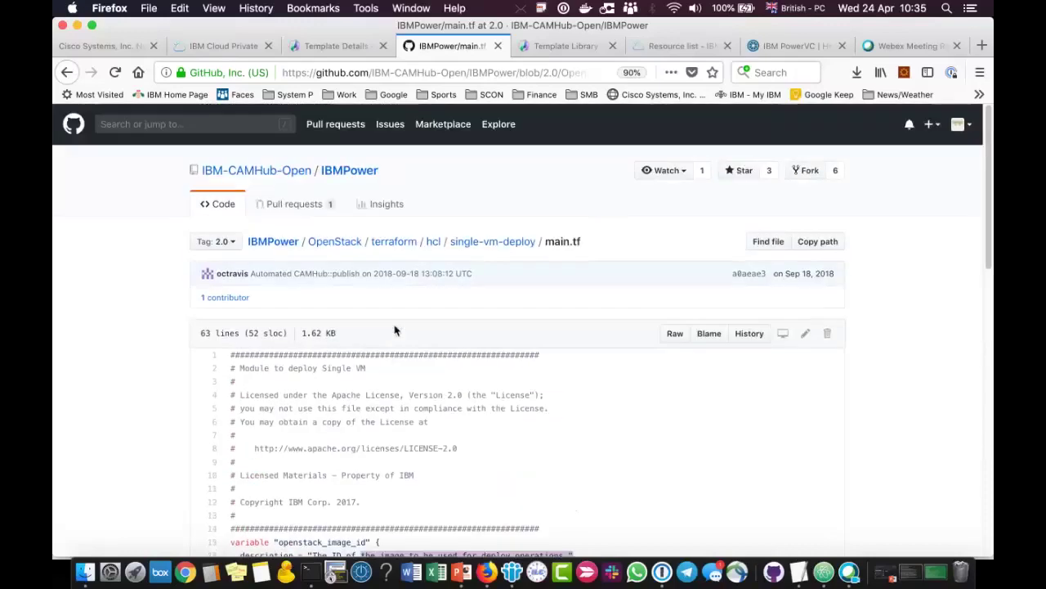
- Examine the input and output parameters in the single-vm-deploy folder's camvariables.json, and close the GitHub page
{"action": "left_click", "coordinate": [475, 250]}
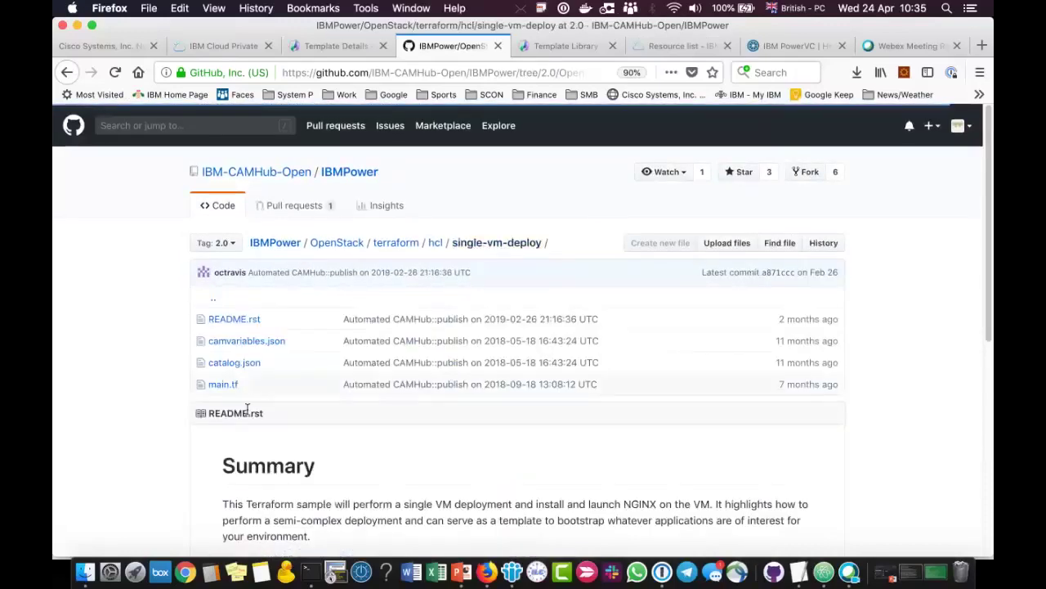
{"action": "left_click", "coordinate": [253, 349]}
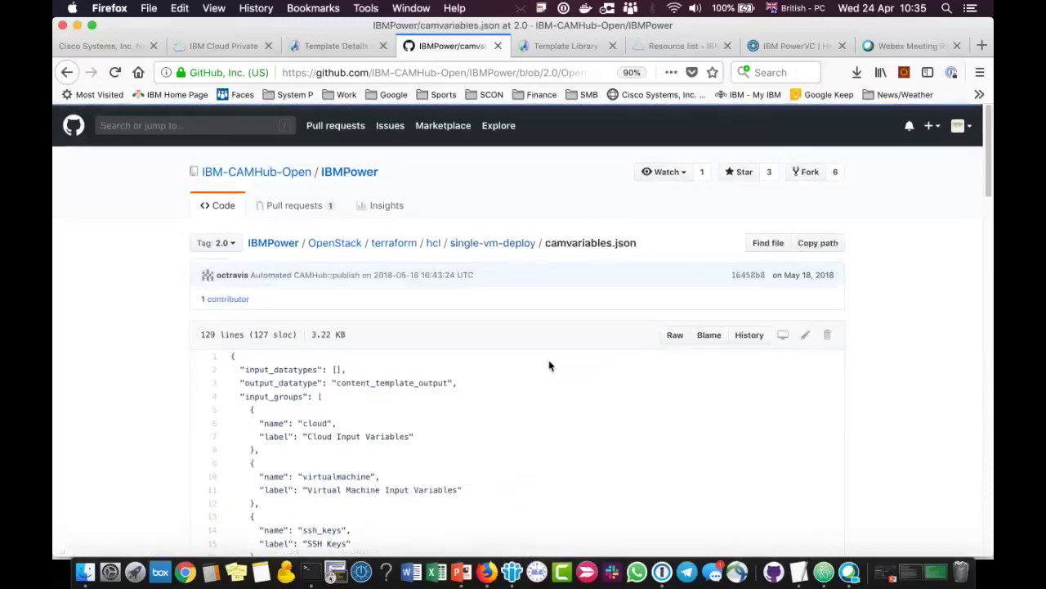
{"action": "scroll", "coordinate": [549, 364], "scroll_direction": "down", "scroll_amount": 2}
{"action": "scroll", "coordinate": [548, 364], "scroll_direction": "down", "scroll_amount": 6}
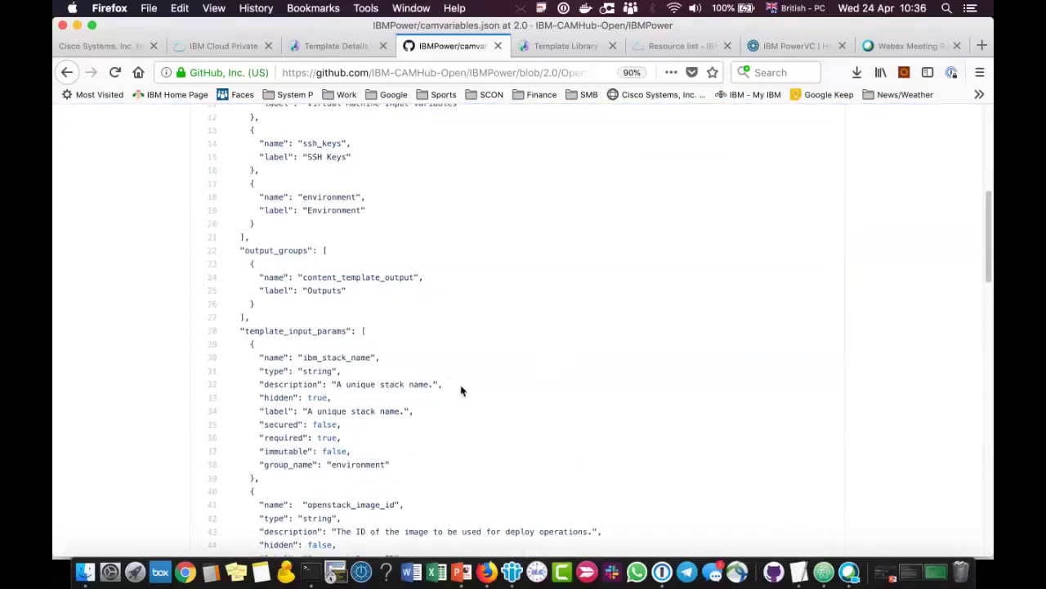
{"action": "scroll", "coordinate": [426, 391], "scroll_direction": "down", "scroll_amount": 3}
{"action": "scroll", "coordinate": [381, 407], "scroll_direction": "down", "scroll_amount": 4}
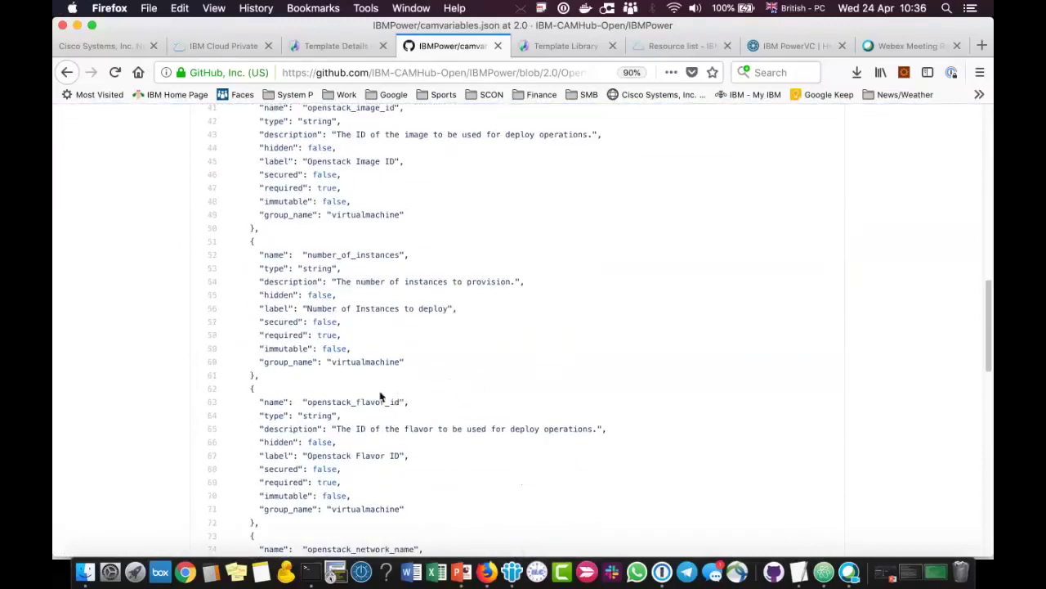
{"action": "scroll", "coordinate": [347, 334], "scroll_direction": "down", "scroll_amount": 5}
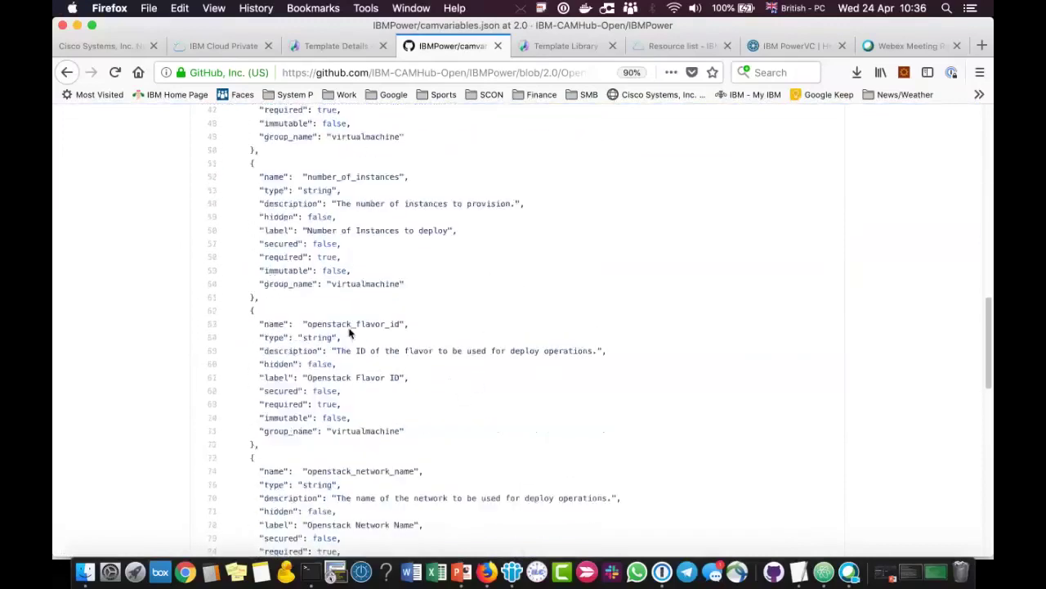
{"action": "scroll", "coordinate": [378, 342], "scroll_direction": "down", "scroll_amount": 6}
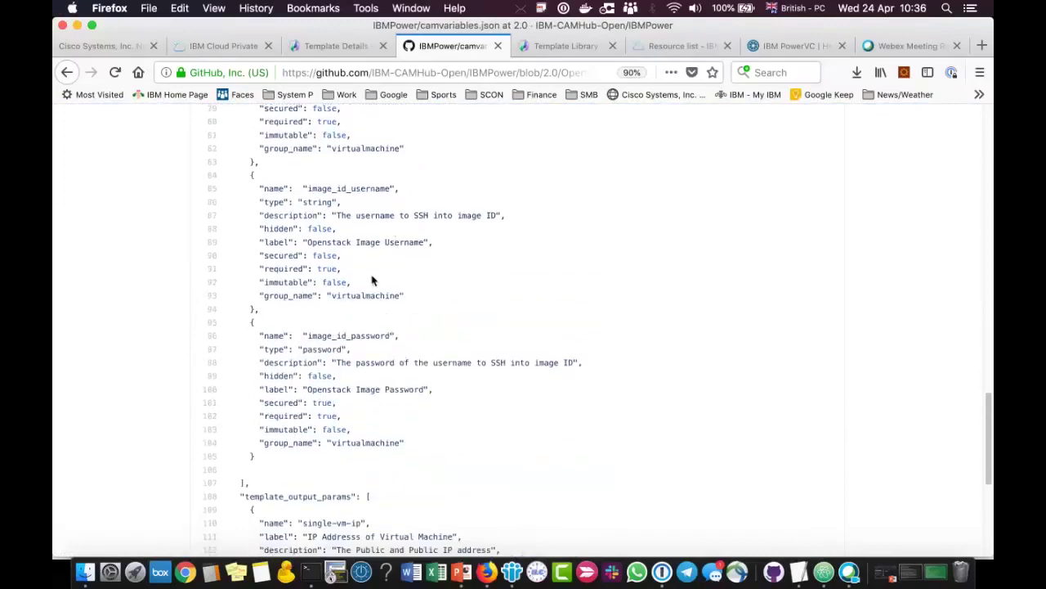
{"action": "scroll", "coordinate": [370, 273], "scroll_direction": "down", "scroll_amount": 2}
{"action": "scroll", "coordinate": [373, 271], "scroll_direction": "up", "scroll_amount": 11}
{"action": "scroll", "coordinate": [374, 271], "scroll_direction": "up", "scroll_amount": 5}
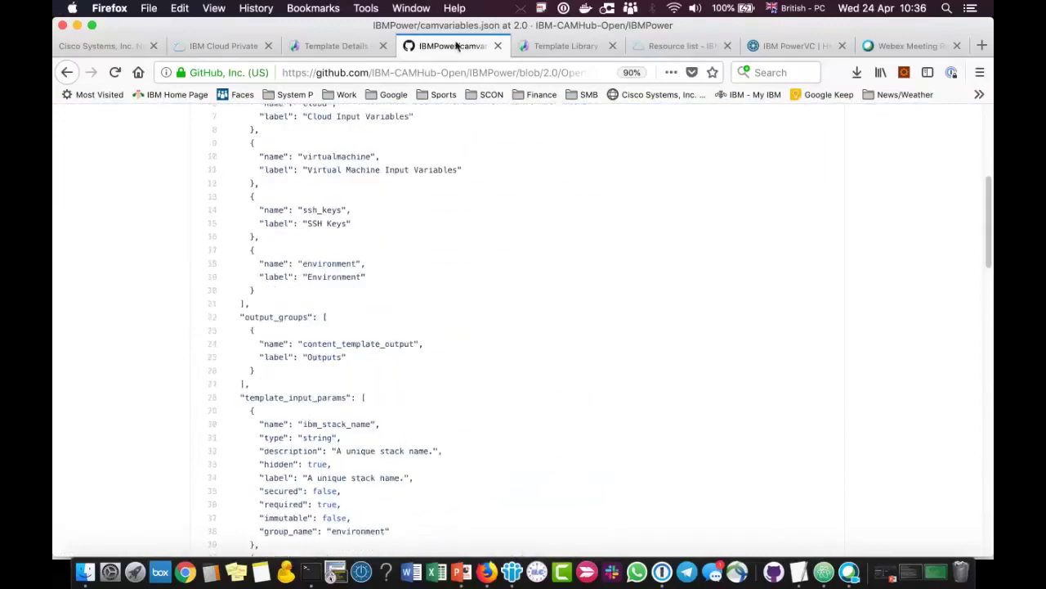
{"action": "left_click", "coordinate": [498, 46]}
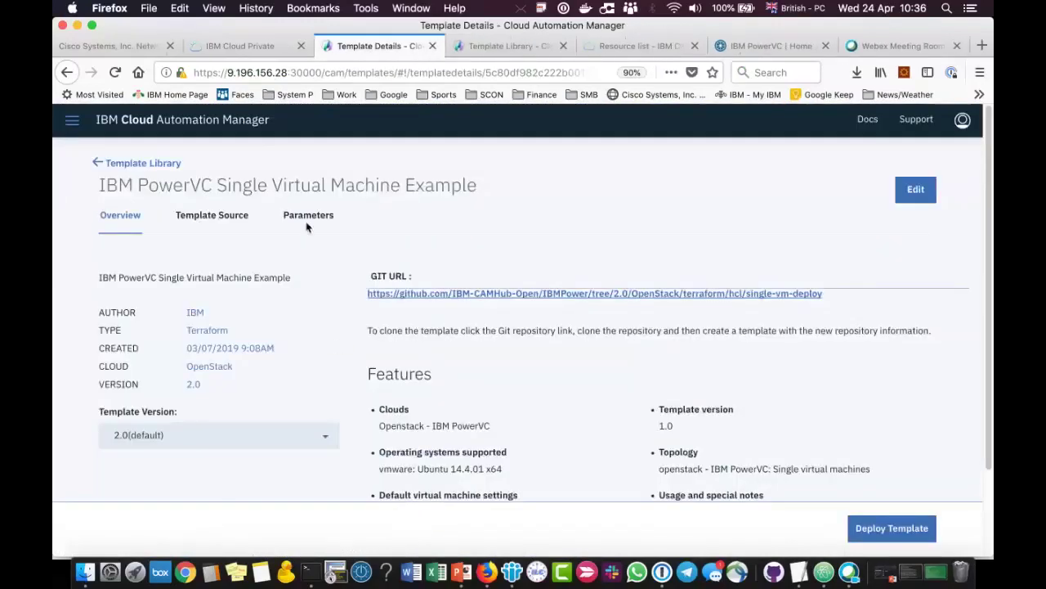
- Return to the template library and view the SMC - Single AIX App VM template's source code
{"action": "left_click", "coordinate": [141, 167]}
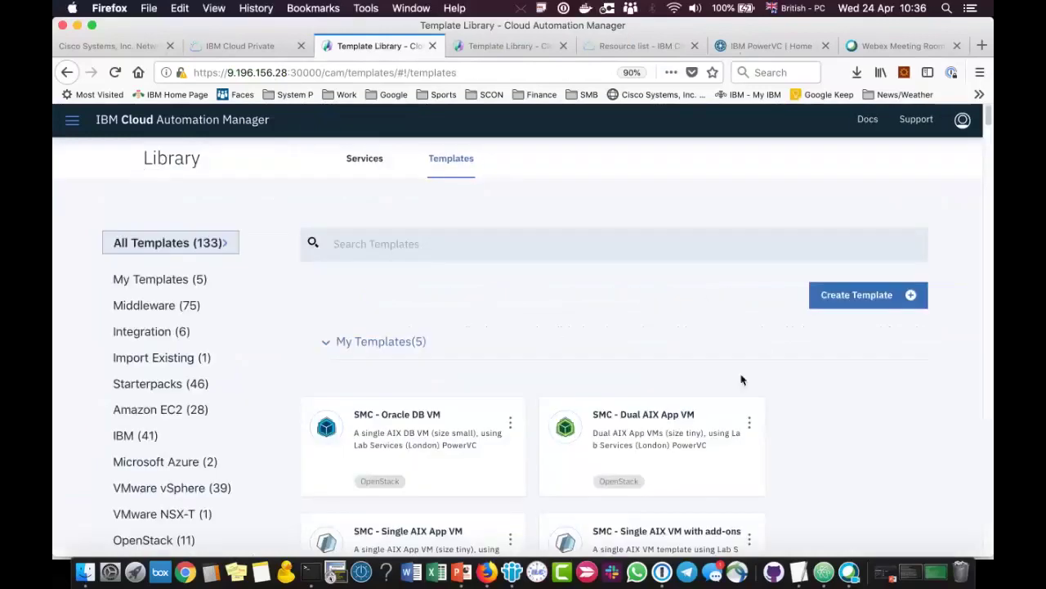
{"action": "scroll", "coordinate": [754, 362], "scroll_direction": "down", "scroll_amount": 3}
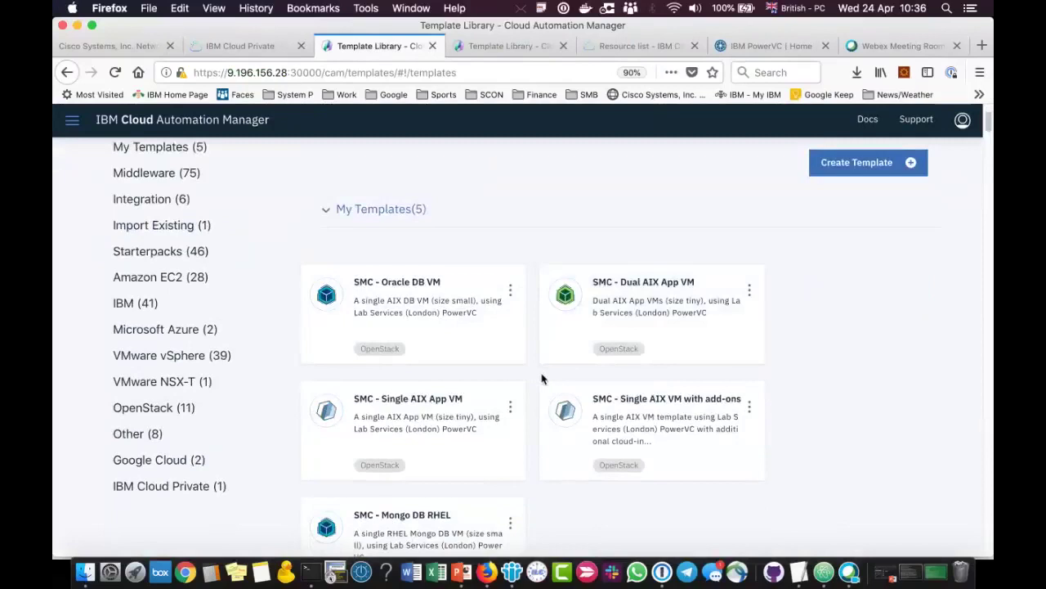
{"action": "left_click", "coordinate": [511, 407]}
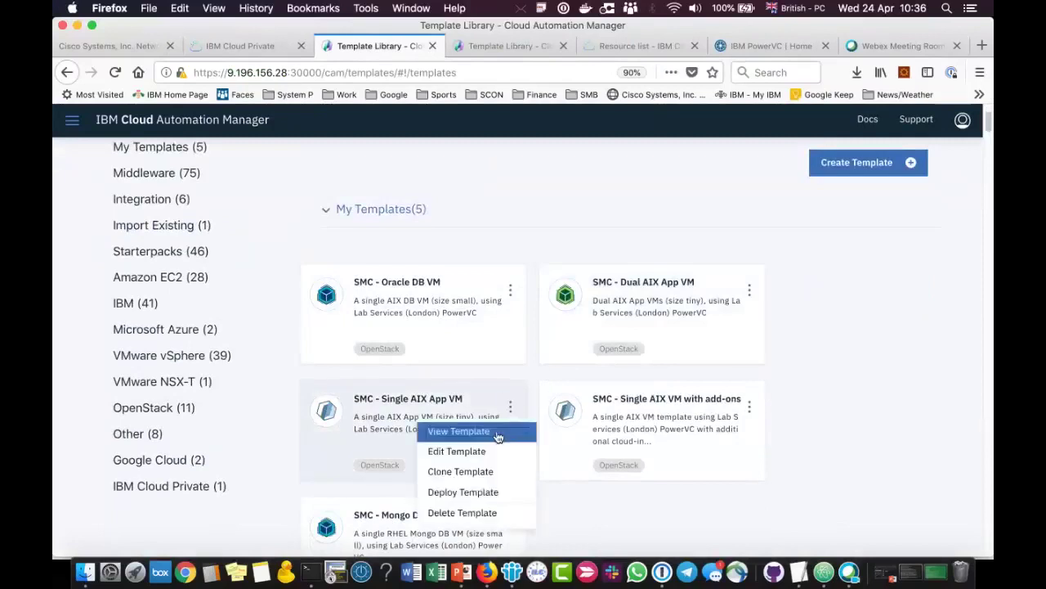
{"action": "left_click", "coordinate": [498, 431]}
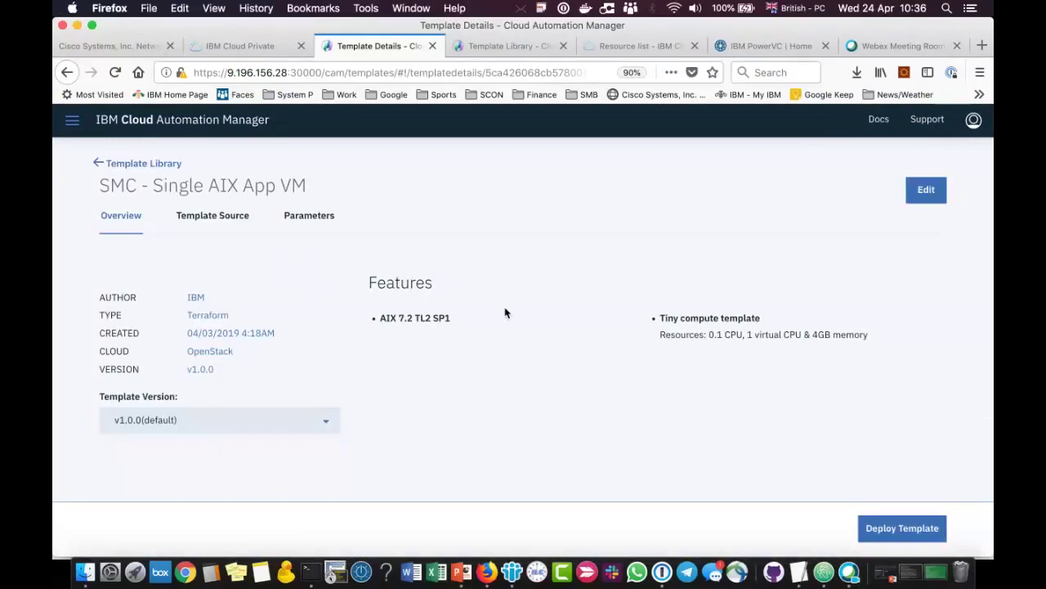
{"action": "left_click", "coordinate": [234, 220]}
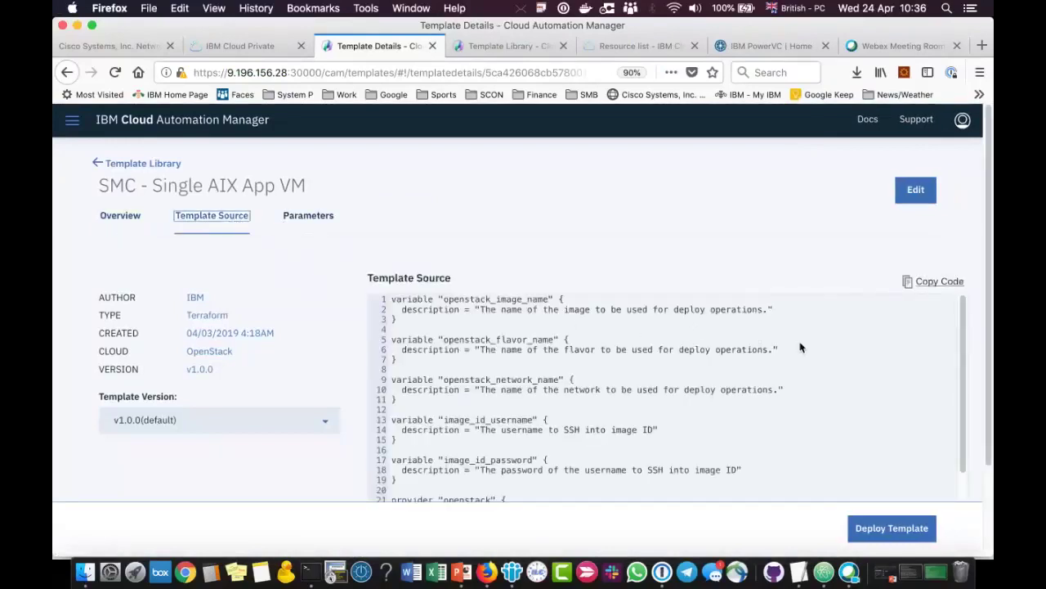
- Examine the variables, OpenStack provider, compute instance resource and output in the SMC - Single AIX App VM template source
{"action": "scroll", "coordinate": [800, 349], "scroll_direction": "down", "scroll_amount": 5}
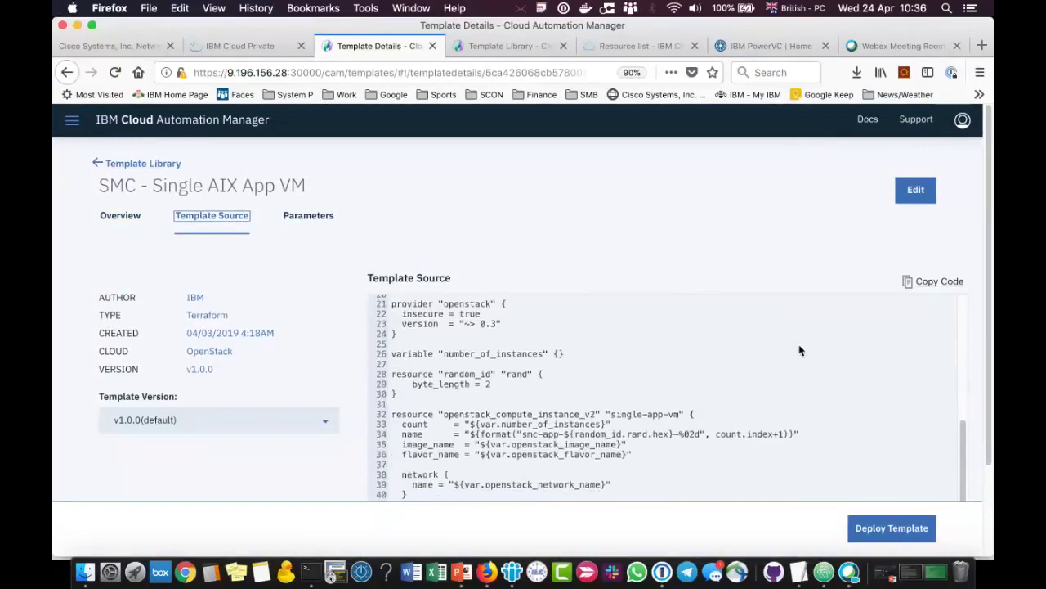
{"action": "scroll", "coordinate": [800, 349], "scroll_direction": "down", "scroll_amount": 1}
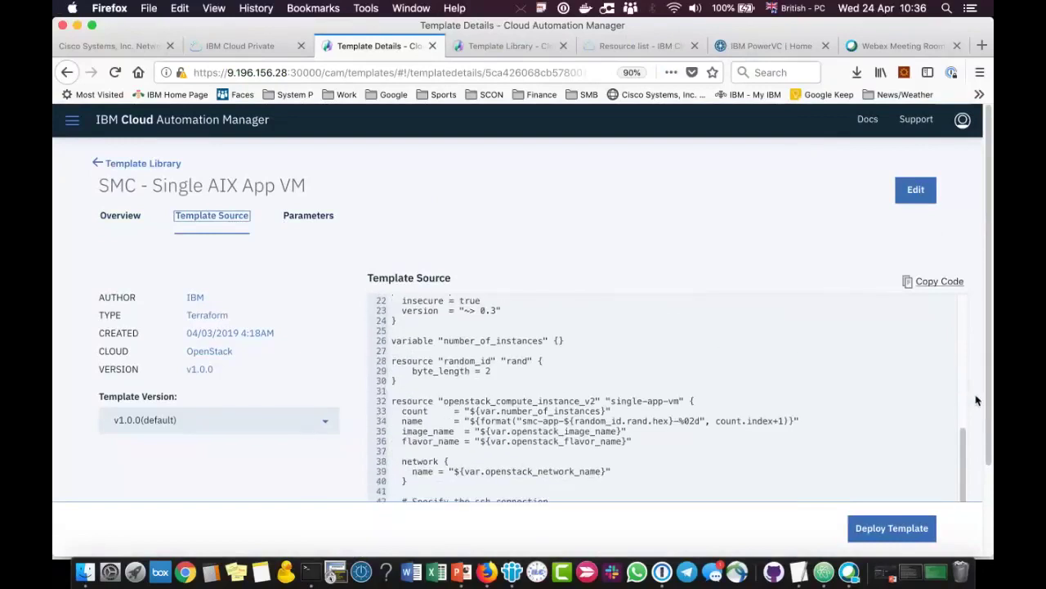
{"action": "scroll", "coordinate": [977, 401], "scroll_direction": "down", "scroll_amount": 3}
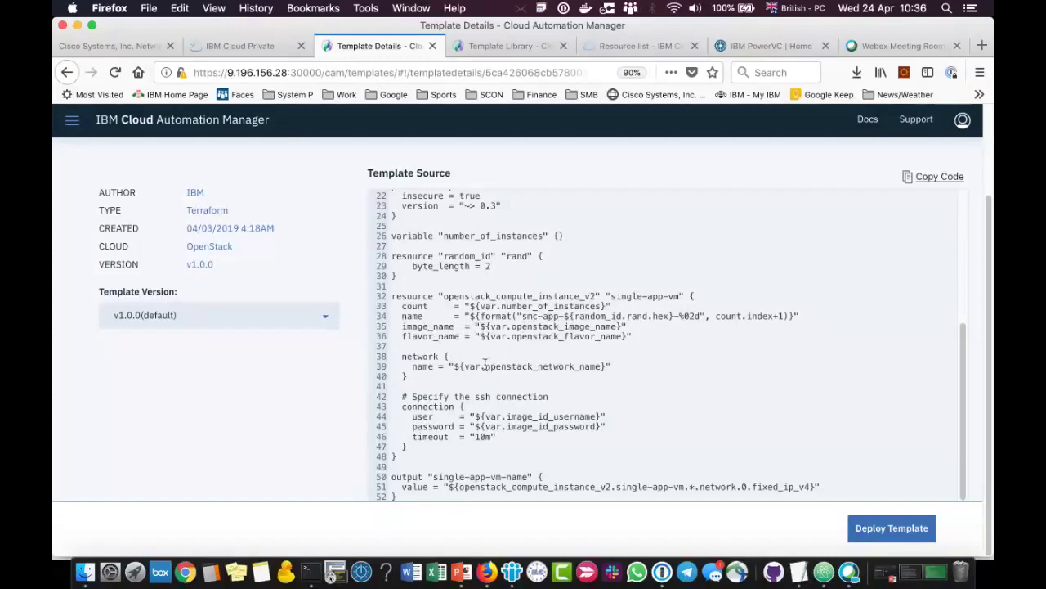
{"action": "scroll", "coordinate": [564, 396], "scroll_direction": "up", "scroll_amount": 8}
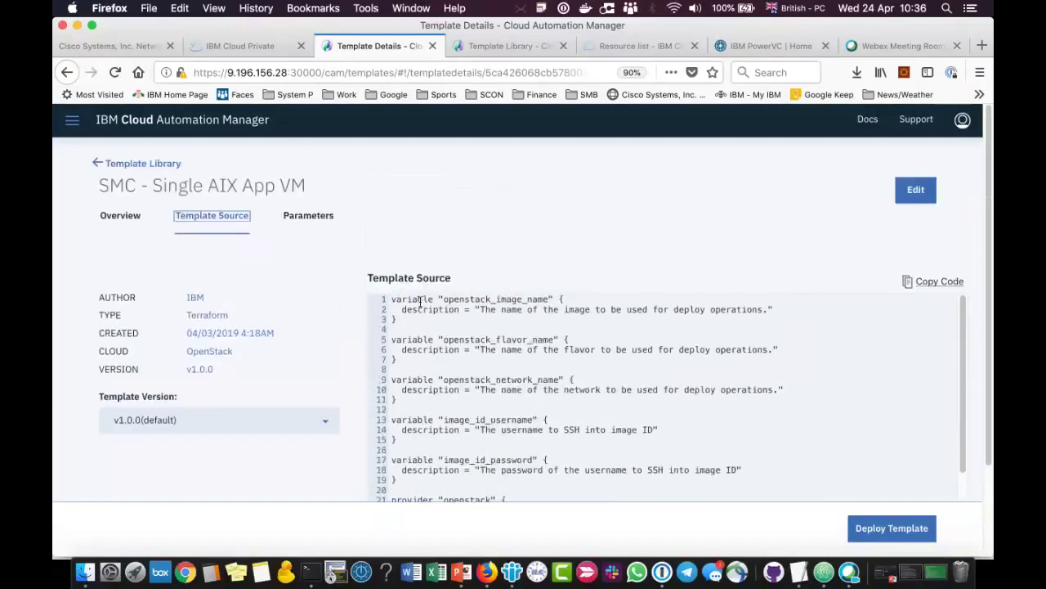
- View the template's parameters and examine the openstack_image_name definition and its default image
{"action": "left_click", "coordinate": [308, 217]}
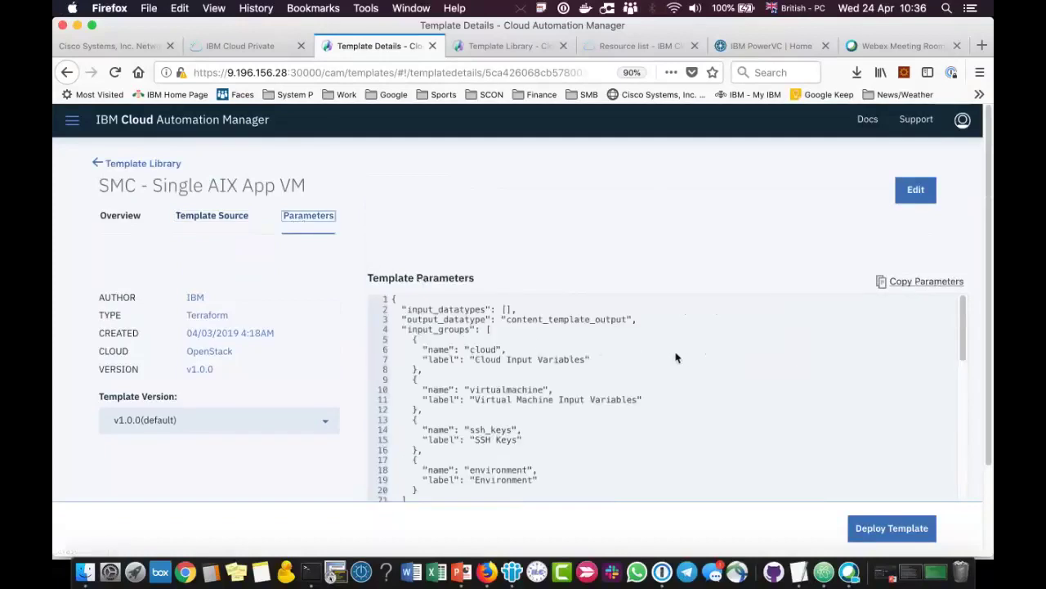
{"action": "scroll", "coordinate": [686, 360], "scroll_direction": "down", "scroll_amount": 1}
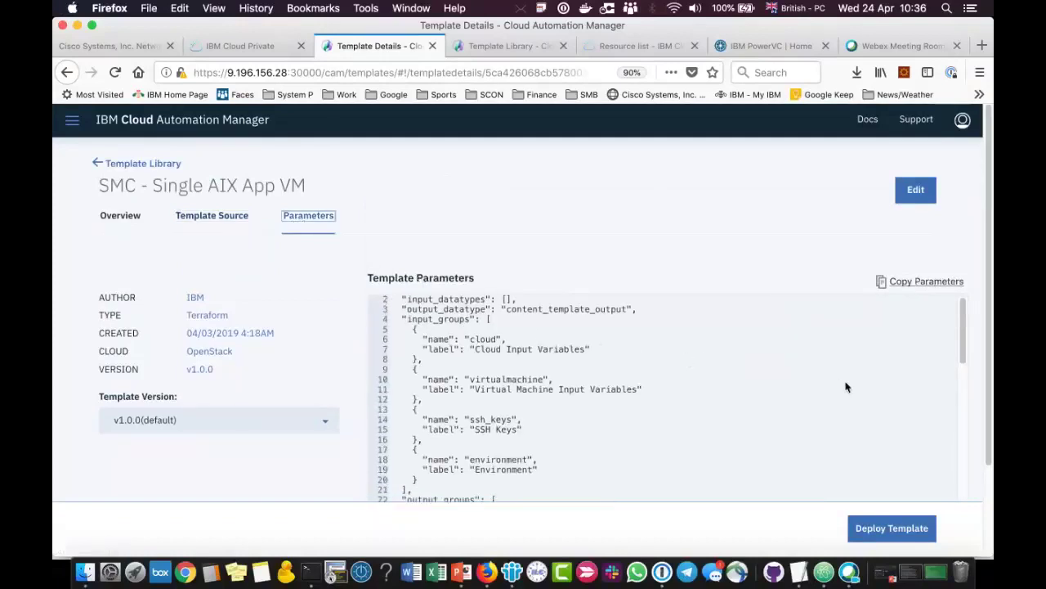
{"action": "scroll", "coordinate": [848, 388], "scroll_direction": "down", "scroll_amount": 8}
{"action": "scroll", "coordinate": [849, 388], "scroll_direction": "down", "scroll_amount": 3}
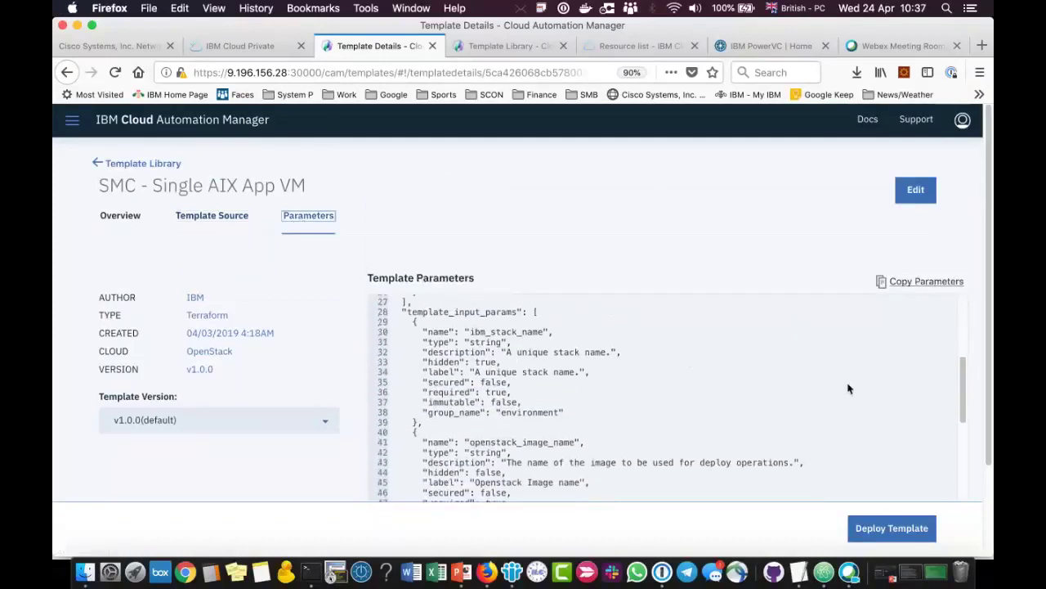
{"action": "scroll", "coordinate": [849, 388], "scroll_direction": "down", "scroll_amount": 1}
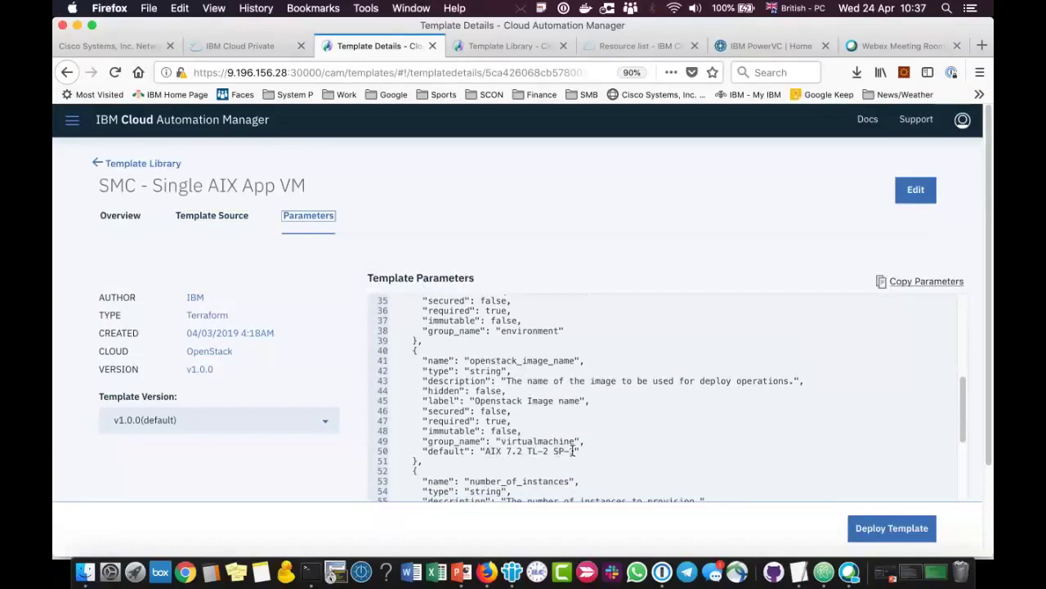
- Switch to IBM PowerVC and look through the image list for the AIX 7.2 TL-2 SP-1 image
{"action": "left_click", "coordinate": [765, 49]}
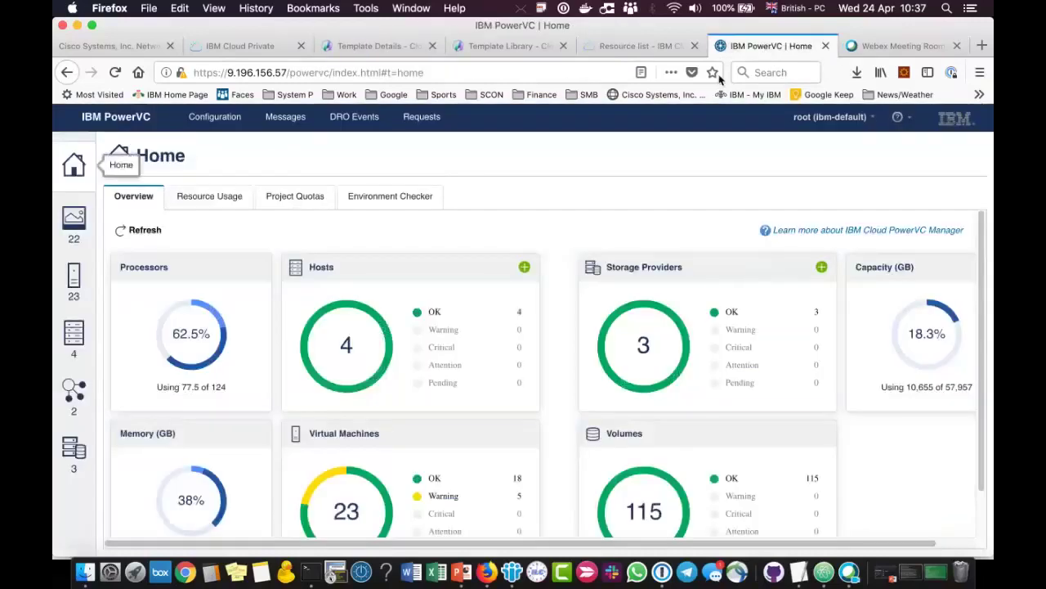
{"action": "left_click", "coordinate": [74, 236]}
{"action": "scroll", "coordinate": [223, 399], "scroll_direction": "down", "scroll_amount": 1}
{"action": "scroll", "coordinate": [223, 399], "scroll_direction": "down", "scroll_amount": 10}
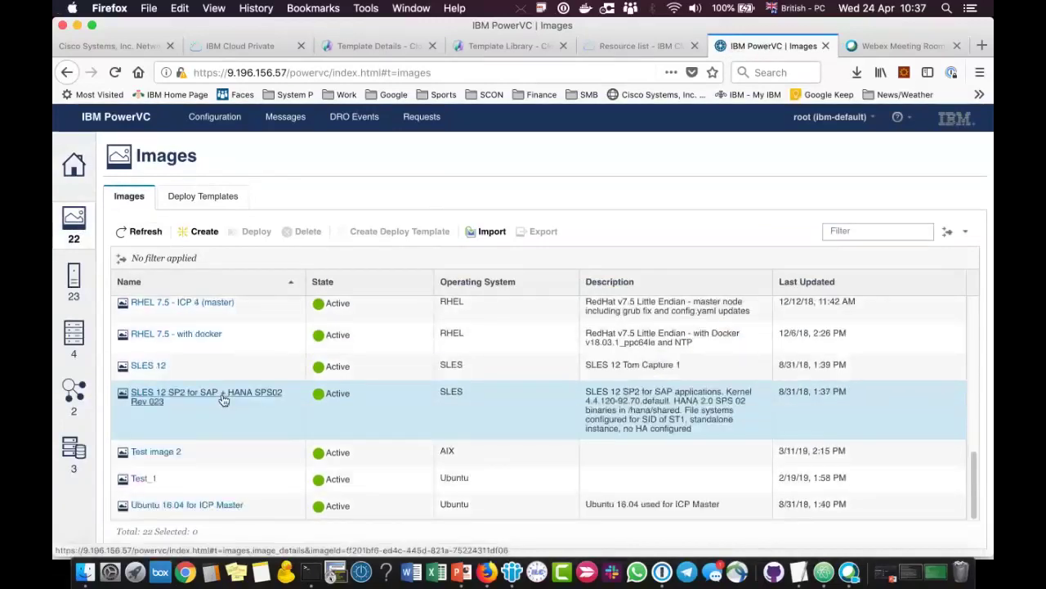
{"action": "scroll", "coordinate": [223, 399], "scroll_direction": "up", "scroll_amount": 10}
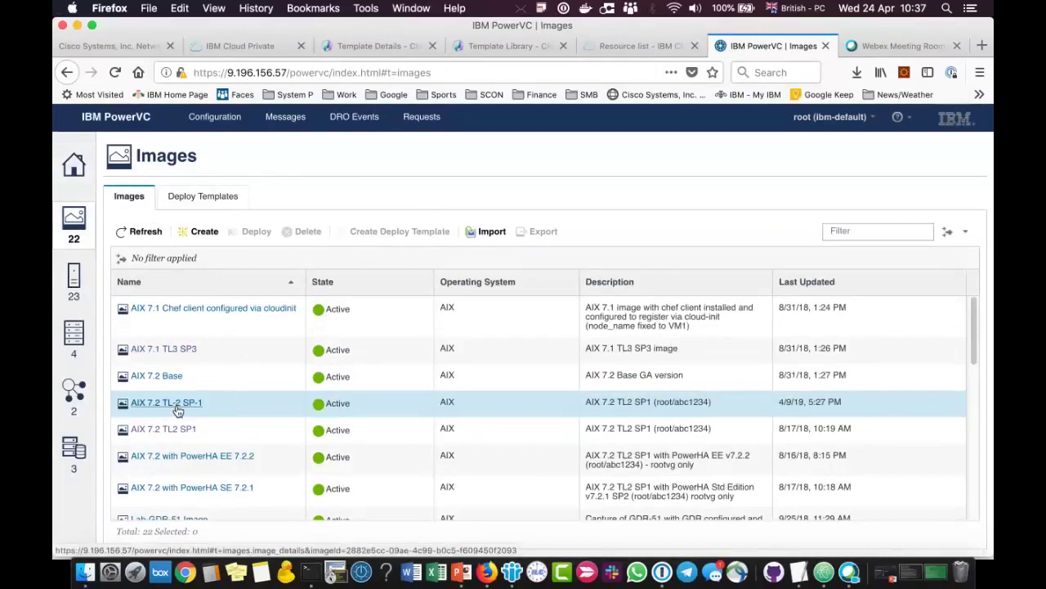
- Return to the template parameters in Cloud Automation Manager and examine the number_of_instances and openstack_flavor_name definitions
{"action": "left_click", "coordinate": [377, 46]}
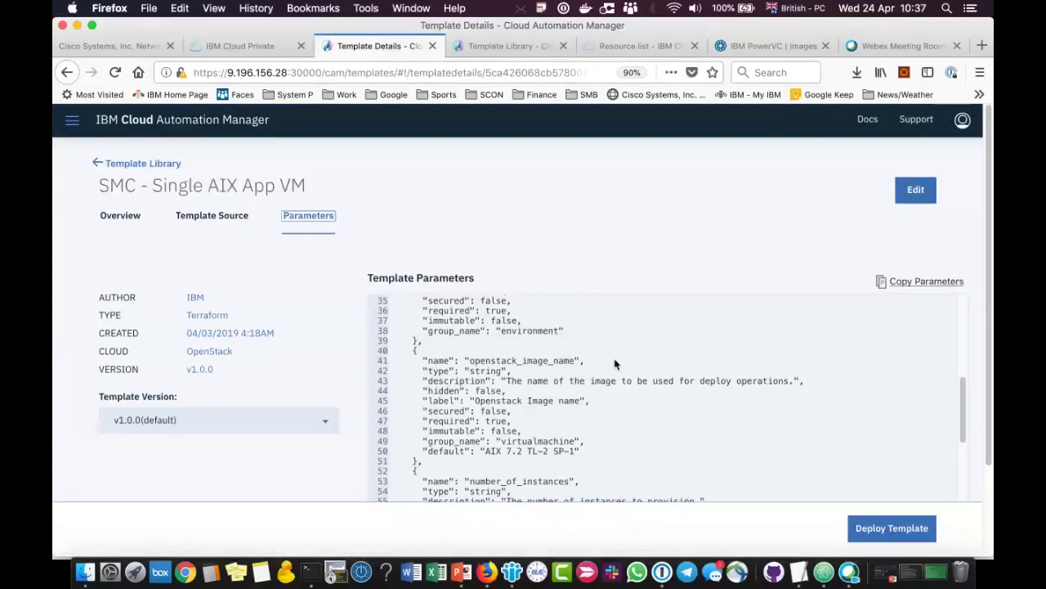
{"action": "scroll", "coordinate": [616, 364], "scroll_direction": "down", "scroll_amount": 3}
{"action": "scroll", "coordinate": [521, 385], "scroll_direction": "down", "scroll_amount": 2}
{"action": "scroll", "coordinate": [523, 384], "scroll_direction": "down", "scroll_amount": 2}
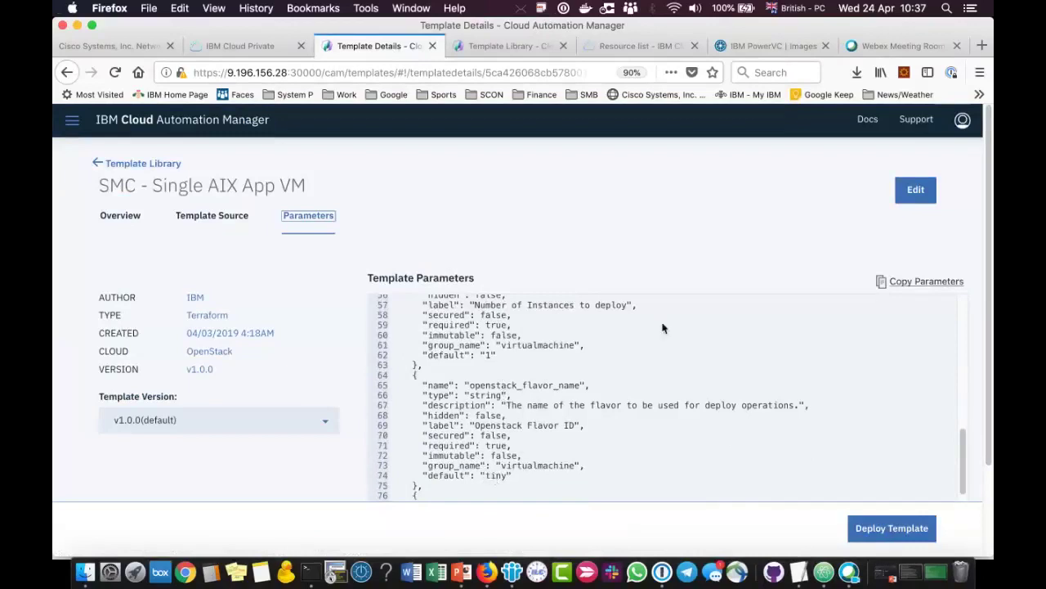
- Switch to IBM PowerVC and view the configured compute templates to find the tiny flavor
{"action": "left_click", "coordinate": [752, 50]}
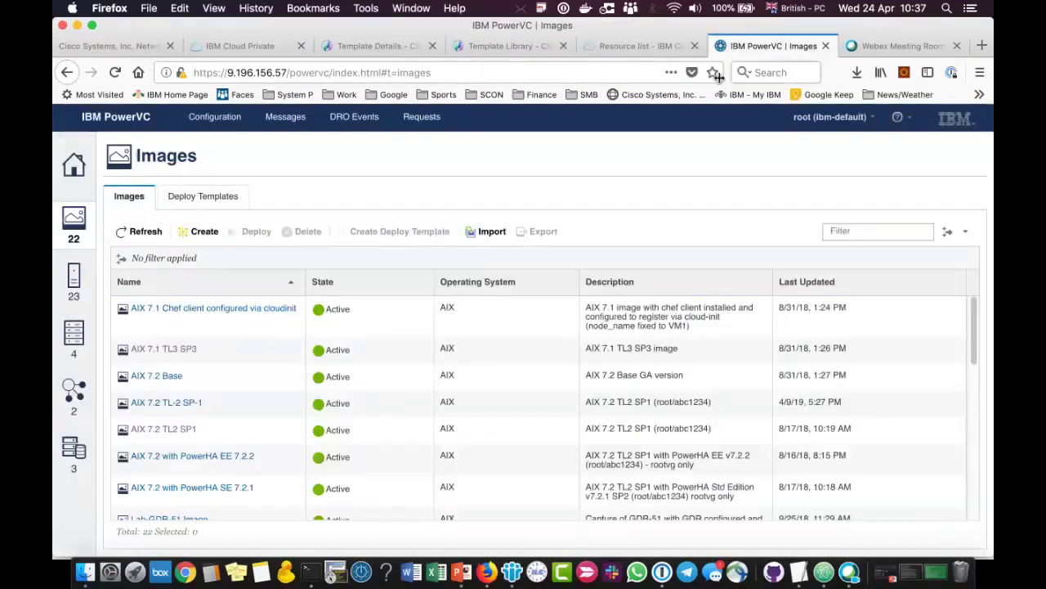
{"action": "left_click", "coordinate": [206, 123]}
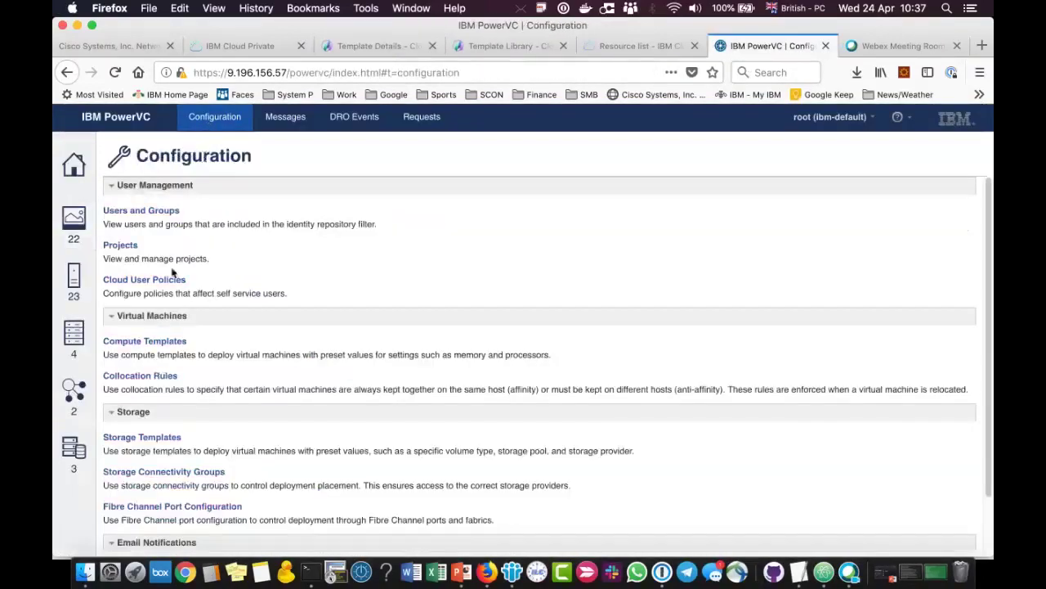
{"action": "left_click", "coordinate": [146, 341]}
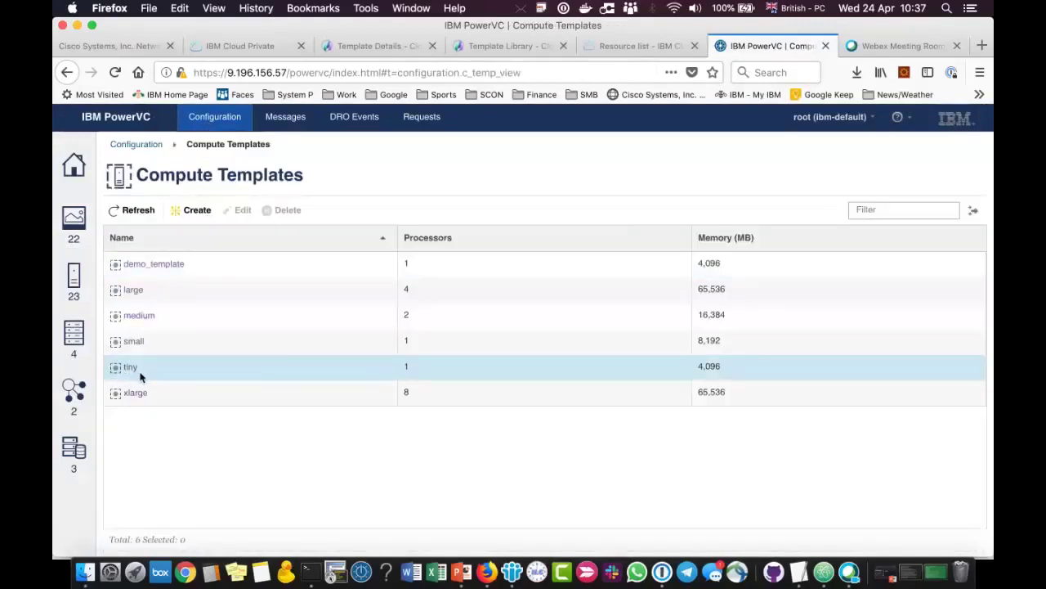
- Return to Cloud Automation Manager's template library, search for "smc", and view the SMC - Debian VM IBM Cloud starterpack template
{"action": "left_click", "coordinate": [374, 46]}
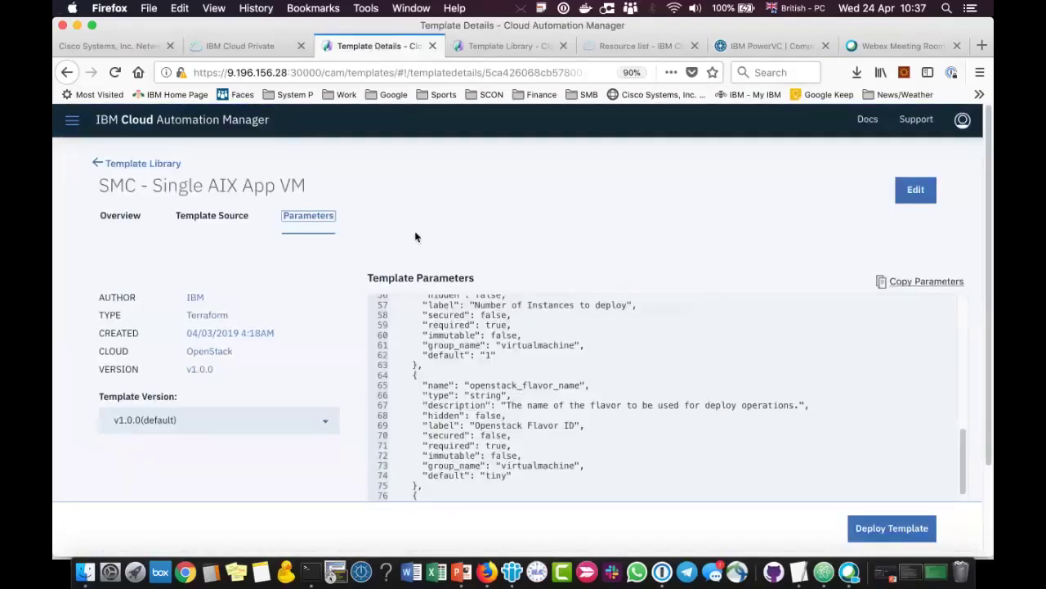
{"action": "left_click", "coordinate": [138, 167]}
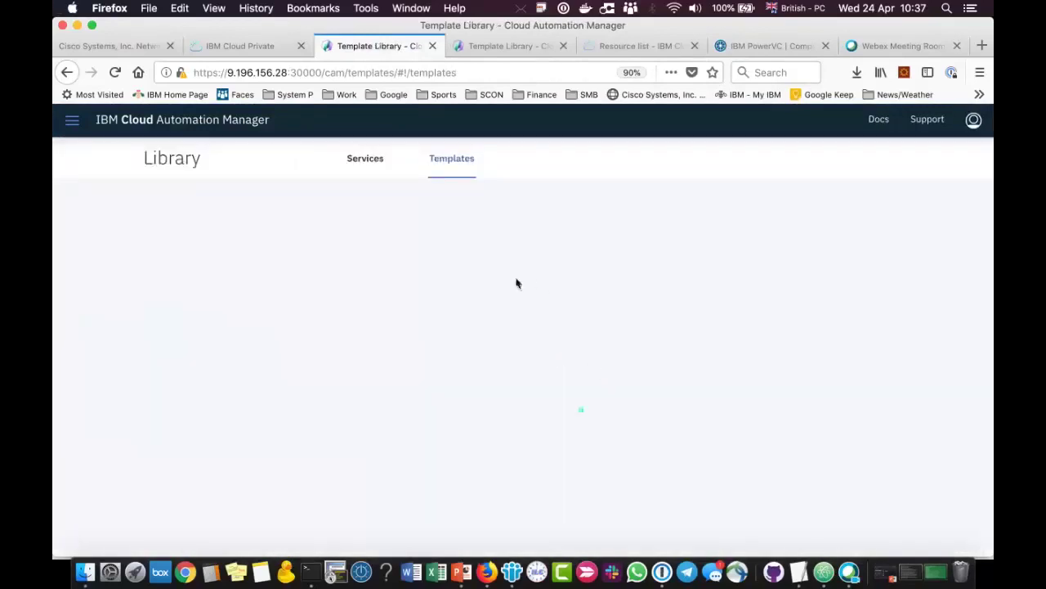
{"action": "left_click", "coordinate": [455, 249]}
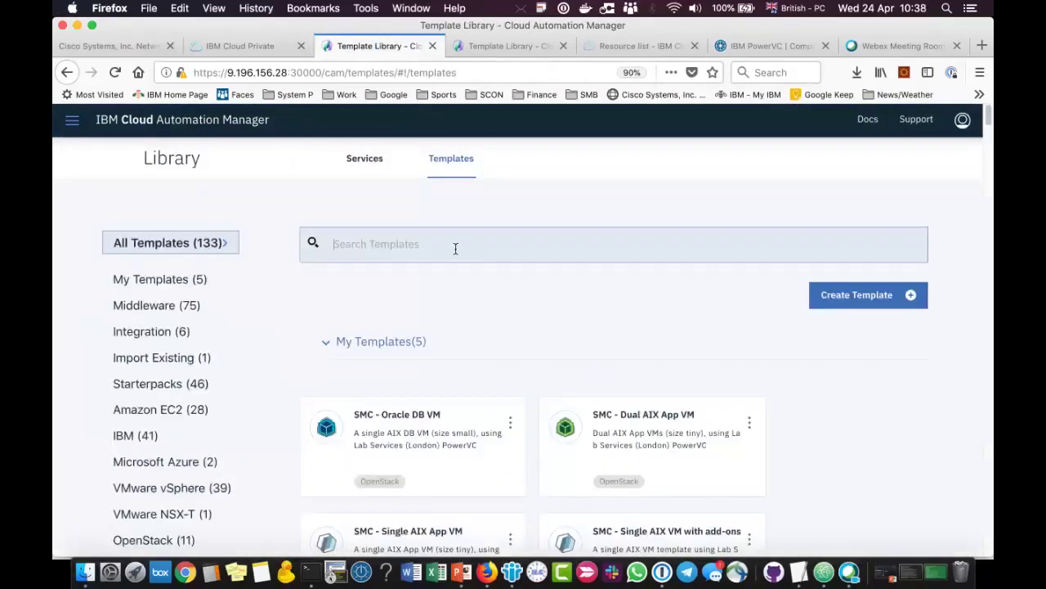
{"action": "type", "text": "smc"}
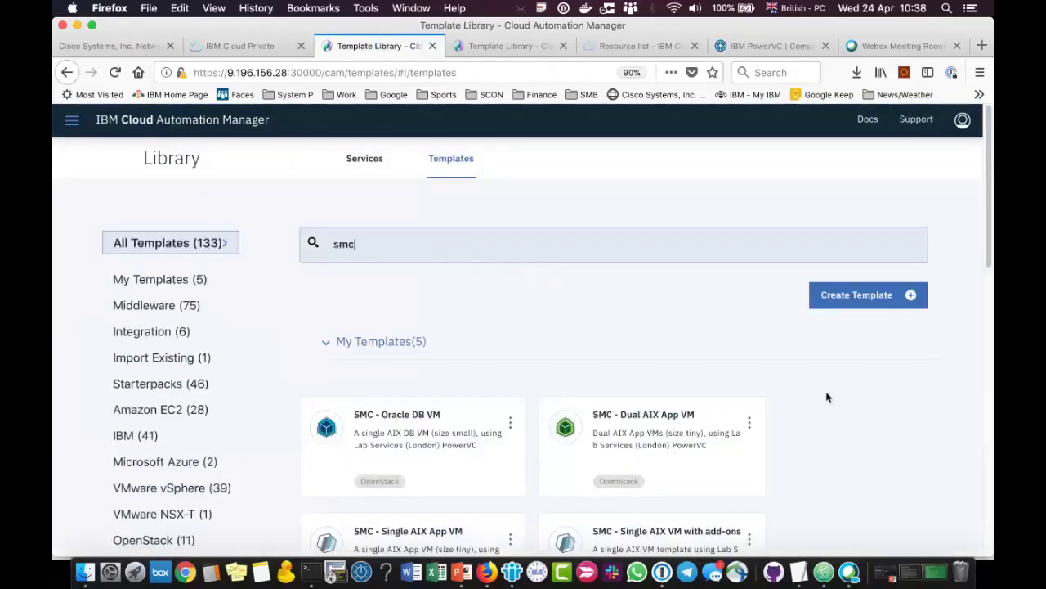
{"action": "scroll", "coordinate": [826, 396], "scroll_direction": "down", "scroll_amount": 1}
{"action": "scroll", "coordinate": [825, 396], "scroll_direction": "down", "scroll_amount": 10}
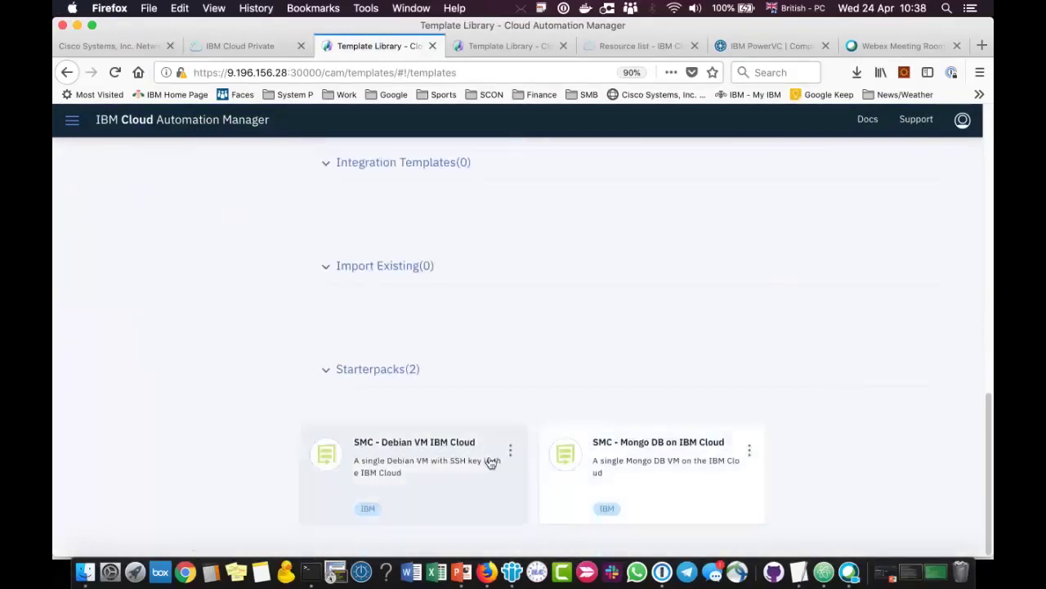
{"action": "left_click", "coordinate": [511, 449]}
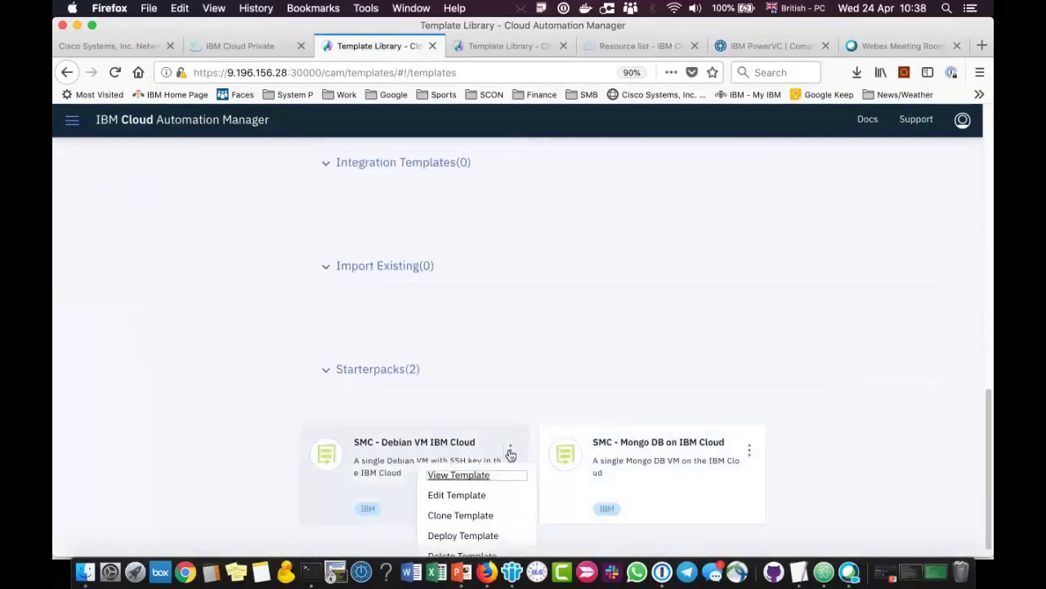
{"action": "left_click", "coordinate": [498, 476]}
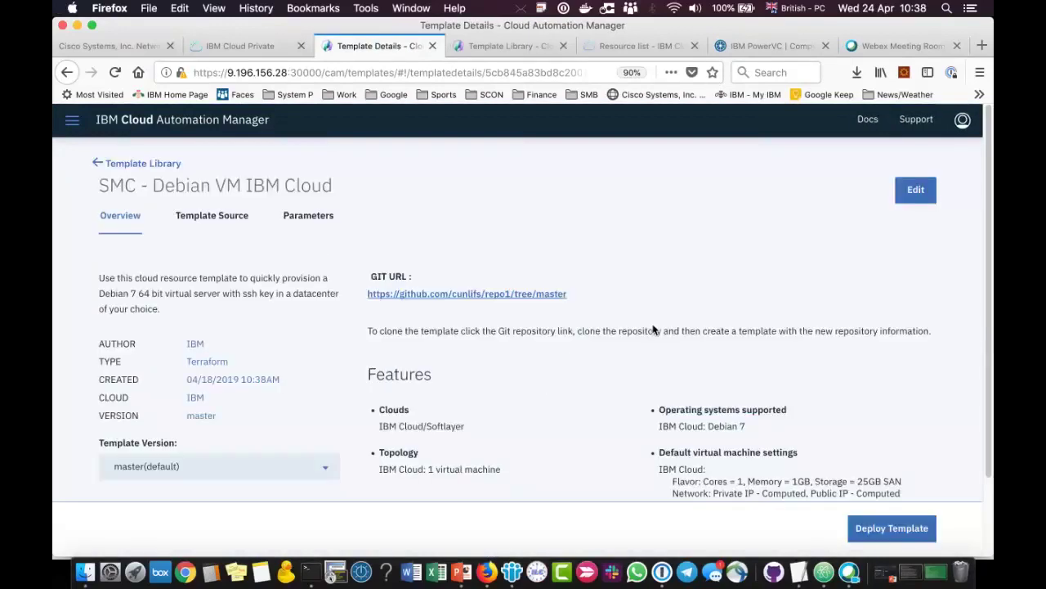
- Open the template's Git repository, examine the IBM provider, variables and VM resource in main.tf, and close the GitHub page
{"action": "left_click", "coordinate": [496, 295]}
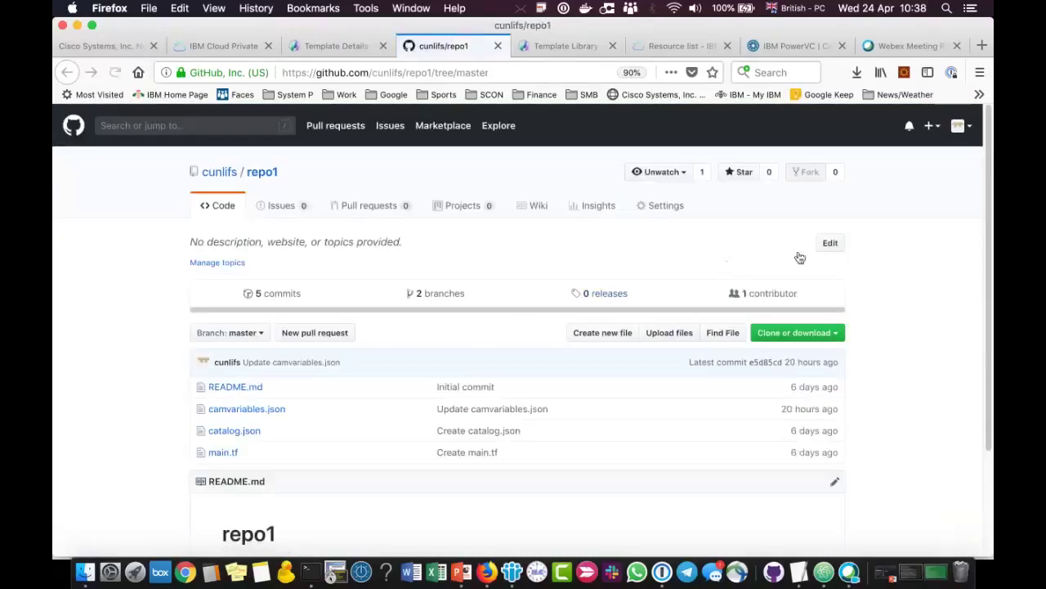
{"action": "scroll", "coordinate": [904, 256], "scroll_direction": "down", "scroll_amount": 2}
{"action": "left_click", "coordinate": [224, 355]}
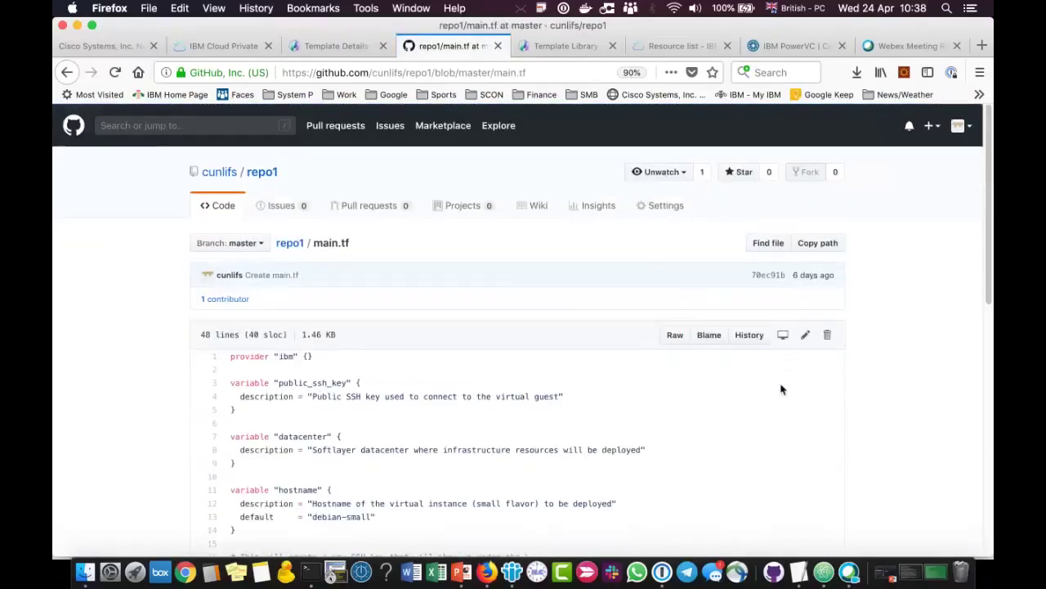
{"action": "scroll", "coordinate": [778, 396], "scroll_direction": "down", "scroll_amount": 3}
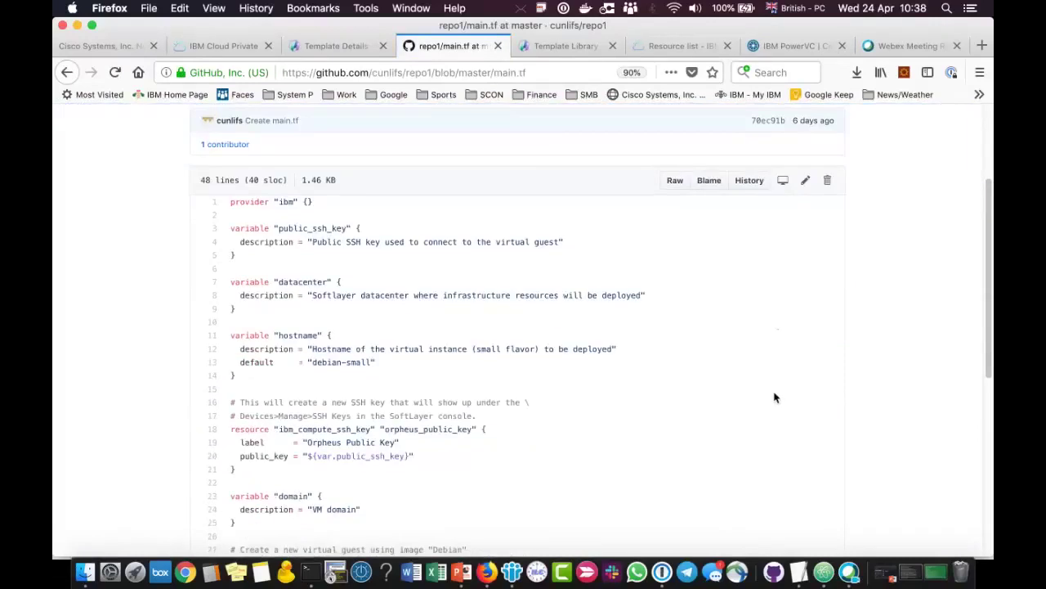
{"action": "scroll", "coordinate": [768, 373], "scroll_direction": "down", "scroll_amount": 1}
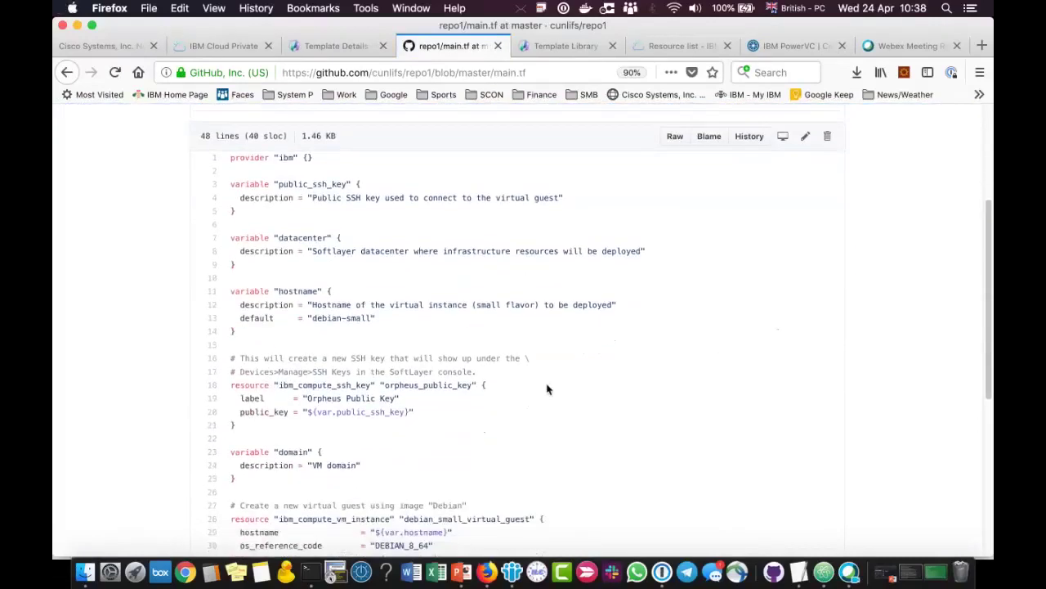
{"action": "scroll", "coordinate": [549, 390], "scroll_direction": "down", "scroll_amount": 4}
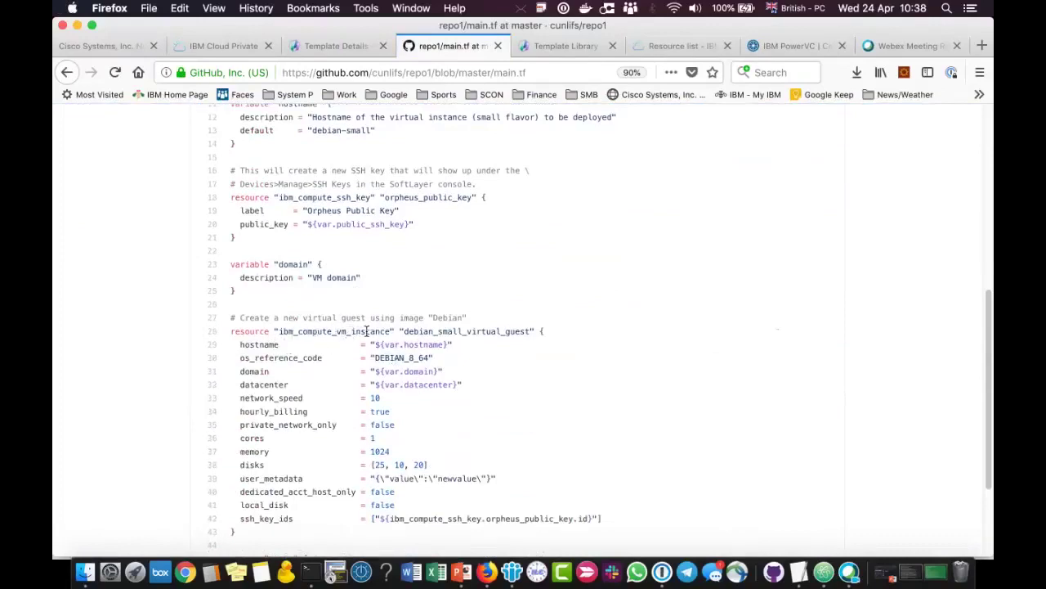
{"action": "scroll", "coordinate": [419, 323], "scroll_direction": "up", "scroll_amount": 6}
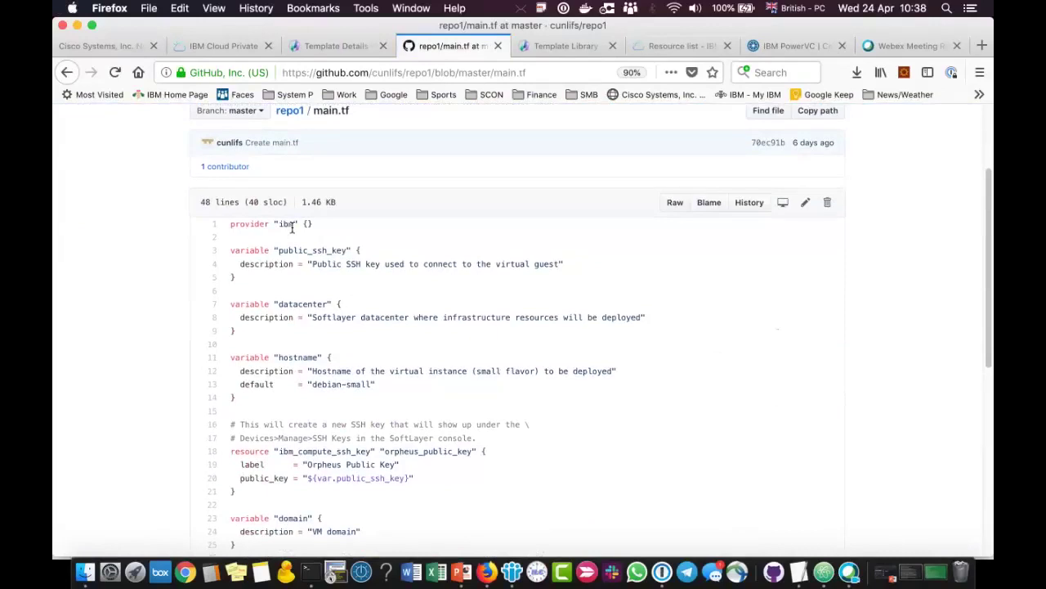
{"action": "left_click", "coordinate": [496, 47]}
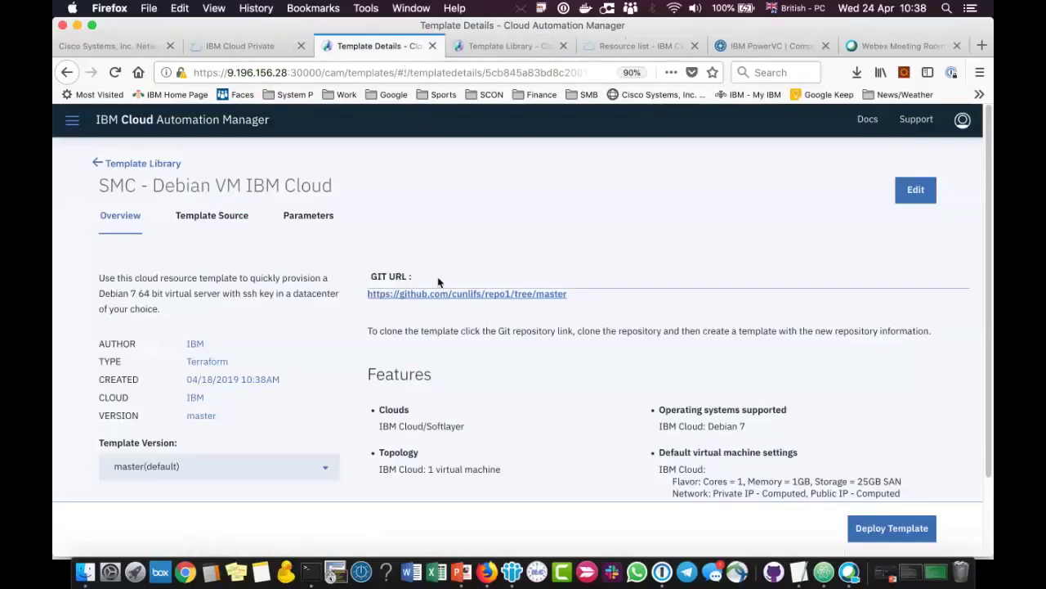
- Return to the template library, view the SMC - Single AIX App VM template, and start its deployment
{"action": "left_click", "coordinate": [115, 163]}
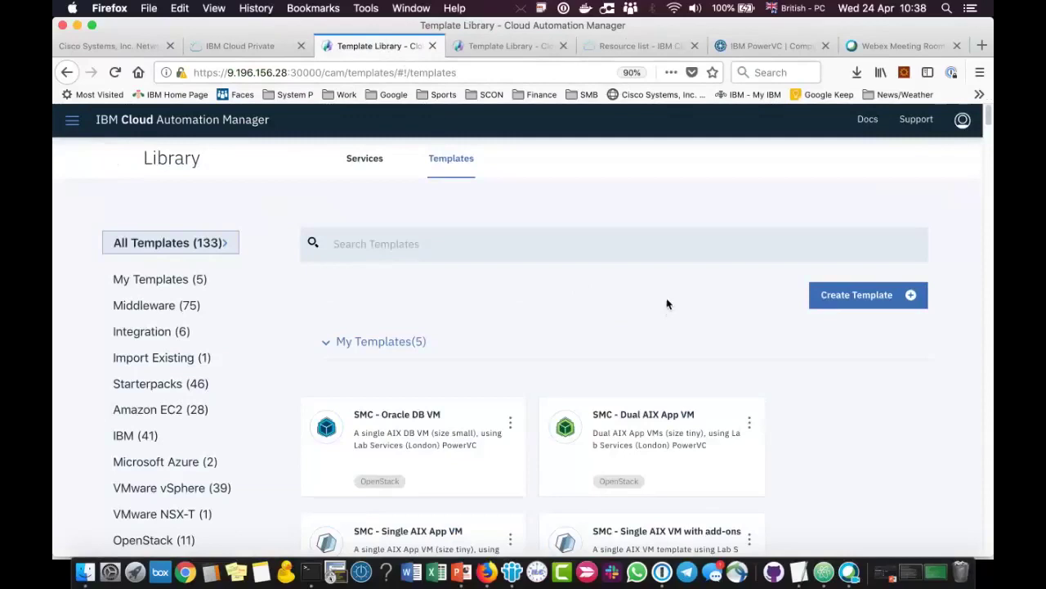
{"action": "scroll", "coordinate": [834, 335], "scroll_direction": "down", "scroll_amount": 5}
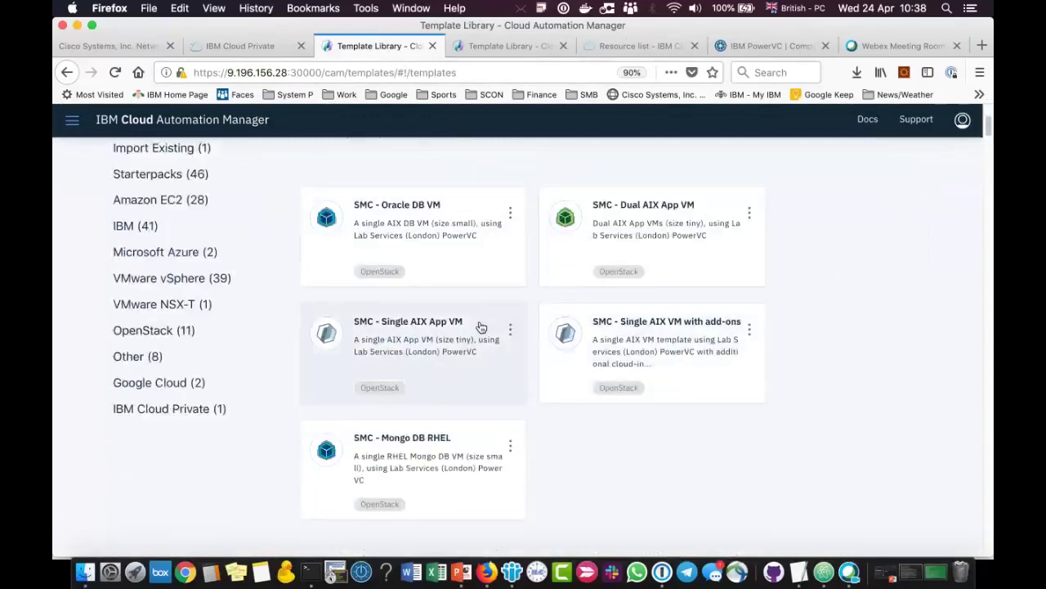
{"action": "left_click", "coordinate": [510, 328]}
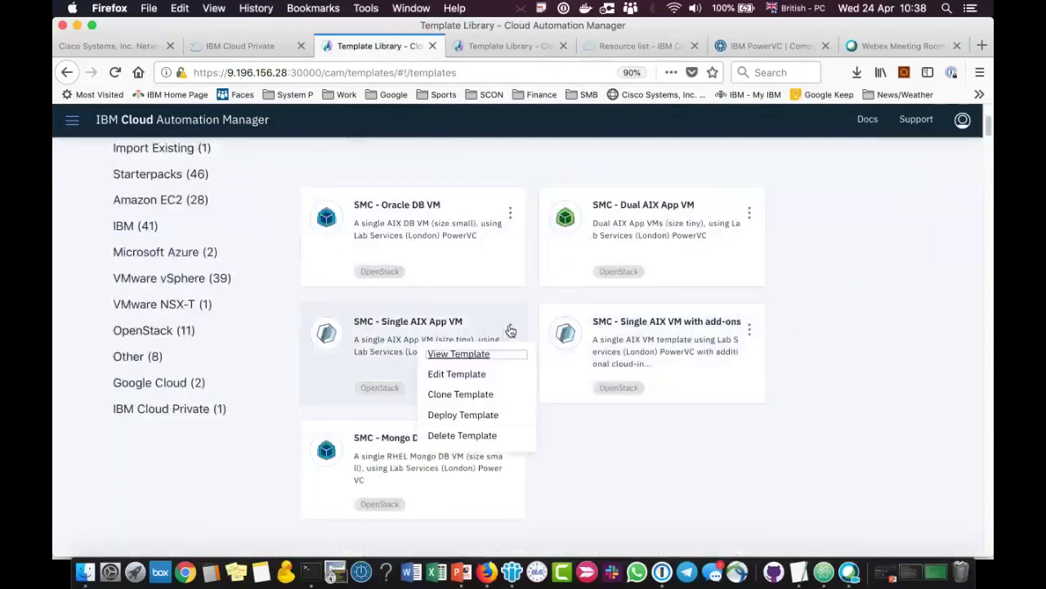
{"action": "left_click", "coordinate": [467, 360]}
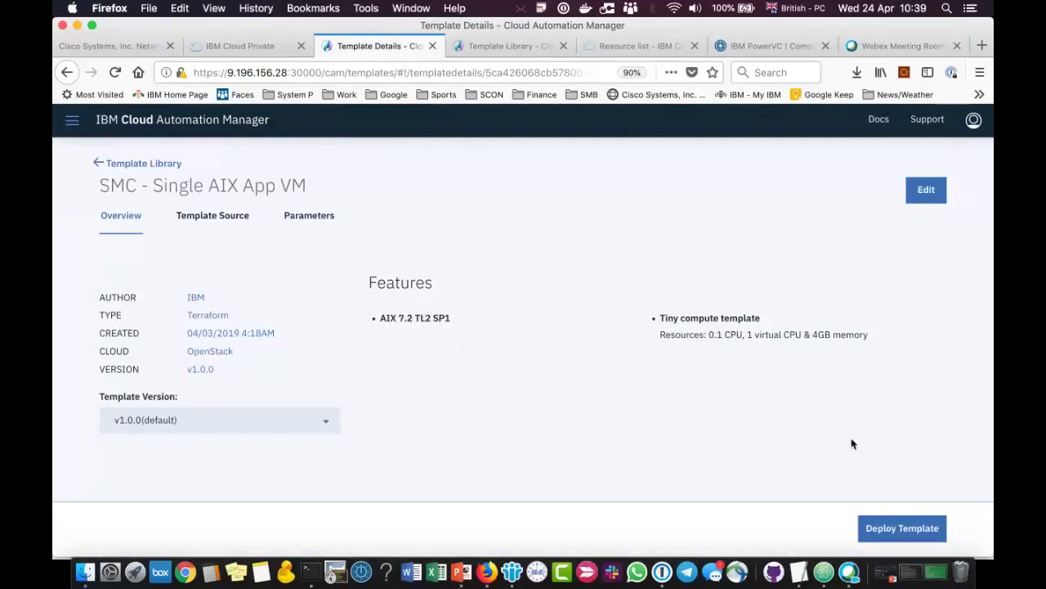
{"action": "left_click", "coordinate": [925, 529]}
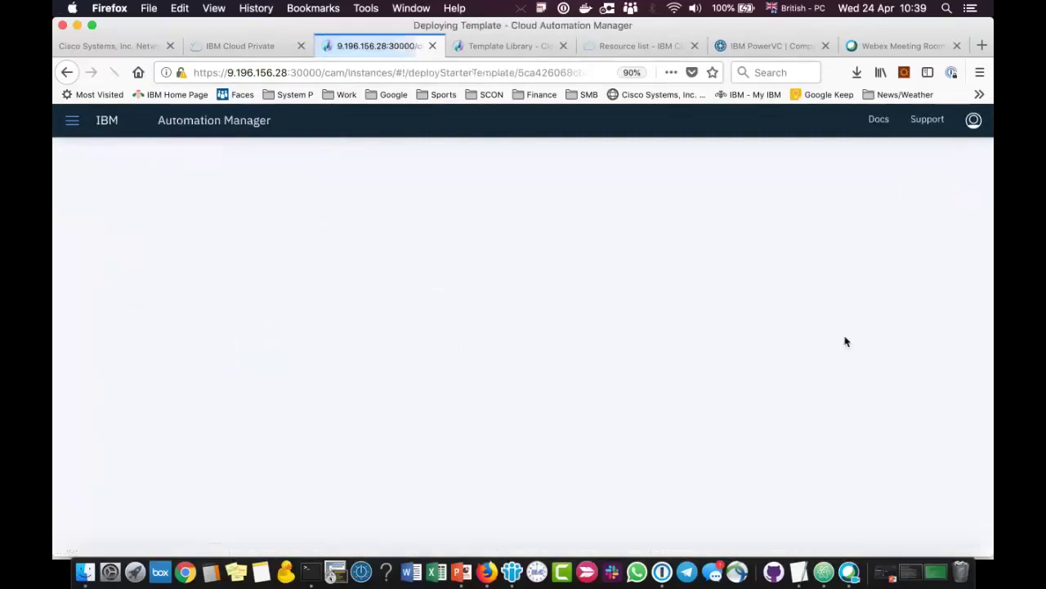
- Name the instance smc-demo1 and choose UK_PowerVC as the cloud connection
{"action": "left_click", "coordinate": [692, 307]}
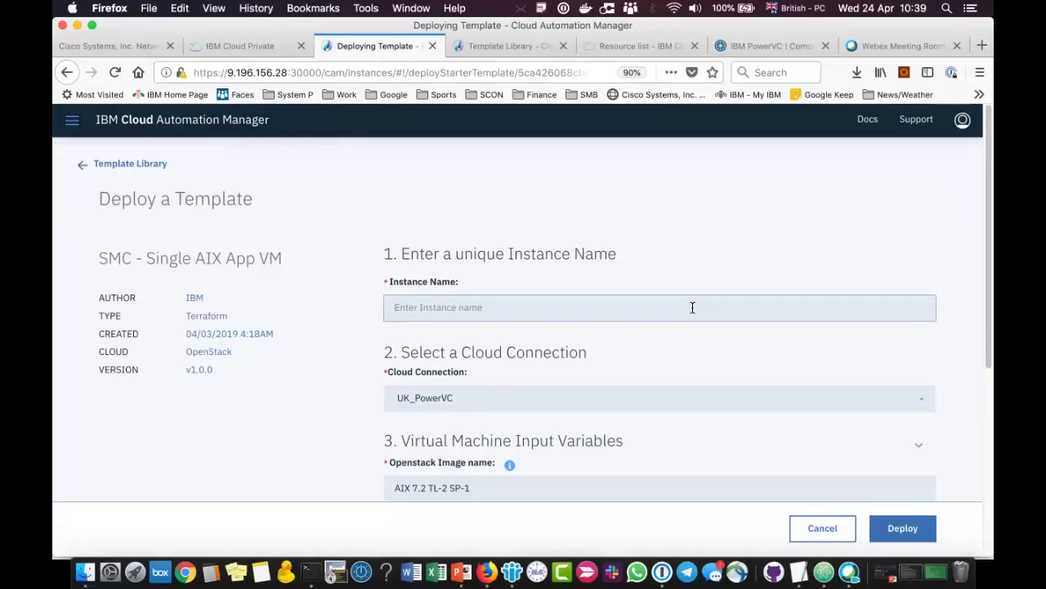
{"action": "type", "text": "smc-dem"}
{"action": "scroll", "coordinate": [891, 311], "scroll_direction": "down", "scroll_amount": 2}
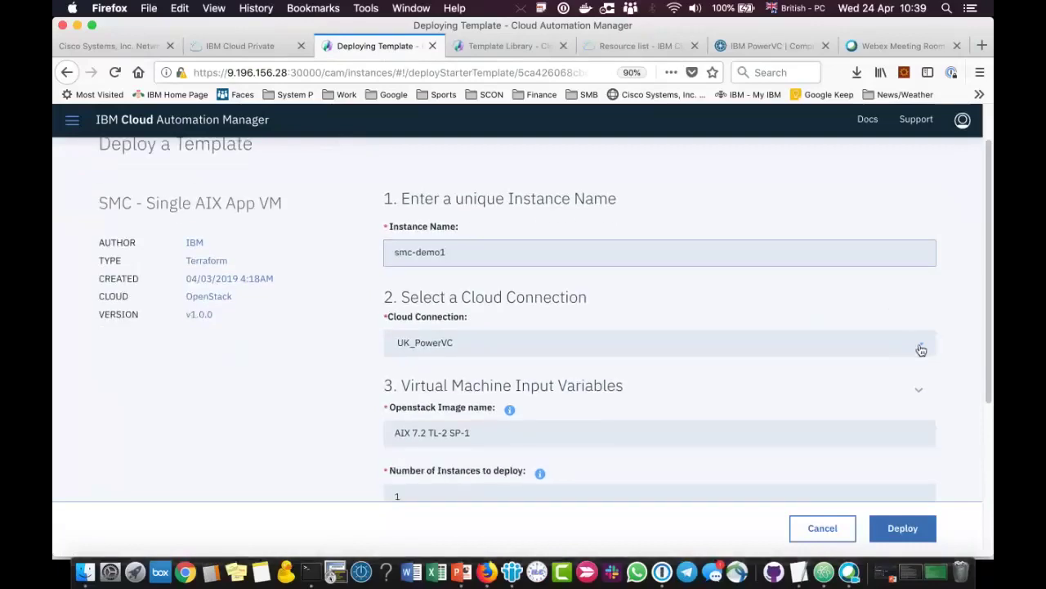
{"action": "left_click", "coordinate": [922, 350]}
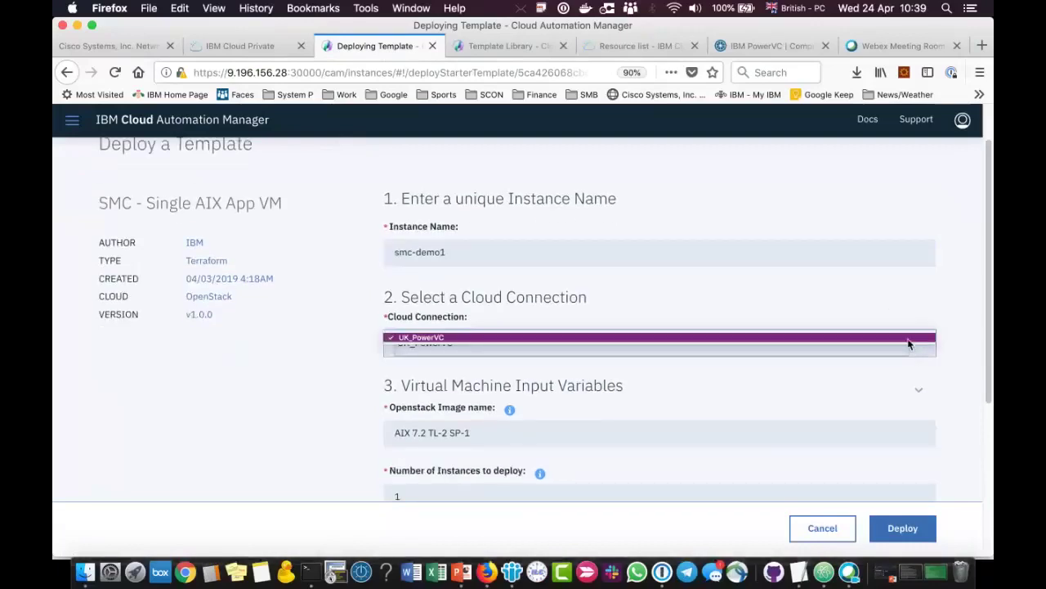
{"action": "left_click", "coordinate": [910, 345]}
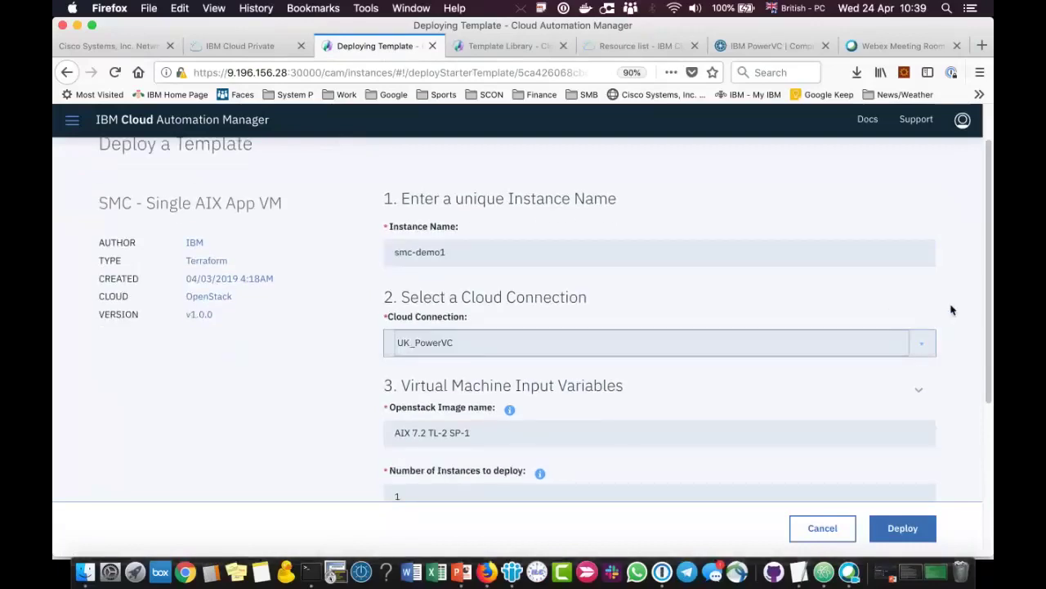
- Review the virtual machine input variables, keeping their default values, and deploy the instance
{"action": "scroll", "coordinate": [950, 309], "scroll_direction": "down", "scroll_amount": 4}
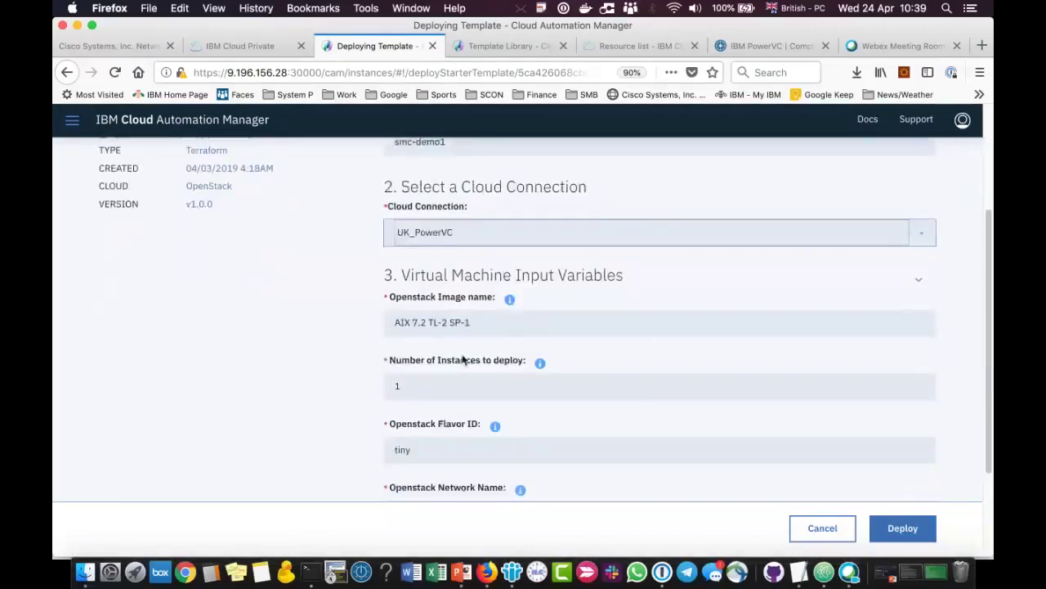
{"action": "left_click", "coordinate": [482, 323]}
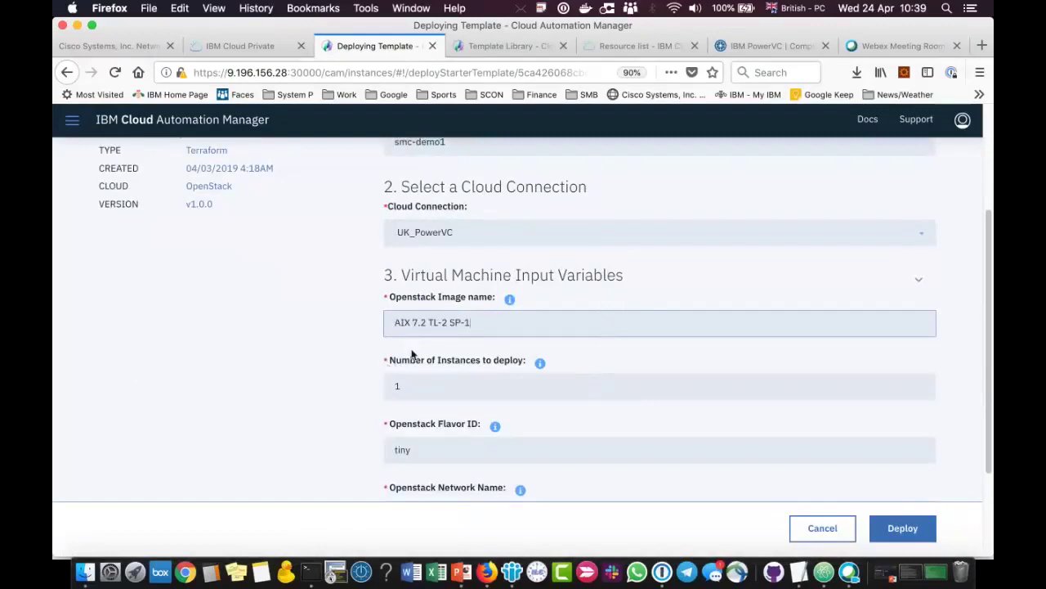
{"action": "scroll", "coordinate": [586, 361], "scroll_direction": "down", "scroll_amount": 2}
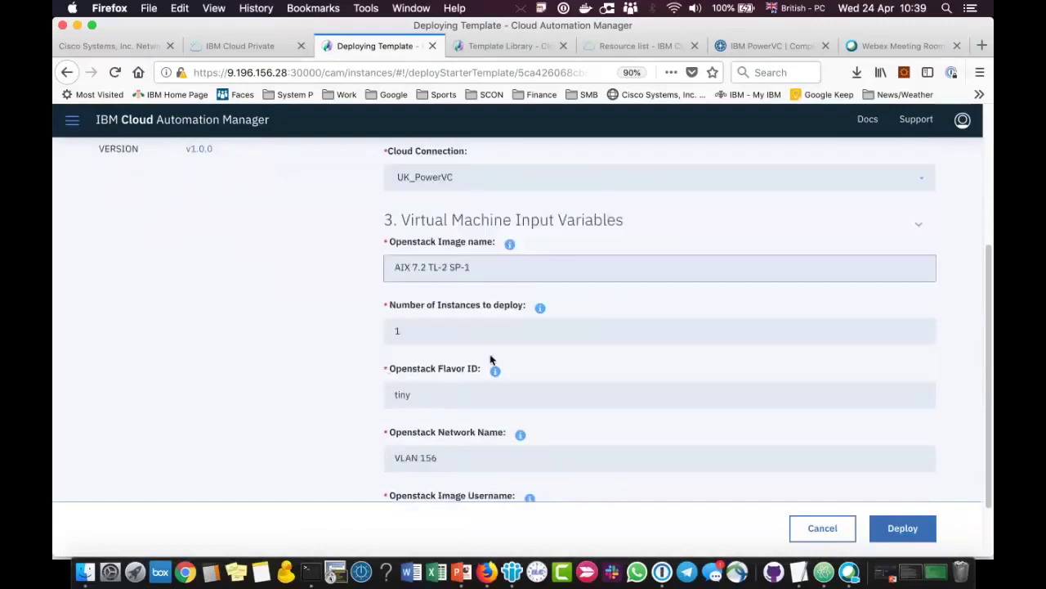
{"action": "scroll", "coordinate": [570, 380], "scroll_direction": "down", "scroll_amount": 3}
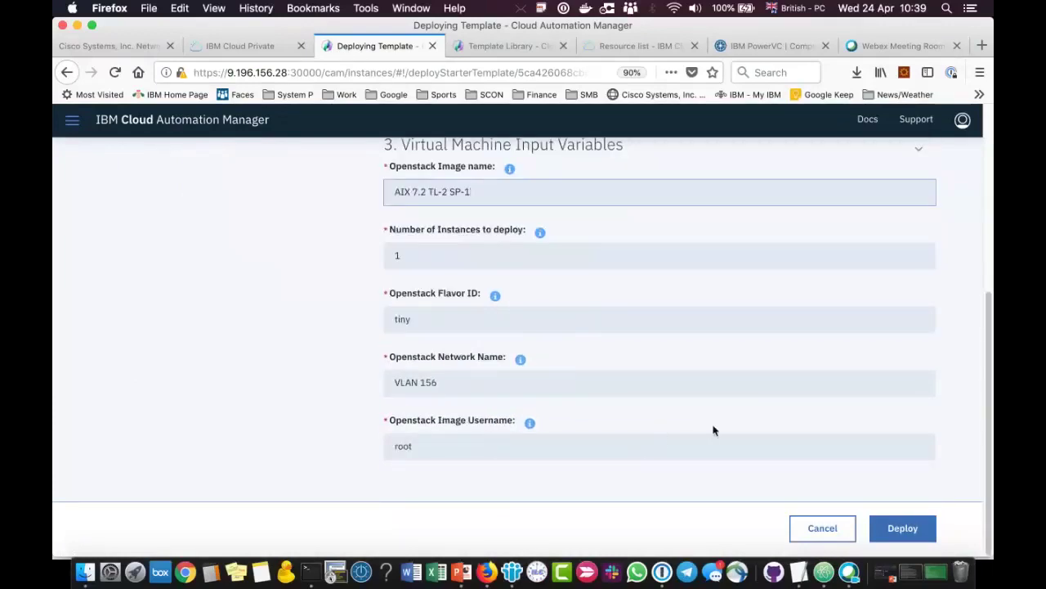
{"action": "scroll", "coordinate": [736, 441], "scroll_direction": "up", "scroll_amount": 2}
{"action": "left_click", "coordinate": [903, 530]}
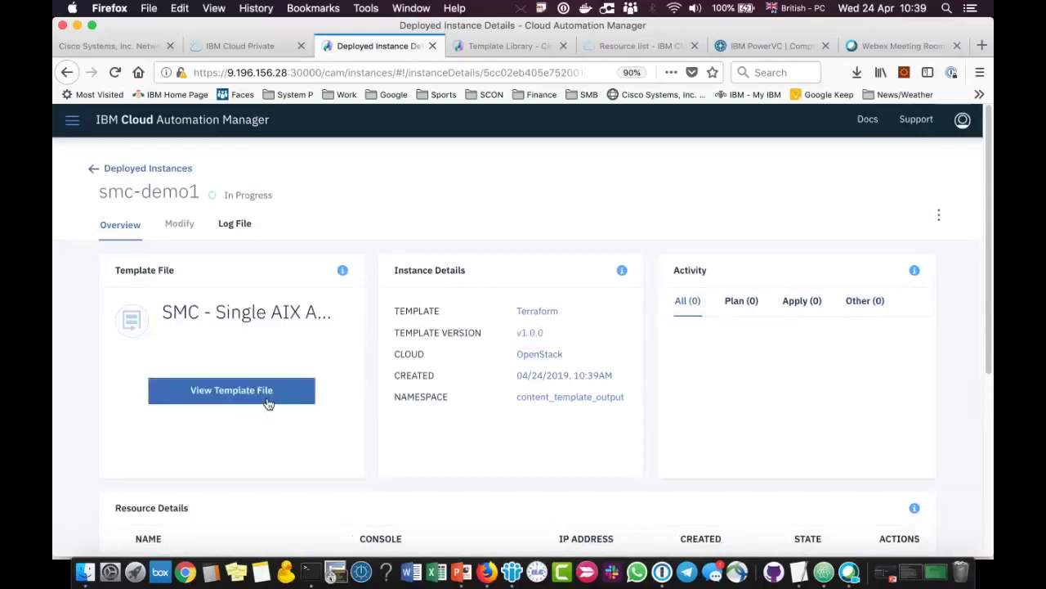
- View the smc-demo1 log file and follow the Terraform init and apply output to its latest lines
{"action": "left_click", "coordinate": [233, 230]}
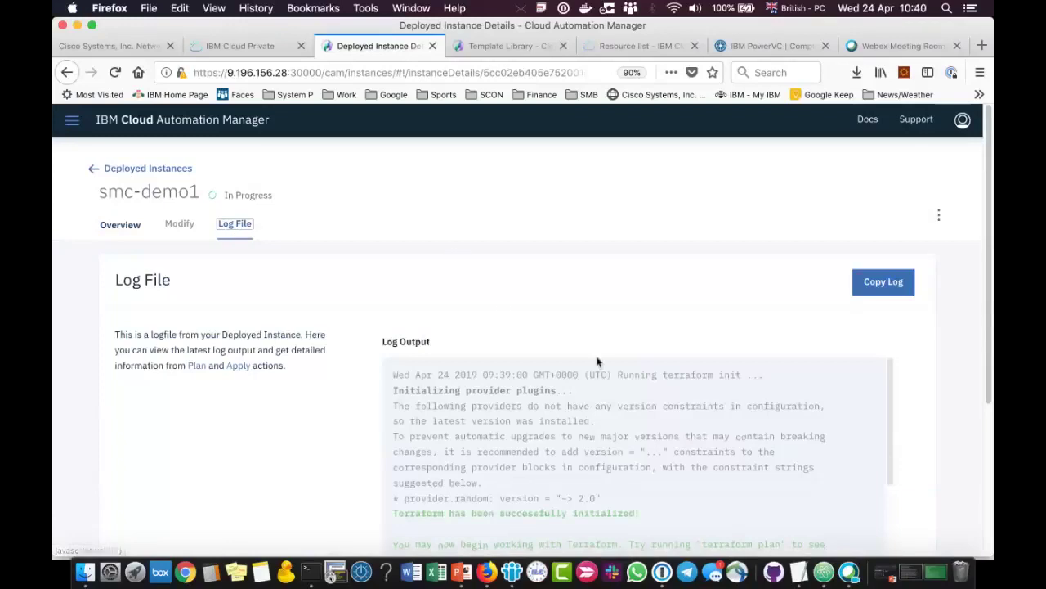
{"action": "scroll", "coordinate": [950, 421], "scroll_direction": "down", "scroll_amount": 5}
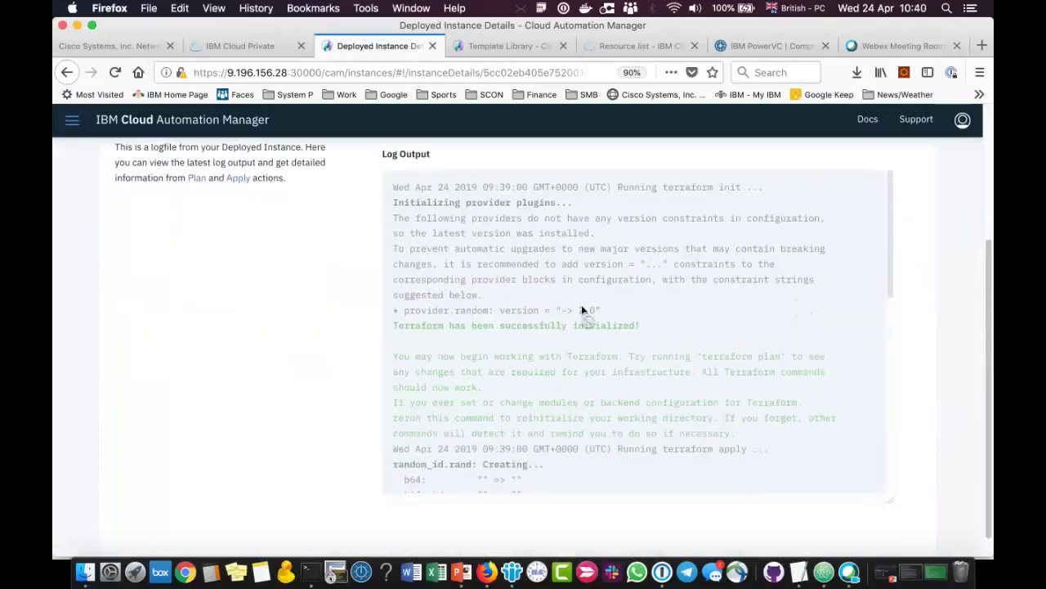
{"action": "scroll", "coordinate": [620, 309], "scroll_direction": "down", "scroll_amount": 5}
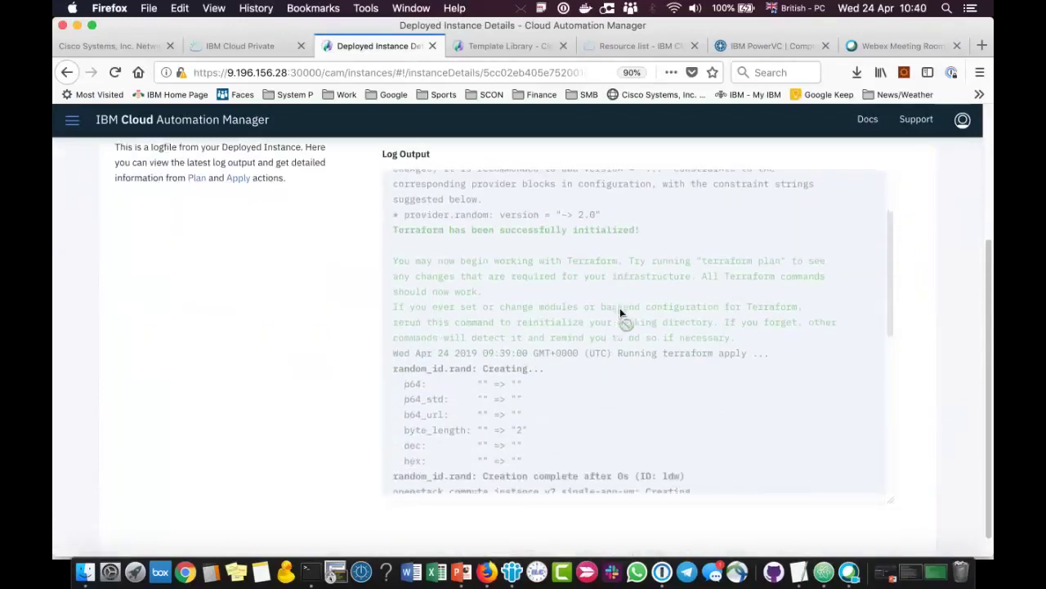
{"action": "scroll", "coordinate": [620, 310], "scroll_direction": "down", "scroll_amount": 2}
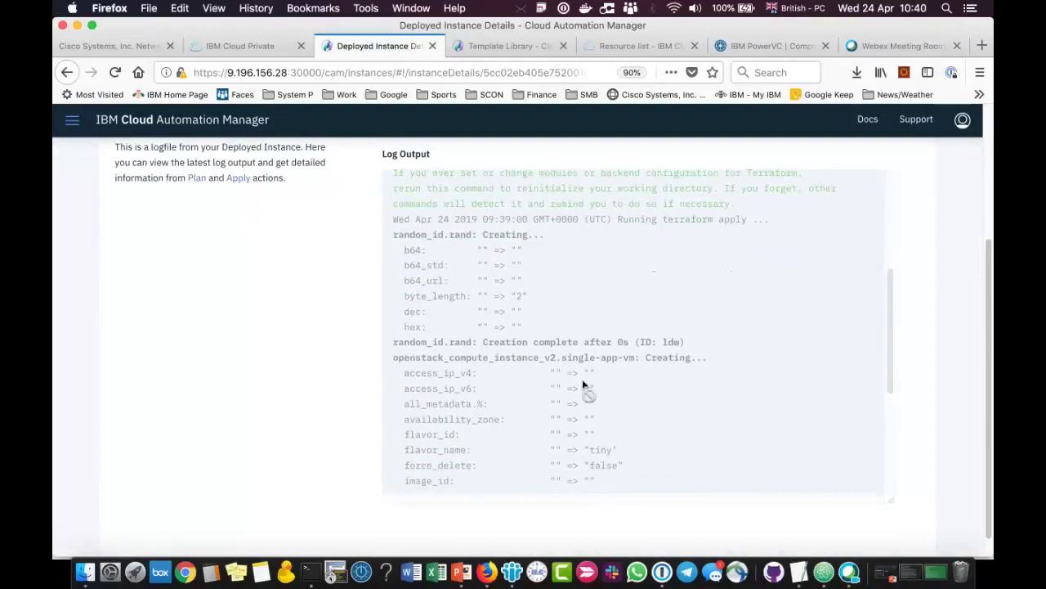
{"action": "scroll", "coordinate": [654, 343], "scroll_direction": "down", "scroll_amount": 6}
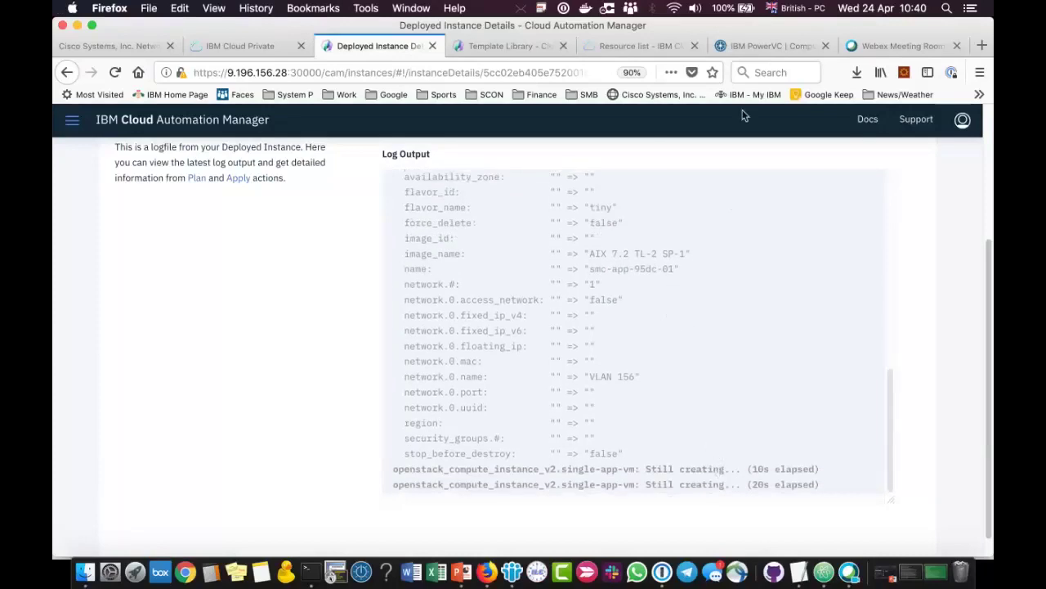
- Switch to IBM PowerVC and filter the virtual machines by "smc" to check the new VM's build
{"action": "left_click", "coordinate": [765, 46]}
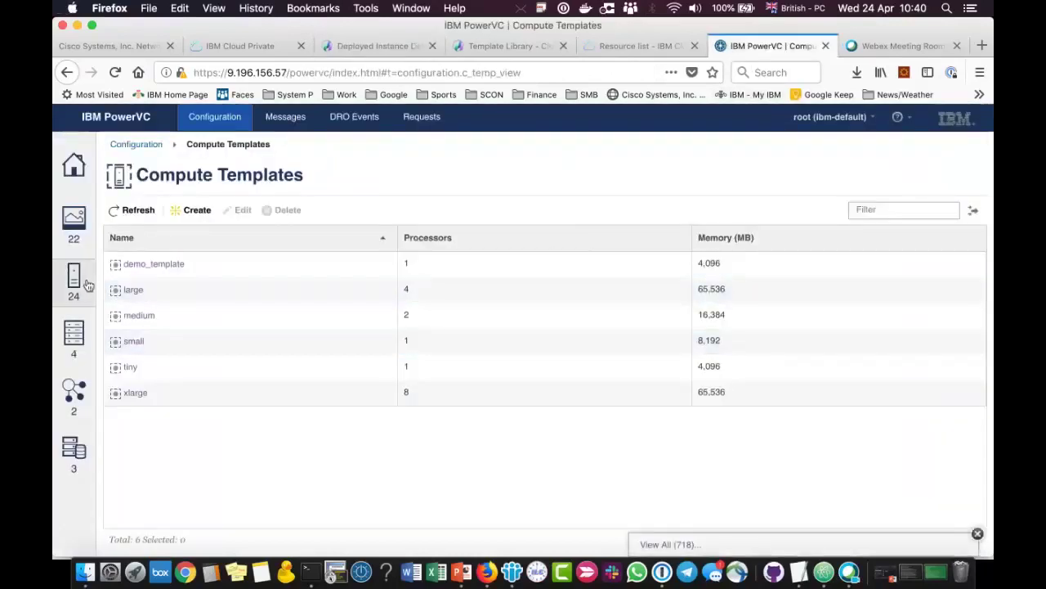
{"action": "left_click", "coordinate": [88, 284]}
{"action": "left_click", "coordinate": [920, 189]}
{"action": "type", "text": "smc"}
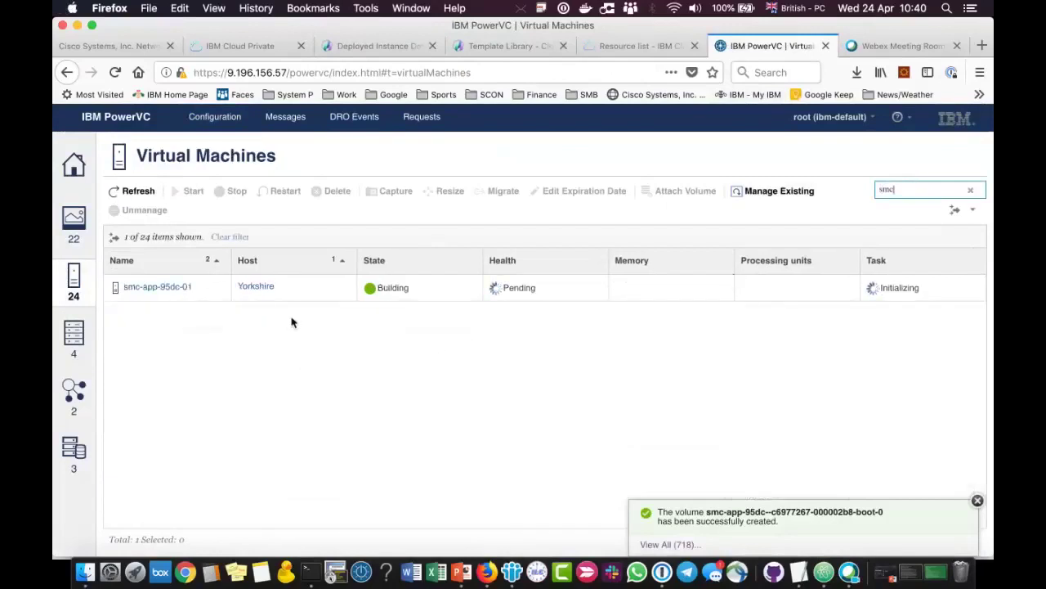
{"action": "left_click", "coordinate": [185, 299]}
- Return to Cloud Automation Manager's template library, open SMC - Single AIX App VM for editing, and review its metadata
{"action": "left_click", "coordinate": [498, 45]}
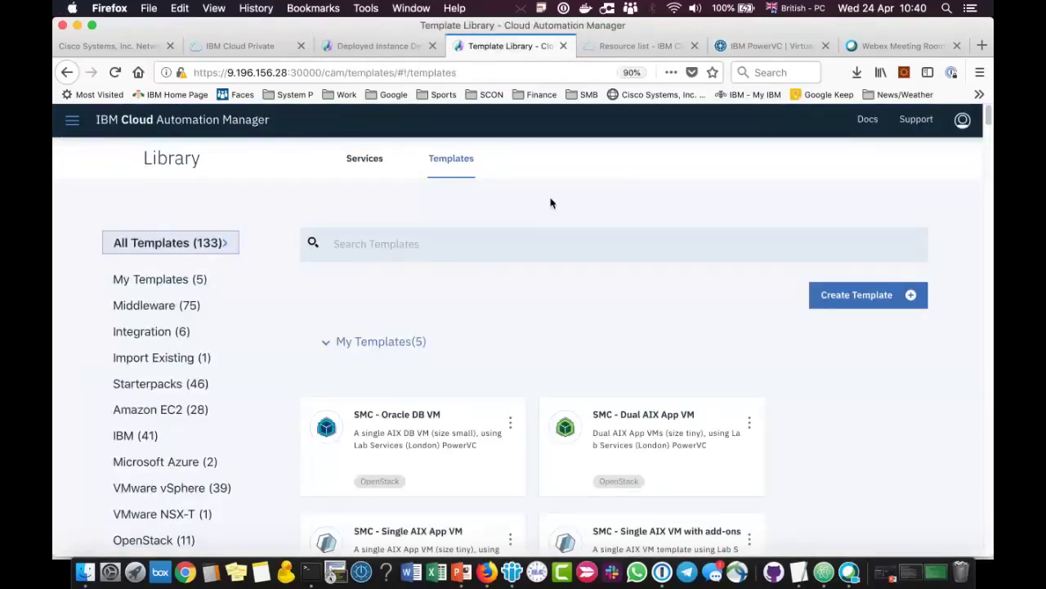
{"action": "scroll", "coordinate": [547, 206], "scroll_direction": "down", "scroll_amount": 5}
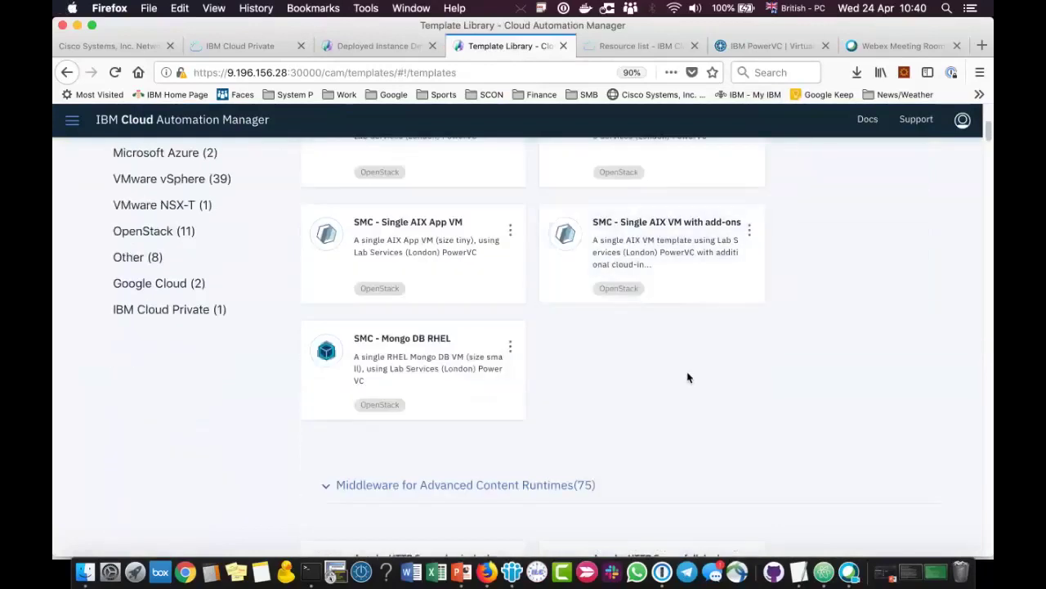
{"action": "scroll", "coordinate": [736, 368], "scroll_direction": "up", "scroll_amount": 3}
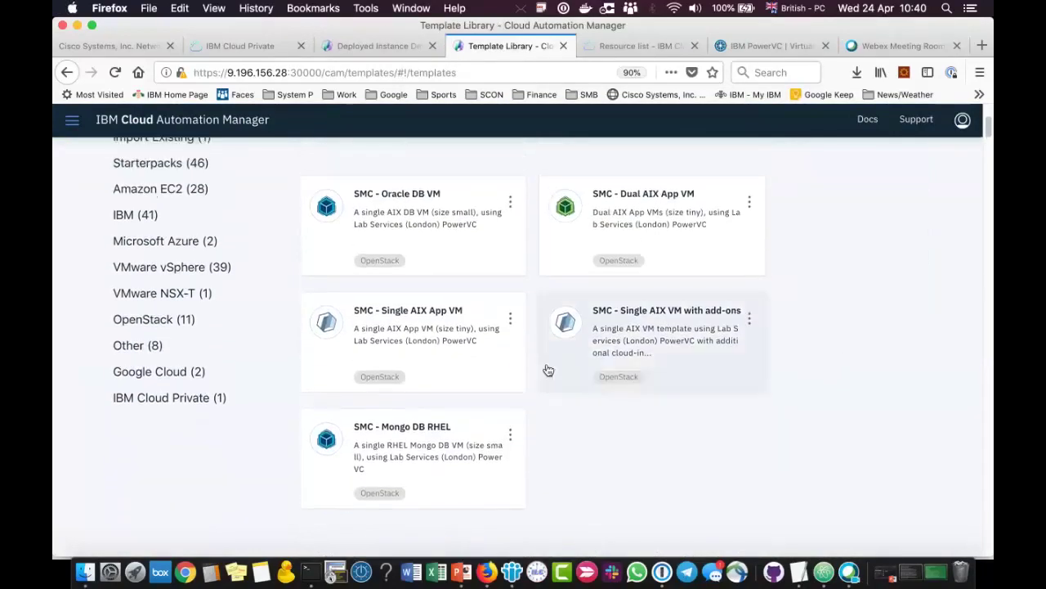
{"action": "left_click", "coordinate": [511, 319]}
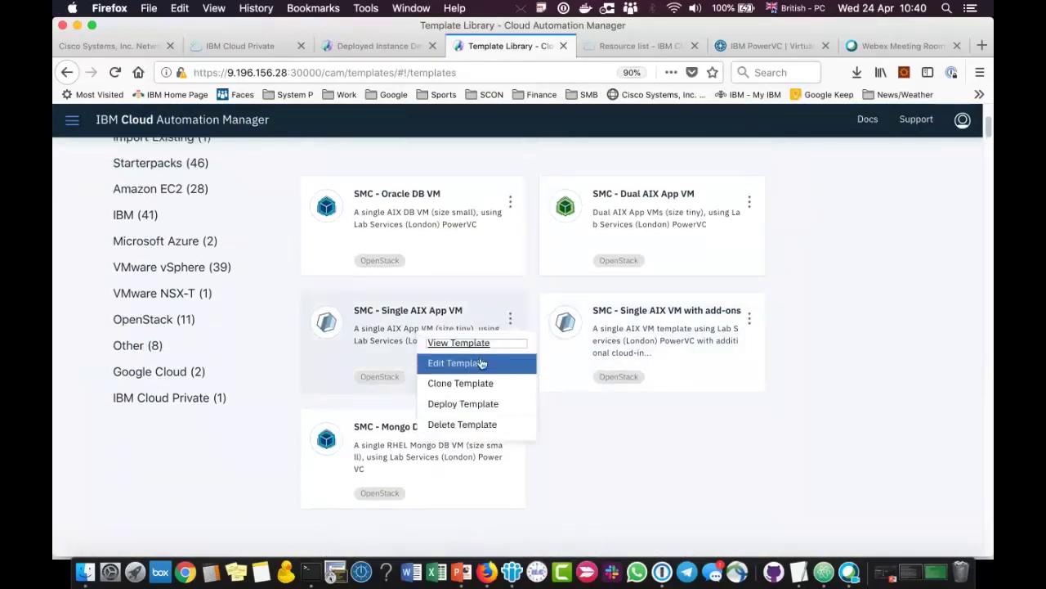
{"action": "left_click", "coordinate": [478, 363]}
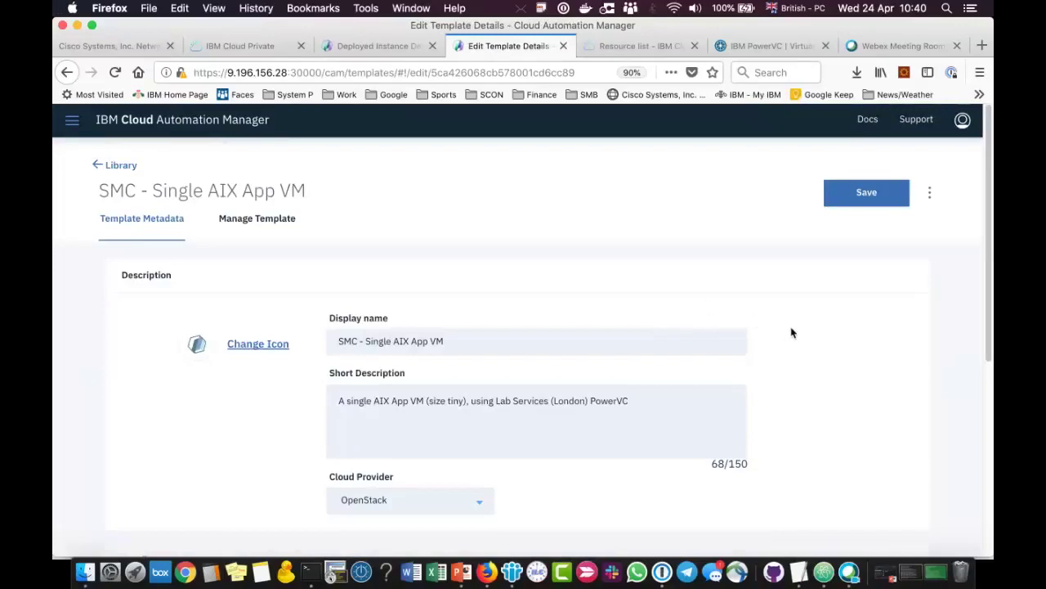
{"action": "scroll", "coordinate": [793, 330], "scroll_direction": "down", "scroll_amount": 1}
{"action": "scroll", "coordinate": [793, 329], "scroll_direction": "down", "scroll_amount": 3}
{"action": "scroll", "coordinate": [793, 332], "scroll_direction": "up", "scroll_amount": 4}
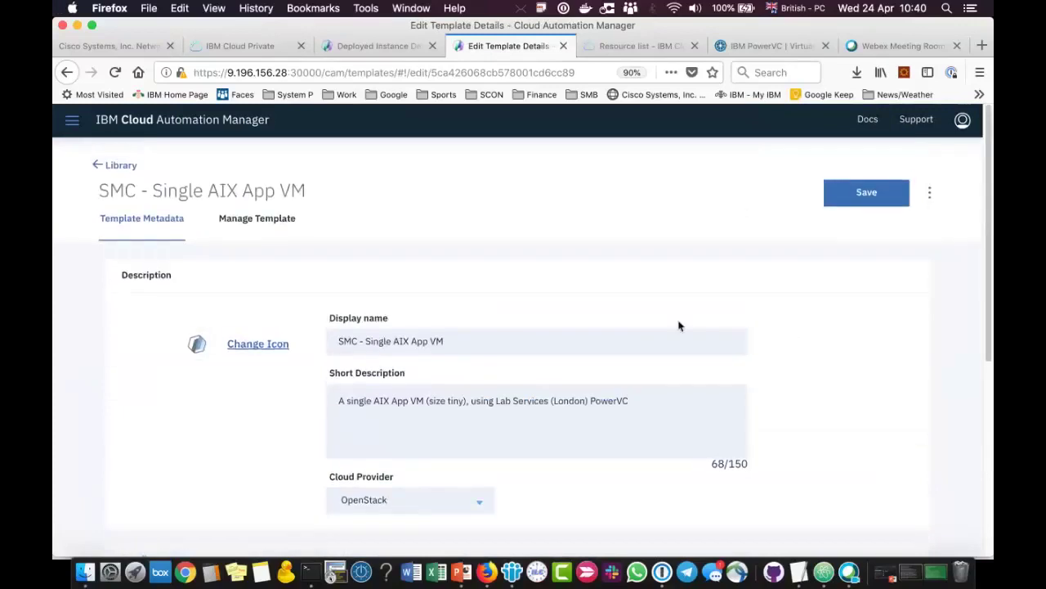
- Open version v1.0.1 from the template's version management, examine its Terraform source, and cancel the edit
{"action": "left_click", "coordinate": [269, 228]}
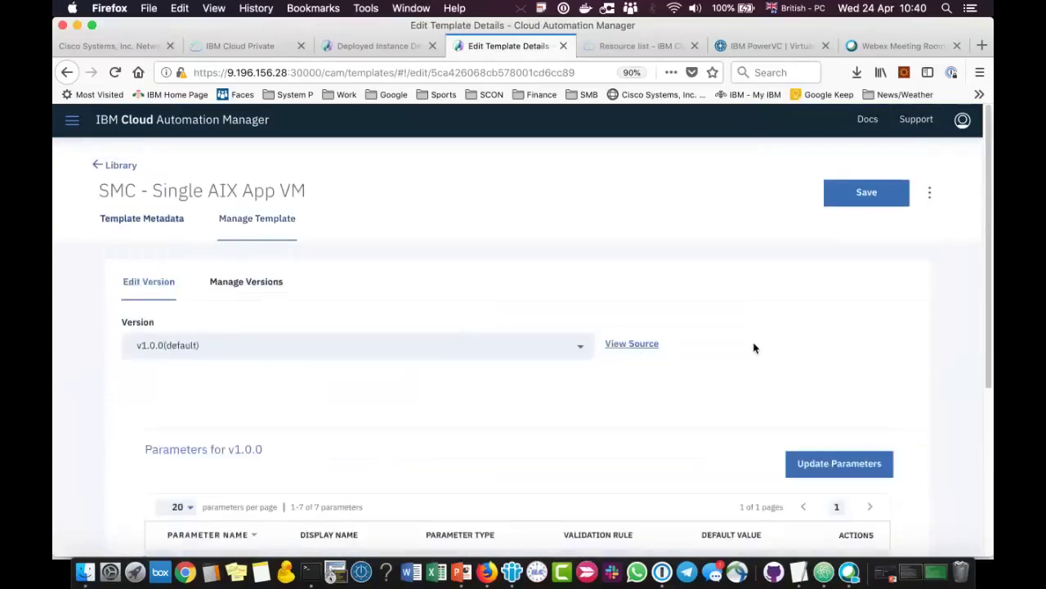
{"action": "left_click", "coordinate": [273, 286]}
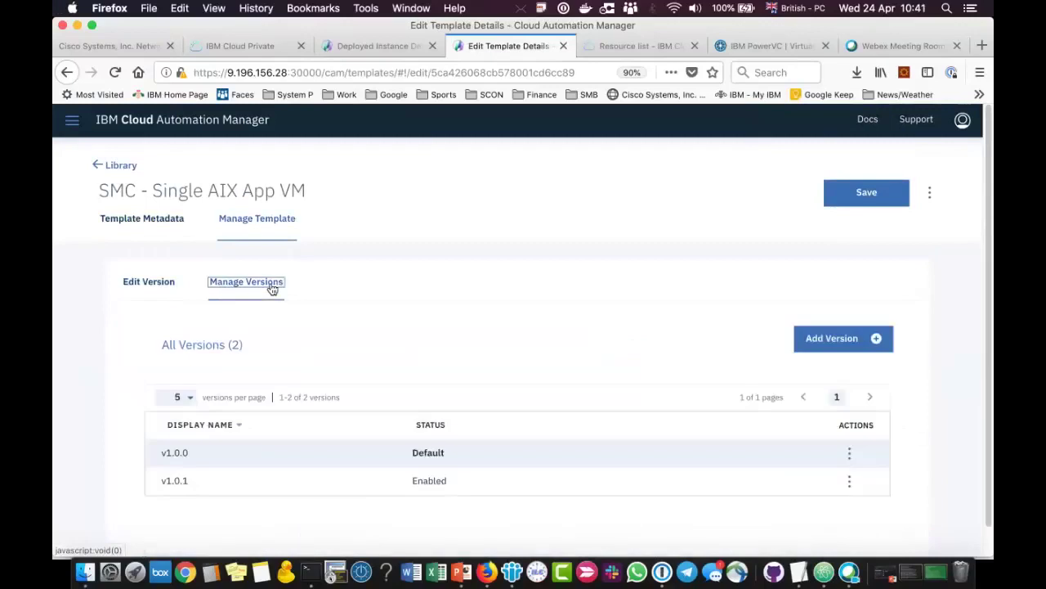
{"action": "left_click", "coordinate": [849, 482]}
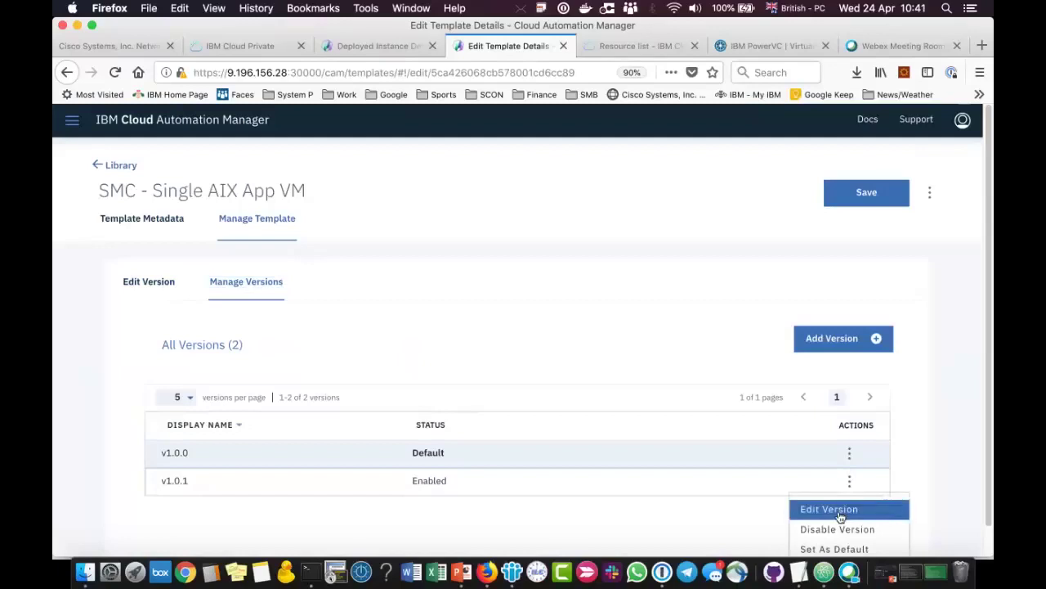
{"action": "left_click", "coordinate": [811, 507]}
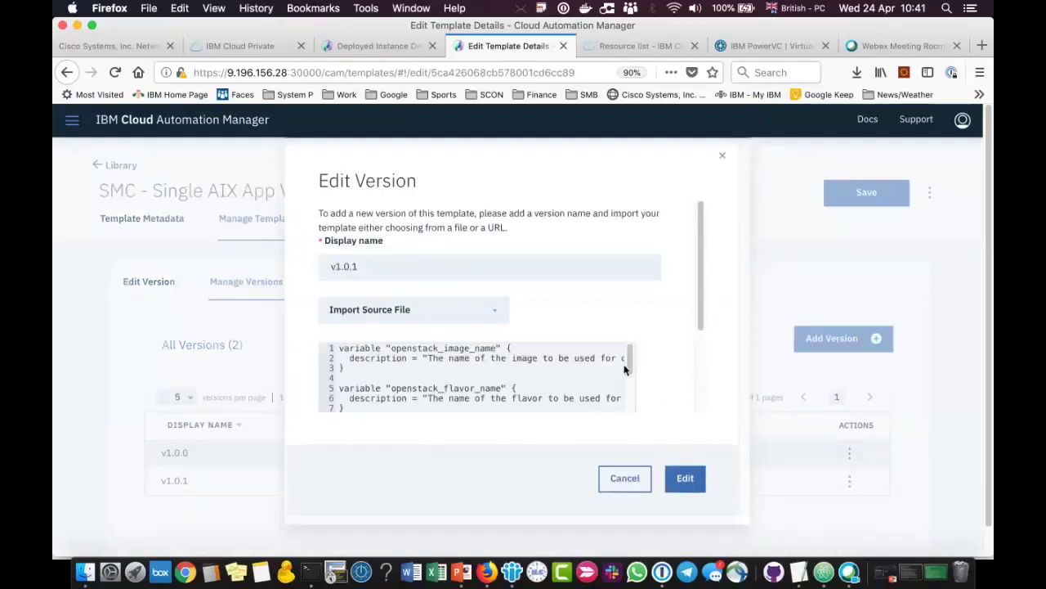
{"action": "left_click_drag", "start_coordinate": [630, 367], "coordinate": [631, 470]}
{"action": "left_click", "coordinate": [634, 485]}
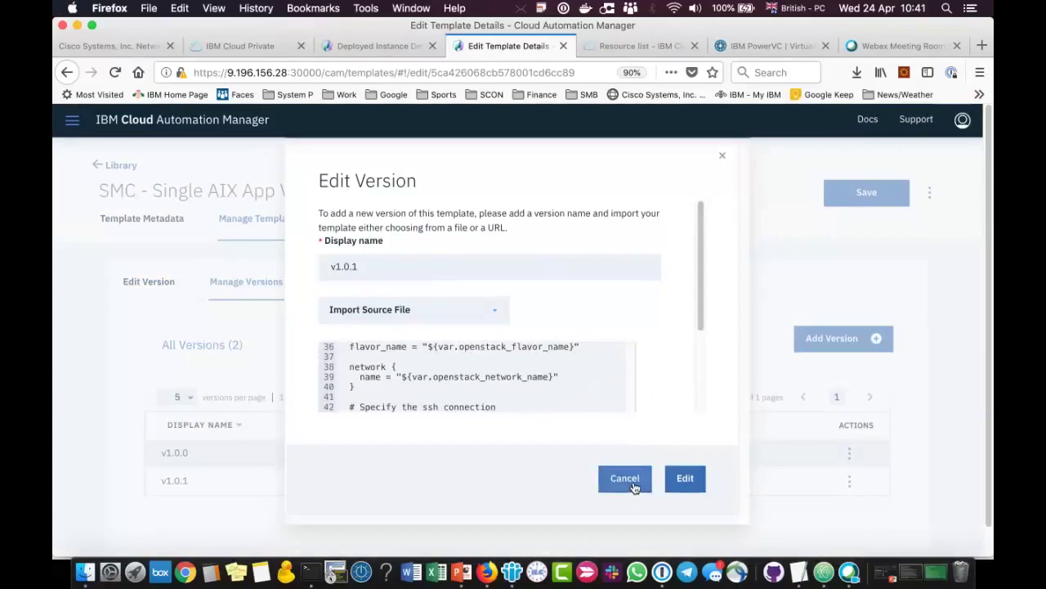
- Select version v1.0.1 of the template for editing and view its parameter list with default values
{"action": "left_click", "coordinate": [141, 284]}
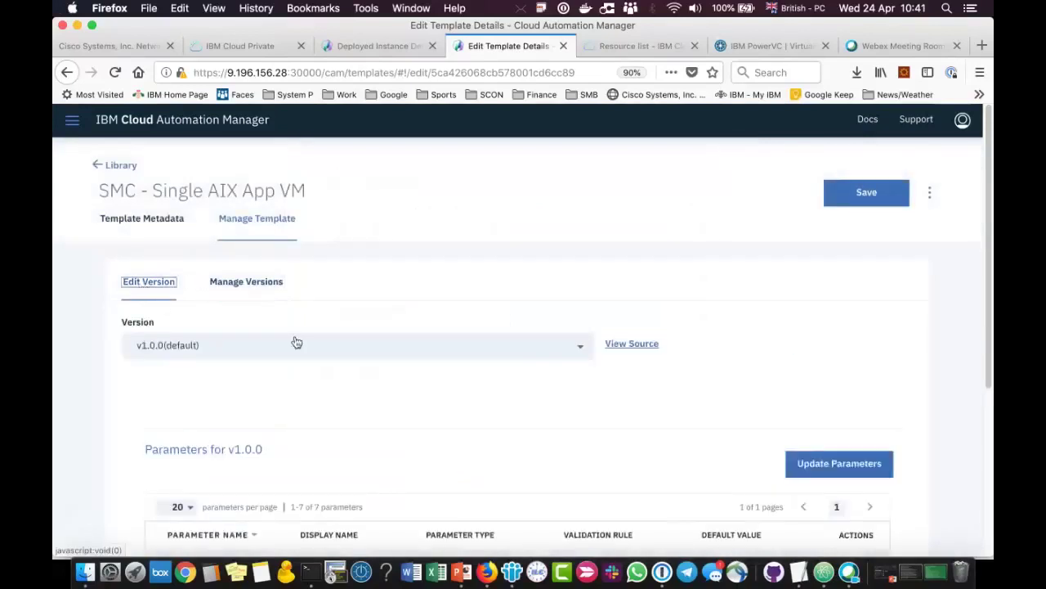
{"action": "left_click", "coordinate": [578, 349]}
{"action": "left_click", "coordinate": [578, 349]}
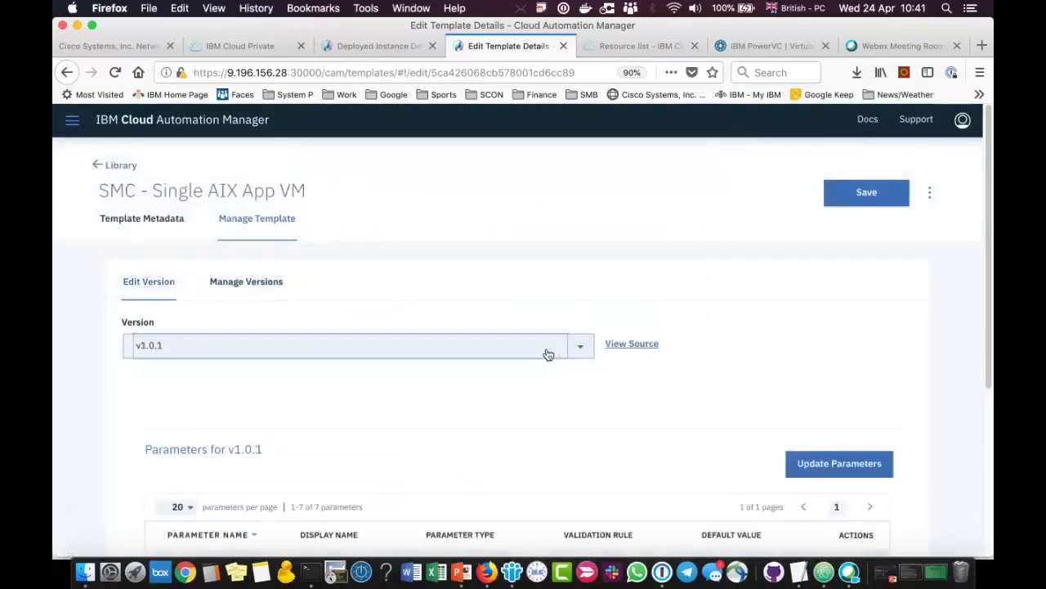
{"action": "scroll", "coordinate": [711, 309], "scroll_direction": "down", "scroll_amount": 3}
{"action": "scroll", "coordinate": [720, 309], "scroll_direction": "down", "scroll_amount": 2}
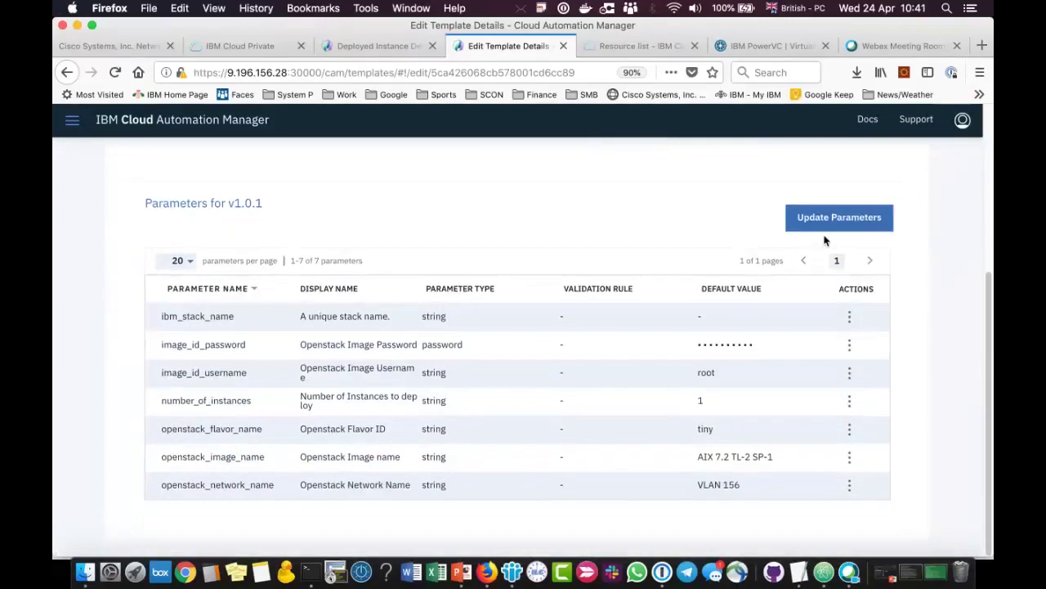
- Open the parameter update editor for v1.0.1, examine the JSON parameter definitions including their hidden and default attributes, and cancel without updating
{"action": "left_click", "coordinate": [840, 216]}
{"action": "scroll", "coordinate": [617, 376], "scroll_direction": "down", "scroll_amount": 5}
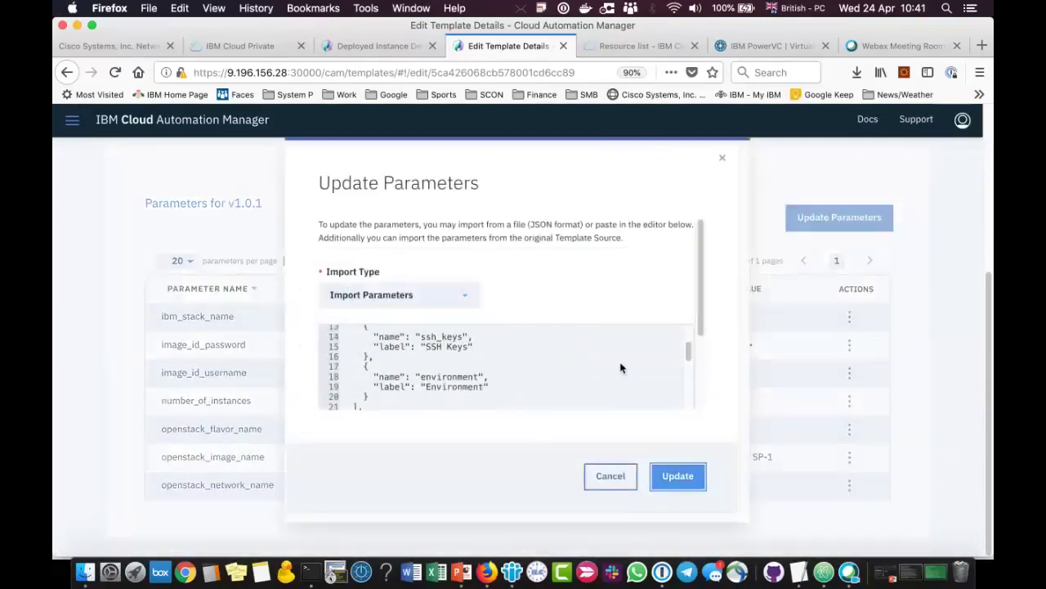
{"action": "scroll", "coordinate": [620, 369], "scroll_direction": "down", "scroll_amount": 6}
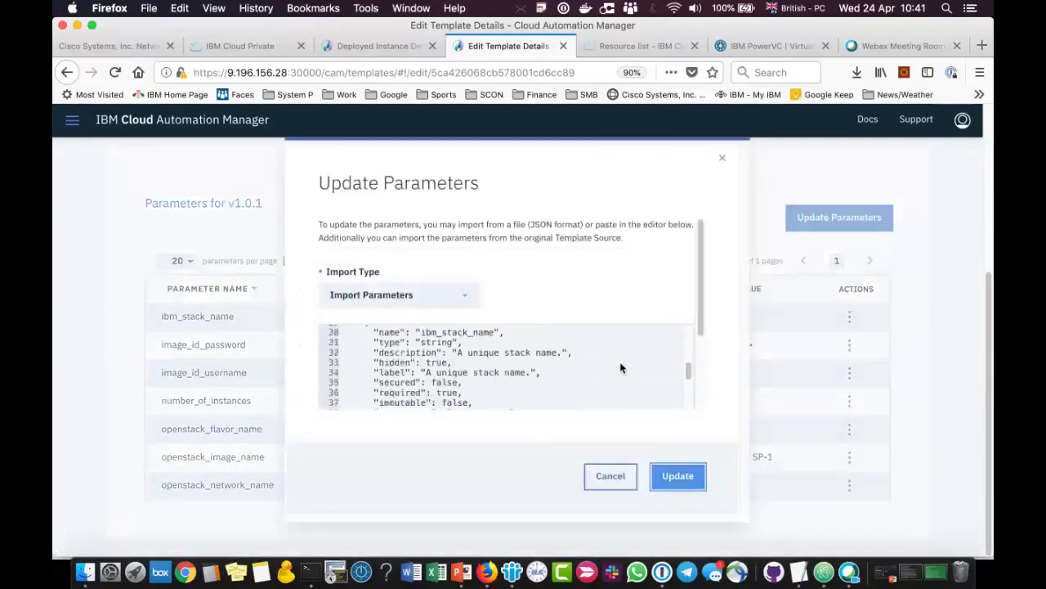
{"action": "scroll", "coordinate": [620, 369], "scroll_direction": "up", "scroll_amount": 1}
{"action": "scroll", "coordinate": [599, 367], "scroll_direction": "down", "scroll_amount": 4}
{"action": "scroll", "coordinate": [599, 368], "scroll_direction": "up", "scroll_amount": 1}
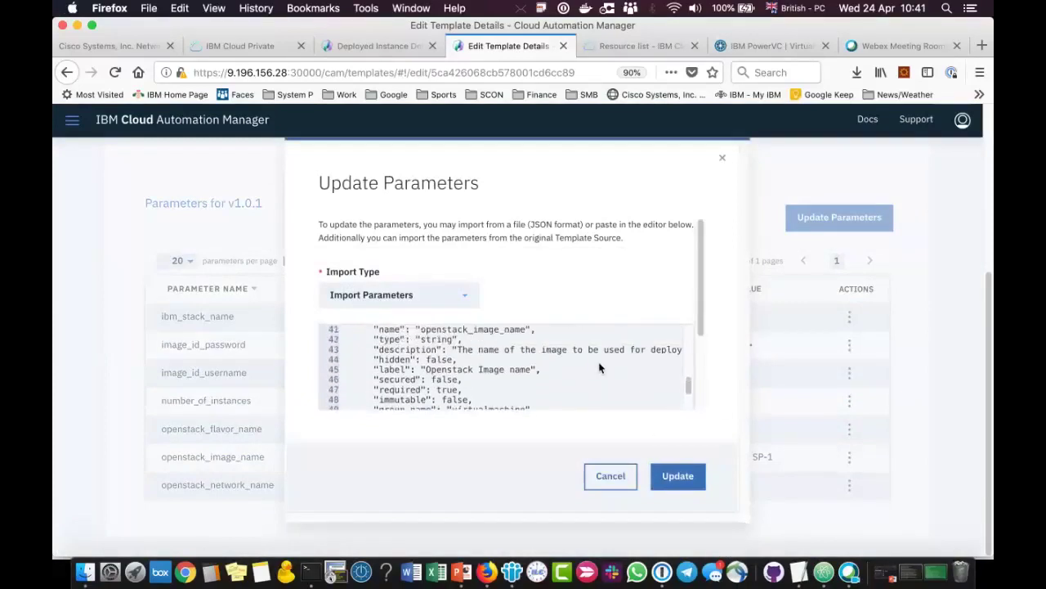
{"action": "scroll", "coordinate": [599, 368], "scroll_direction": "down", "scroll_amount": 4}
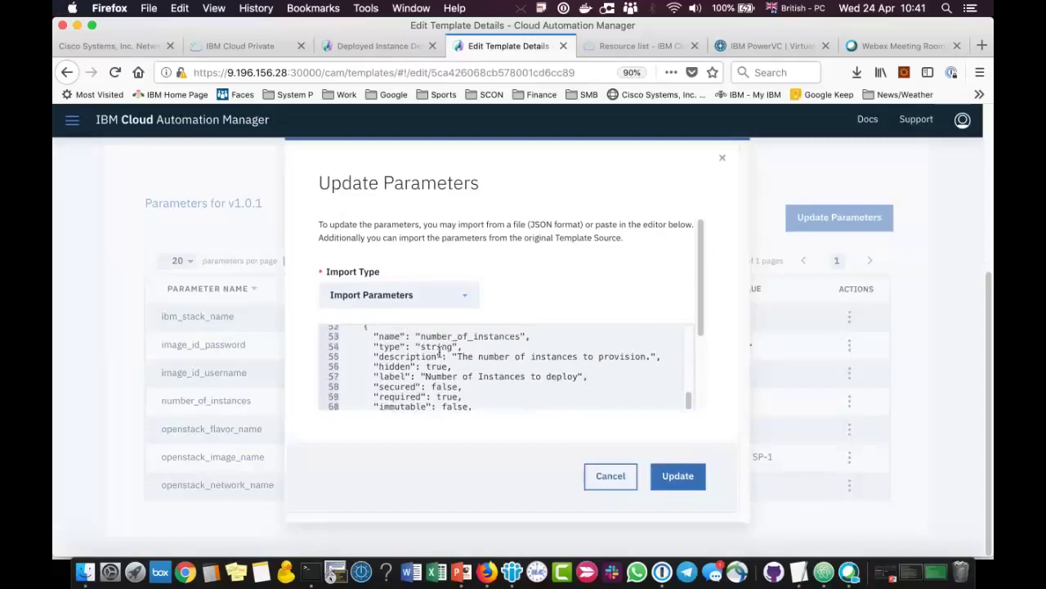
{"action": "scroll", "coordinate": [463, 361], "scroll_direction": "down", "scroll_amount": 4}
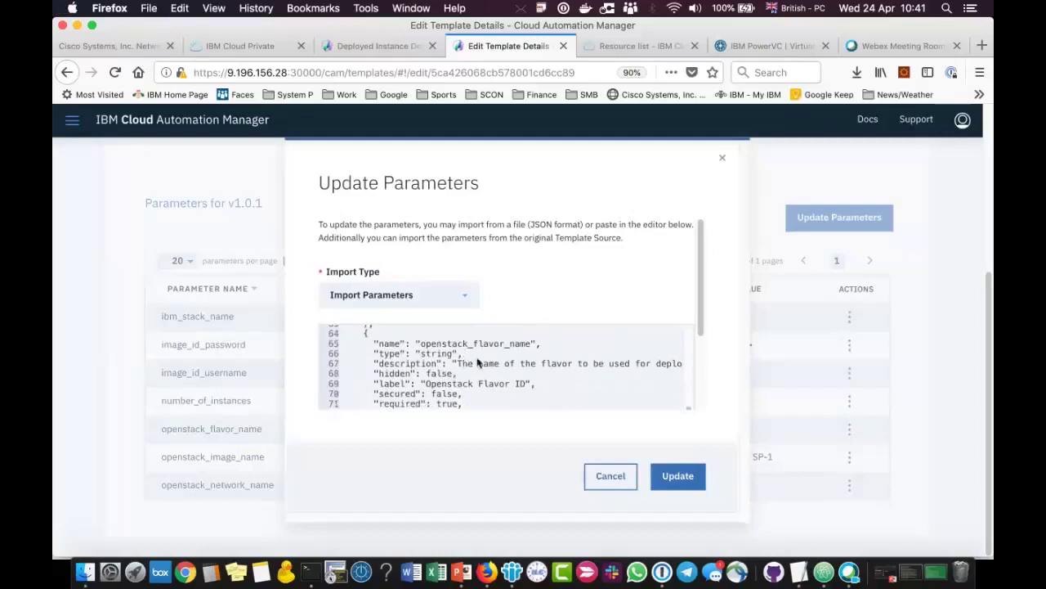
{"action": "scroll", "coordinate": [494, 357], "scroll_direction": "up", "scroll_amount": 3}
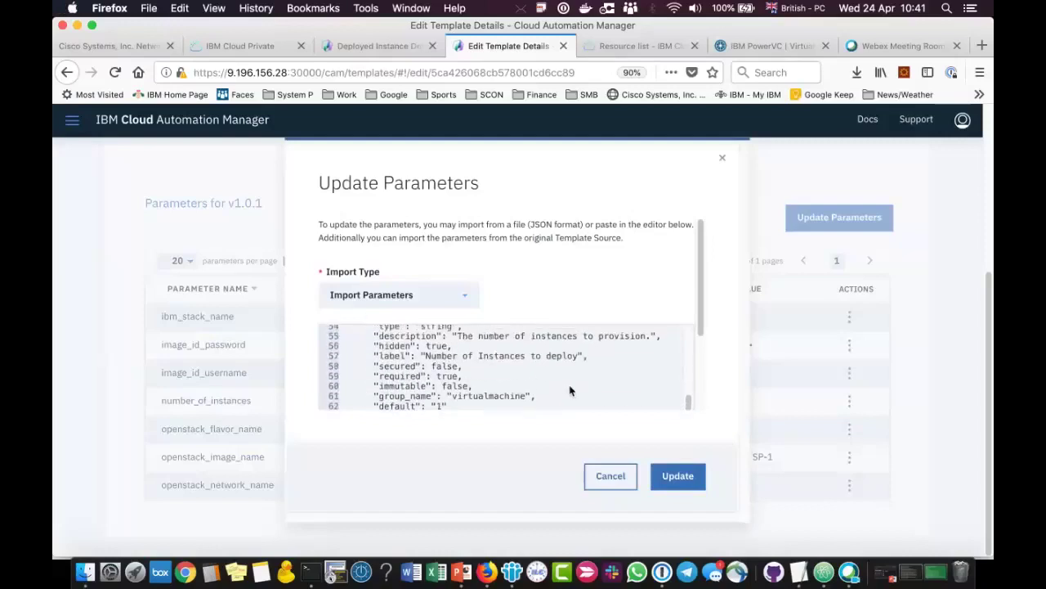
{"action": "left_click", "coordinate": [611, 477]}
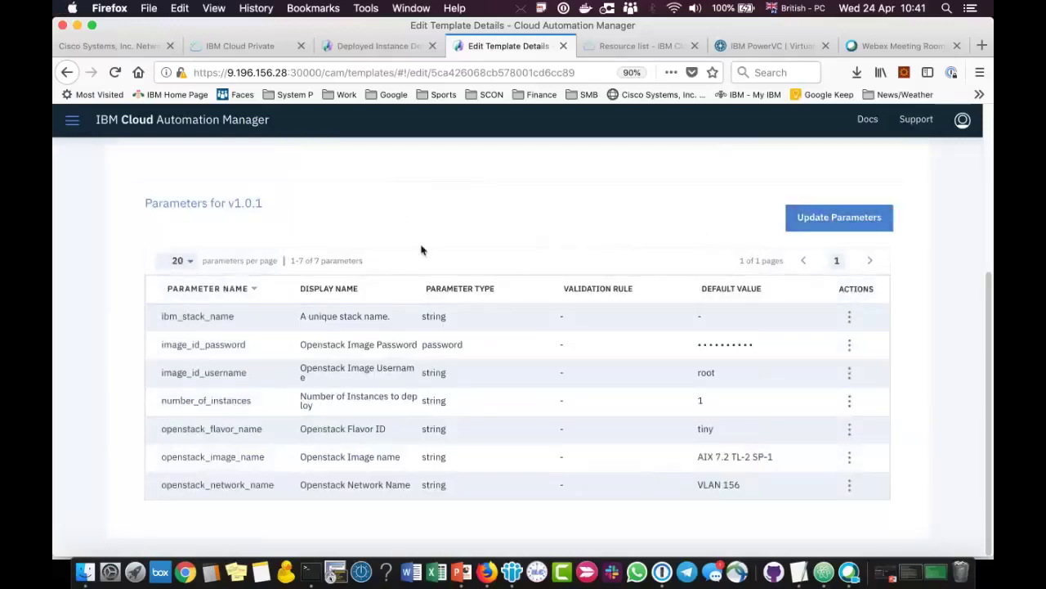
- Return to the template library and open the deployment form for version v1.0.1 of SMC - Single AIX App VM
{"action": "scroll", "coordinate": [281, 194], "scroll_direction": "up", "scroll_amount": 5}
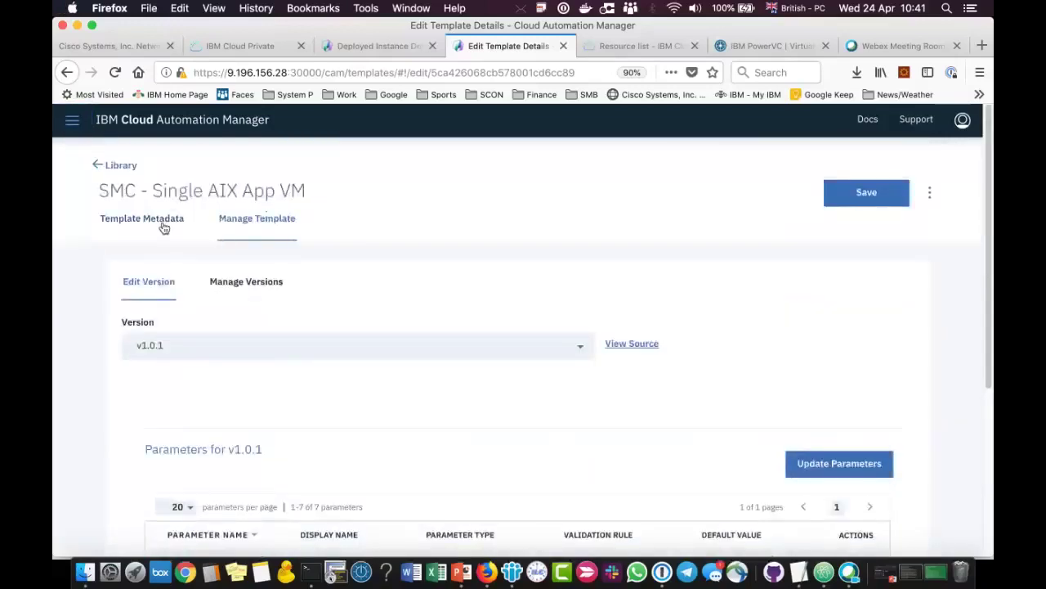
{"action": "left_click", "coordinate": [99, 165]}
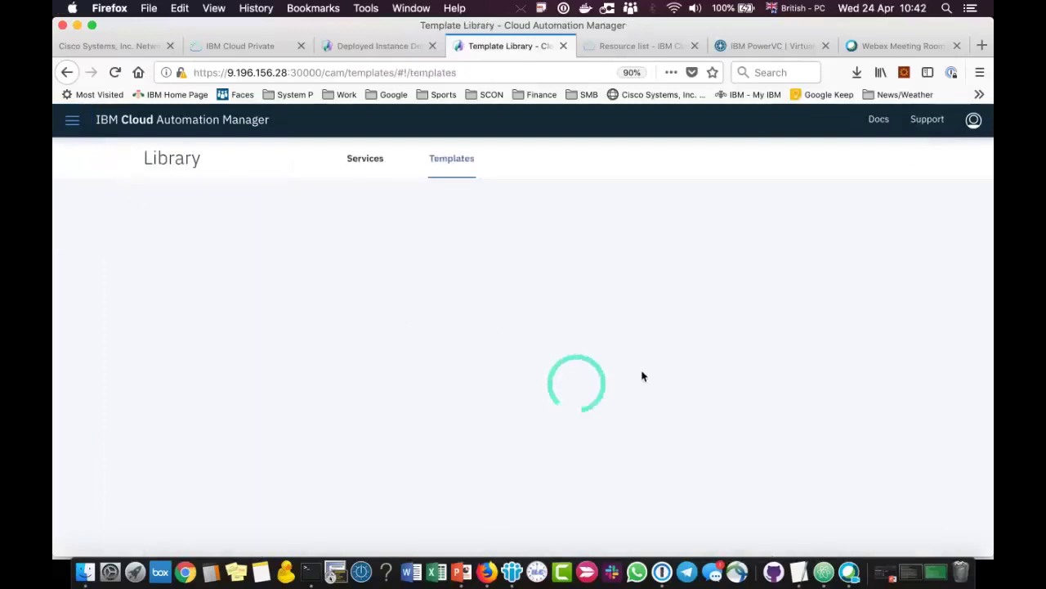
{"action": "scroll", "coordinate": [601, 364], "scroll_direction": "down", "scroll_amount": 5}
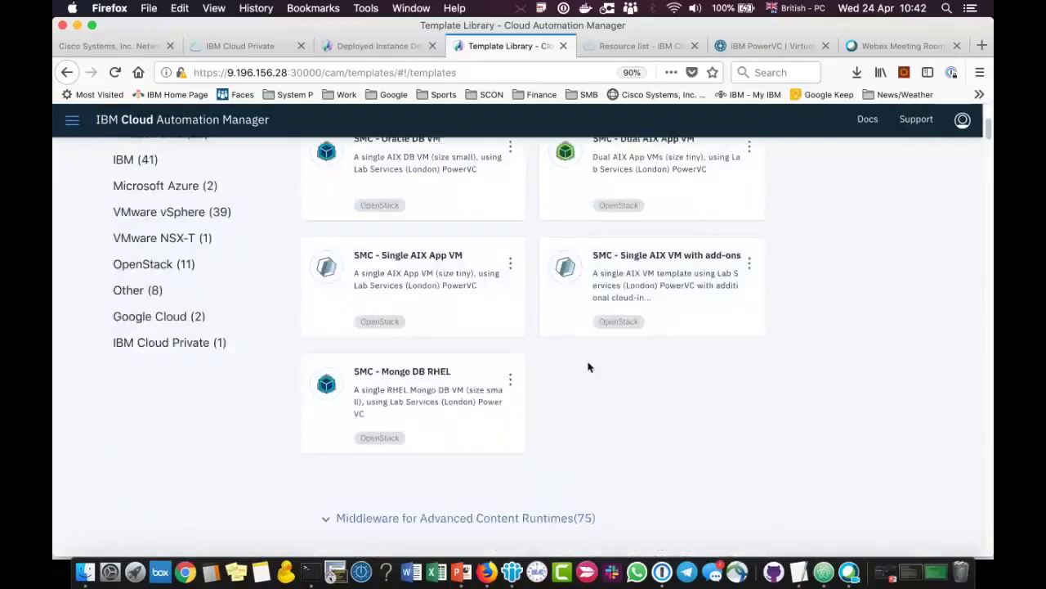
{"action": "left_click", "coordinate": [510, 263]}
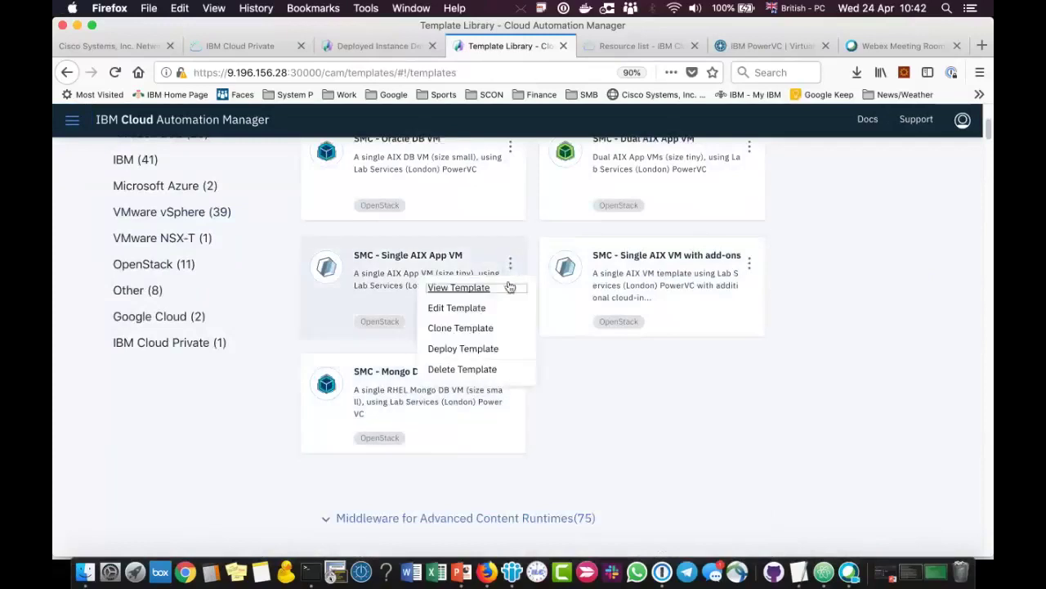
{"action": "left_click", "coordinate": [463, 348]}
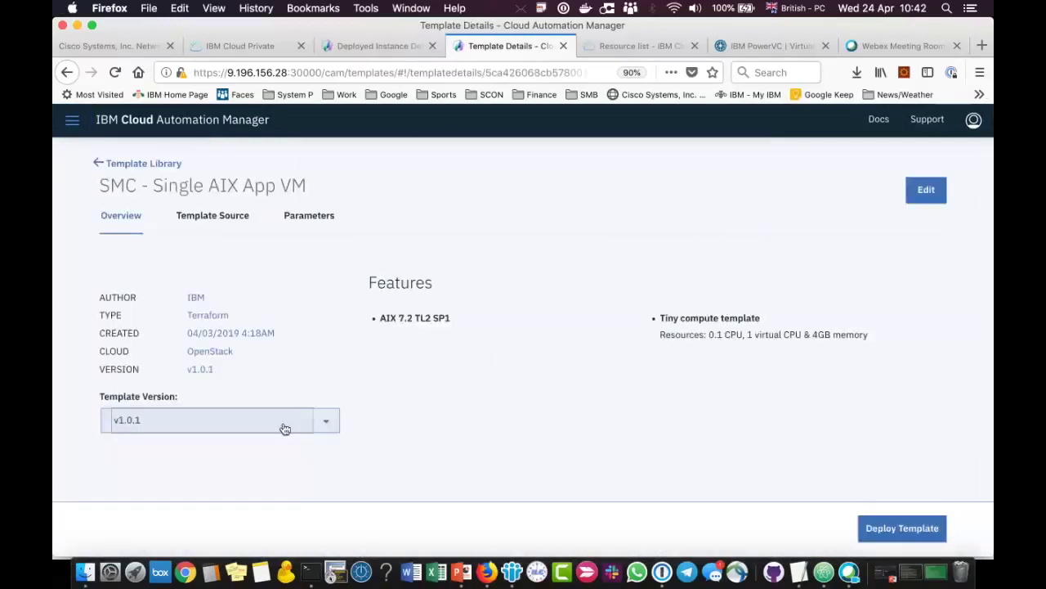
{"action": "left_click", "coordinate": [866, 528]}
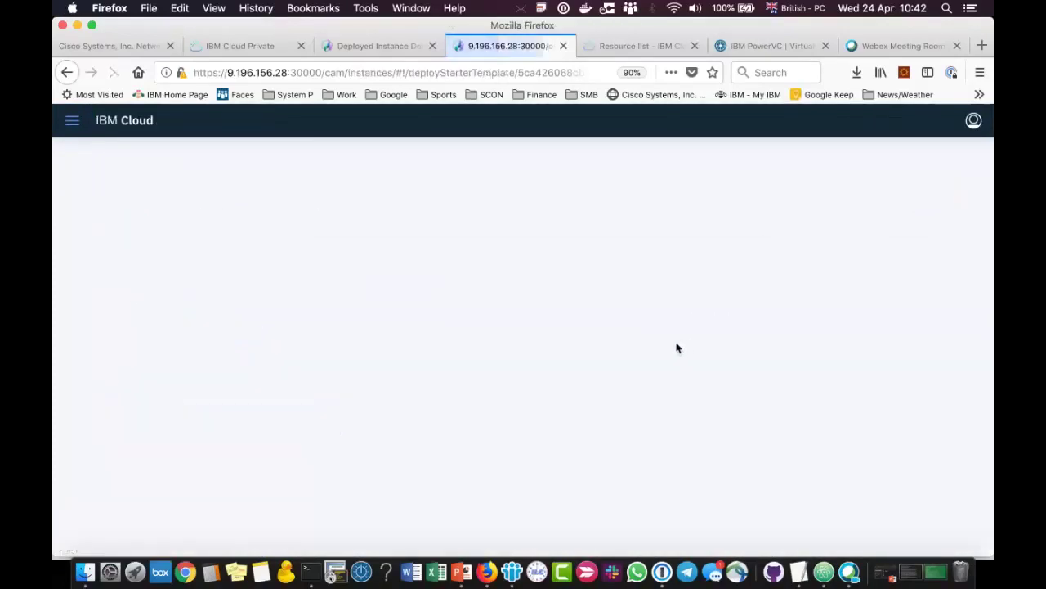
- Review the cloud connection and virtual machine input variables on the deployment form, and cancel the deployment
{"action": "scroll", "coordinate": [638, 343], "scroll_direction": "down", "scroll_amount": 5}
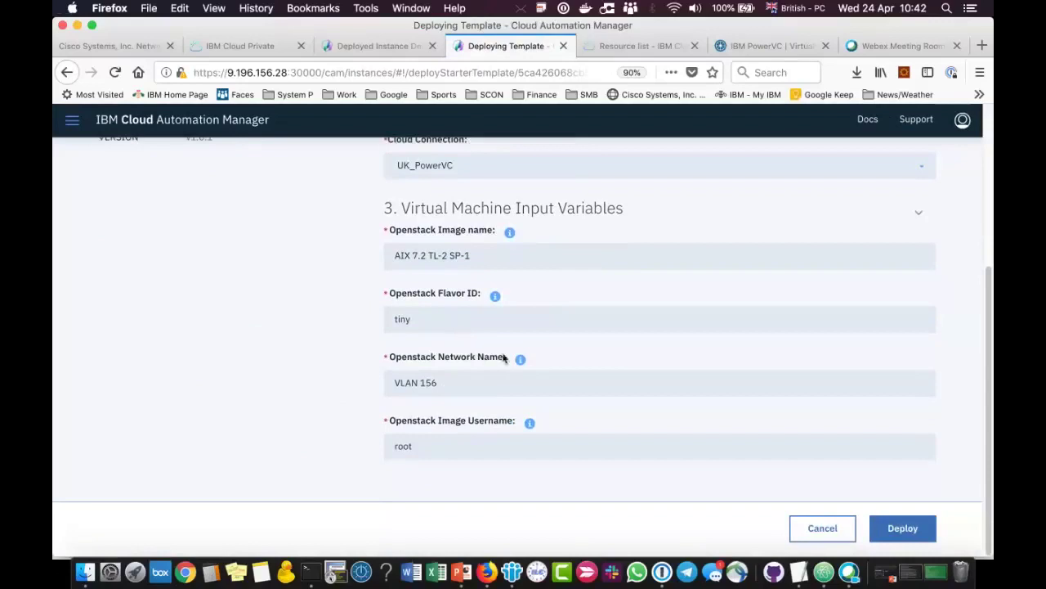
{"action": "scroll", "coordinate": [499, 339], "scroll_direction": "up", "scroll_amount": 1}
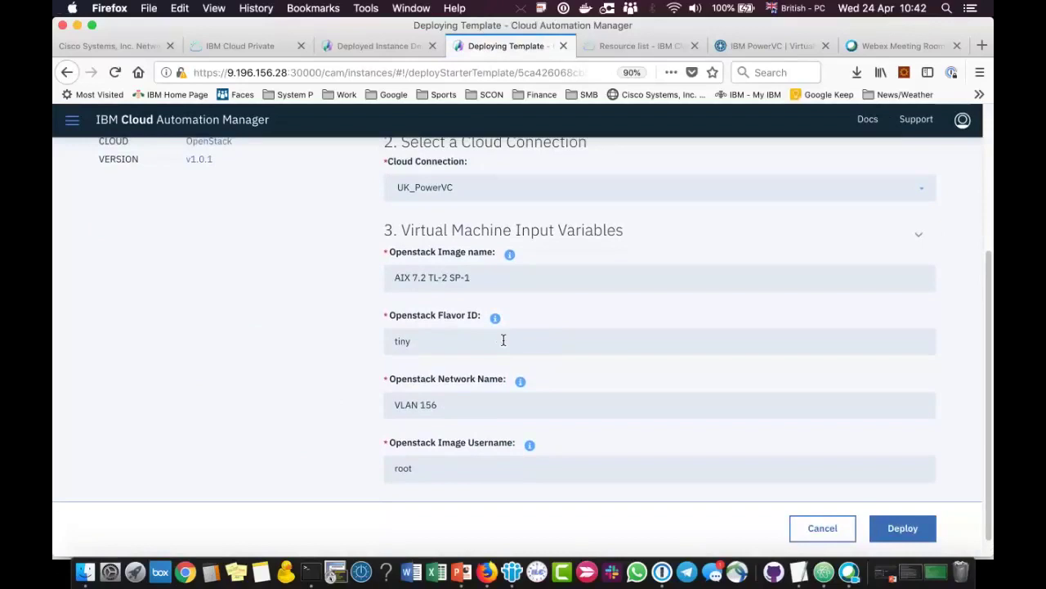
{"action": "left_click", "coordinate": [824, 527]}
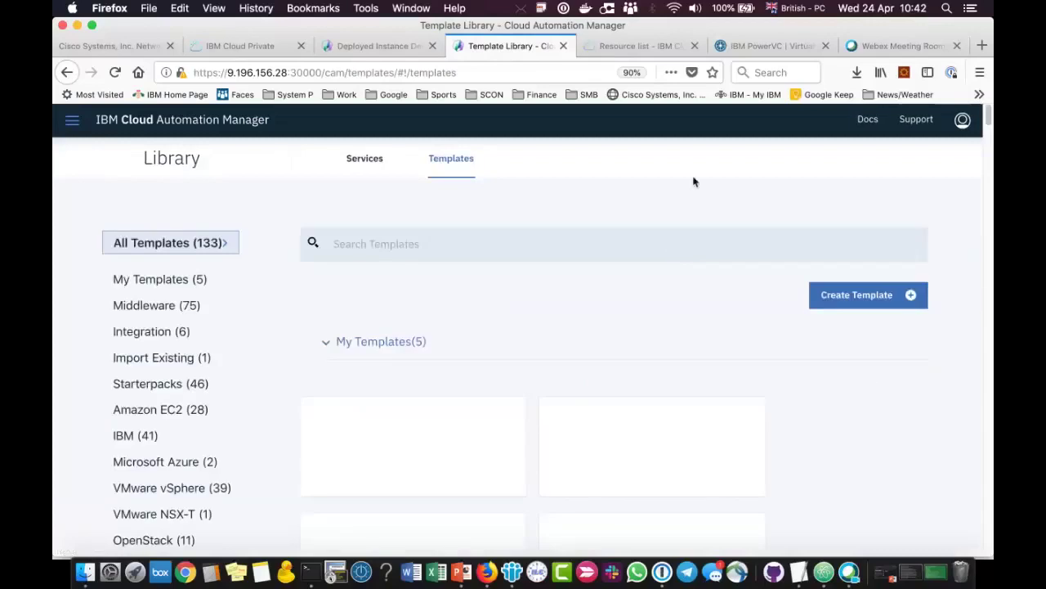
- Check the smc virtual machine's state in PowerVC, and review the deployed instance's log output in Cloud Automation Manager
{"action": "left_click", "coordinate": [750, 47]}
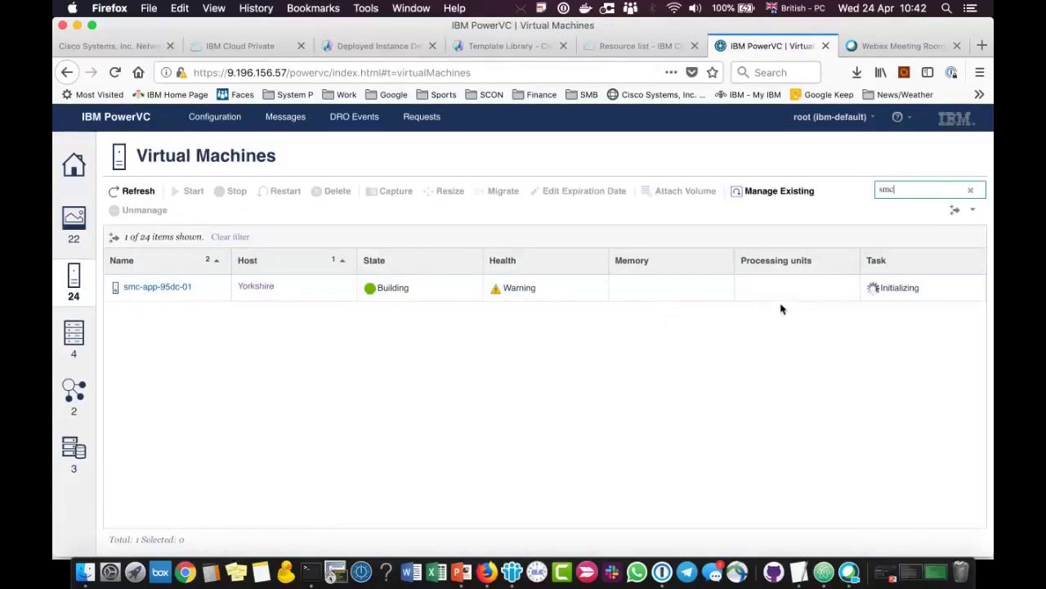
{"action": "left_click", "coordinate": [479, 46]}
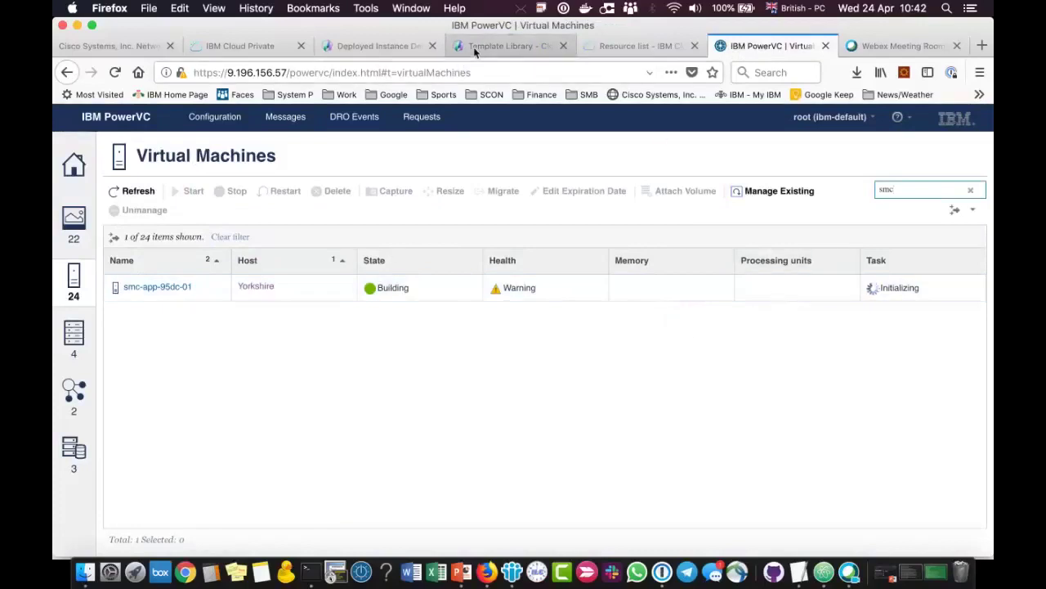
{"action": "left_click", "coordinate": [376, 46]}
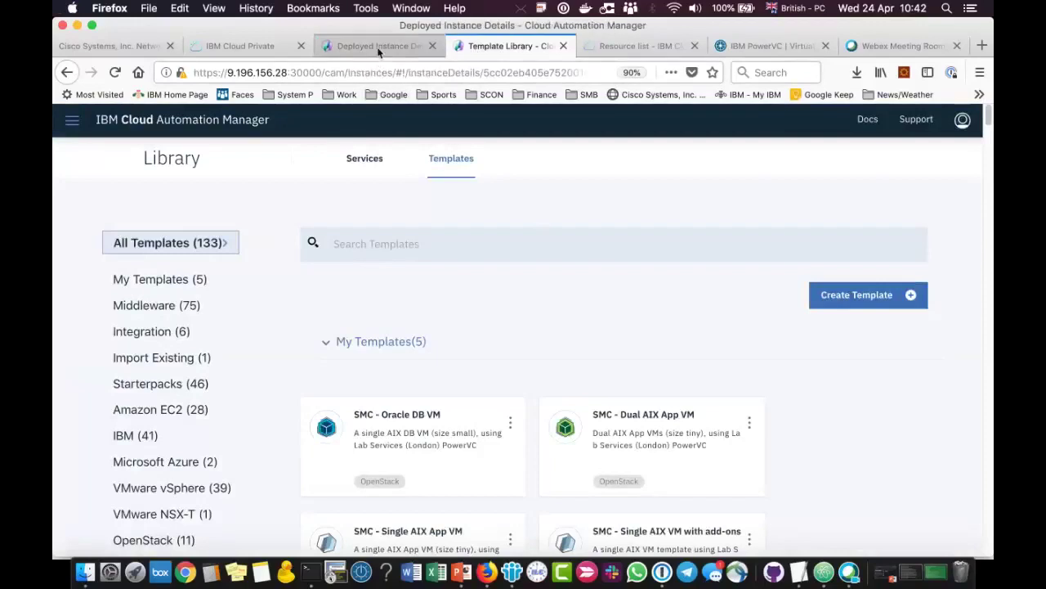
{"action": "scroll", "coordinate": [832, 360], "scroll_direction": "down", "scroll_amount": 4}
{"action": "scroll", "coordinate": [830, 350], "scroll_direction": "down", "scroll_amount": 6}
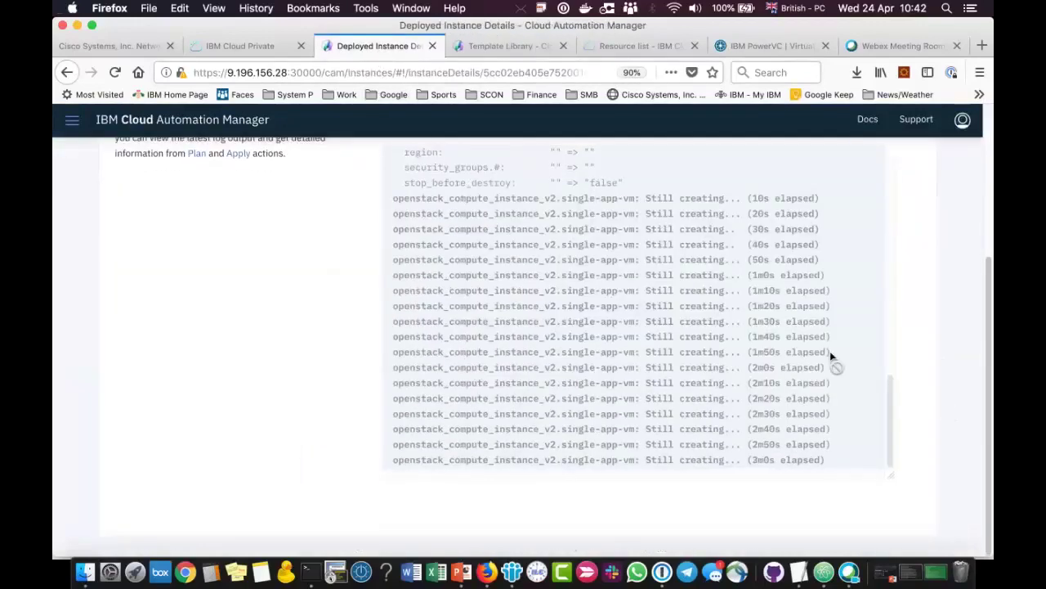
{"action": "scroll", "coordinate": [807, 347], "scroll_direction": "up", "scroll_amount": 15}
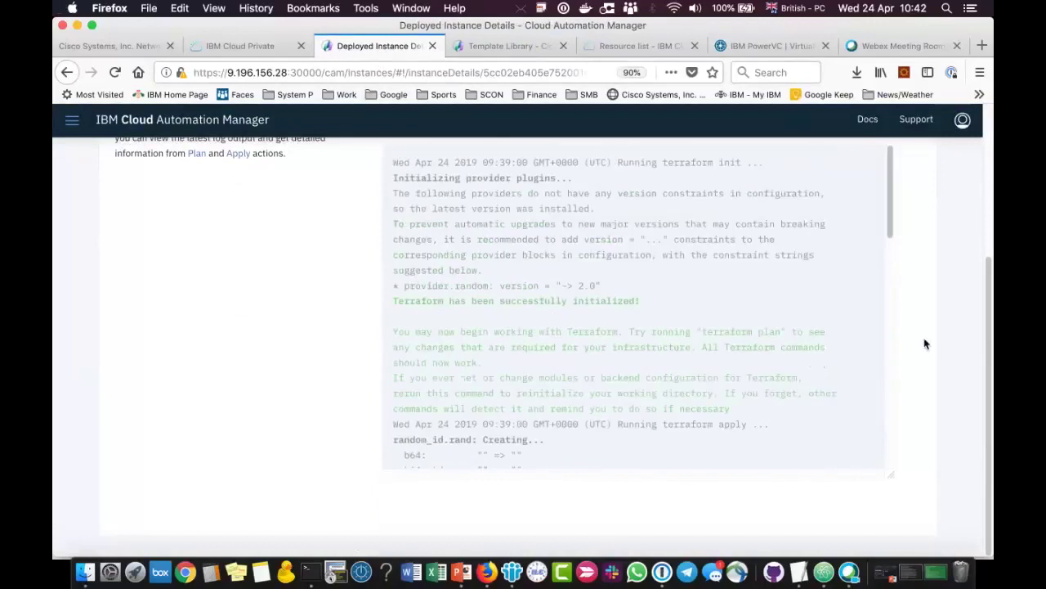
{"action": "scroll", "coordinate": [881, 350], "scroll_direction": "up", "scroll_amount": 6}
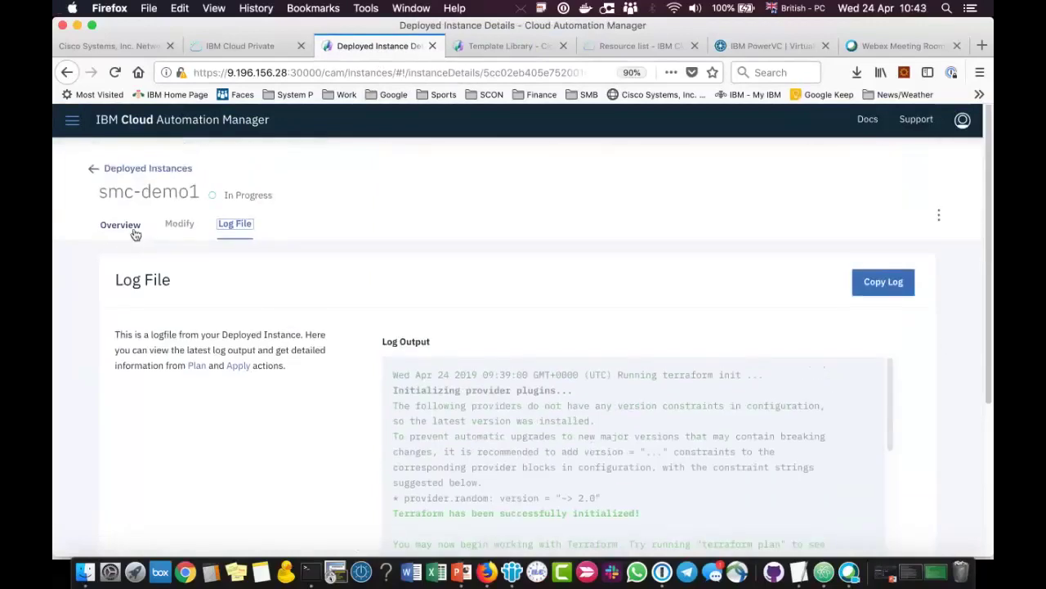
- View the smc-demo1 overview, and return to the deployed template instances list to check its status
{"action": "left_click", "coordinate": [135, 230]}
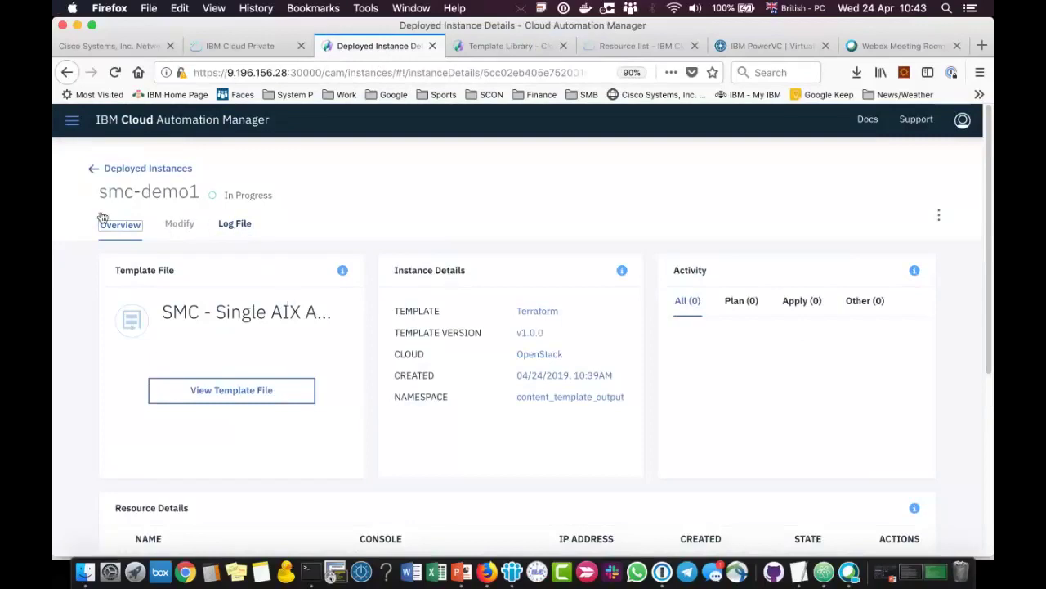
{"action": "left_click", "coordinate": [119, 170]}
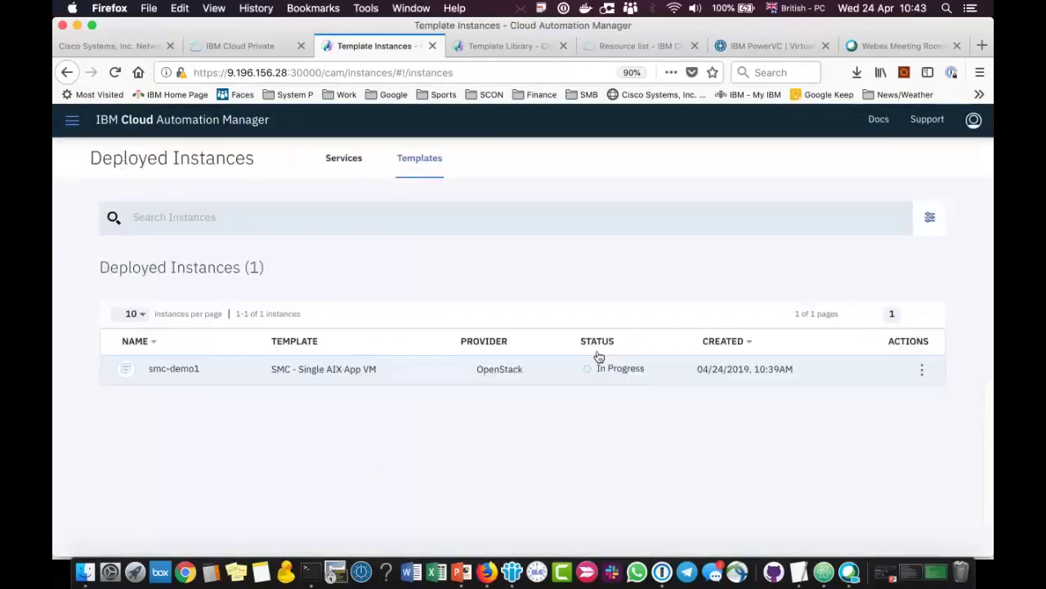
{"action": "left_click", "coordinate": [72, 120]}
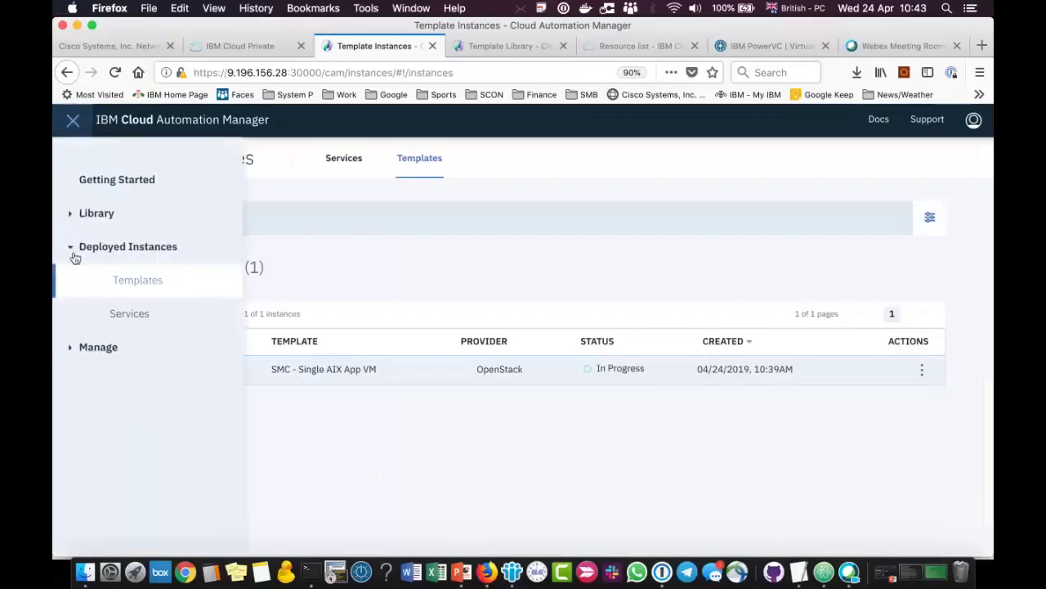
{"action": "left_click", "coordinate": [127, 278]}
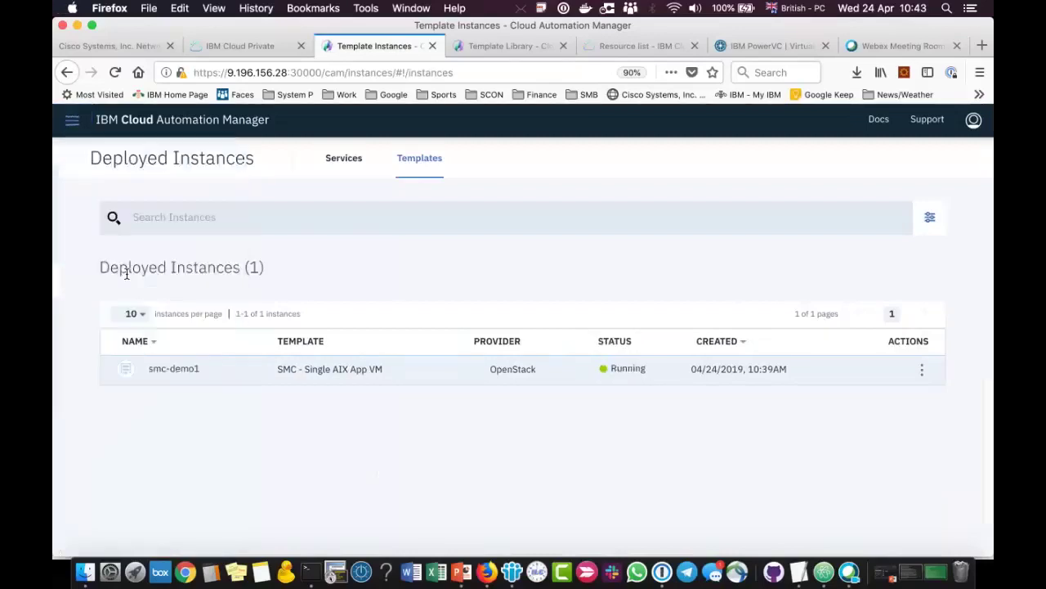
- View the details of the smc-demo1 instance and compare them with its virtual machine in PowerVC
{"action": "left_click", "coordinate": [922, 373]}
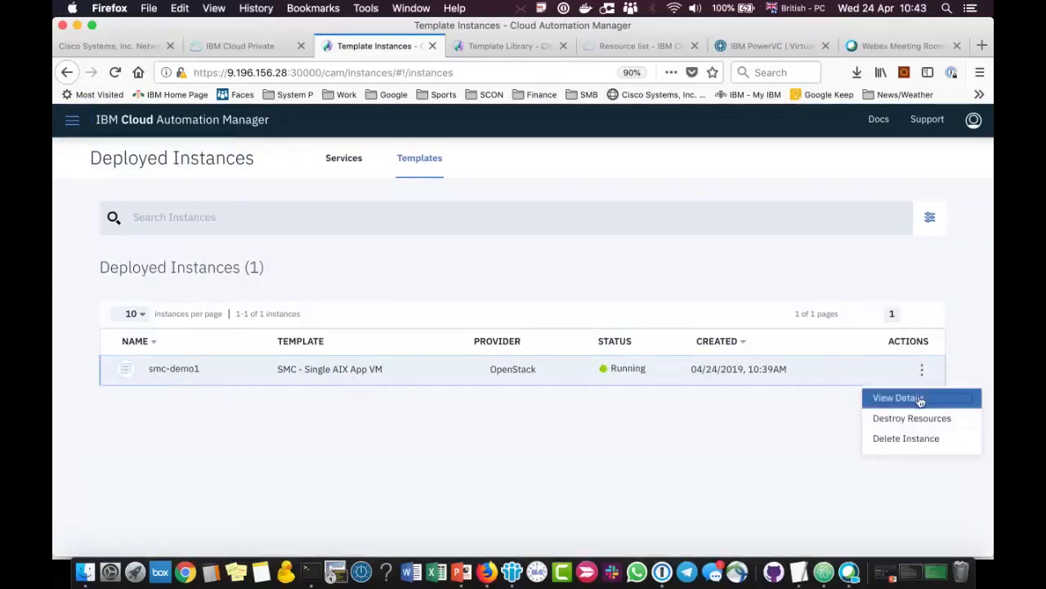
{"action": "left_click", "coordinate": [922, 399]}
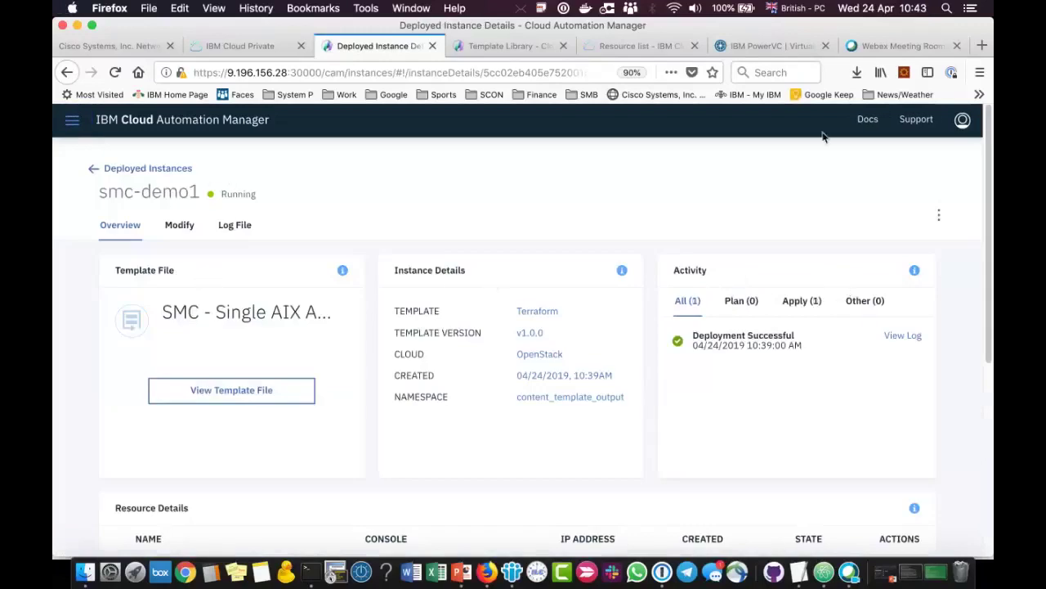
{"action": "left_click", "coordinate": [787, 49]}
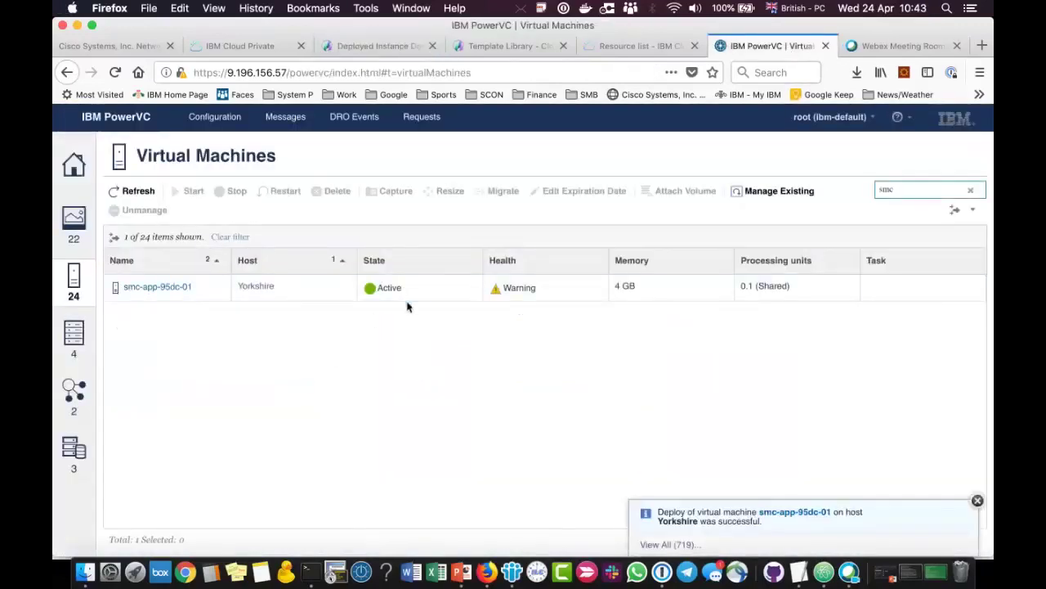
{"action": "left_click", "coordinate": [347, 50]}
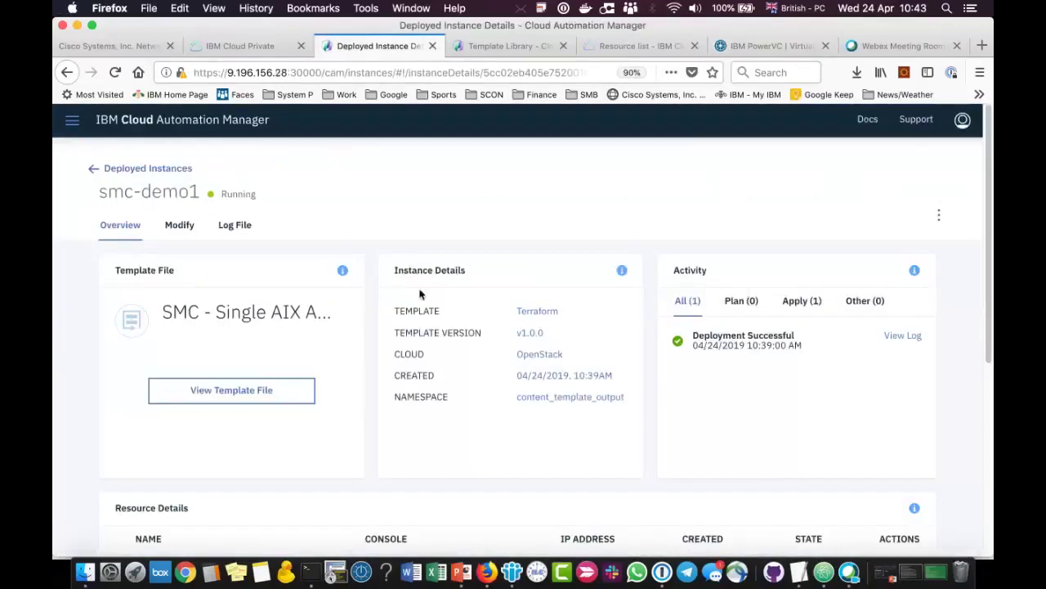
- Start modifying the smc-demo1 instance, keeping template version v1.0.0, and proceed to editing its parameters
{"action": "left_click", "coordinate": [179, 226]}
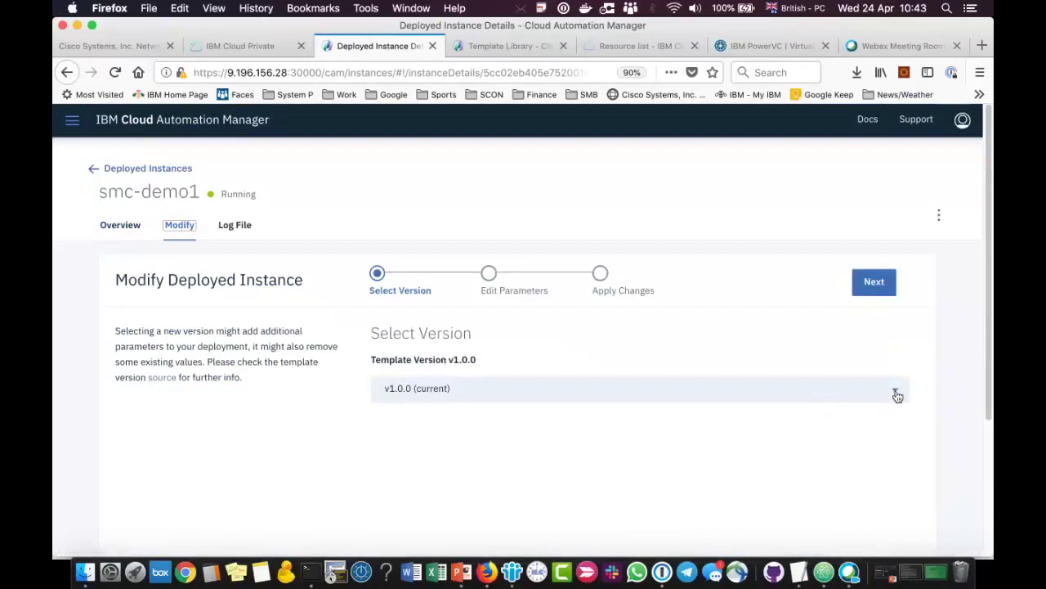
{"action": "left_click", "coordinate": [897, 396]}
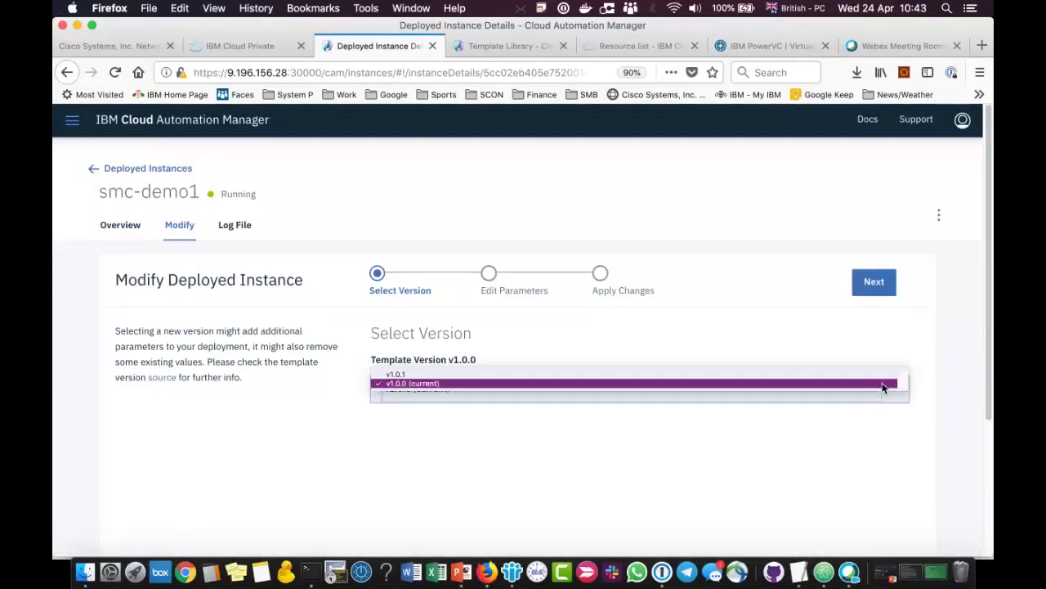
{"action": "left_click", "coordinate": [883, 384]}
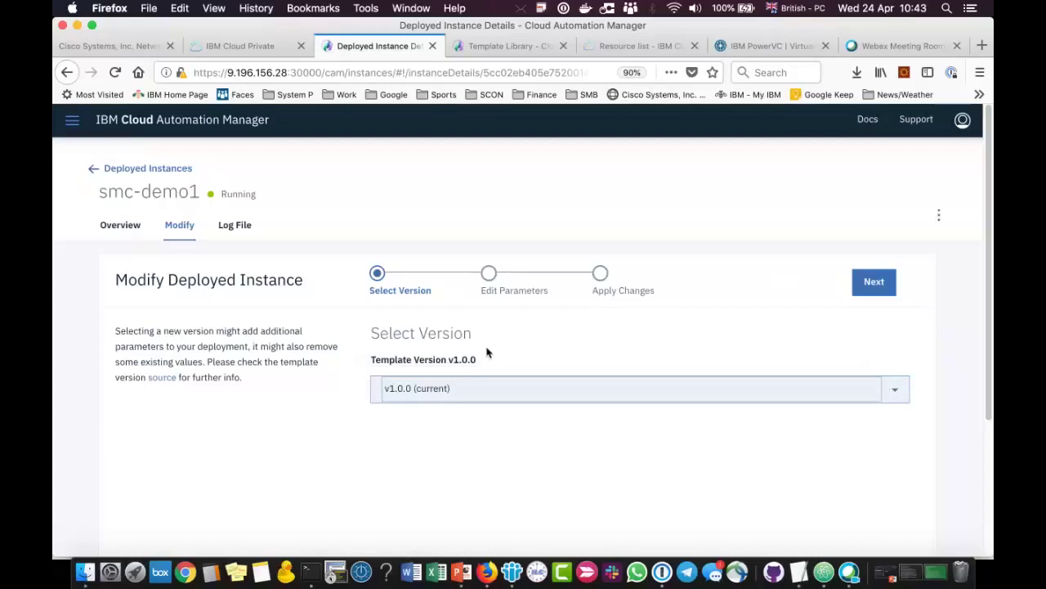
{"action": "left_click", "coordinate": [875, 282]}
- Set the number of instances to deploy to 2 in the virtualmachine parameters
{"action": "scroll", "coordinate": [928, 280], "scroll_direction": "down", "scroll_amount": 3}
{"action": "scroll", "coordinate": [928, 280], "scroll_direction": "down", "scroll_amount": 1}
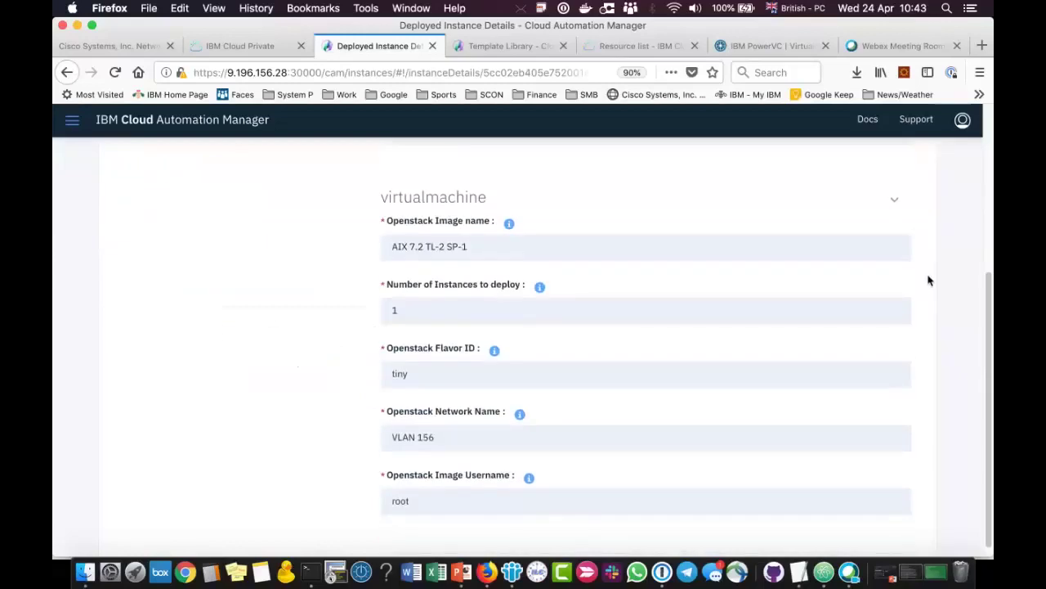
{"action": "left_click", "coordinate": [844, 314]}
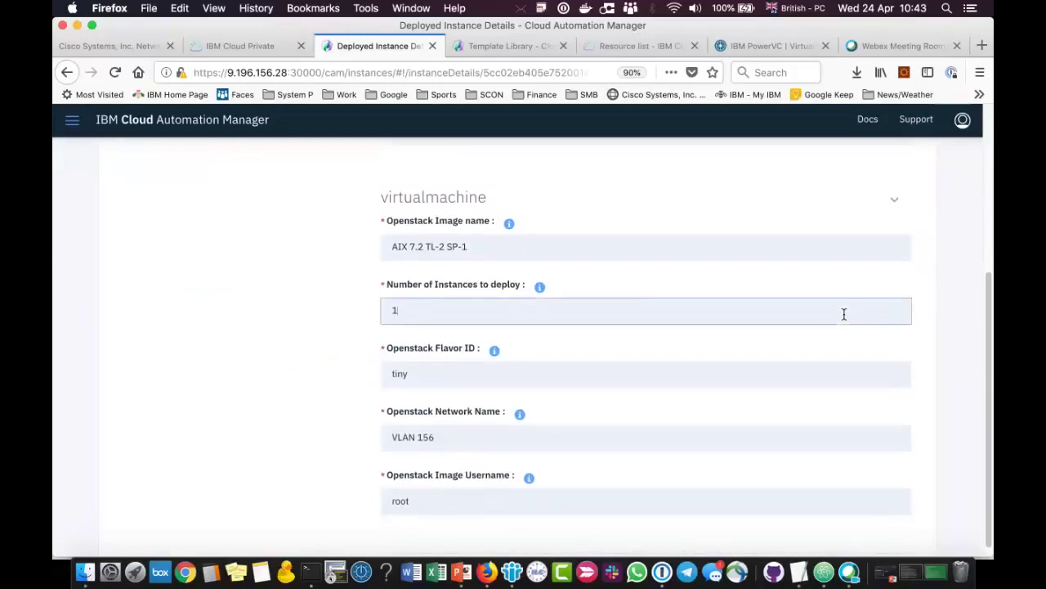
{"action": "type", "text": "2"}
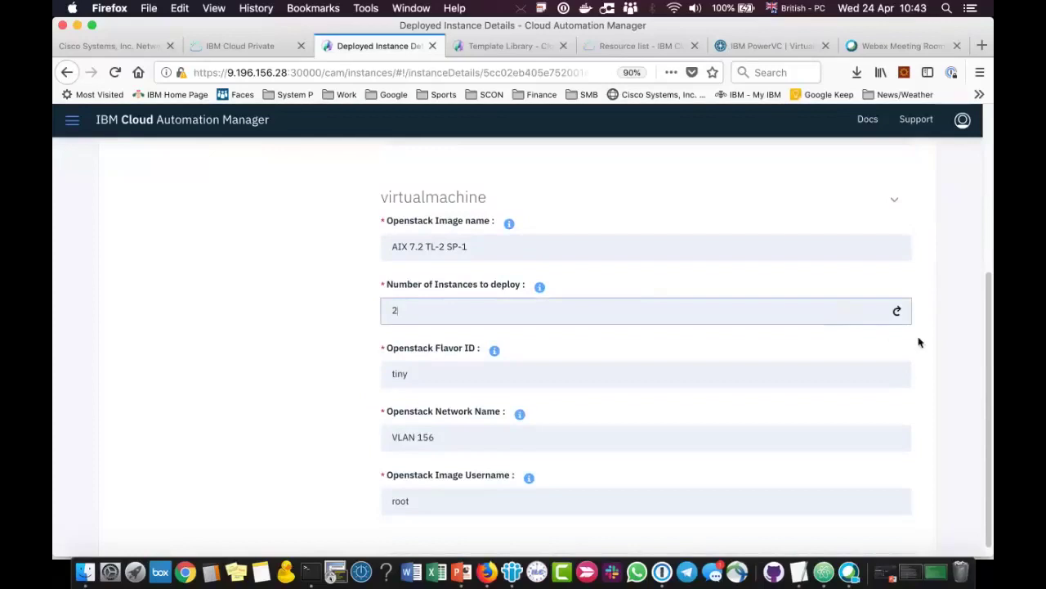
{"action": "scroll", "coordinate": [930, 303], "scroll_direction": "down", "scroll_amount": 1}
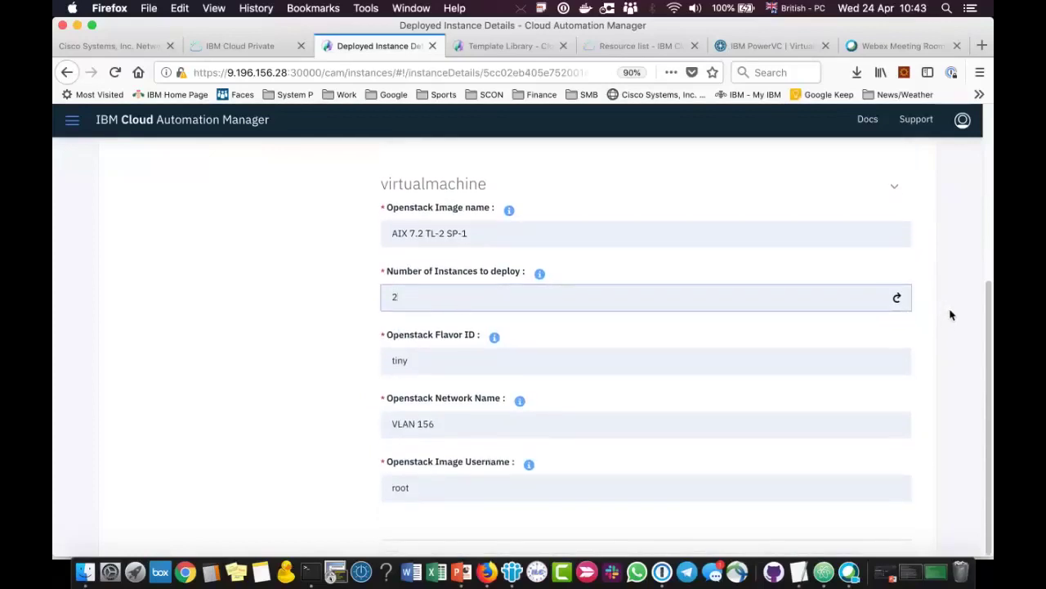
{"action": "scroll", "coordinate": [940, 321], "scroll_direction": "up", "scroll_amount": 5}
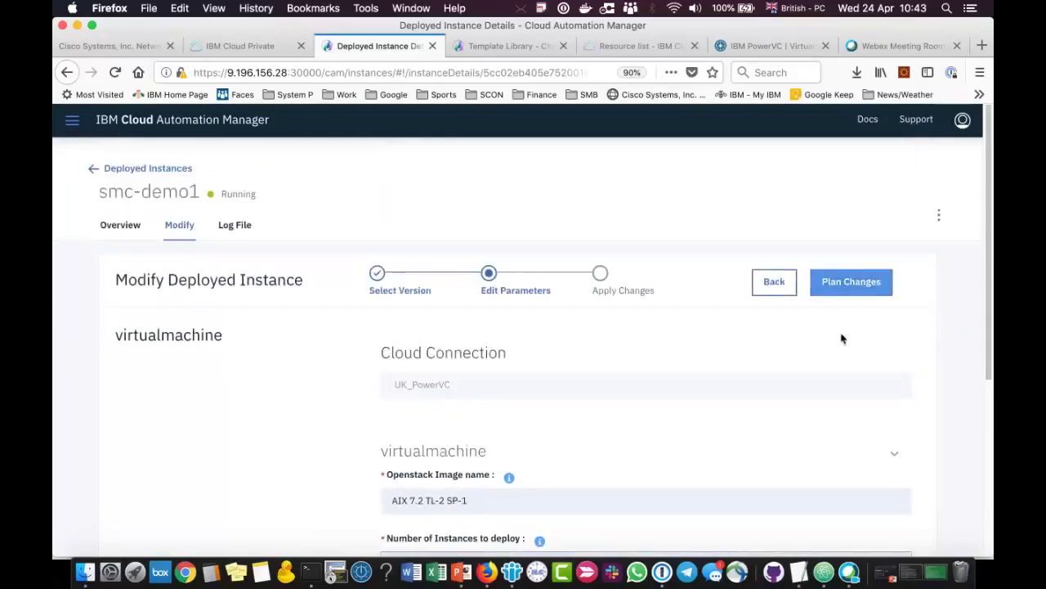
{"action": "scroll", "coordinate": [917, 349], "scroll_direction": "down", "scroll_amount": 5}
{"action": "left_click", "coordinate": [380, 367]}
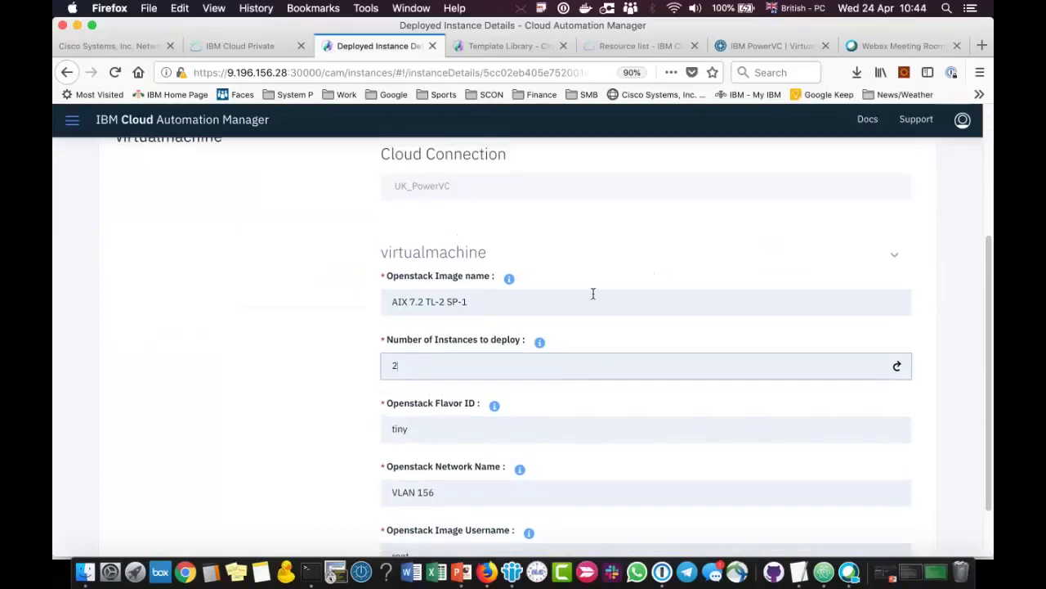
{"action": "scroll", "coordinate": [883, 286], "scroll_direction": "up", "scroll_amount": 5}
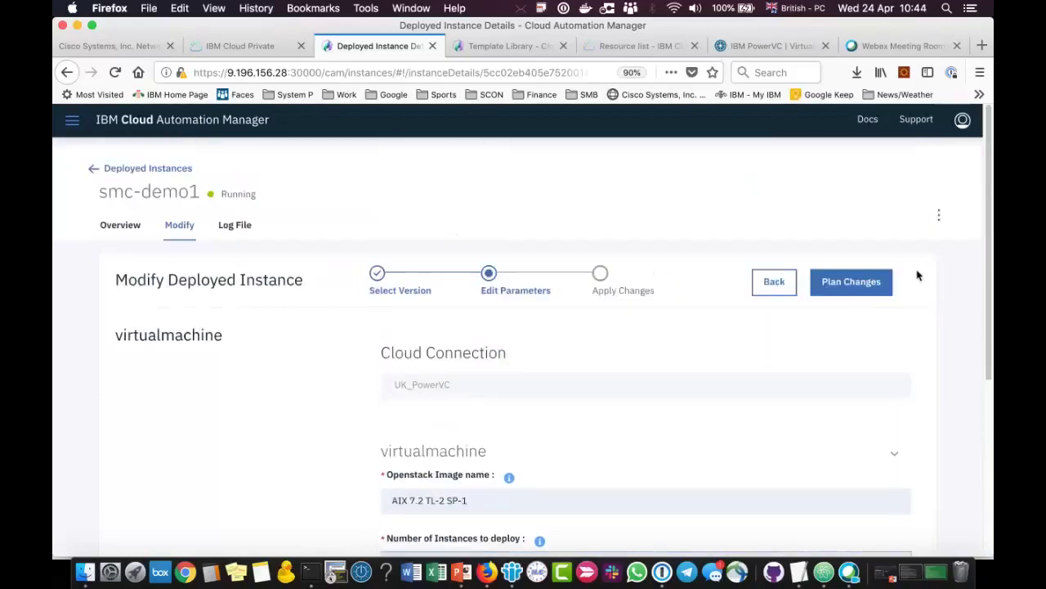
- Plan the changes to smc-demo1 and review the Terraform execution plan in the log output
{"action": "left_click", "coordinate": [859, 282]}
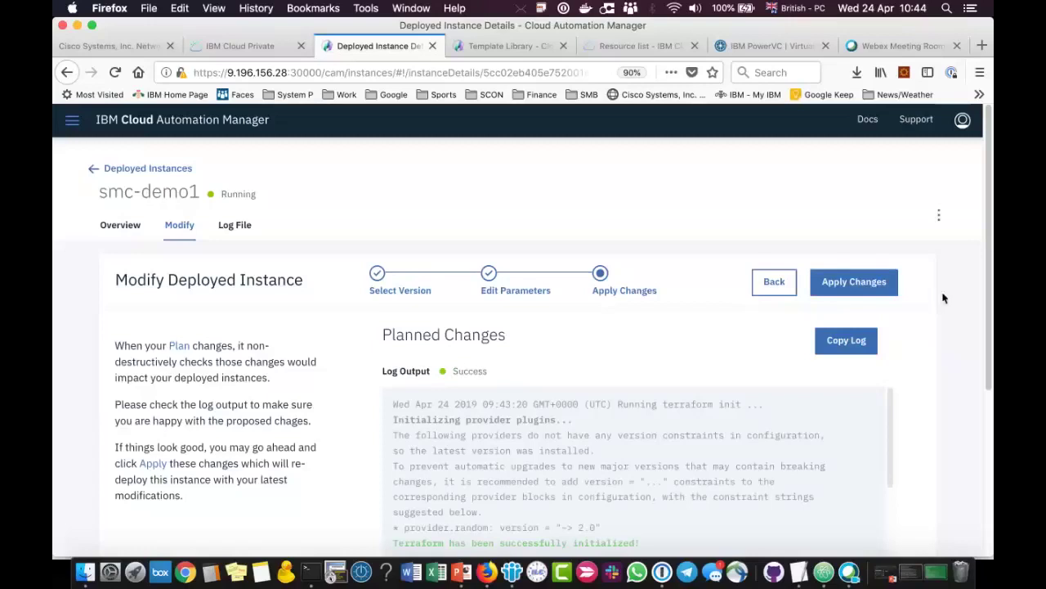
{"action": "scroll", "coordinate": [948, 297], "scroll_direction": "down", "scroll_amount": 4}
{"action": "scroll", "coordinate": [644, 378], "scroll_direction": "down", "scroll_amount": 2}
{"action": "scroll", "coordinate": [654, 368], "scroll_direction": "down", "scroll_amount": 5}
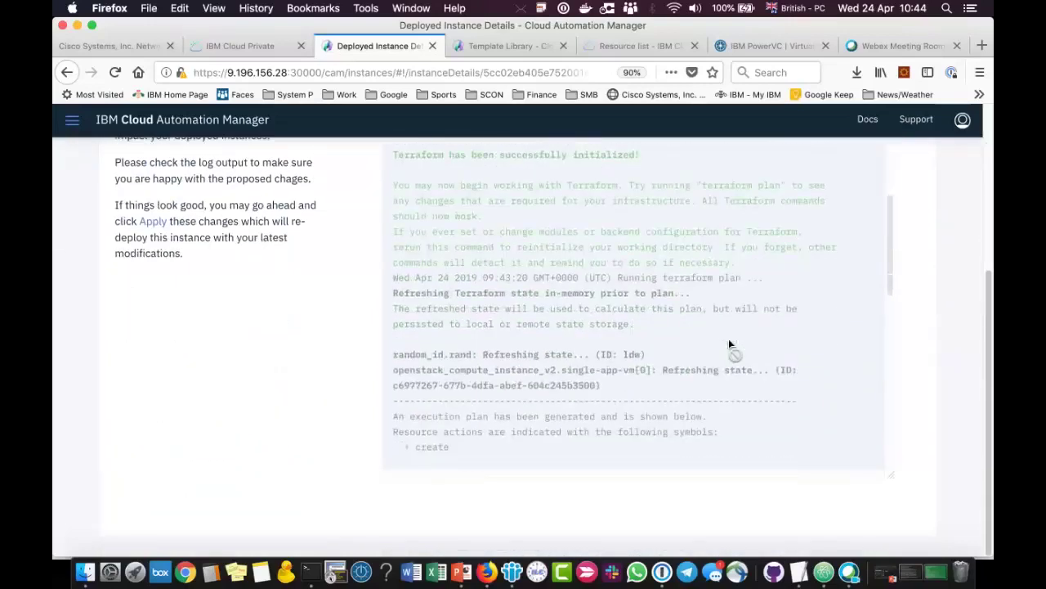
{"action": "scroll", "coordinate": [730, 344], "scroll_direction": "down", "scroll_amount": 3}
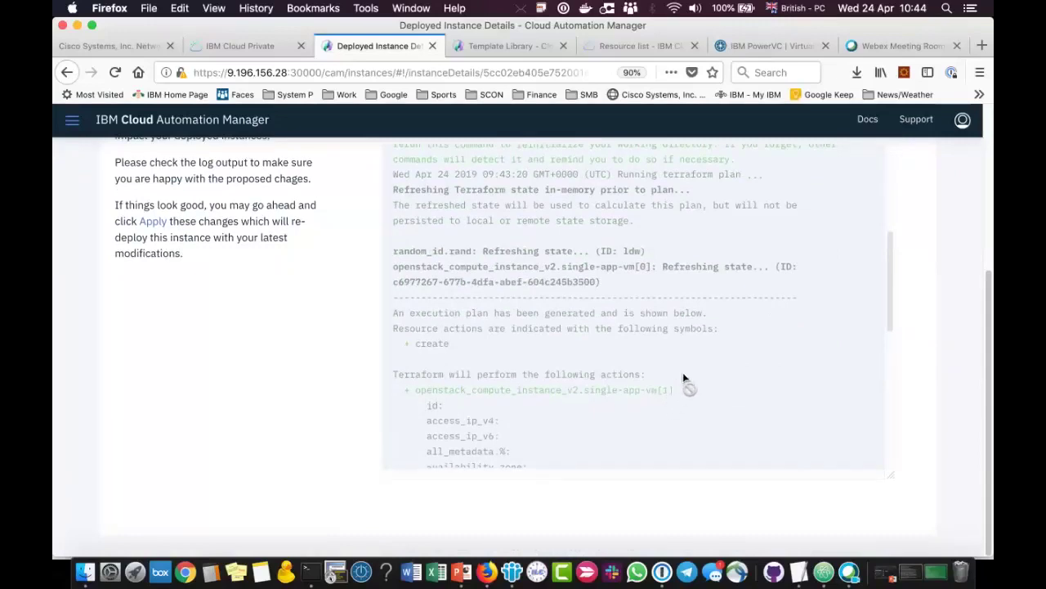
{"action": "scroll", "coordinate": [683, 375], "scroll_direction": "down", "scroll_amount": 6}
{"action": "scroll", "coordinate": [684, 378], "scroll_direction": "down", "scroll_amount": 3}
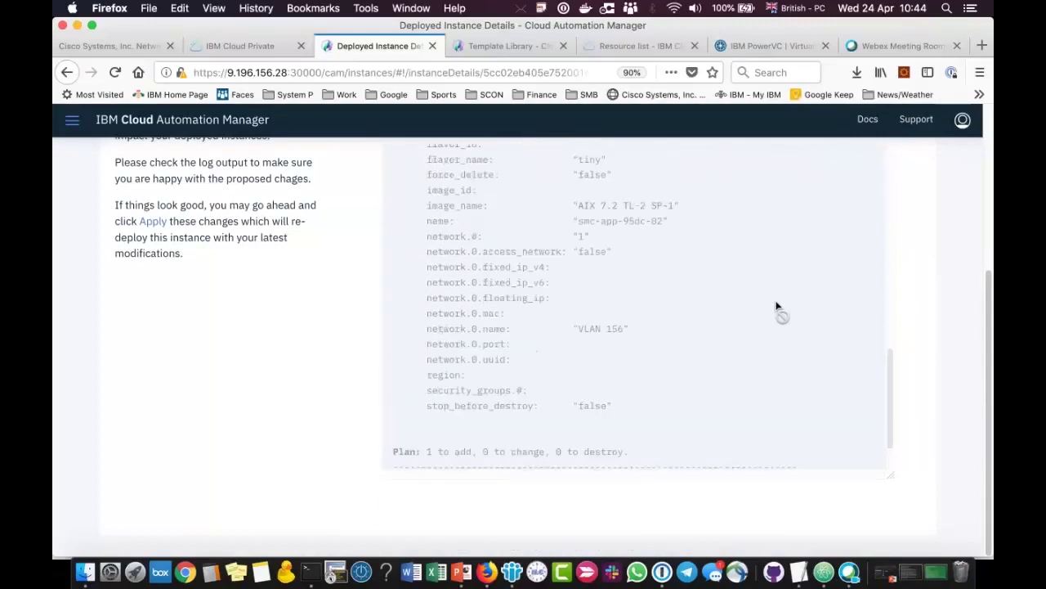
- Apply the planned changes to smc-demo1, confirming them with the word "apply"
{"action": "scroll", "coordinate": [966, 324], "scroll_direction": "up", "scroll_amount": 5}
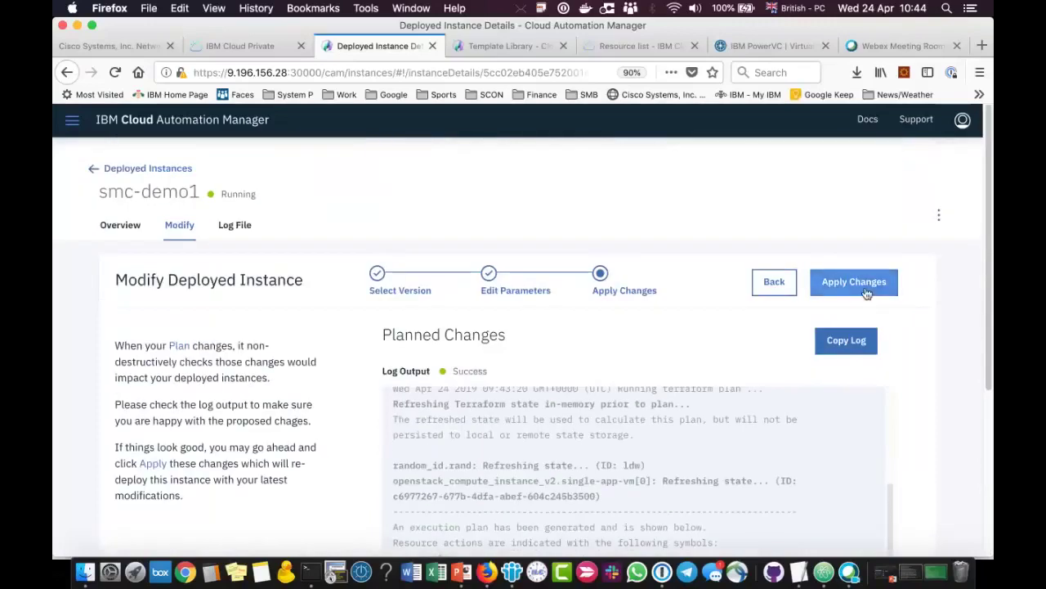
{"action": "left_click", "coordinate": [866, 293]}
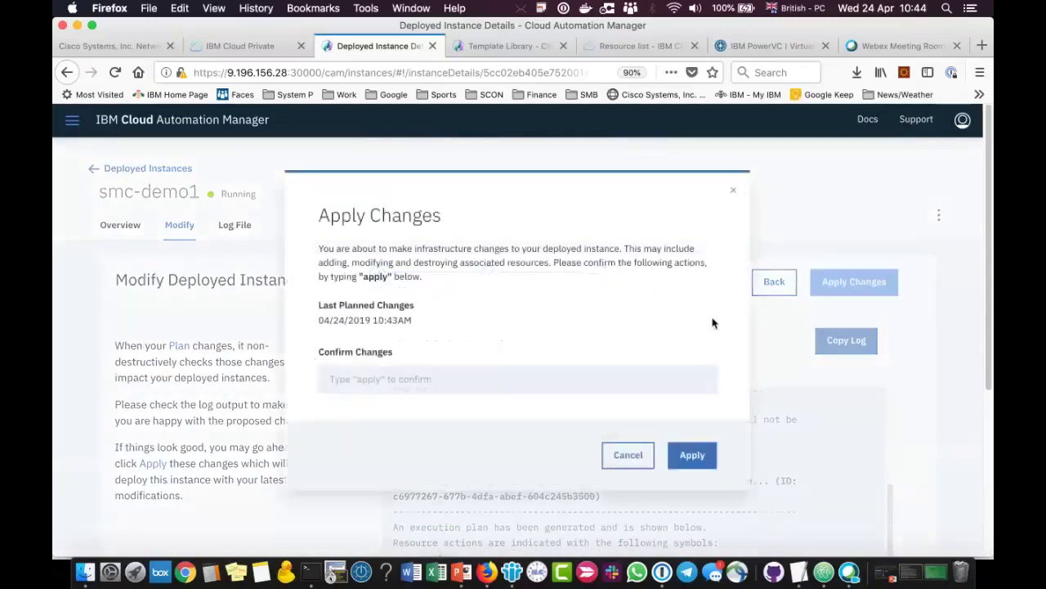
{"action": "left_click", "coordinate": [441, 376]}
{"action": "type", "text": "apply"}
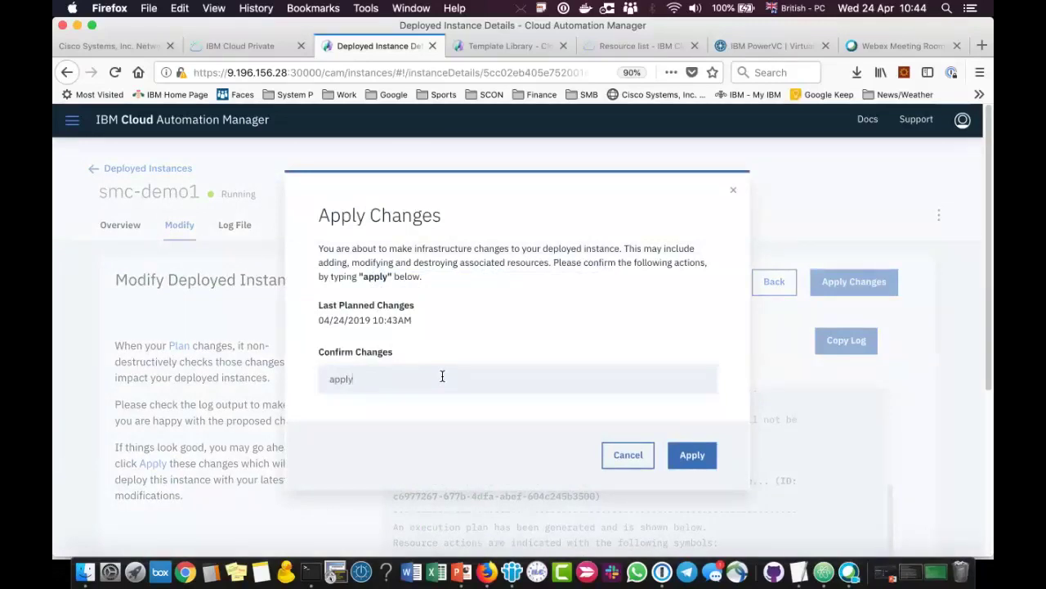
{"action": "left_click", "coordinate": [689, 458]}
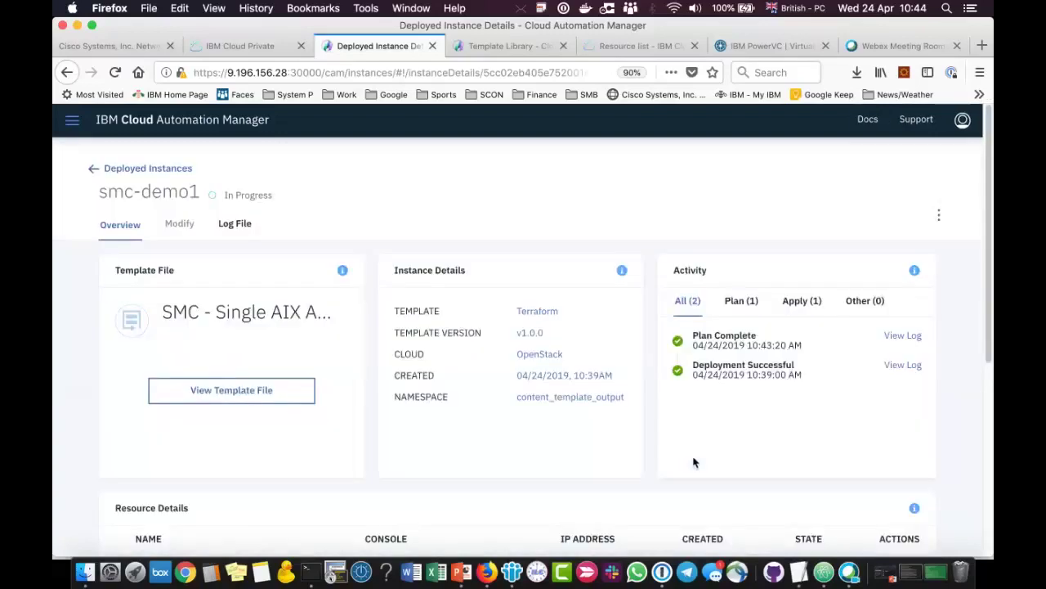
- Open the smc-demo1 log file and examine the latest output of the apply action
{"action": "left_click", "coordinate": [242, 225]}
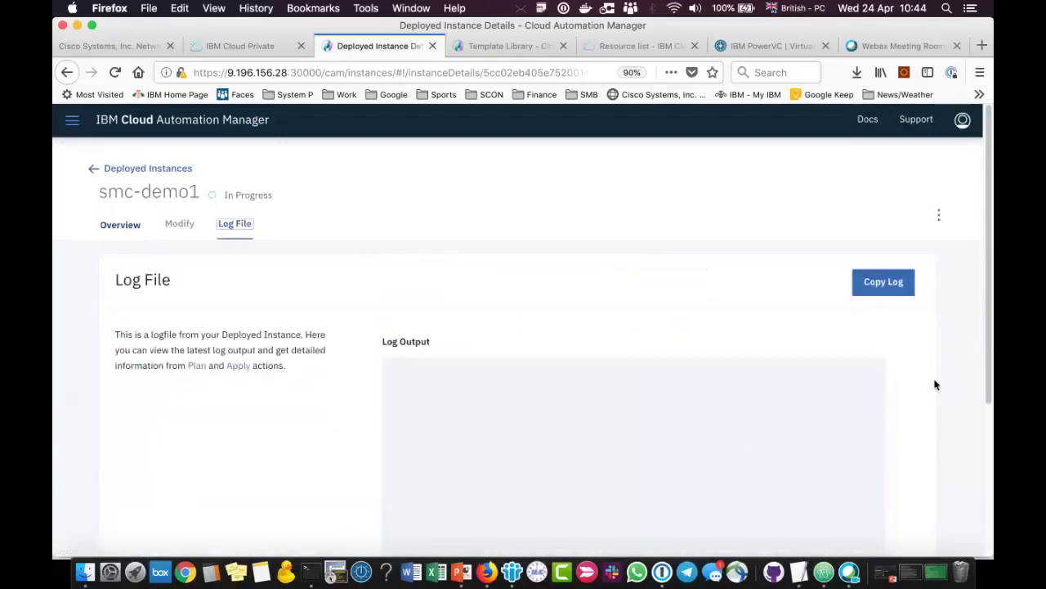
{"action": "scroll", "coordinate": [936, 385], "scroll_direction": "down", "scroll_amount": 5}
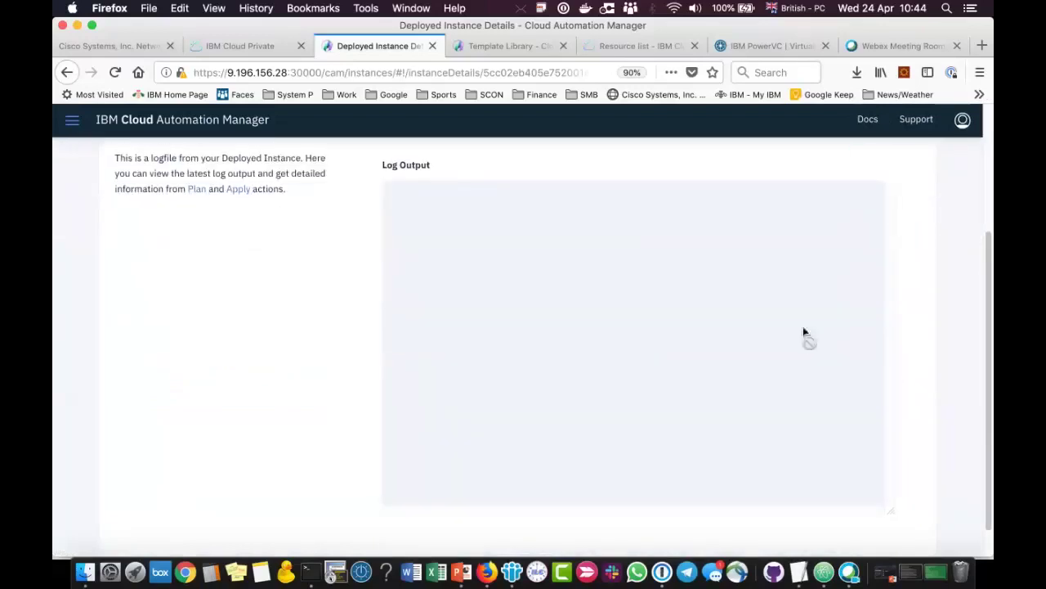
{"action": "scroll", "coordinate": [800, 325], "scroll_direction": "down", "scroll_amount": 4}
{"action": "scroll", "coordinate": [801, 332], "scroll_direction": "down", "scroll_amount": 4}
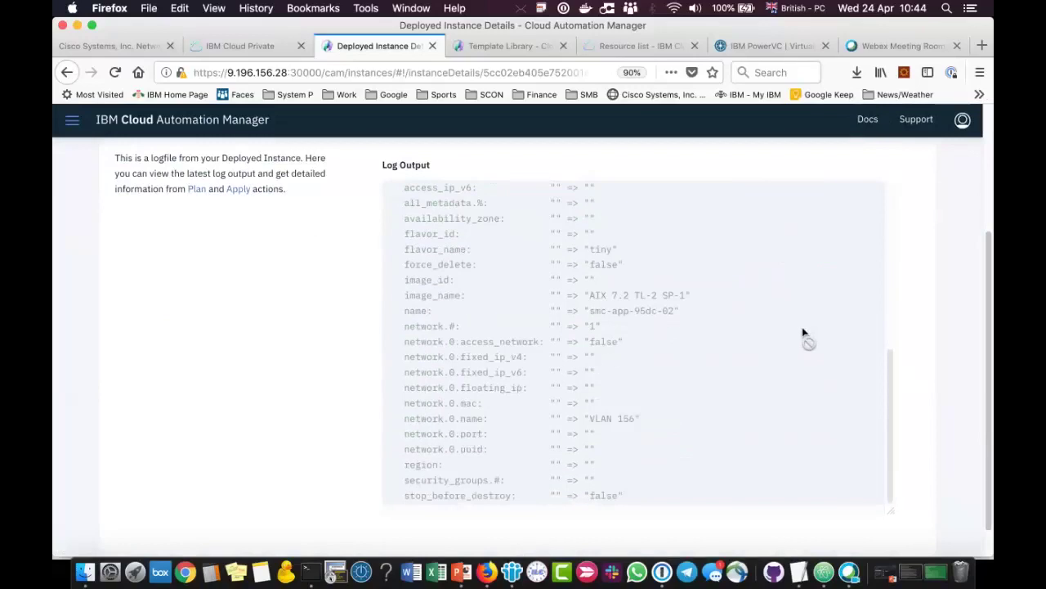
- Check the smc virtual machines in PowerVC, and return to Cloud Automation Manager to review the smc-demo1 instance overview
{"action": "left_click", "coordinate": [759, 46]}
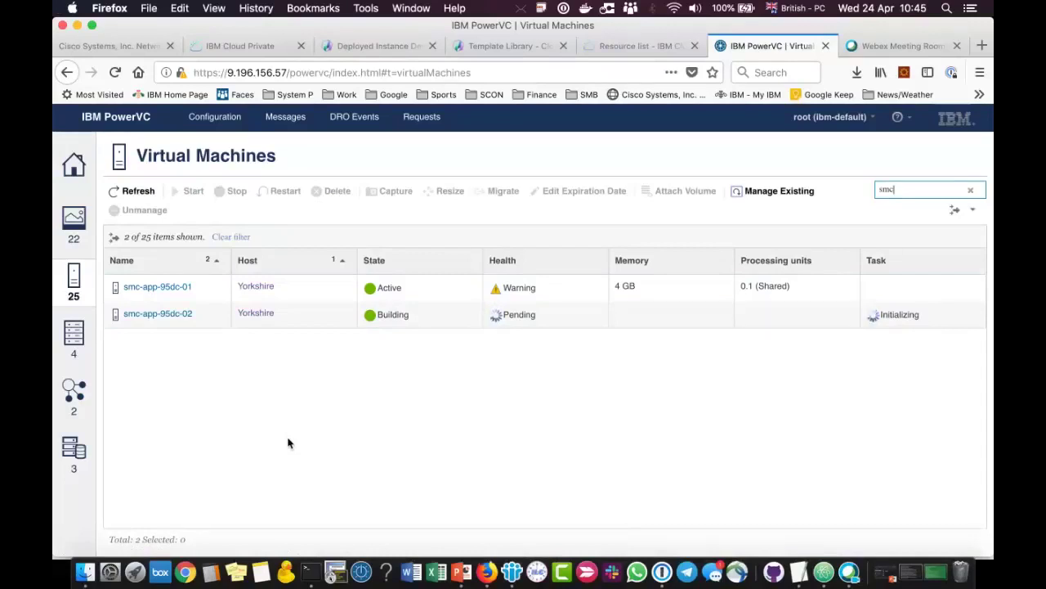
{"action": "left_click", "coordinate": [340, 49]}
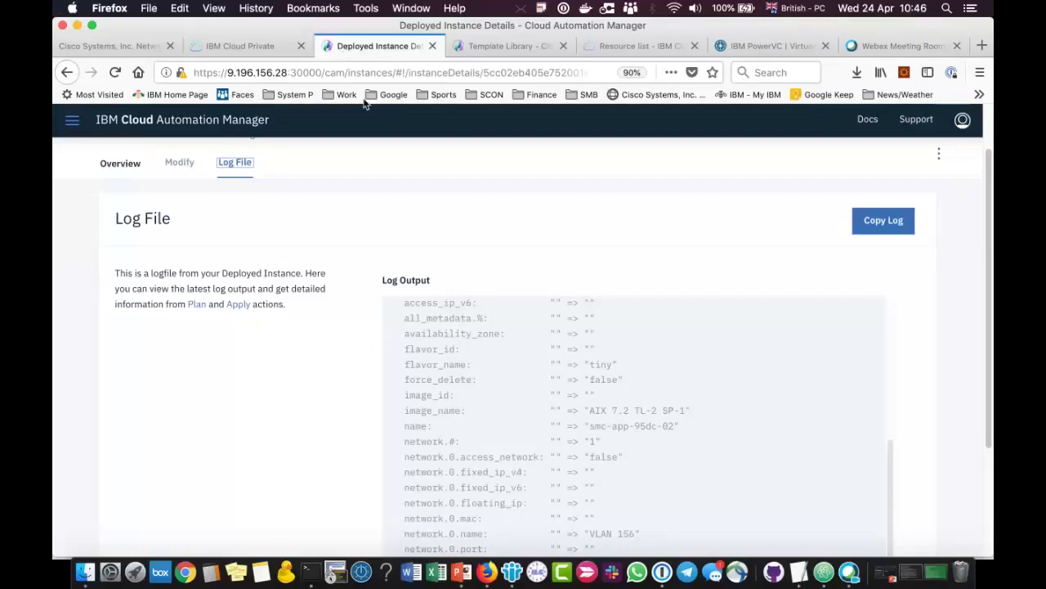
{"action": "left_click", "coordinate": [118, 166]}
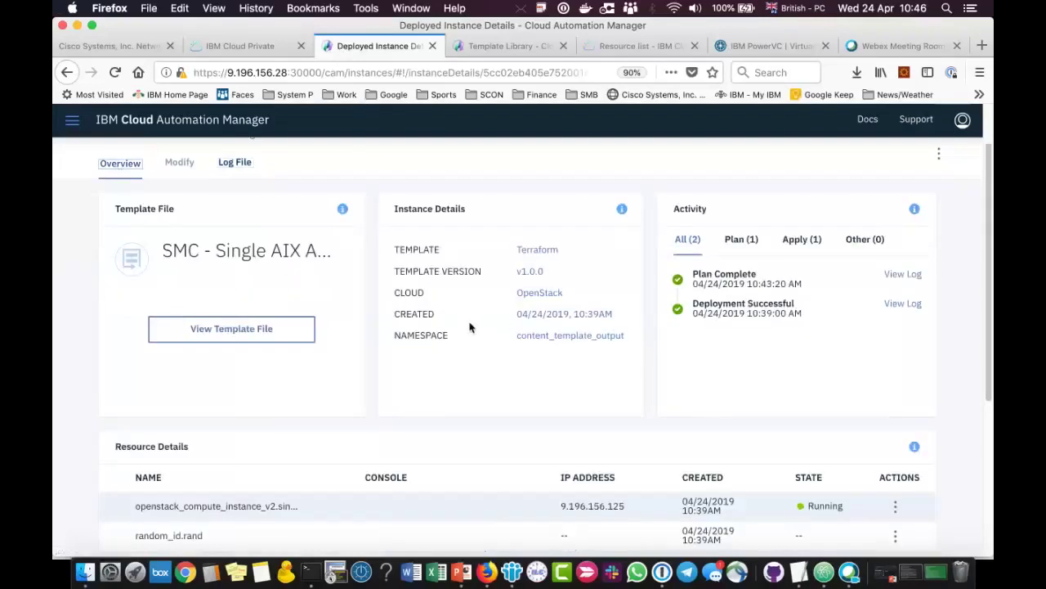
{"action": "scroll", "coordinate": [369, 353], "scroll_direction": "up", "scroll_amount": 2}
- Open the library of services in Cloud Automation Manager
{"action": "left_click", "coordinate": [72, 120]}
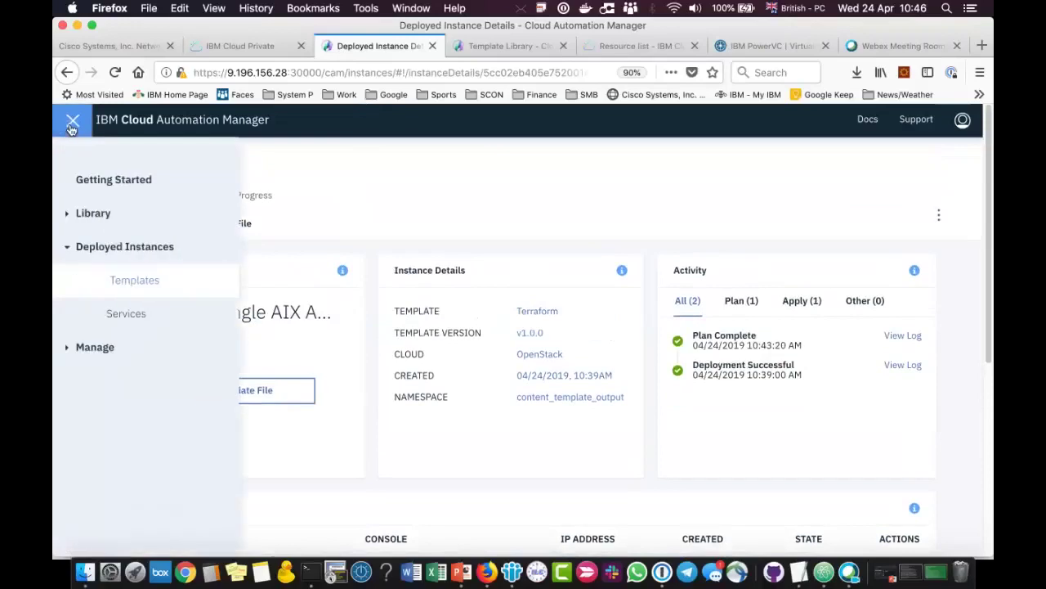
{"action": "left_click", "coordinate": [92, 214]}
{"action": "left_click", "coordinate": [128, 247]}
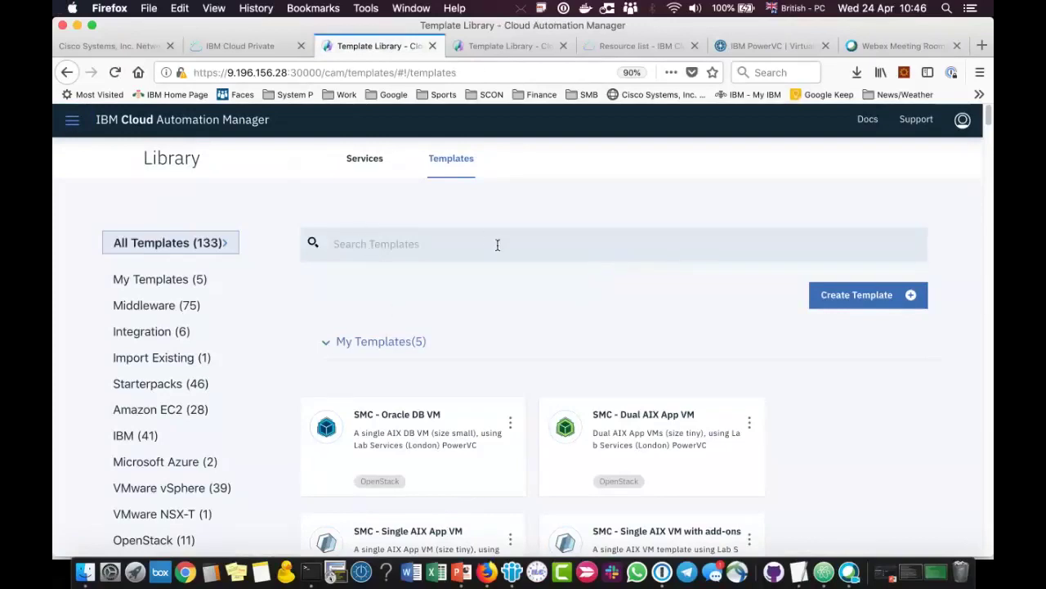
{"action": "left_click", "coordinate": [364, 160]}
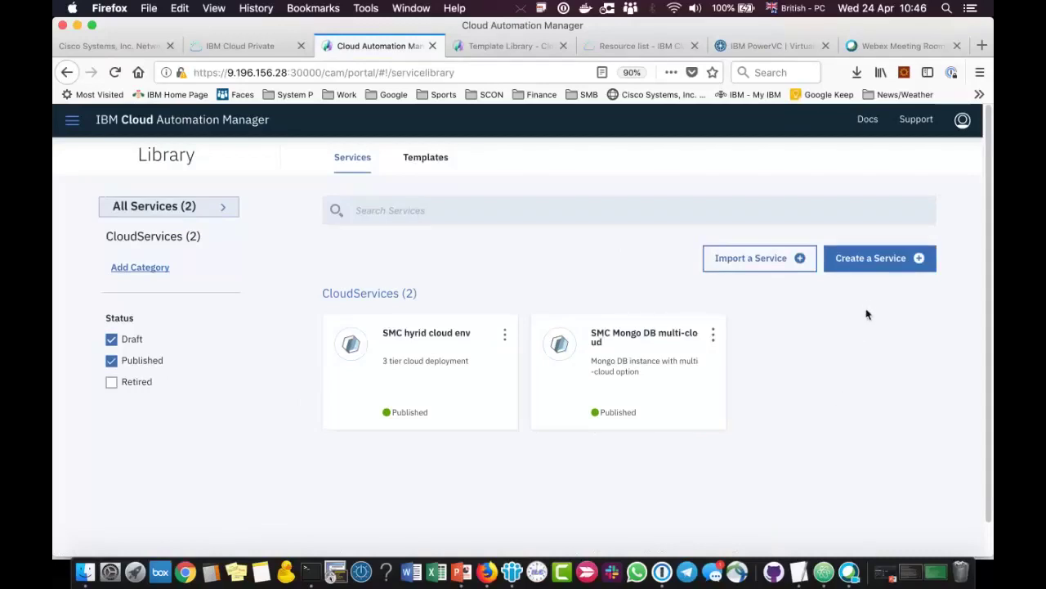
- Create a new service named tier3build without picking a category
{"action": "left_click", "coordinate": [897, 266]}
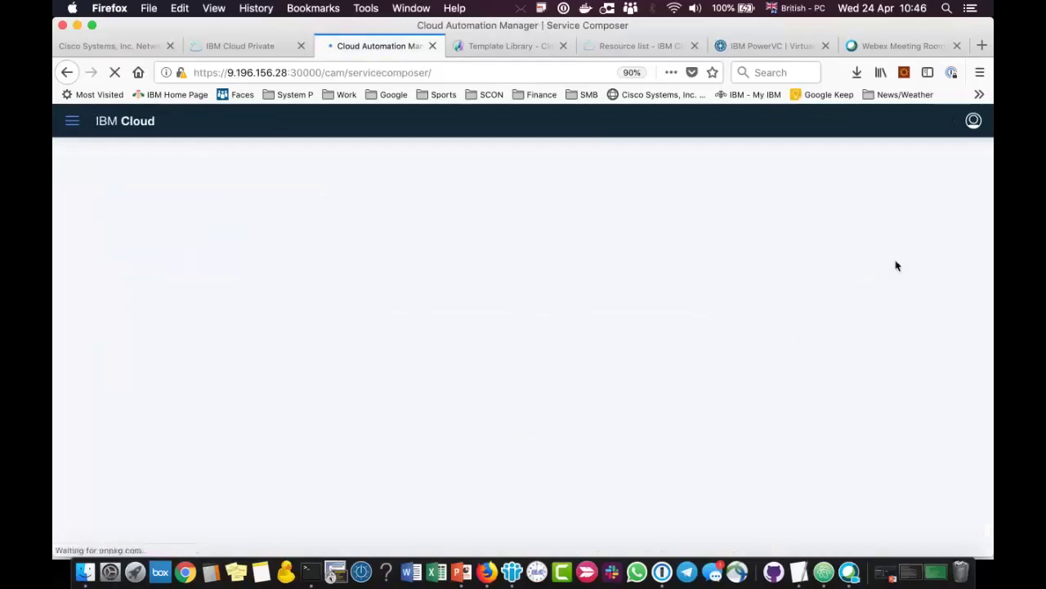
{"action": "left_click", "coordinate": [579, 298]}
{"action": "type", "text": "3tierbuild"}
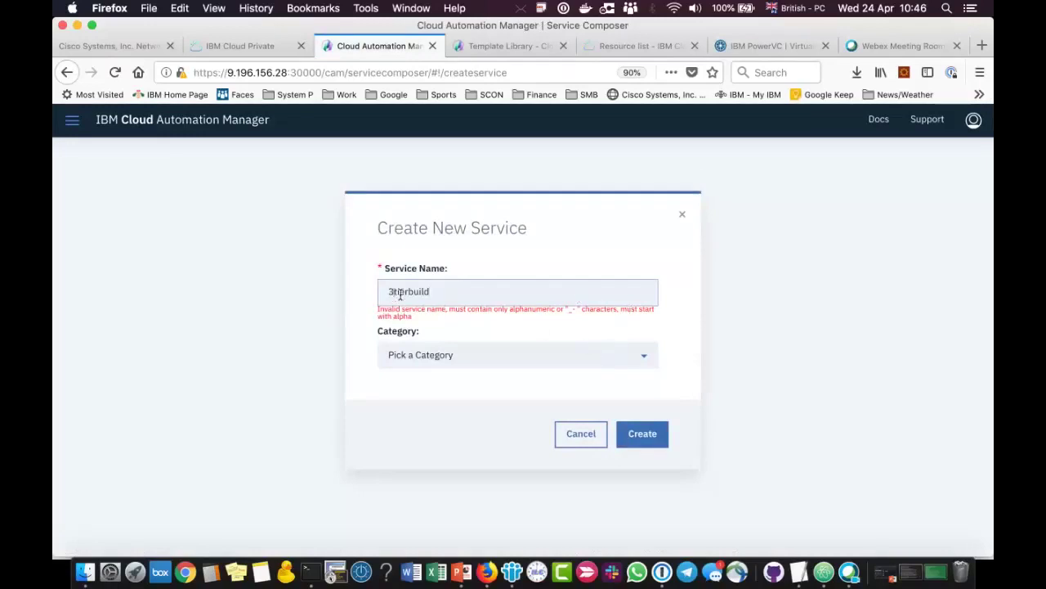
{"action": "key", "text": "BackSpace"}
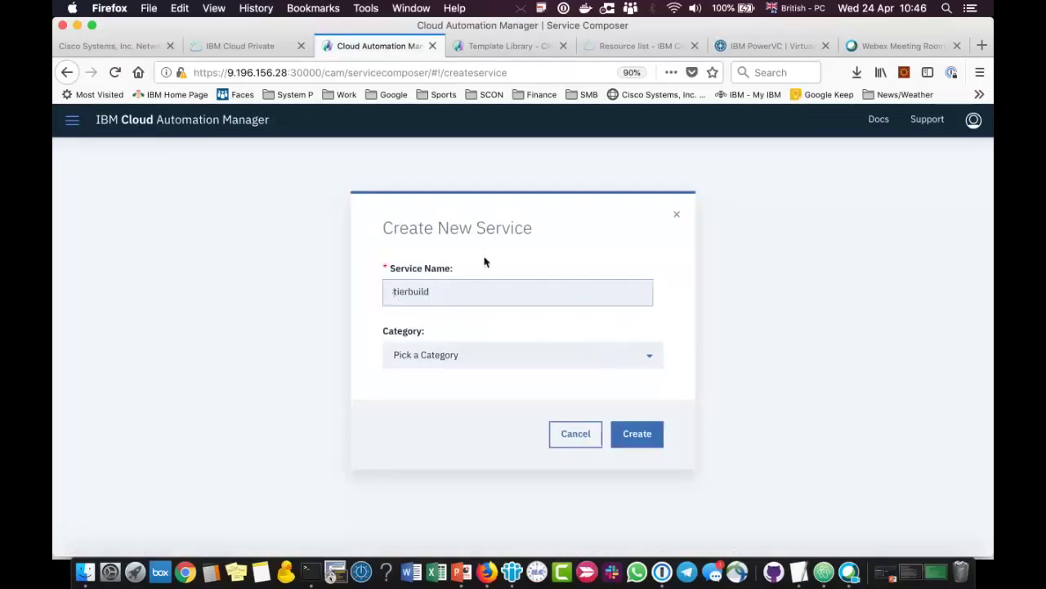
{"action": "key", "text": "Right"}
{"action": "key", "text": "Right"}
{"action": "key", "text": "Right"}
{"action": "key", "text": "Right"}
{"action": "type", "text": "3"}
{"action": "left_click", "coordinate": [640, 439]}
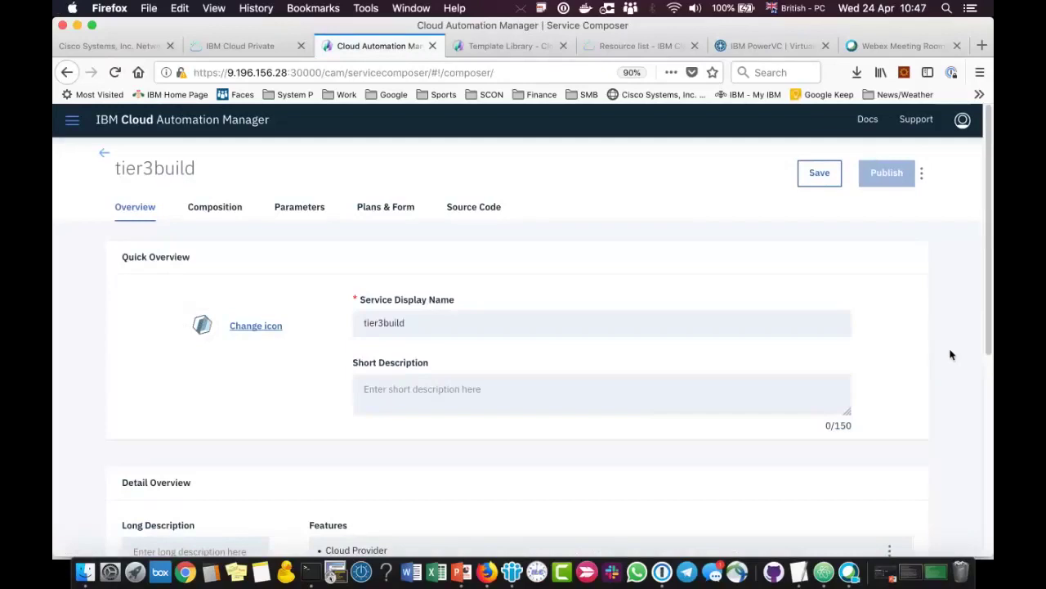
- Add the ibm-tomcat-dev Helm chart from IBM Cloud Private to the provision flow of the tier3build composition
{"action": "scroll", "coordinate": [951, 355], "scroll_direction": "down", "scroll_amount": 3}
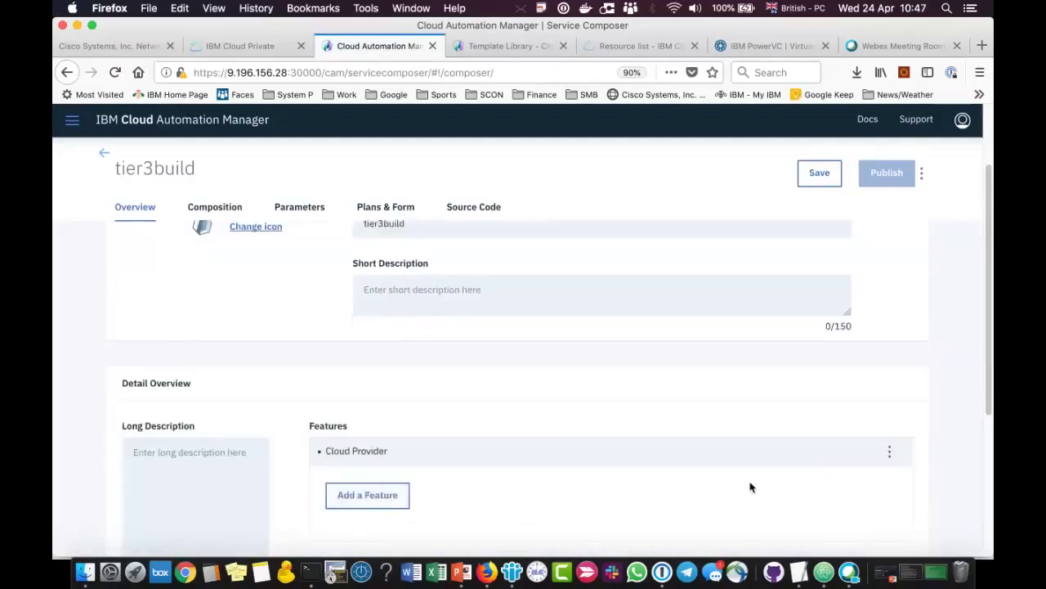
{"action": "scroll", "coordinate": [942, 413], "scroll_direction": "up", "scroll_amount": 3}
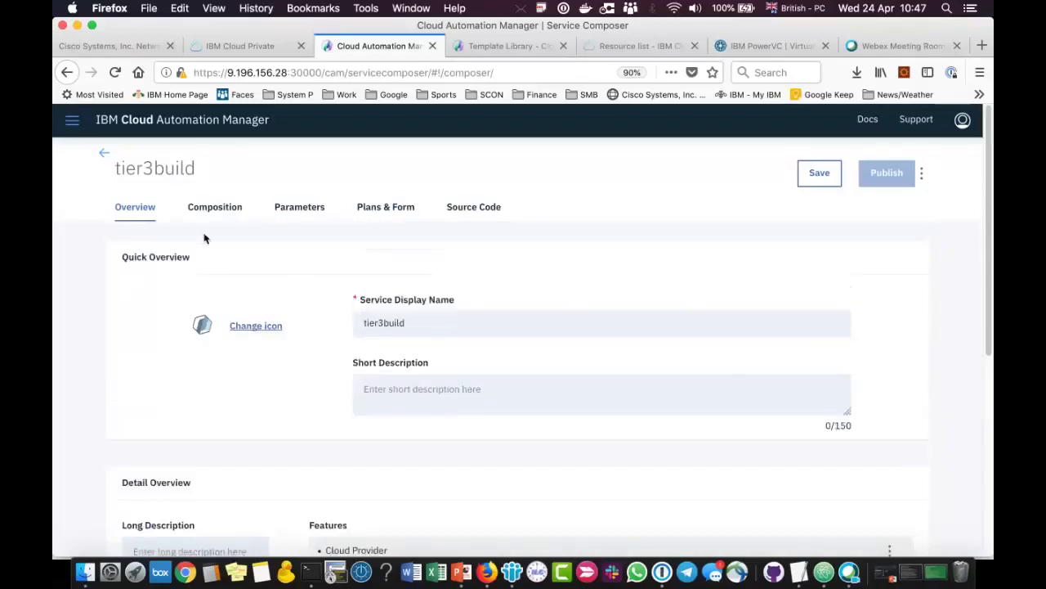
{"action": "left_click", "coordinate": [219, 210]}
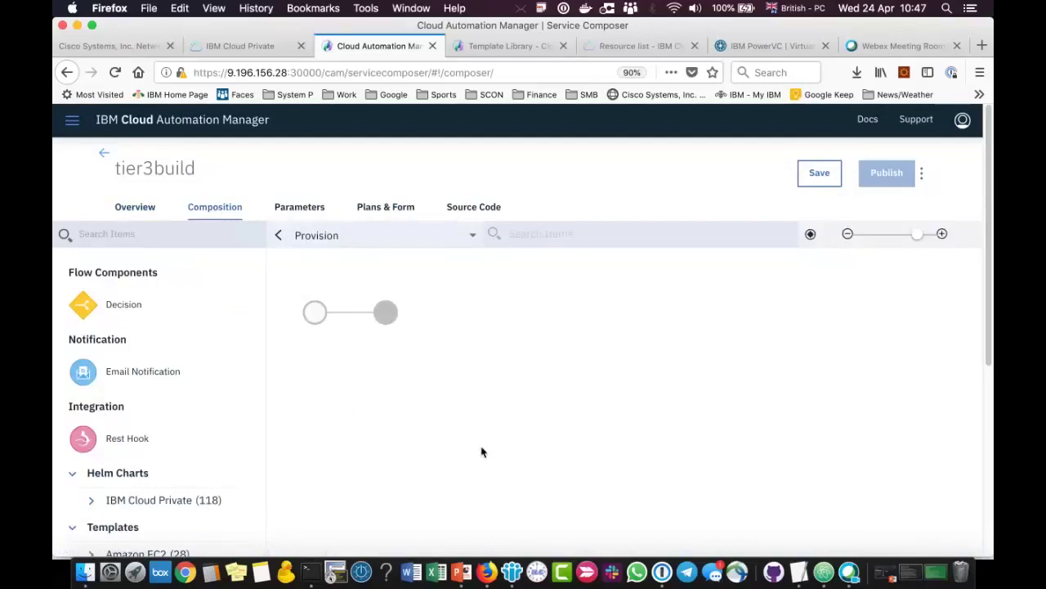
{"action": "key", "text": "super+minus"}
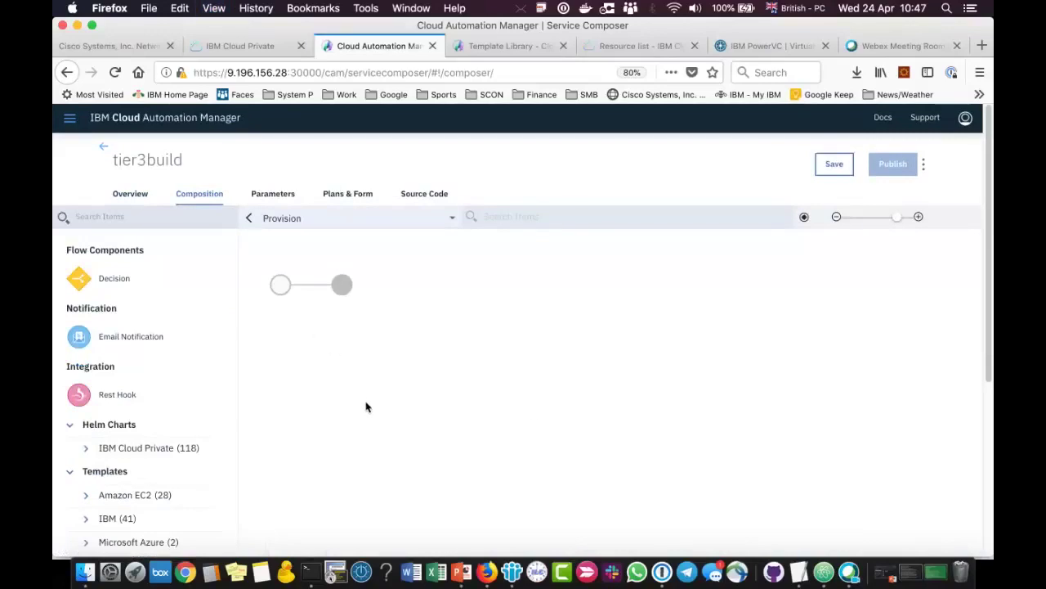
{"action": "left_click", "coordinate": [161, 217]}
{"action": "type", "text": "tomc"}
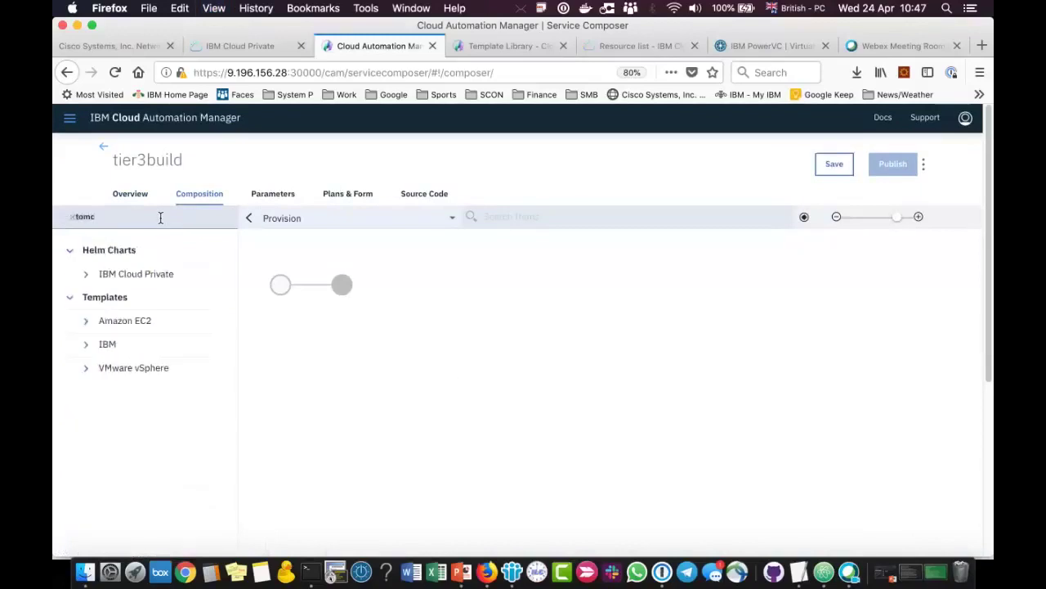
{"action": "left_click", "coordinate": [86, 277]}
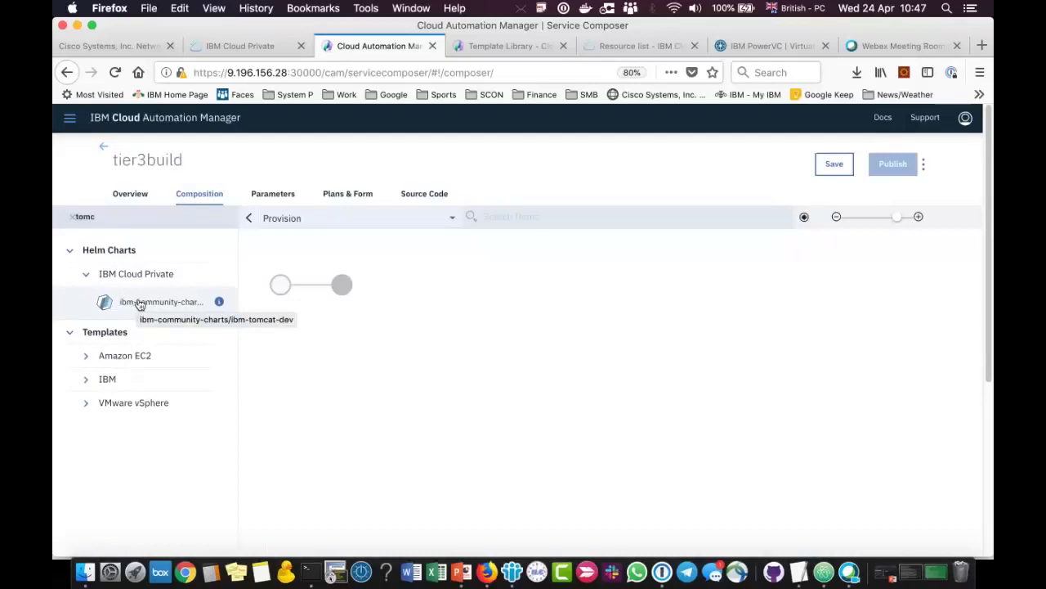
{"action": "left_click_drag", "start_coordinate": [180, 306], "coordinate": [311, 287]}
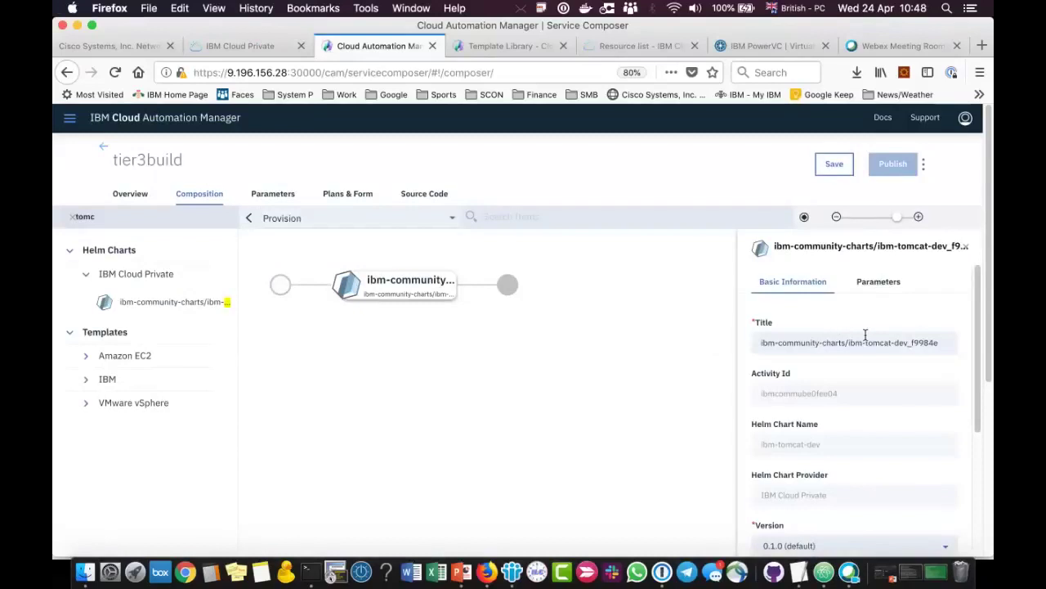
- Set the Tomcat chart's connection to UK_ICP
{"action": "scroll", "coordinate": [869, 337], "scroll_direction": "down", "scroll_amount": 5}
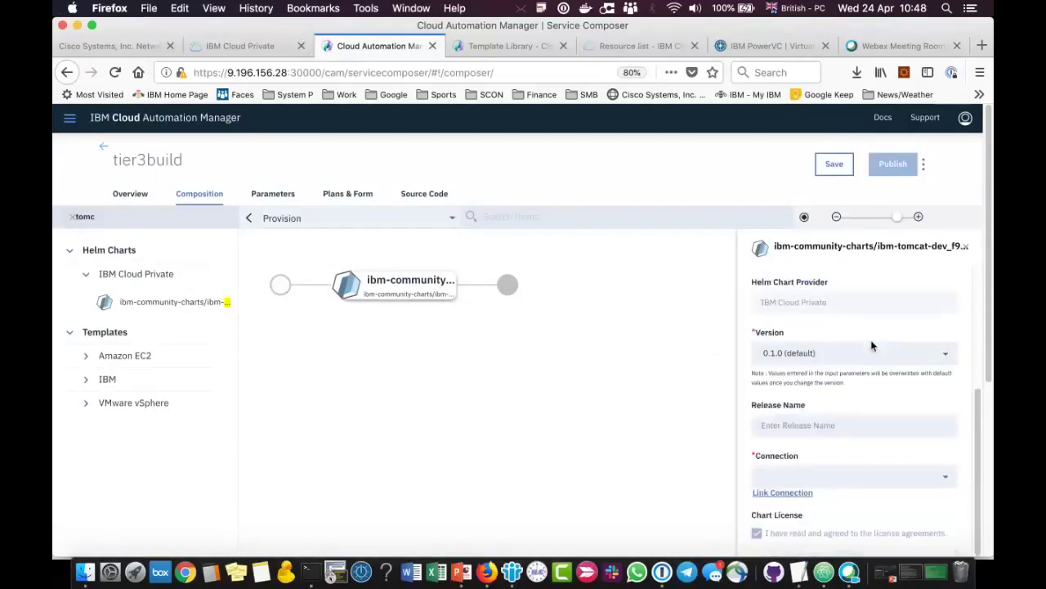
{"action": "left_click", "coordinate": [947, 486]}
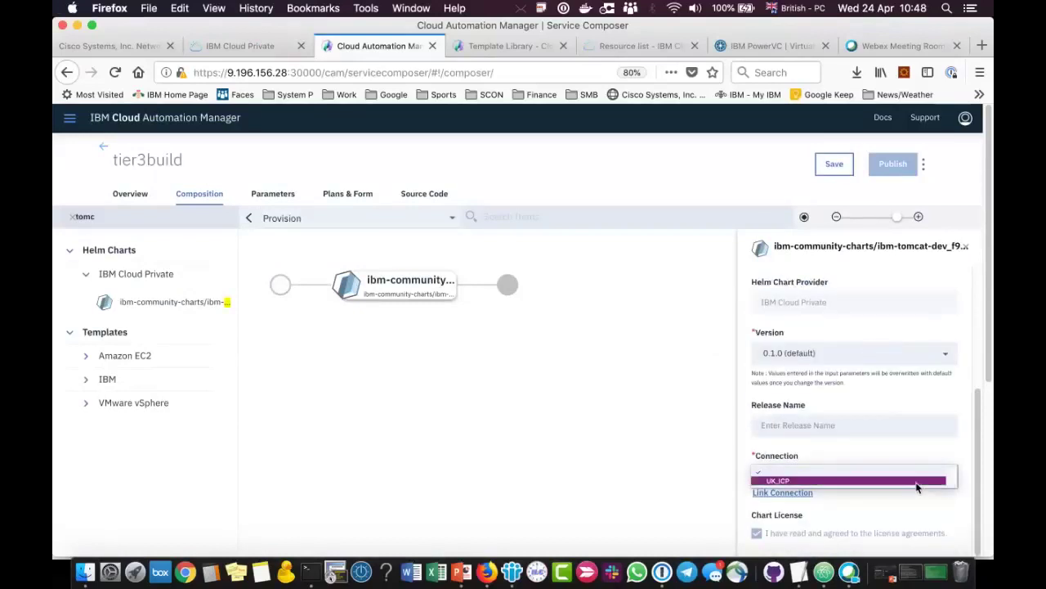
{"action": "left_click", "coordinate": [916, 483]}
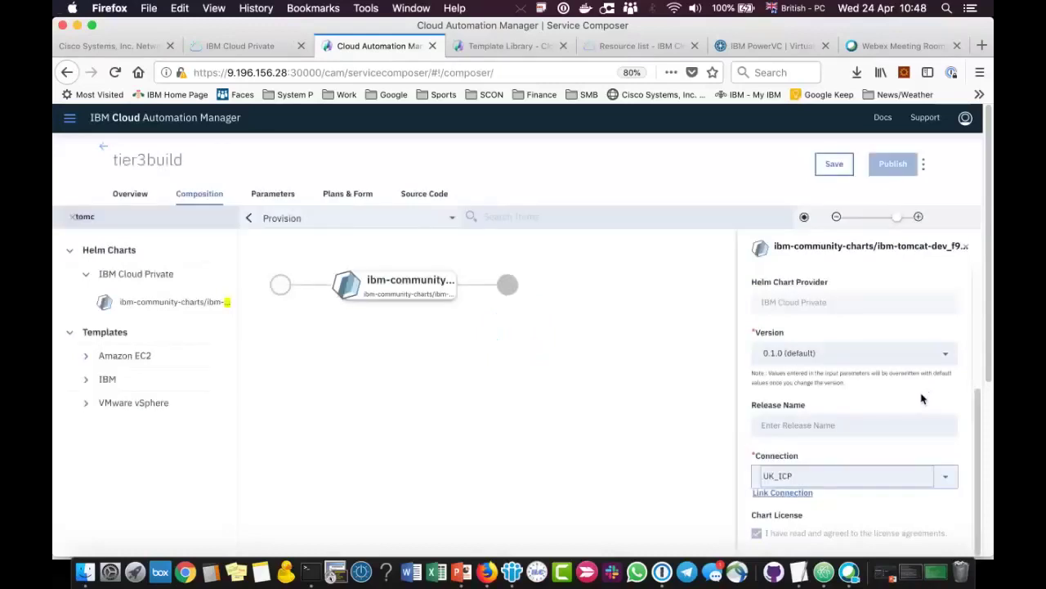
{"action": "scroll", "coordinate": [920, 399], "scroll_direction": "up", "scroll_amount": 5}
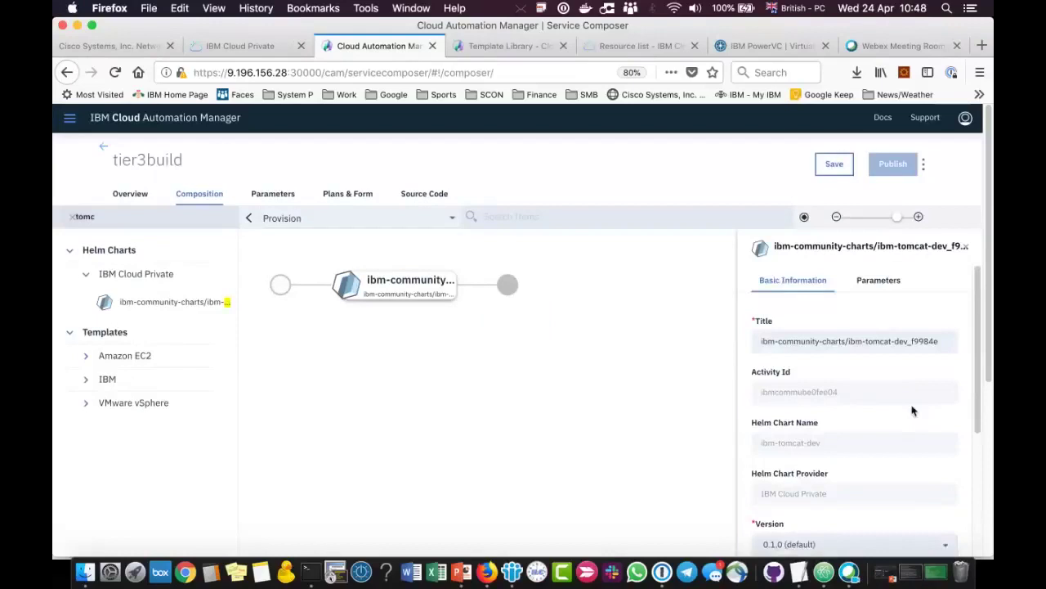
- Review the Tomcat chart's input parameters and save the tier3build service
{"action": "left_click", "coordinate": [883, 283]}
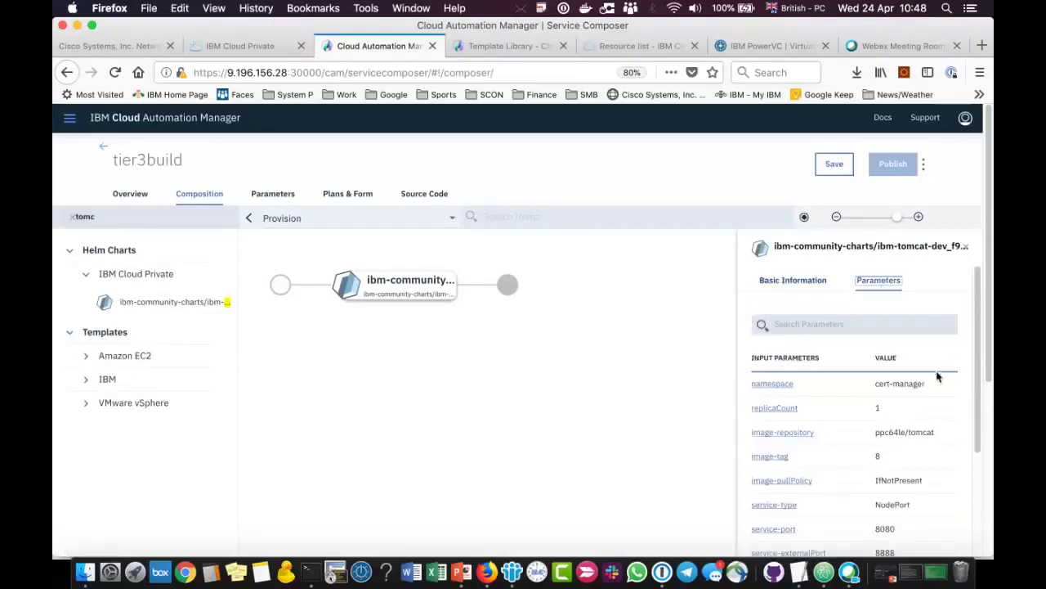
{"action": "scroll", "coordinate": [938, 376], "scroll_direction": "down", "scroll_amount": 3}
{"action": "scroll", "coordinate": [938, 379], "scroll_direction": "down", "scroll_amount": 2}
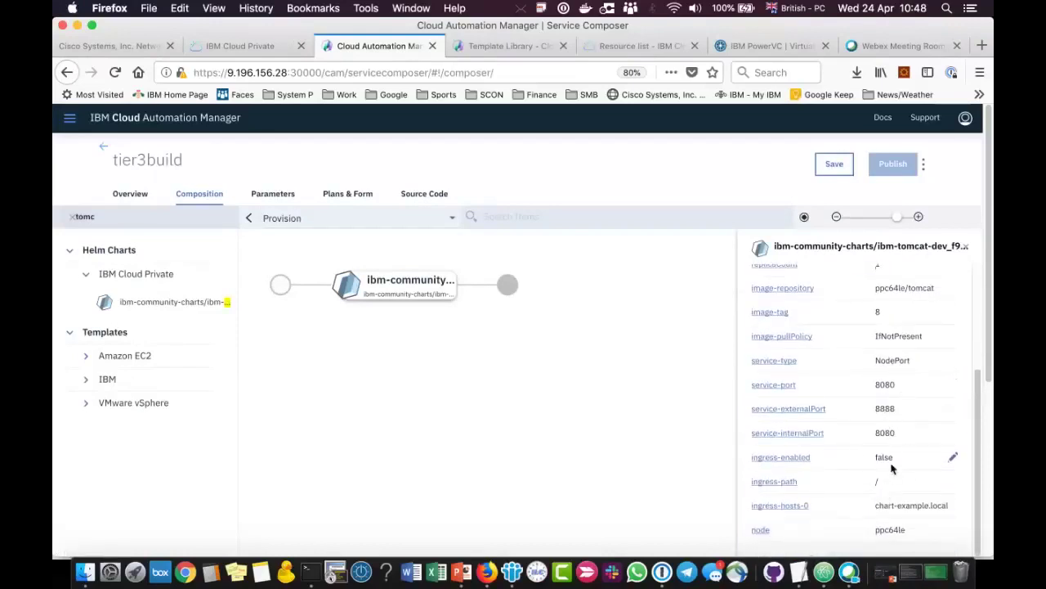
{"action": "scroll", "coordinate": [888, 491], "scroll_direction": "up", "scroll_amount": 5}
{"action": "scroll", "coordinate": [883, 458], "scroll_direction": "down", "scroll_amount": 5}
{"action": "scroll", "coordinate": [863, 408], "scroll_direction": "up", "scroll_amount": 5}
{"action": "scroll", "coordinate": [863, 412], "scroll_direction": "up", "scroll_amount": 2}
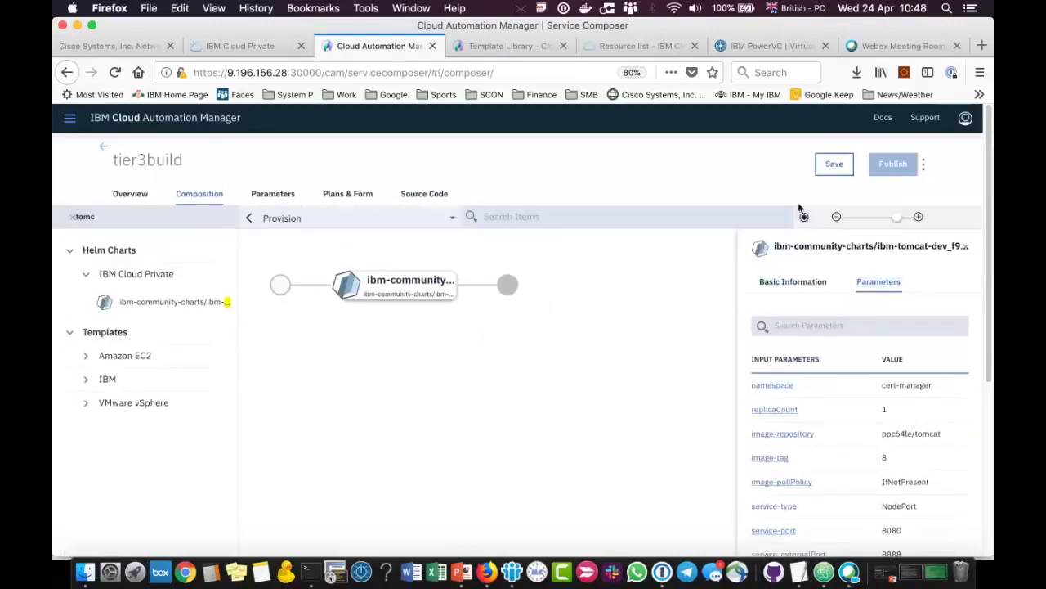
{"action": "left_click", "coordinate": [832, 166]}
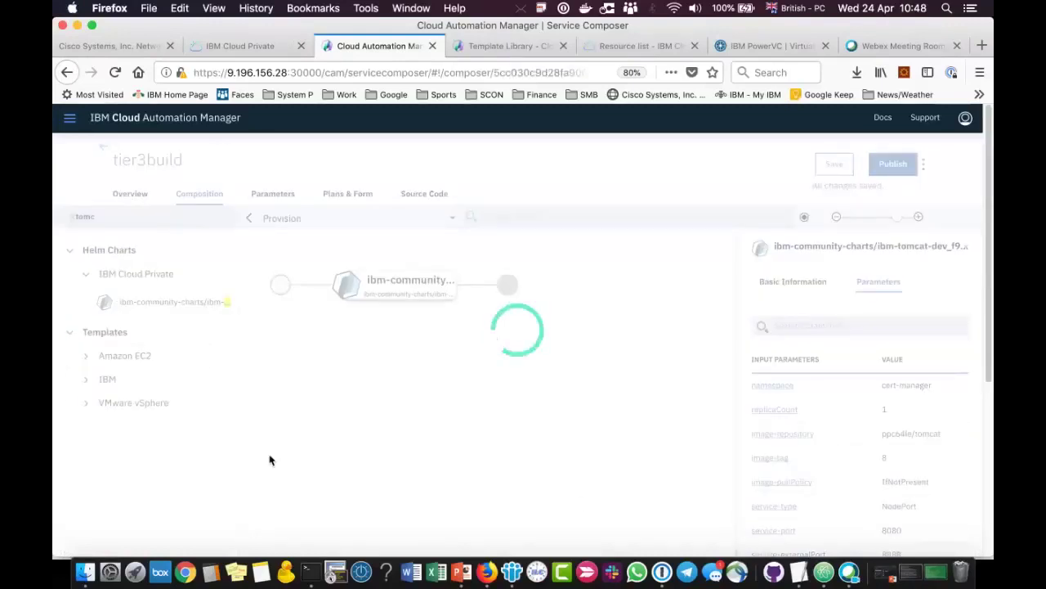
- Find the "smc" templates and place the IBM template SMC - Debian VM IBM Cloud after the Tomcat chart in the flow
{"action": "left_click", "coordinate": [134, 217]}
{"action": "key", "text": "BackSpace"}
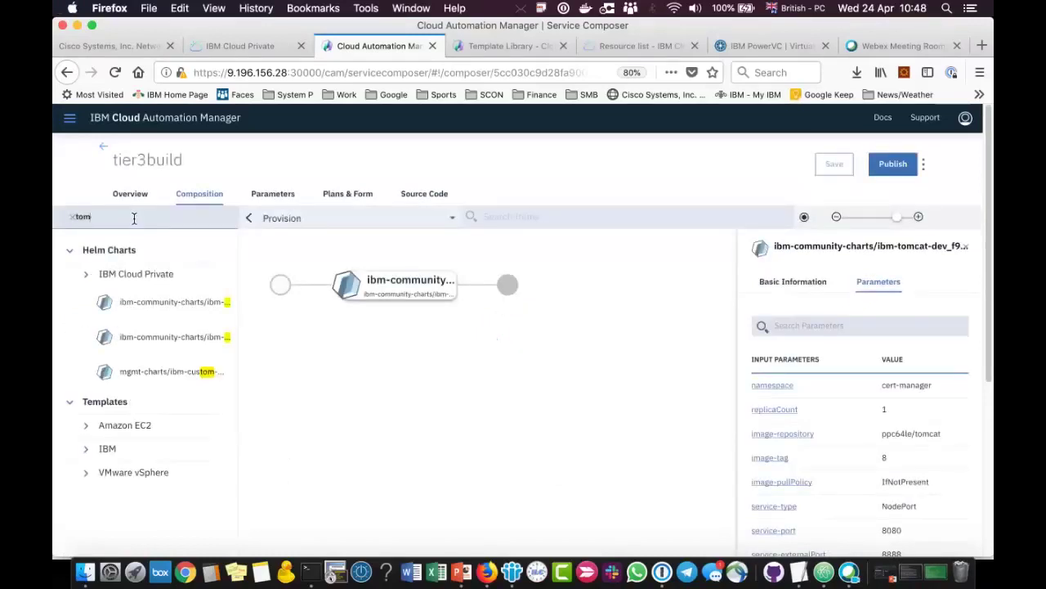
{"action": "key", "text": "BackSpace"}
{"action": "key", "text": "BackSpace"}
{"action": "key", "text": "BackSpace"}
{"action": "type", "text": "smc"}
{"action": "left_click", "coordinate": [86, 275]}
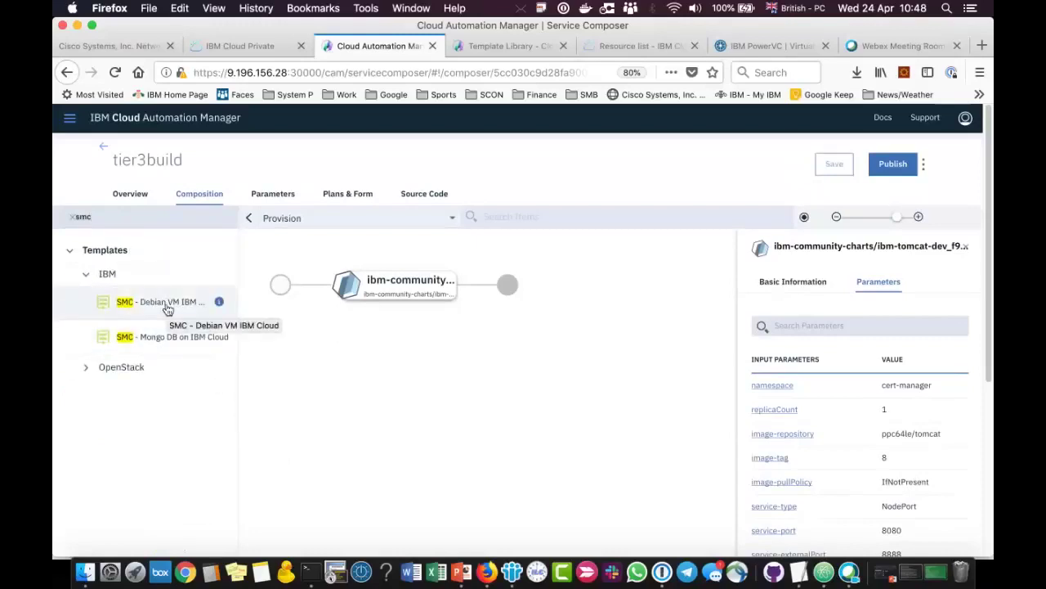
{"action": "left_click_drag", "start_coordinate": [215, 304], "coordinate": [479, 295]}
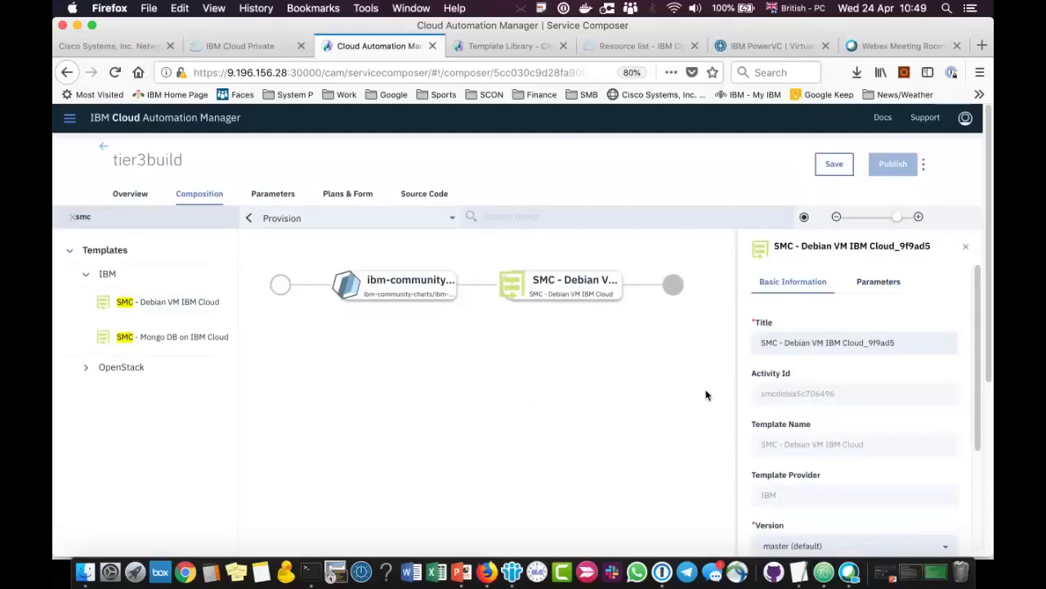
- Review the Debian VM's basic information and input parameters, and save the service
{"action": "scroll", "coordinate": [963, 343], "scroll_direction": "down", "scroll_amount": 4}
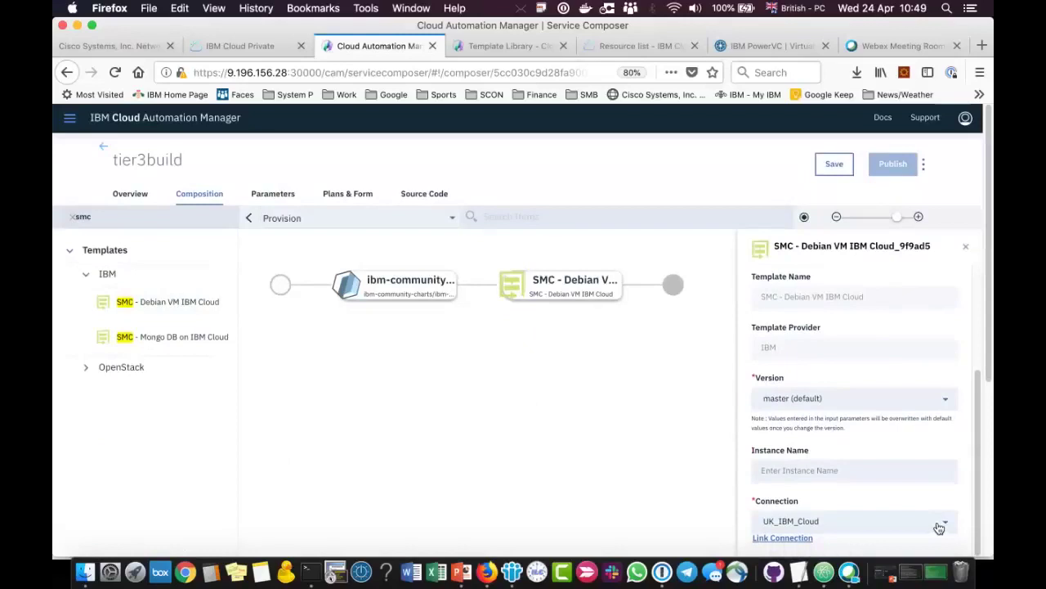
{"action": "scroll", "coordinate": [955, 365], "scroll_direction": "up", "scroll_amount": 4}
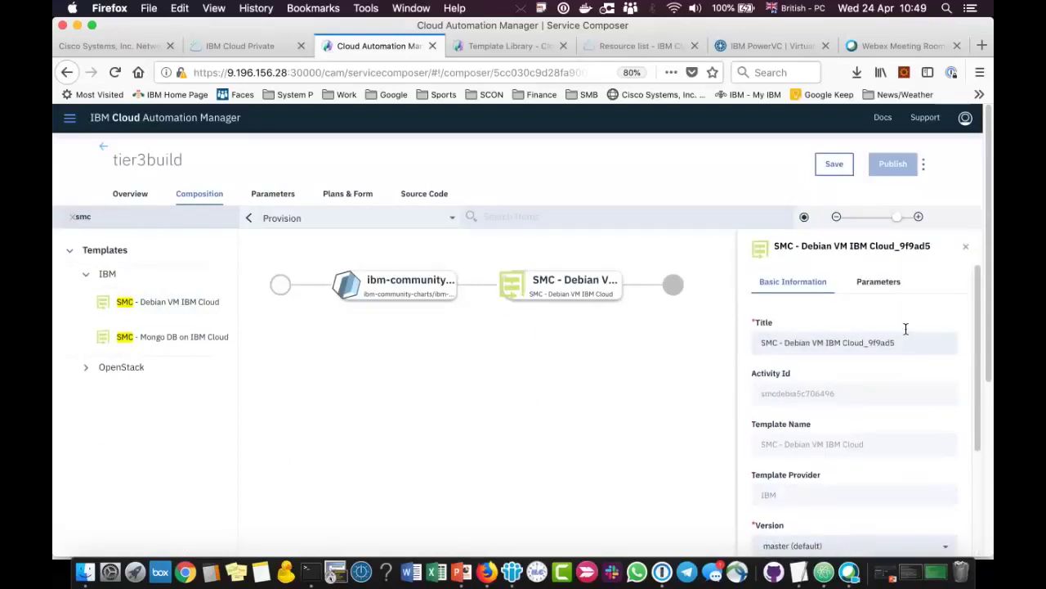
{"action": "left_click", "coordinate": [883, 285]}
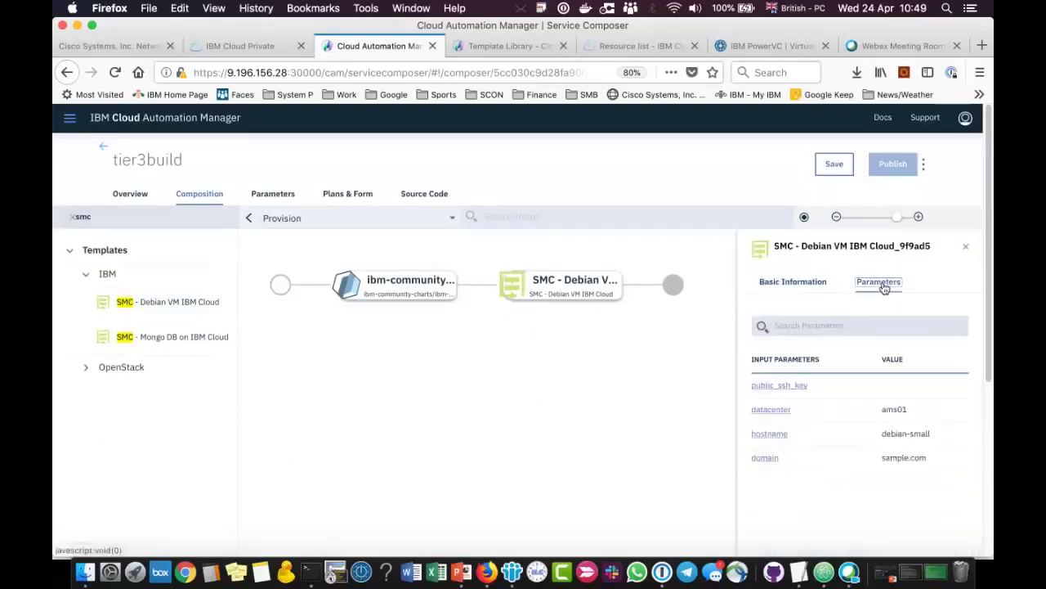
{"action": "left_click", "coordinate": [828, 171]}
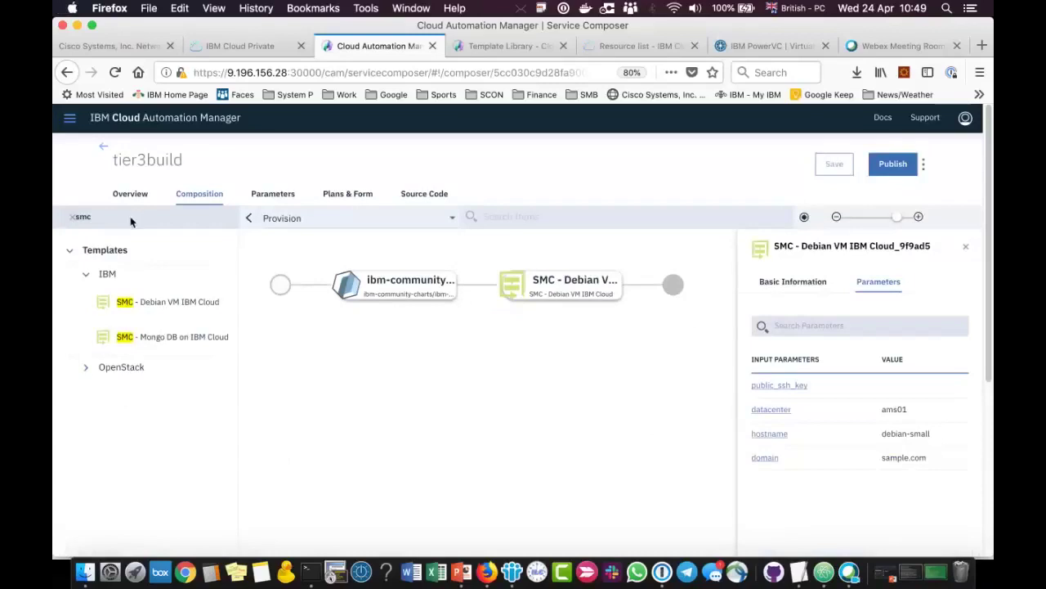
- Add the OpenStack template SMC - Oracle DB VM after the Debian VM in the flow and check its connection
{"action": "left_click", "coordinate": [85, 370]}
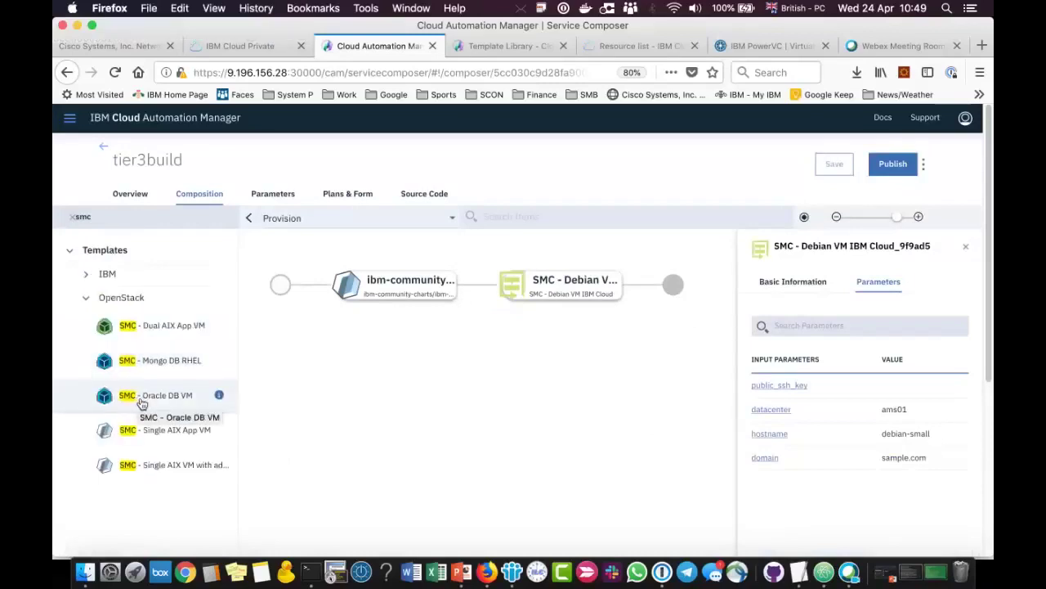
{"action": "left_click_drag", "start_coordinate": [139, 403], "coordinate": [642, 293]}
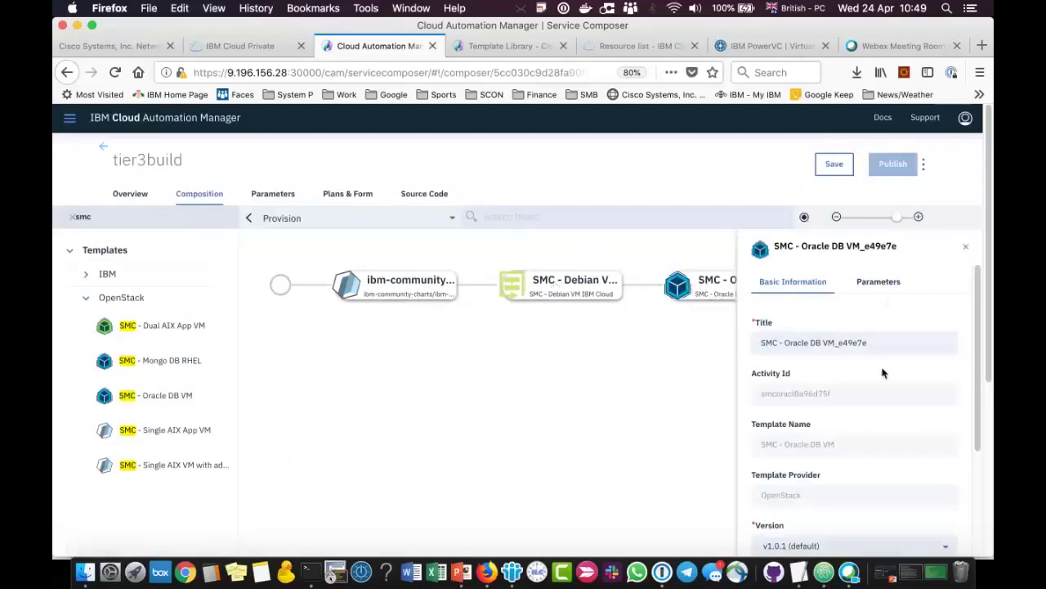
{"action": "scroll", "coordinate": [882, 373], "scroll_direction": "down", "scroll_amount": 3}
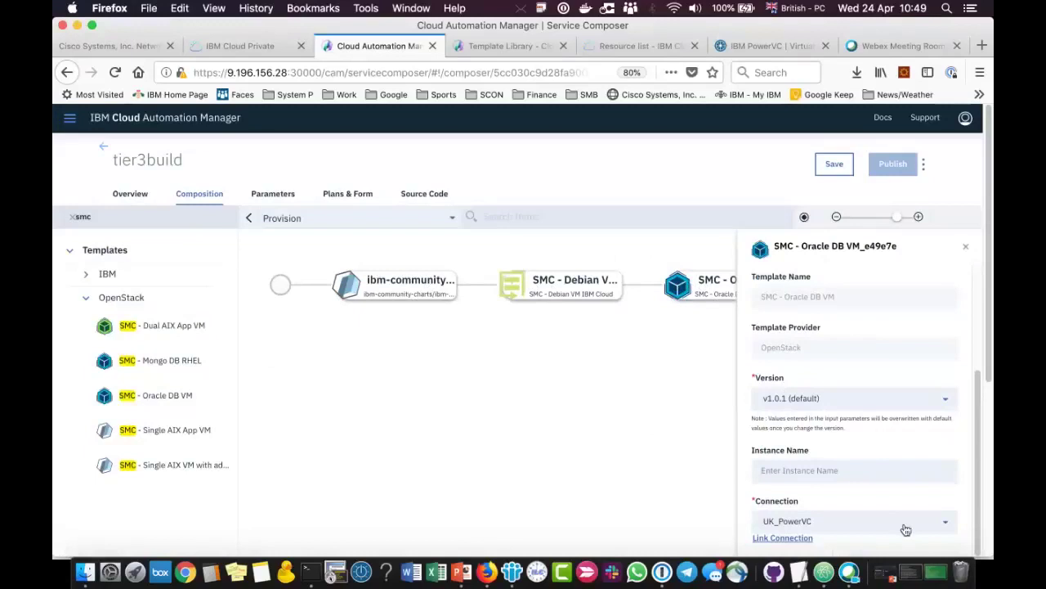
- Review the Oracle DB VM's input and output parameters and save the tier3build service
{"action": "scroll", "coordinate": [927, 351], "scroll_direction": "up", "scroll_amount": 3}
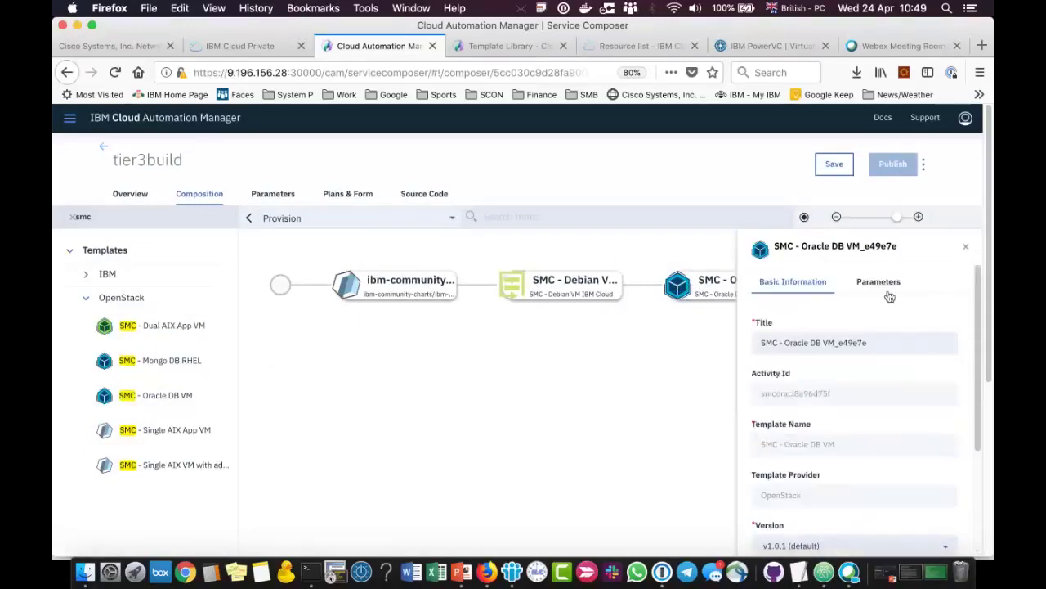
{"action": "left_click", "coordinate": [885, 284]}
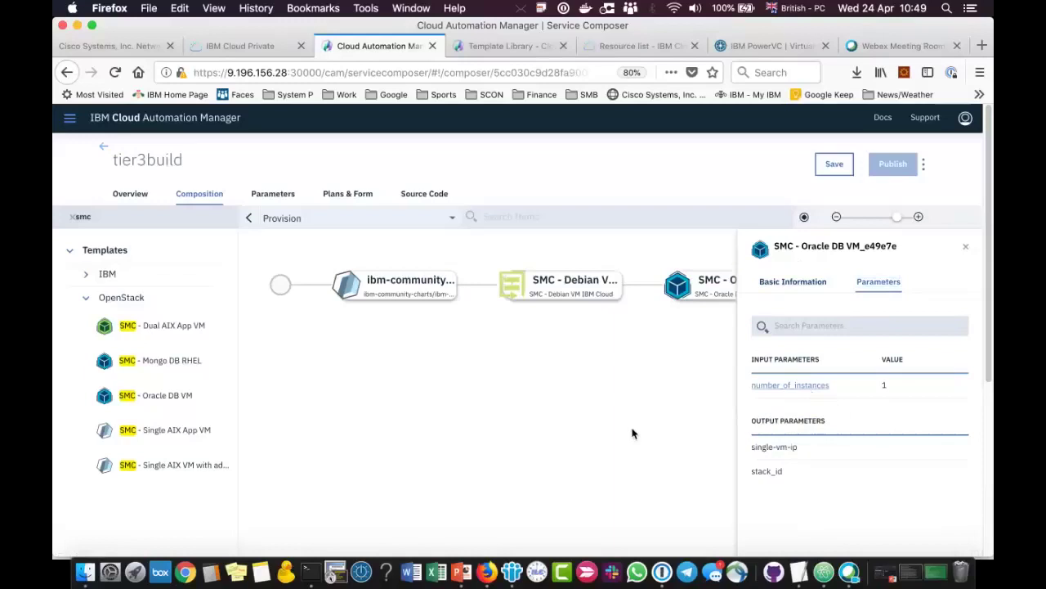
{"action": "left_click", "coordinate": [831, 165]}
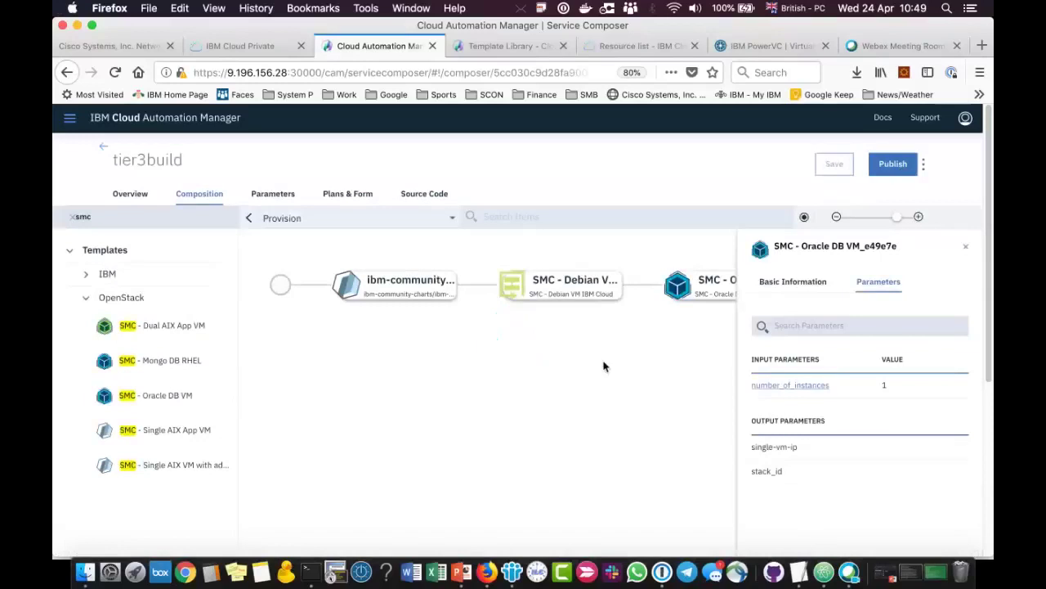
- Examine the service-level parameters of tier3build, expanding the activity parameters of the Tomcat chart, Debian VM and Oracle DB VM
{"action": "left_click", "coordinate": [290, 200]}
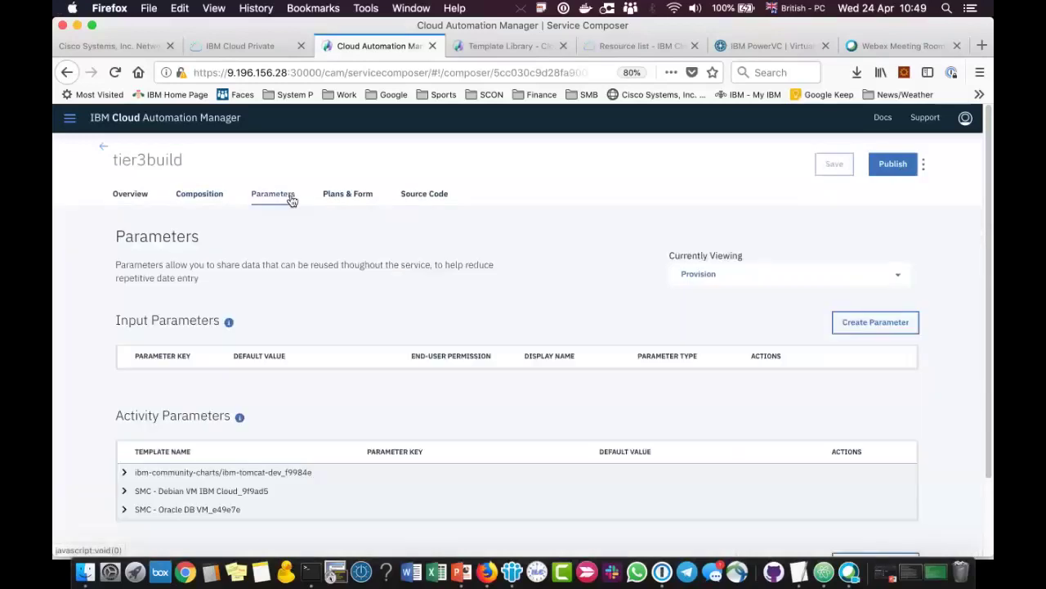
{"action": "scroll", "coordinate": [398, 236], "scroll_direction": "down", "scroll_amount": 2}
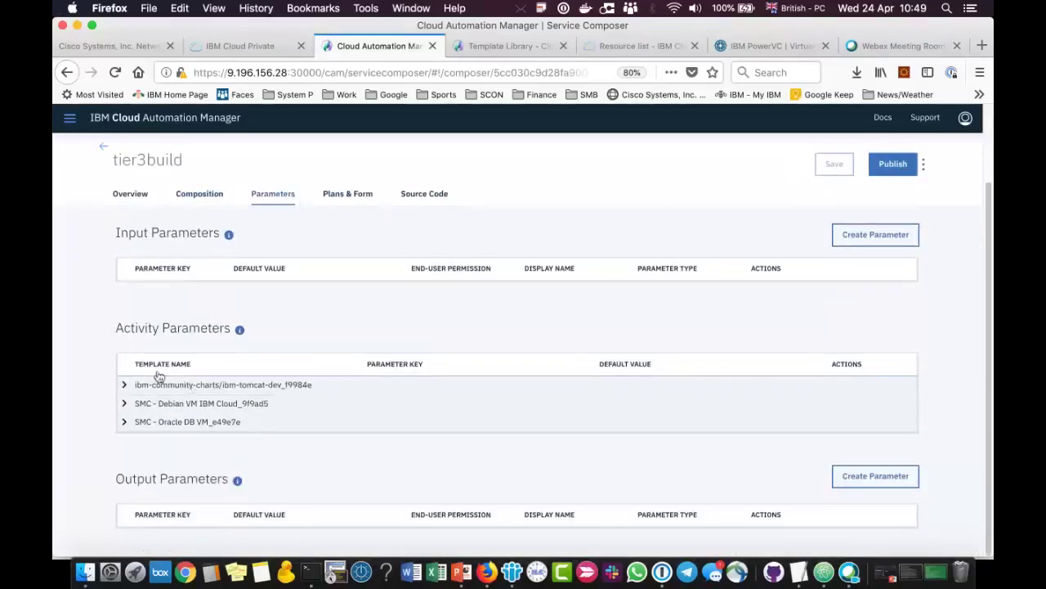
{"action": "left_click", "coordinate": [124, 384]}
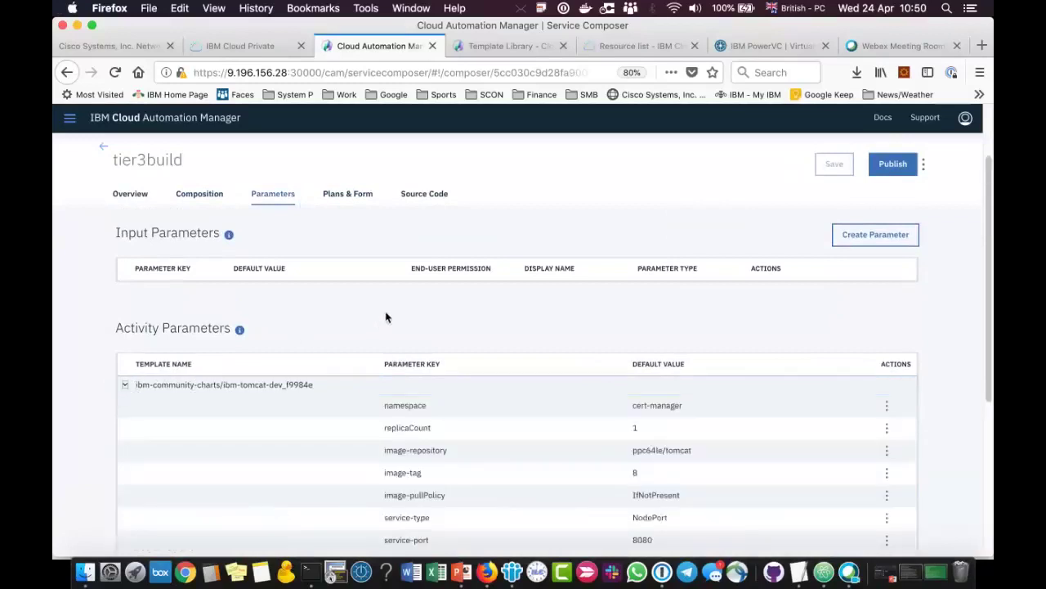
{"action": "scroll", "coordinate": [390, 311], "scroll_direction": "down", "scroll_amount": 3}
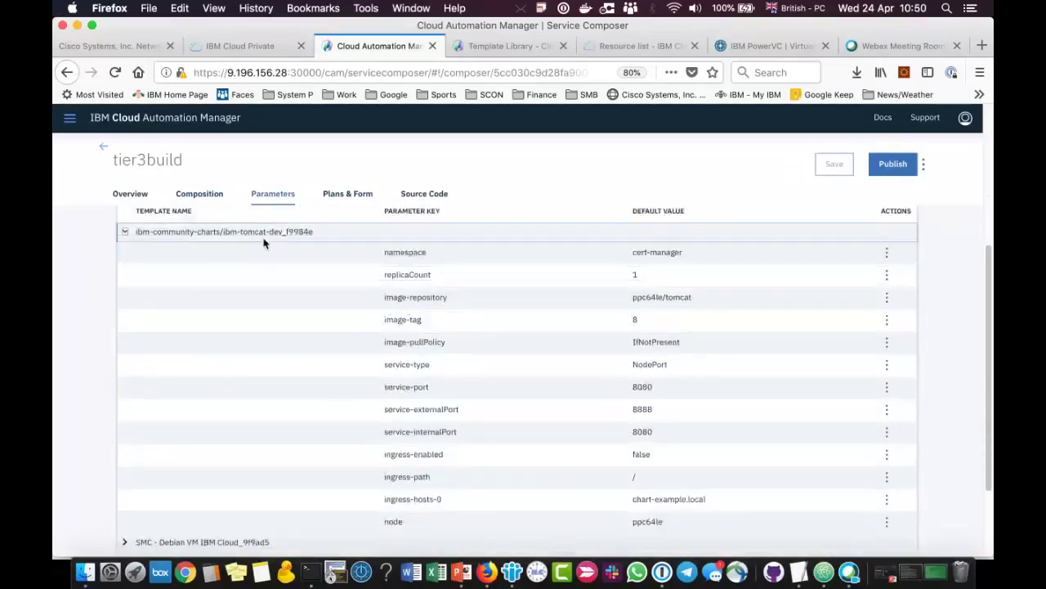
{"action": "scroll", "coordinate": [416, 273], "scroll_direction": "down", "scroll_amount": 2}
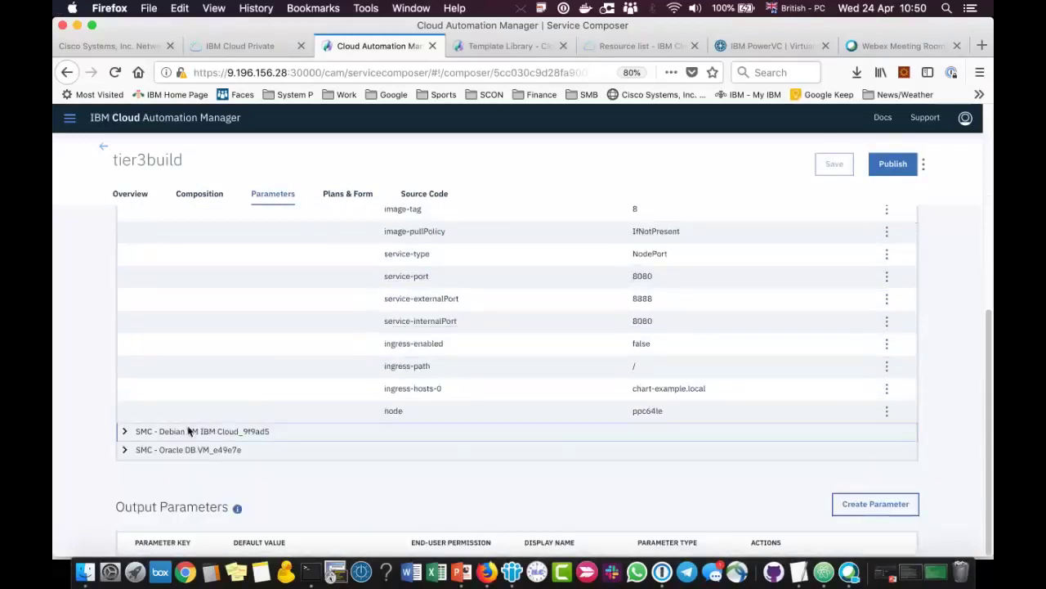
{"action": "left_click", "coordinate": [178, 434]}
{"action": "scroll", "coordinate": [262, 380], "scroll_direction": "down", "scroll_amount": 2}
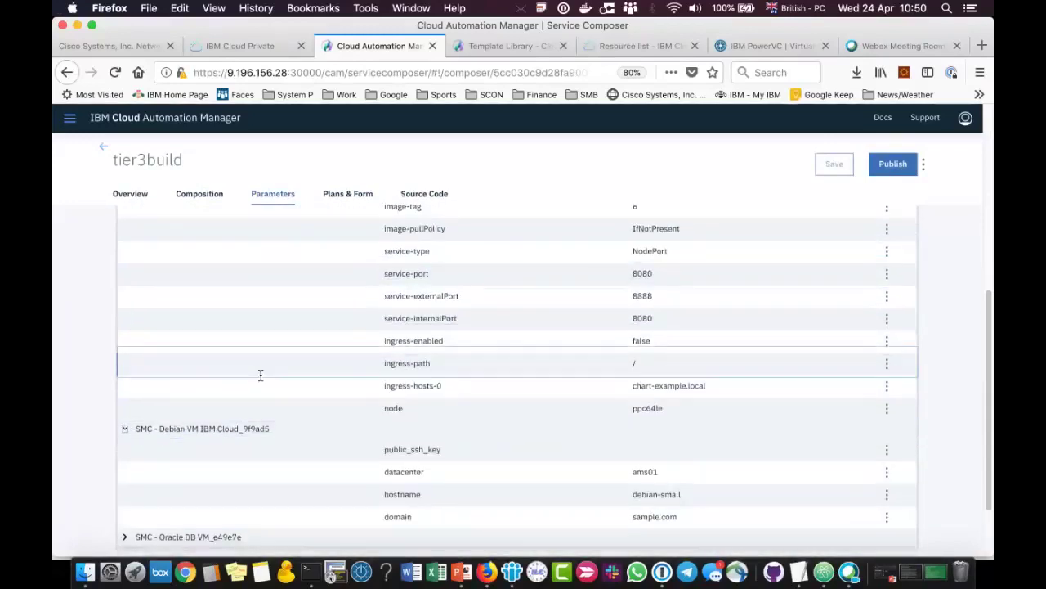
{"action": "left_click", "coordinate": [125, 449]}
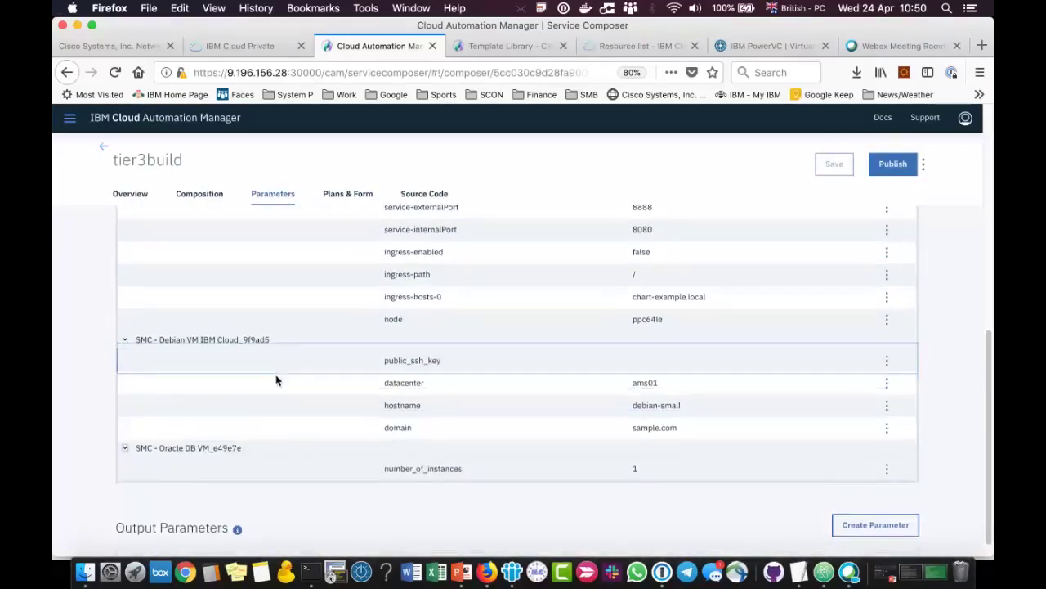
{"action": "scroll", "coordinate": [573, 392], "scroll_direction": "down", "scroll_amount": 1}
{"action": "scroll", "coordinate": [923, 347], "scroll_direction": "up", "scroll_amount": 10}
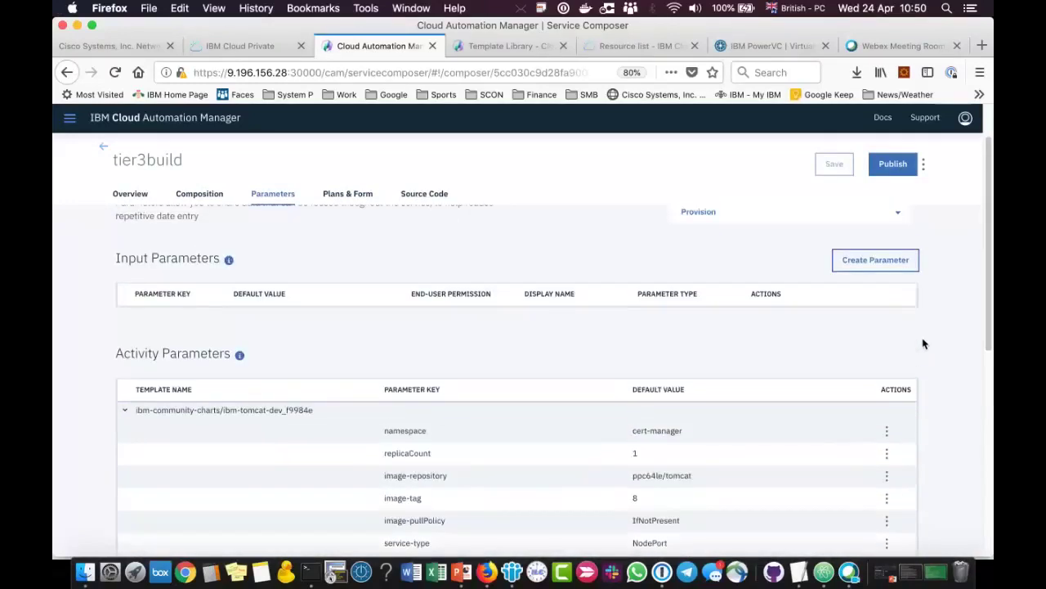
- Return to the service library and check which actions are available for the tier3build draft
{"action": "left_click", "coordinate": [104, 147]}
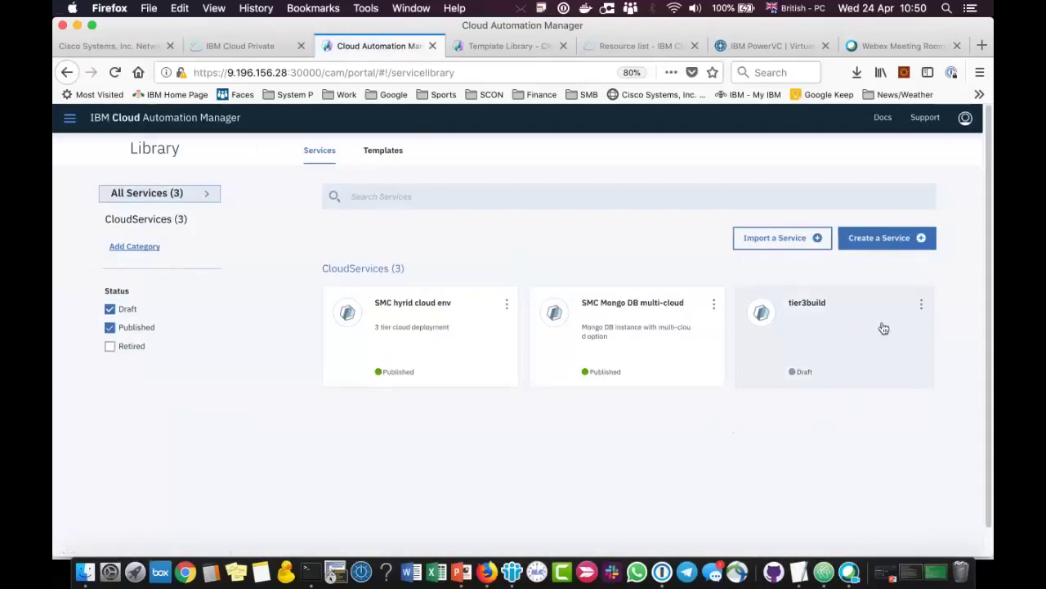
{"action": "left_click", "coordinate": [921, 305]}
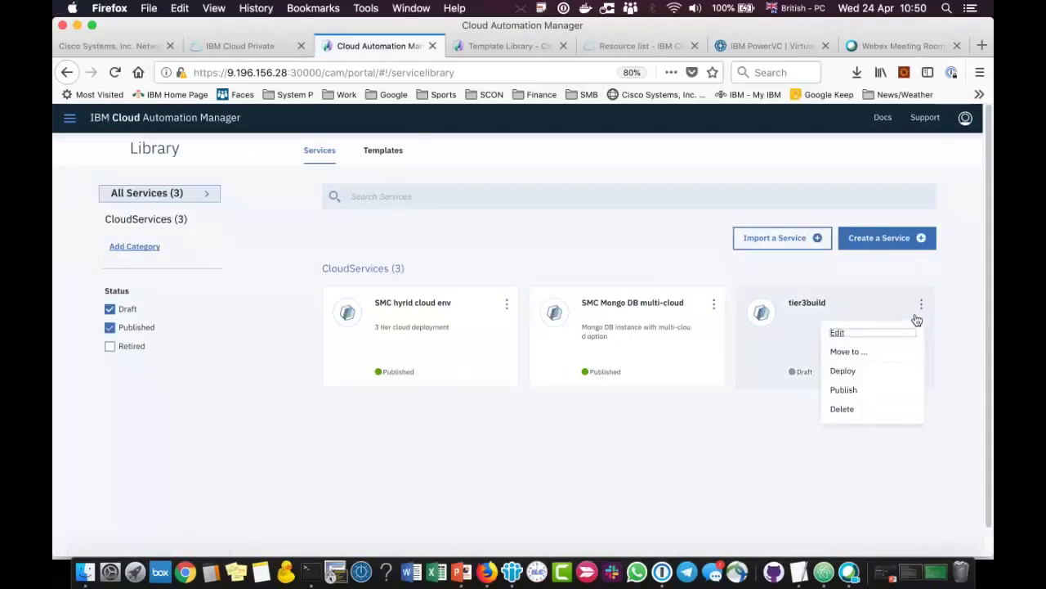
{"action": "left_click", "coordinate": [945, 355]}
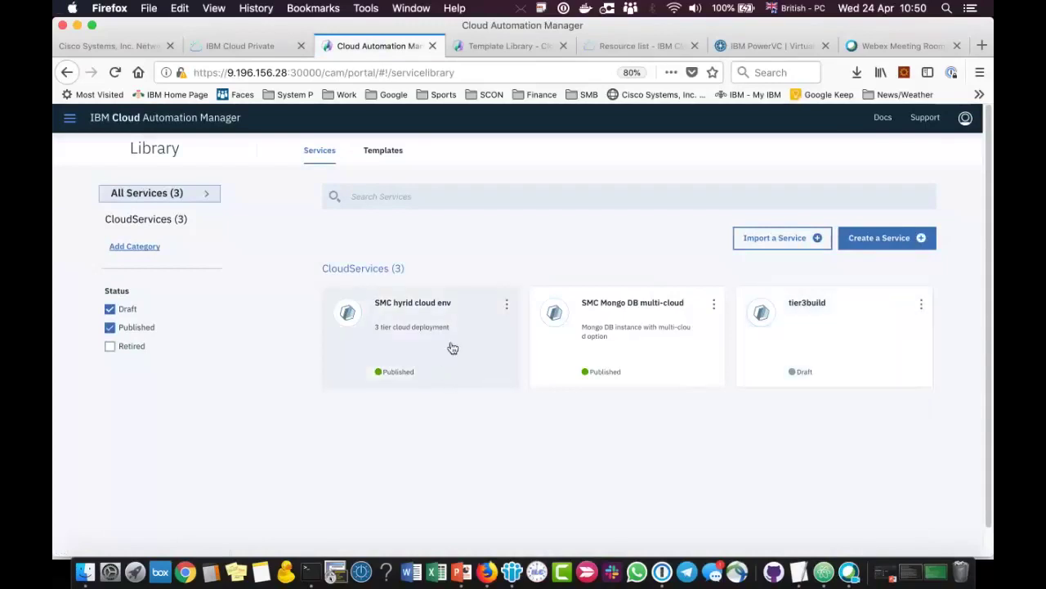
- View the overview and features of the published SMC hyrid cloud env service, and return to the library
{"action": "left_click", "coordinate": [507, 305]}
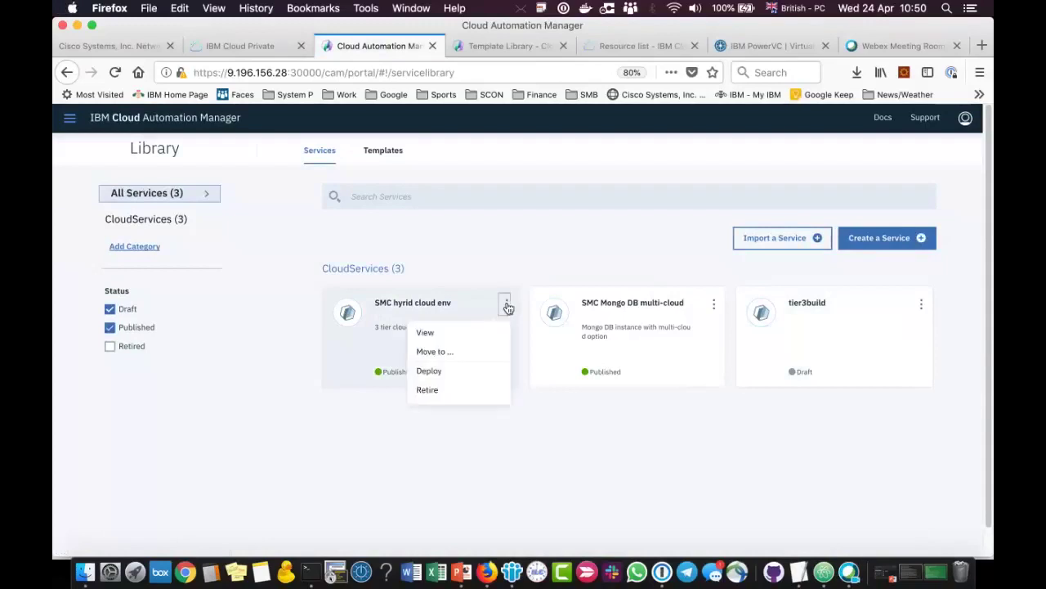
{"action": "left_click", "coordinate": [473, 336]}
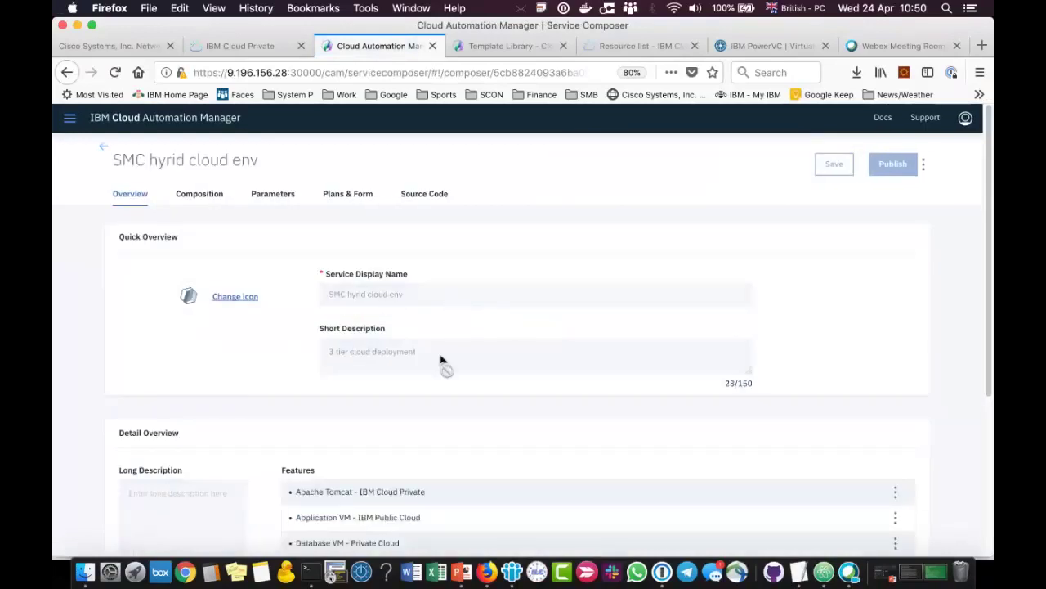
{"action": "scroll", "coordinate": [435, 375], "scroll_direction": "down", "scroll_amount": 3}
{"action": "scroll", "coordinate": [434, 374], "scroll_direction": "up", "scroll_amount": 3}
{"action": "scroll", "coordinate": [467, 310], "scroll_direction": "down", "scroll_amount": 5}
{"action": "scroll", "coordinate": [467, 311], "scroll_direction": "up", "scroll_amount": 5}
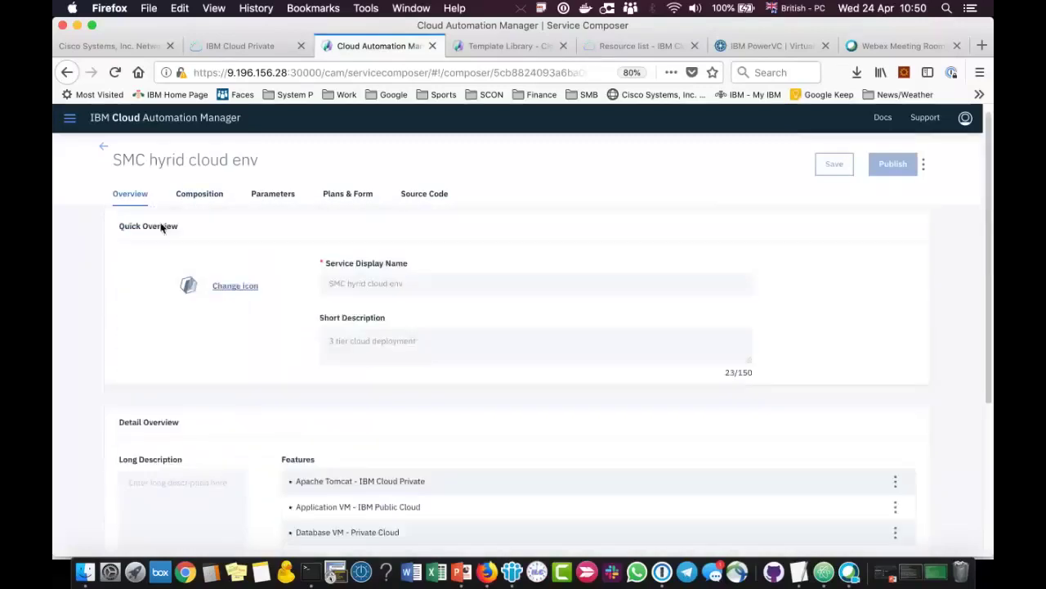
{"action": "left_click", "coordinate": [103, 147]}
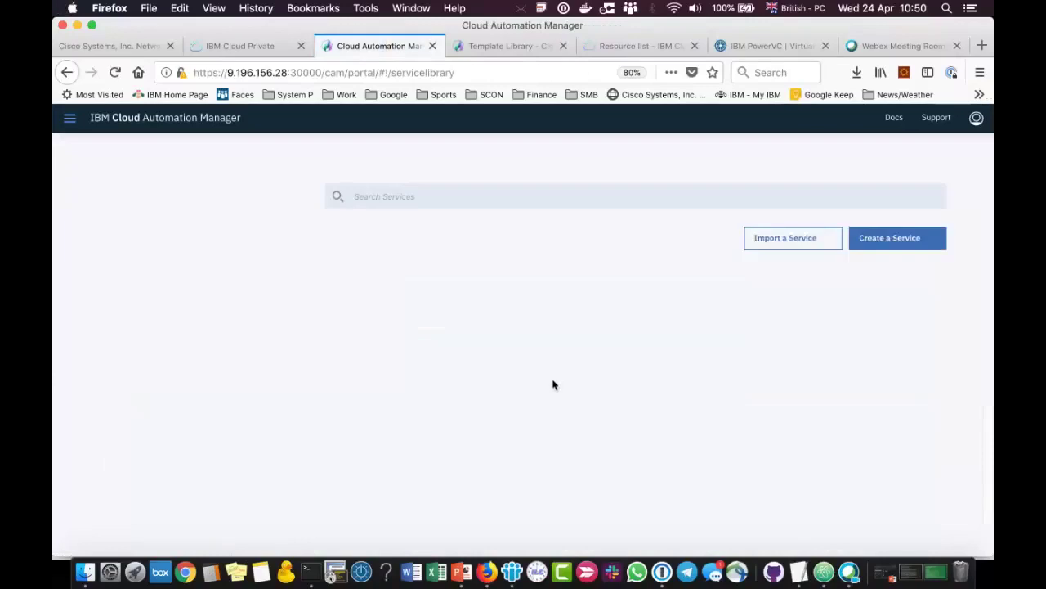
- Deploy the SMC hyrid cloud env service with the Standard plan as instance smc-demo-2, and return to the library
{"action": "left_click", "coordinate": [507, 304]}
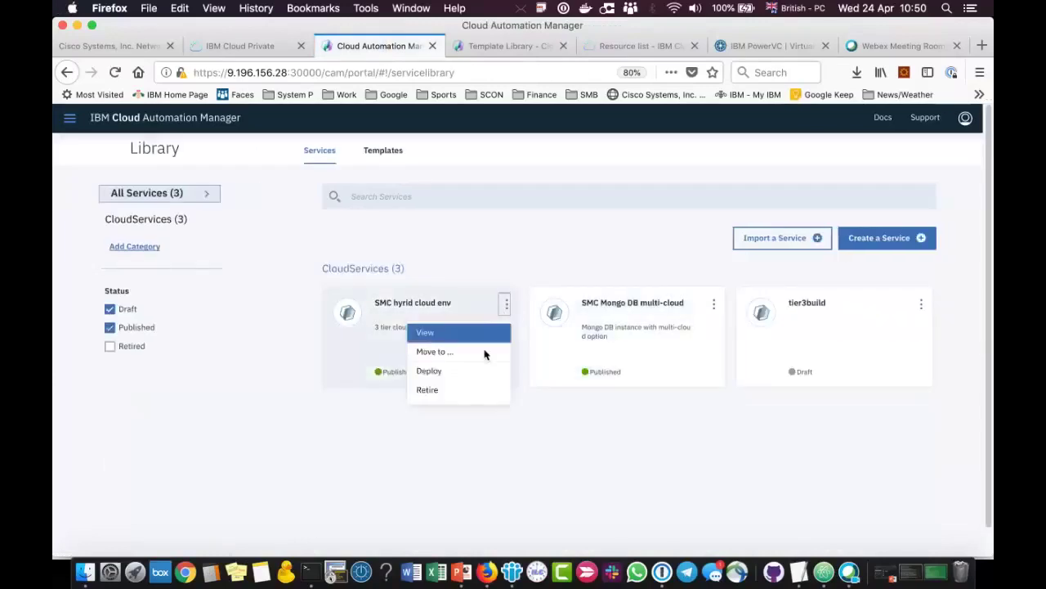
{"action": "left_click", "coordinate": [462, 373]}
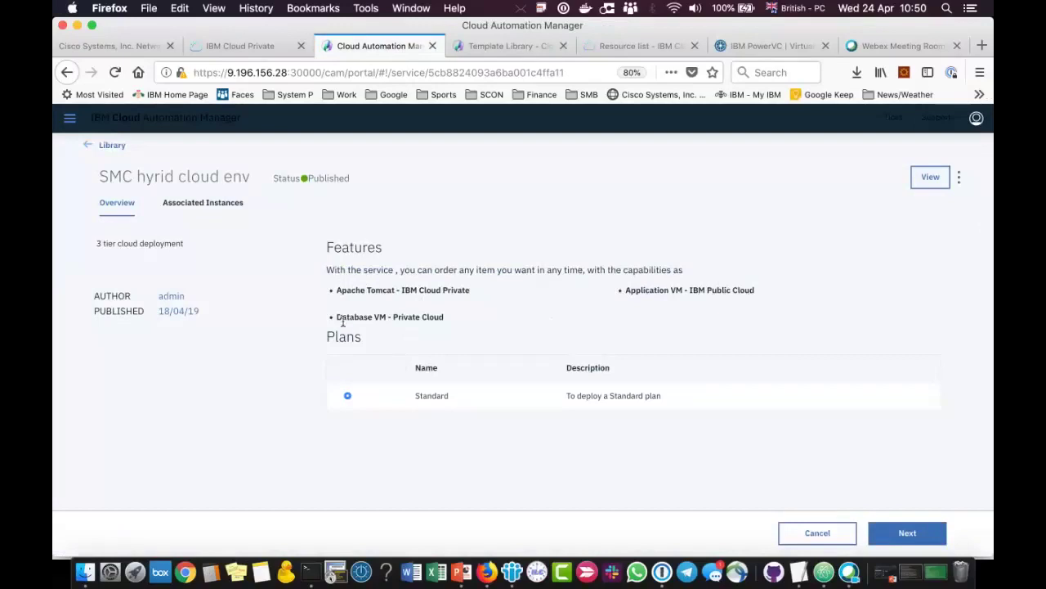
{"action": "left_click", "coordinate": [905, 534]}
{"action": "left_click", "coordinate": [523, 268]}
{"action": "type", "text": "smc-demo-2"}
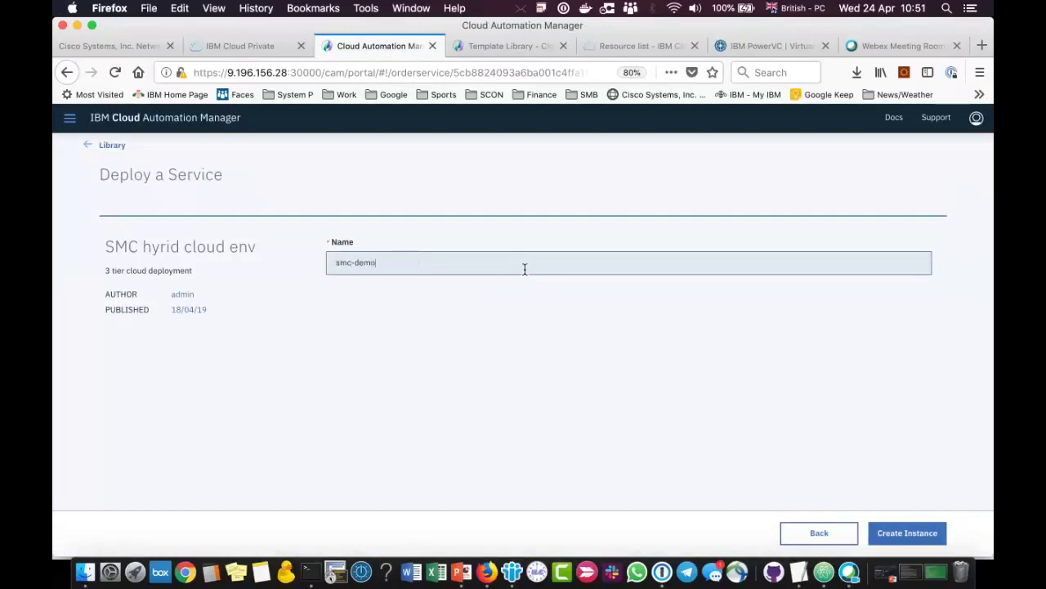
{"action": "left_click", "coordinate": [919, 536]}
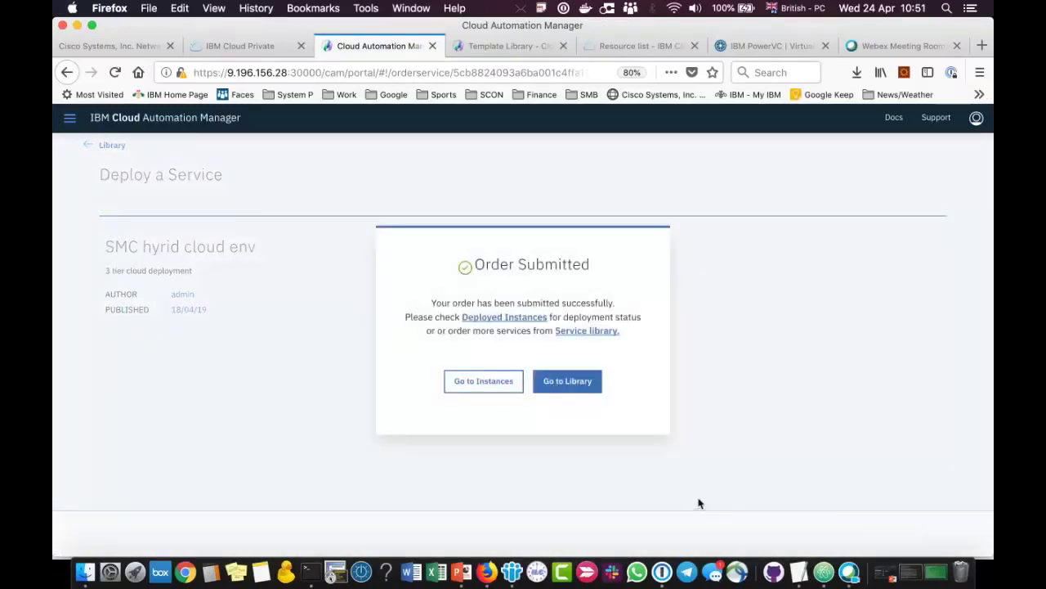
{"action": "left_click", "coordinate": [555, 389]}
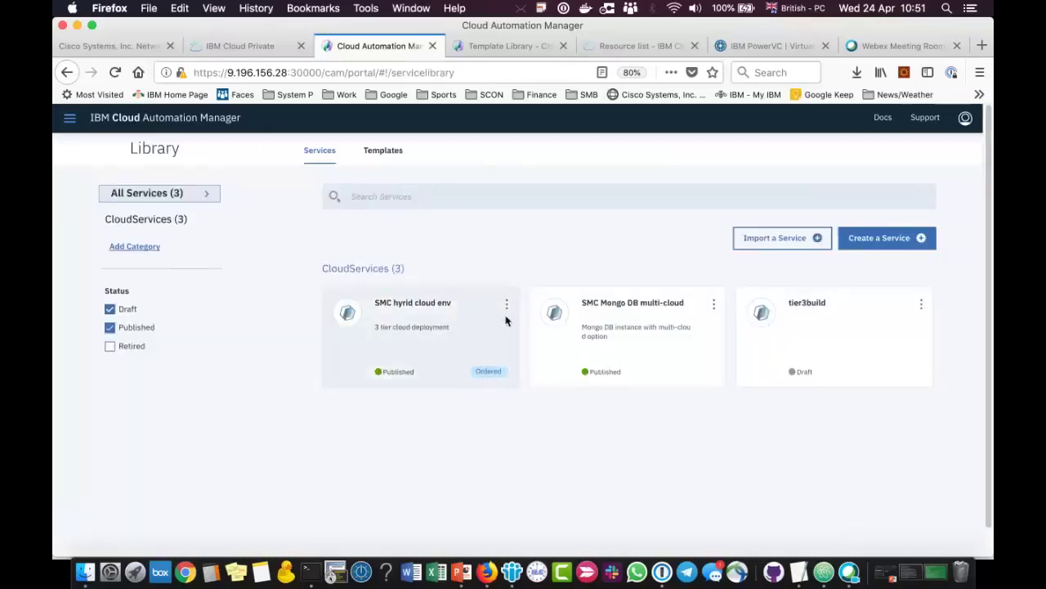
{"action": "left_click", "coordinate": [712, 306]}
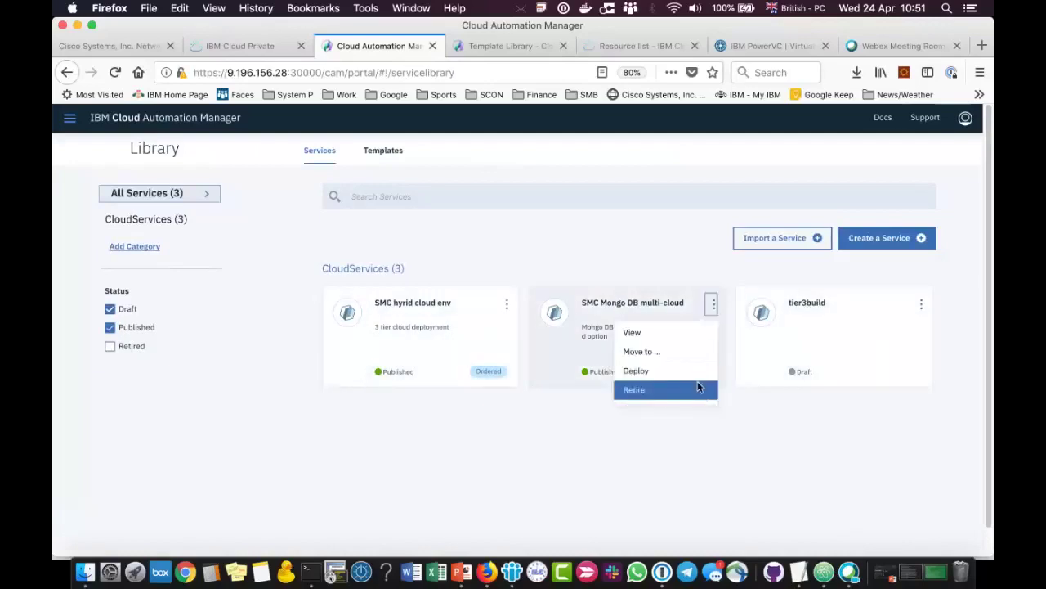
{"action": "left_click", "coordinate": [619, 483]}
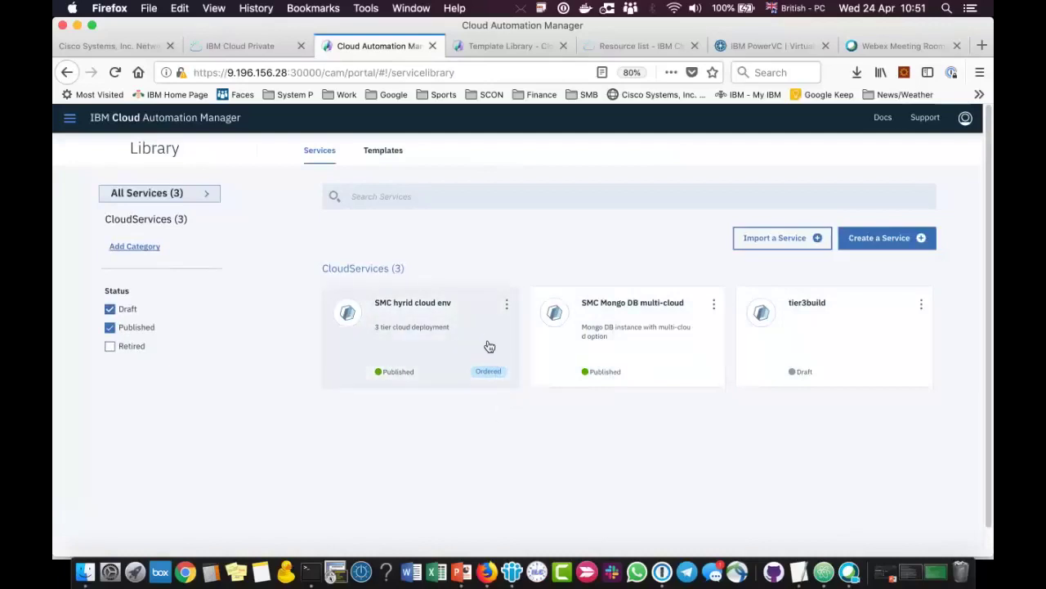
{"action": "left_click", "coordinate": [507, 306]}
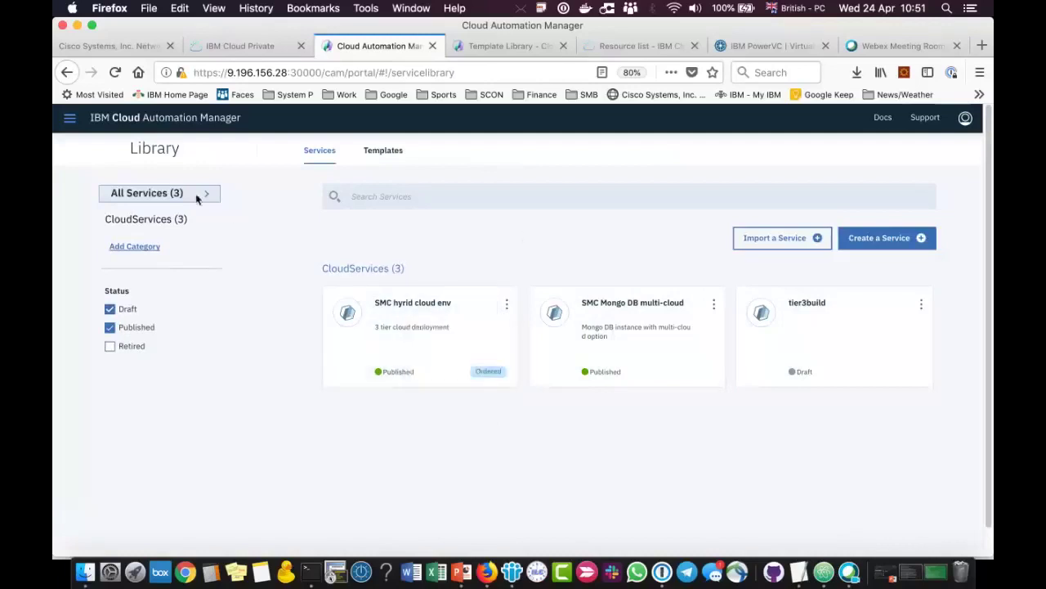
- Find smc-demo-2 among the deployed service instances and check its details and activity instances
{"action": "left_click", "coordinate": [69, 118]}
{"action": "left_click", "coordinate": [70, 292]}
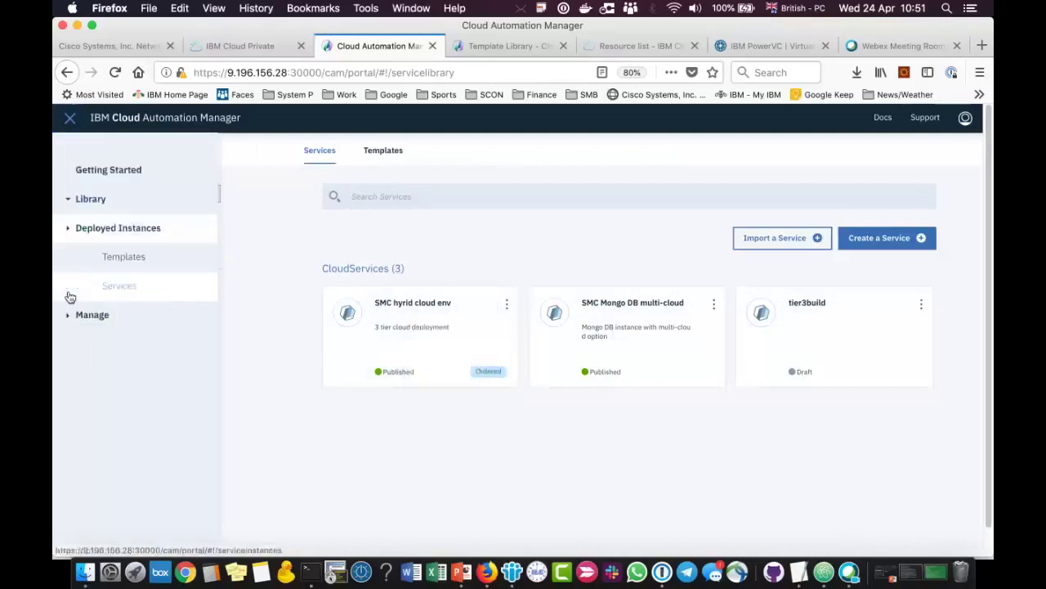
{"action": "left_click", "coordinate": [121, 291]}
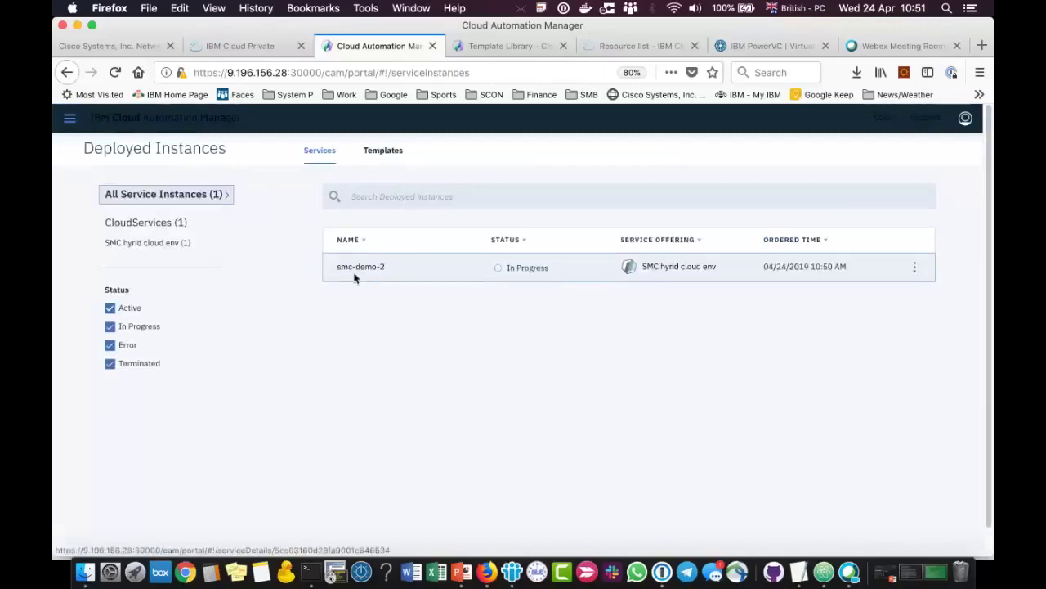
{"action": "left_click", "coordinate": [916, 271]}
{"action": "left_click", "coordinate": [884, 294]}
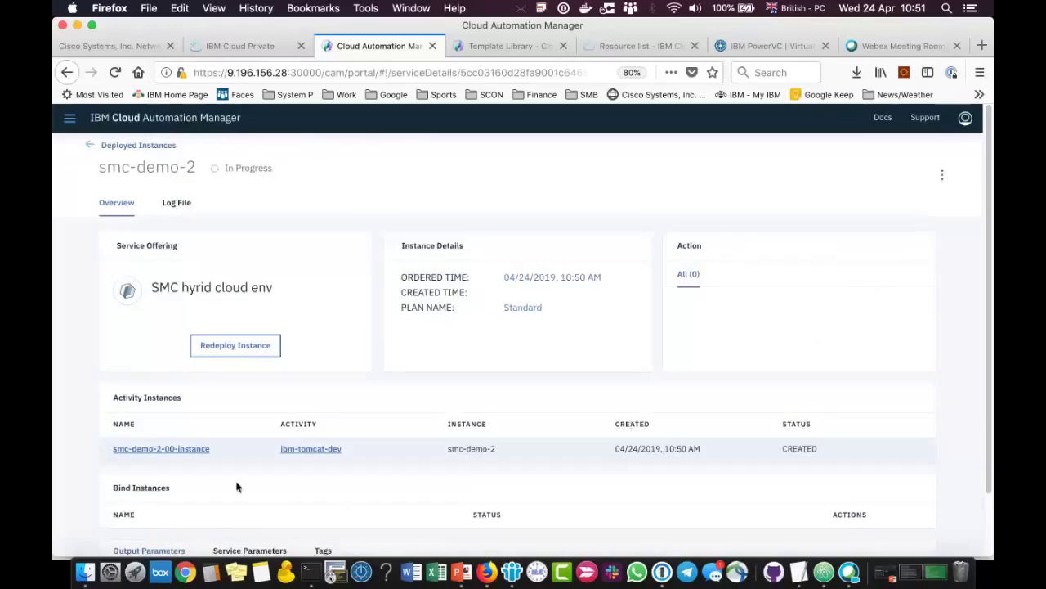
{"action": "left_click", "coordinate": [186, 448]}
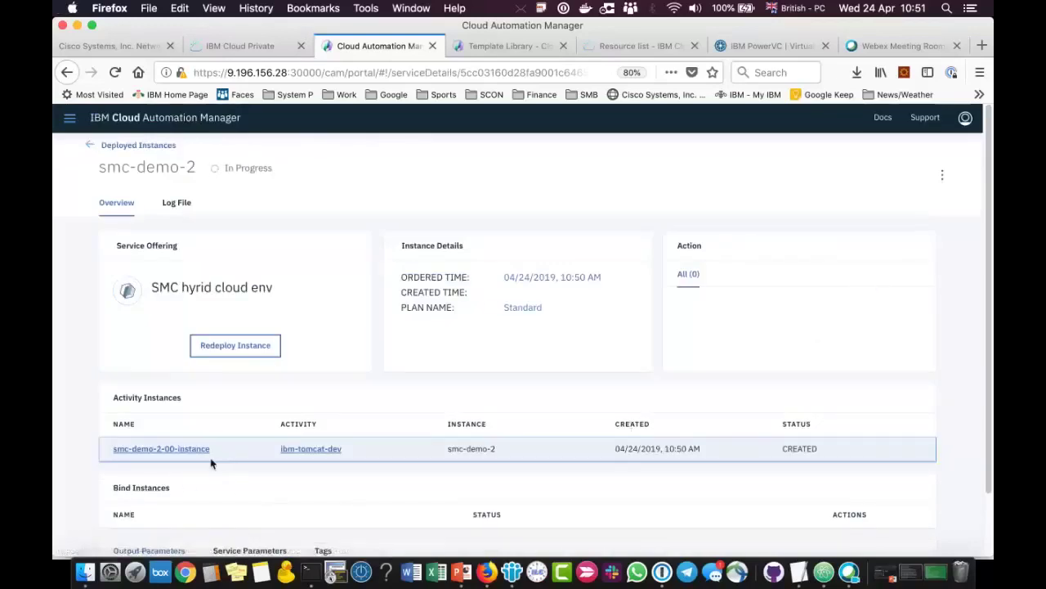
- Switch to IBM Cloud Private, list the workload deployments, launch the smc-demo-2 Tomcat deployment to check it, and close its page
{"action": "left_click", "coordinate": [211, 47]}
{"action": "left_click", "coordinate": [69, 117]}
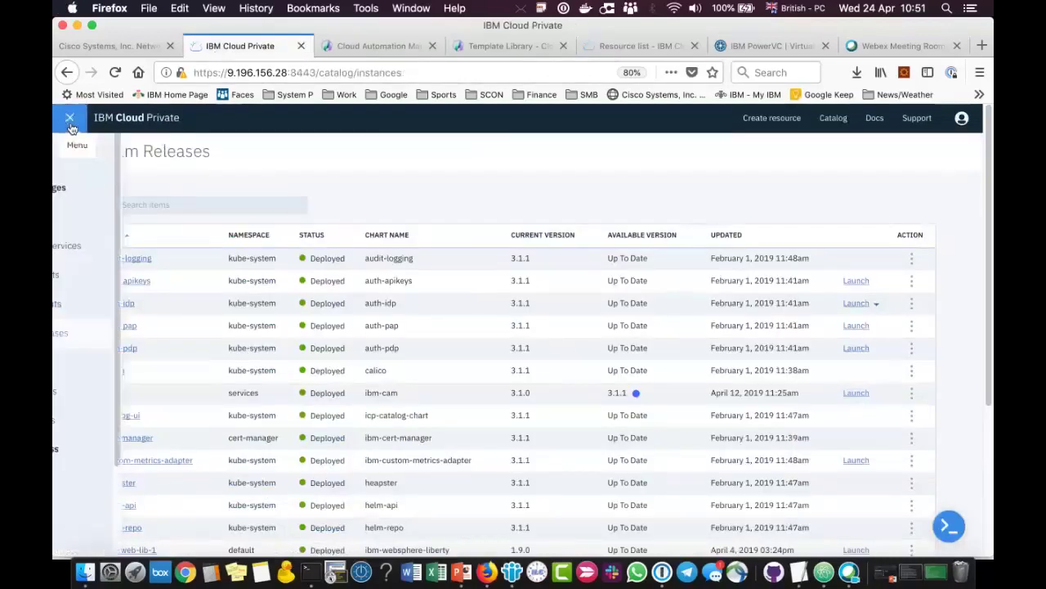
{"action": "left_click", "coordinate": [127, 304]}
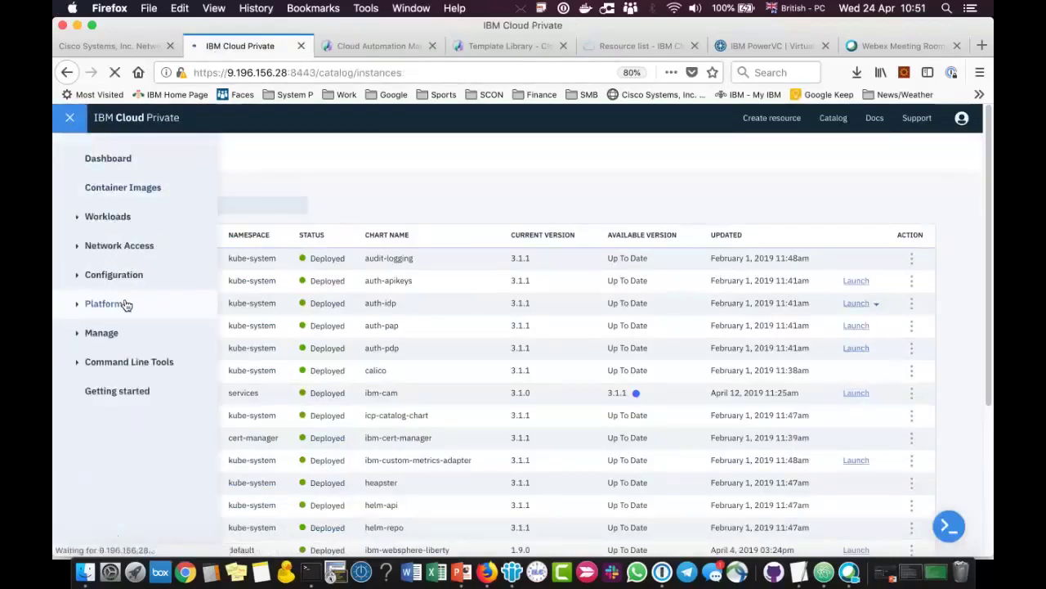
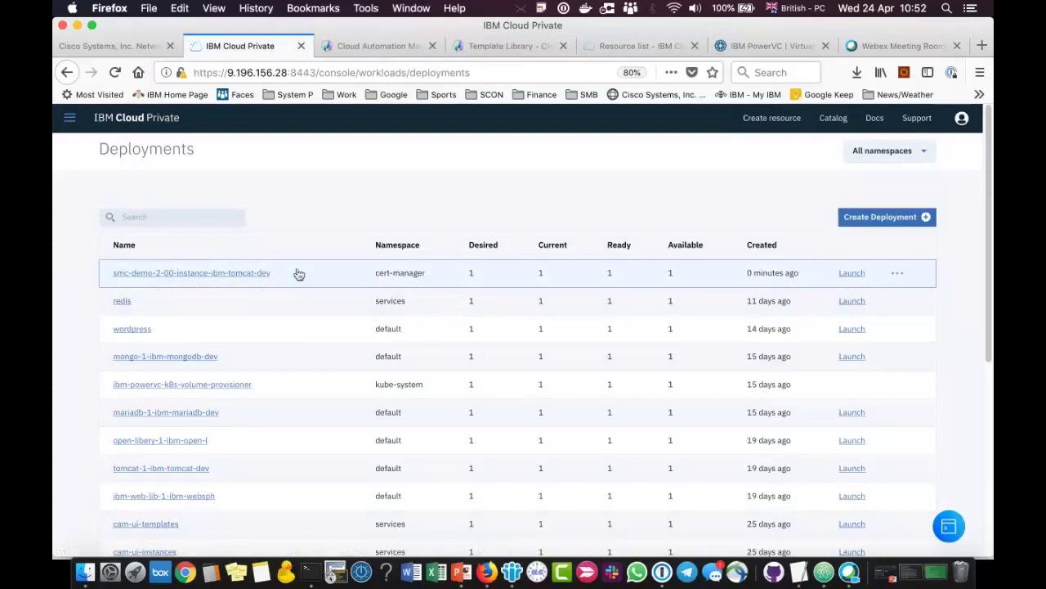
{"action": "left_click", "coordinate": [847, 276]}
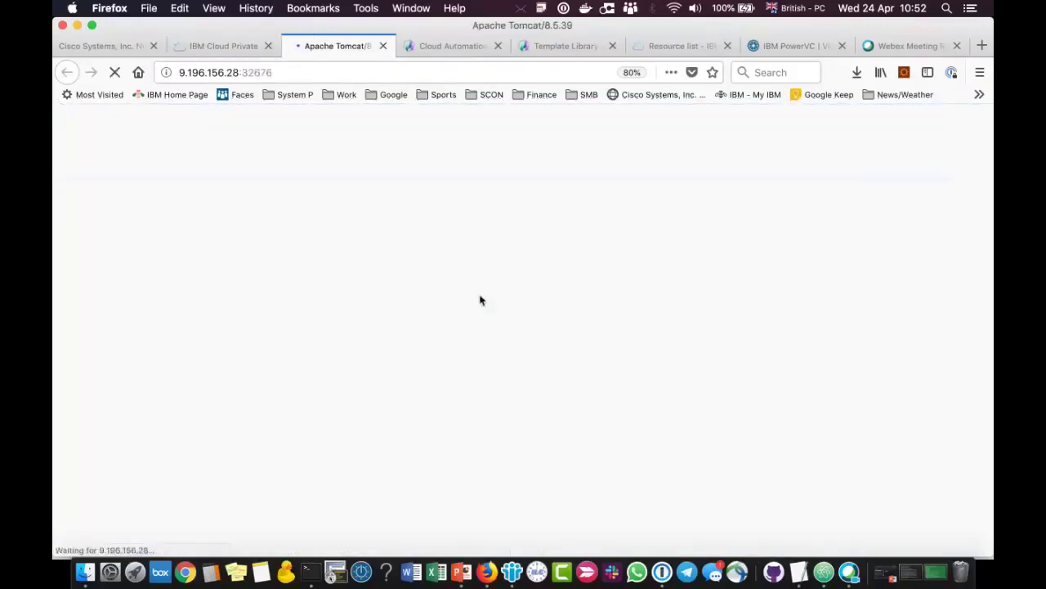
{"action": "left_click", "coordinate": [382, 47]}
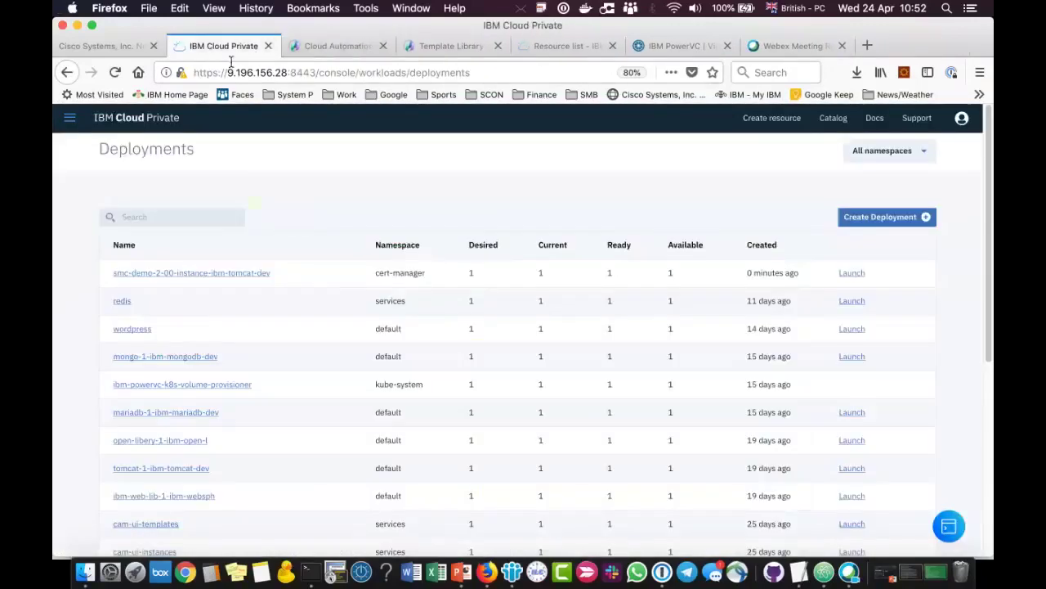
- Check the smc-demo-2 activity instances in Cloud Automation Manager, and refresh the IBM Cloud resource list to look for its device
{"action": "left_click", "coordinate": [380, 47]}
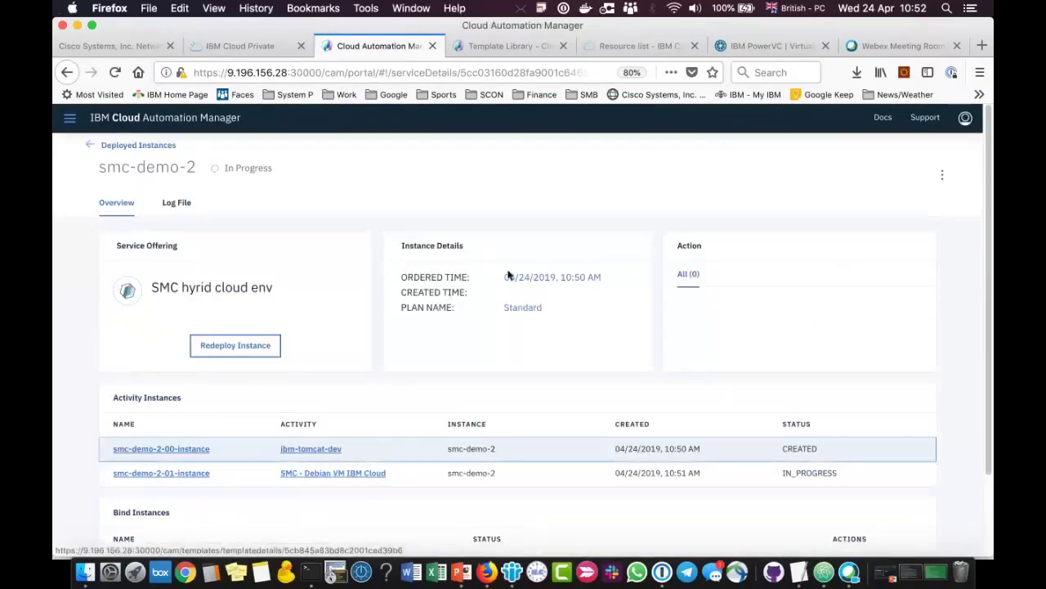
{"action": "left_click", "coordinate": [630, 47]}
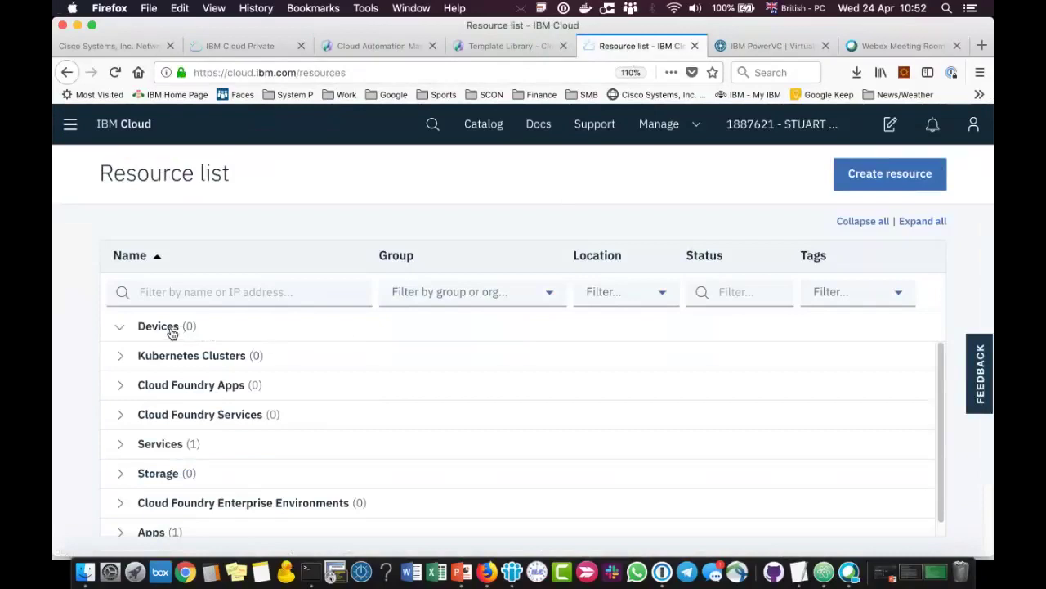
{"action": "left_click", "coordinate": [115, 72]}
{"action": "left_click", "coordinate": [511, 46]}
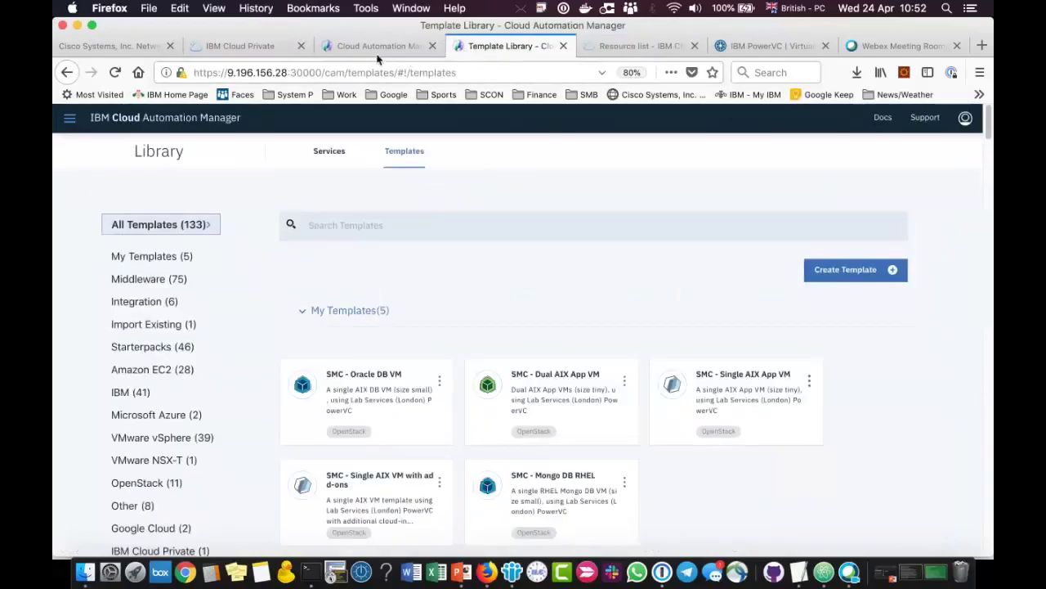
- Examine the service log of smc-demo-2 from start to end to follow the progress of its Tomcat and Debian VM deployments
{"action": "left_click", "coordinate": [378, 49]}
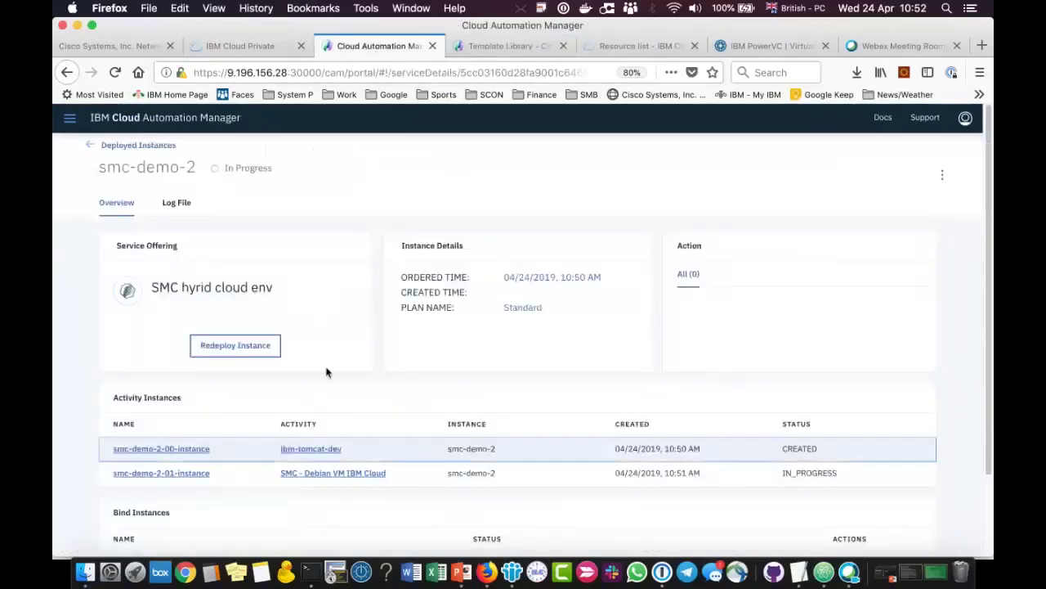
{"action": "left_click", "coordinate": [178, 204]}
{"action": "scroll", "coordinate": [891, 340], "scroll_direction": "down", "scroll_amount": 10}
{"action": "scroll", "coordinate": [852, 347], "scroll_direction": "down", "scroll_amount": 5}
{"action": "scroll", "coordinate": [852, 348], "scroll_direction": "down", "scroll_amount": 2}
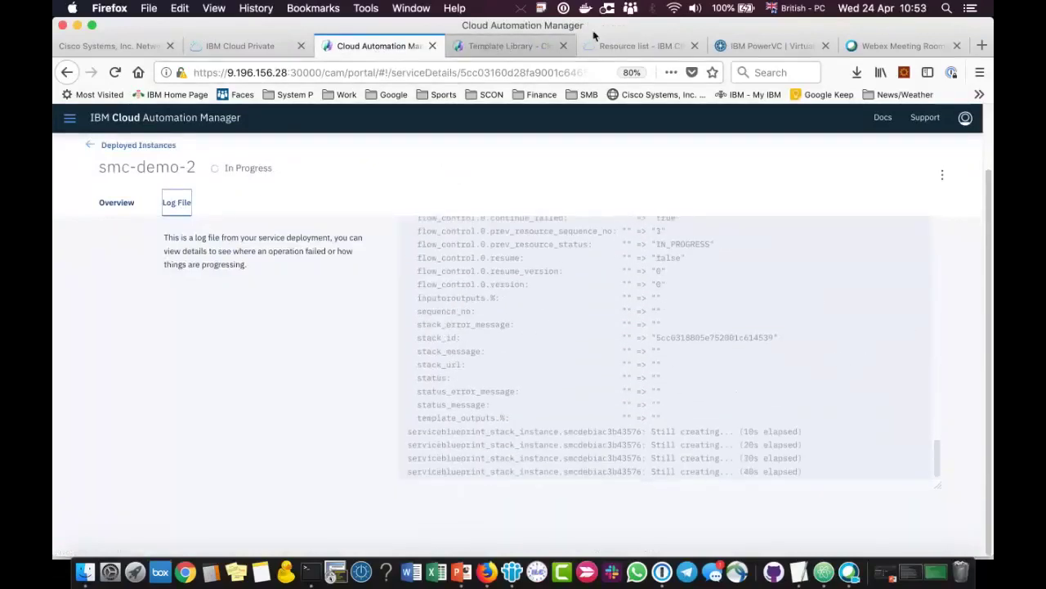
{"action": "scroll", "coordinate": [819, 281], "scroll_direction": "up", "scroll_amount": 10}
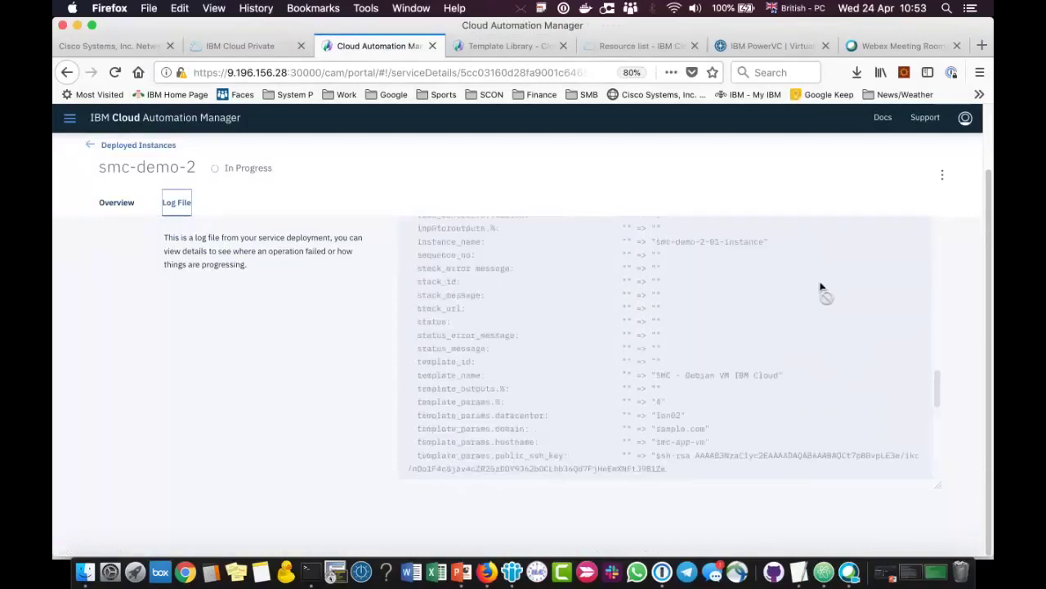
{"action": "scroll", "coordinate": [816, 304], "scroll_direction": "up", "scroll_amount": 3}
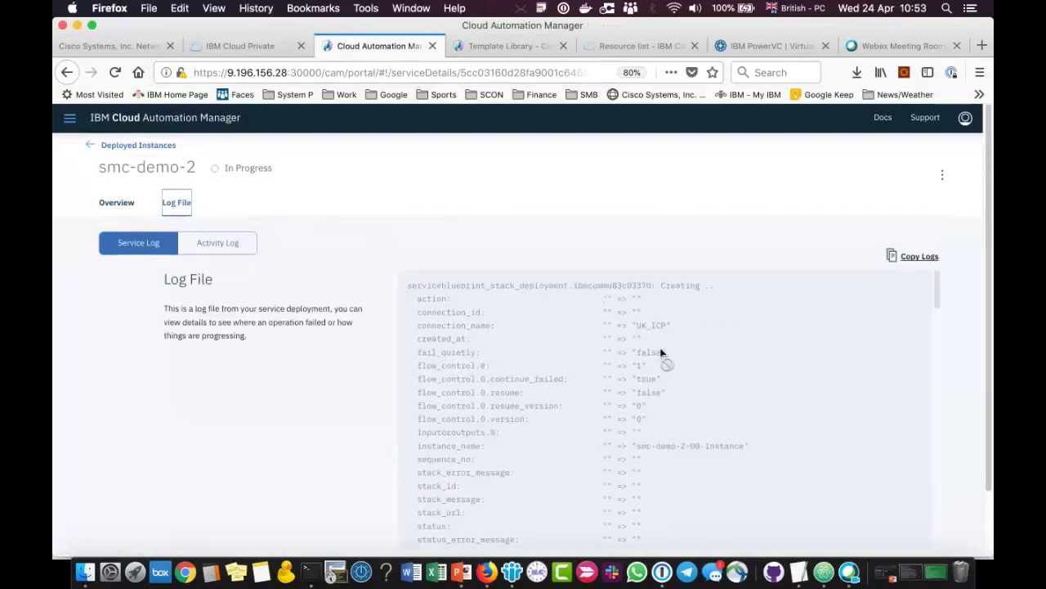
{"action": "scroll", "coordinate": [728, 403], "scroll_direction": "down", "scroll_amount": 5}
{"action": "scroll", "coordinate": [744, 390], "scroll_direction": "down", "scroll_amount": 8}
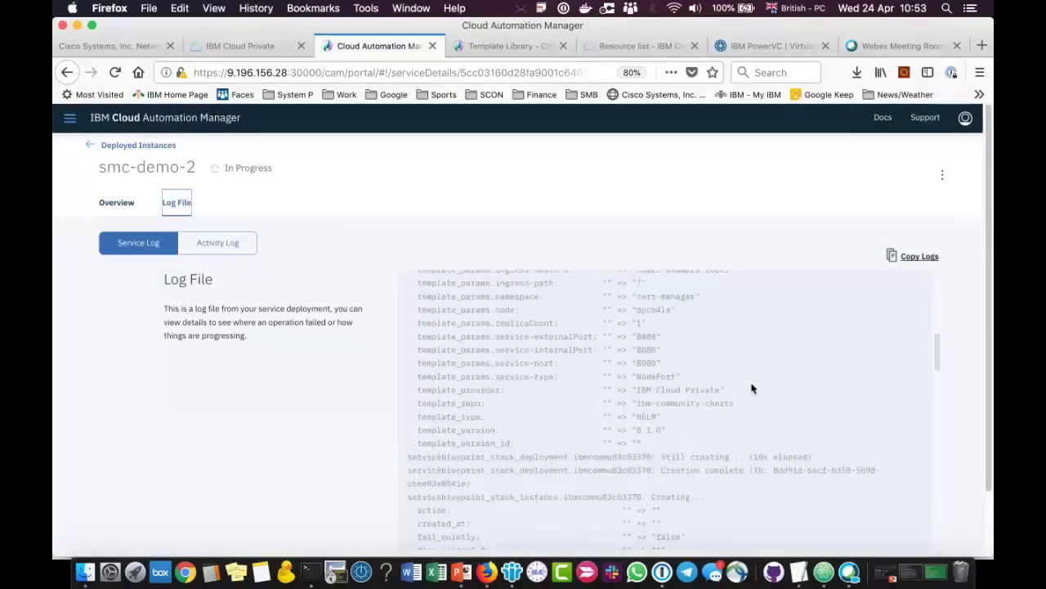
{"action": "scroll", "coordinate": [706, 350], "scroll_direction": "down", "scroll_amount": 7}
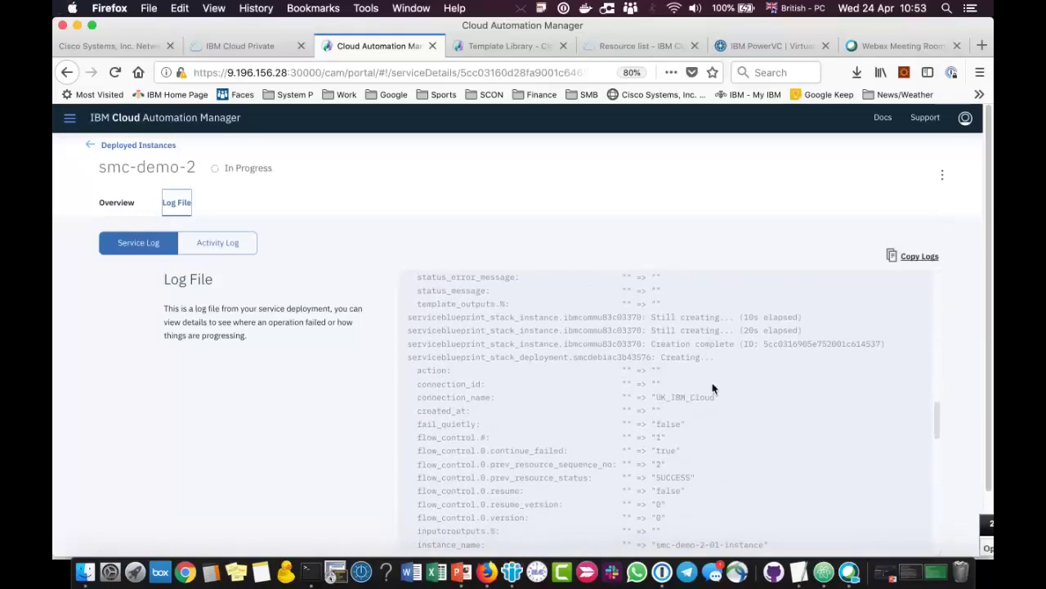
{"action": "scroll", "coordinate": [712, 387], "scroll_direction": "down", "scroll_amount": 3}
{"action": "scroll", "coordinate": [700, 355], "scroll_direction": "down", "scroll_amount": 5}
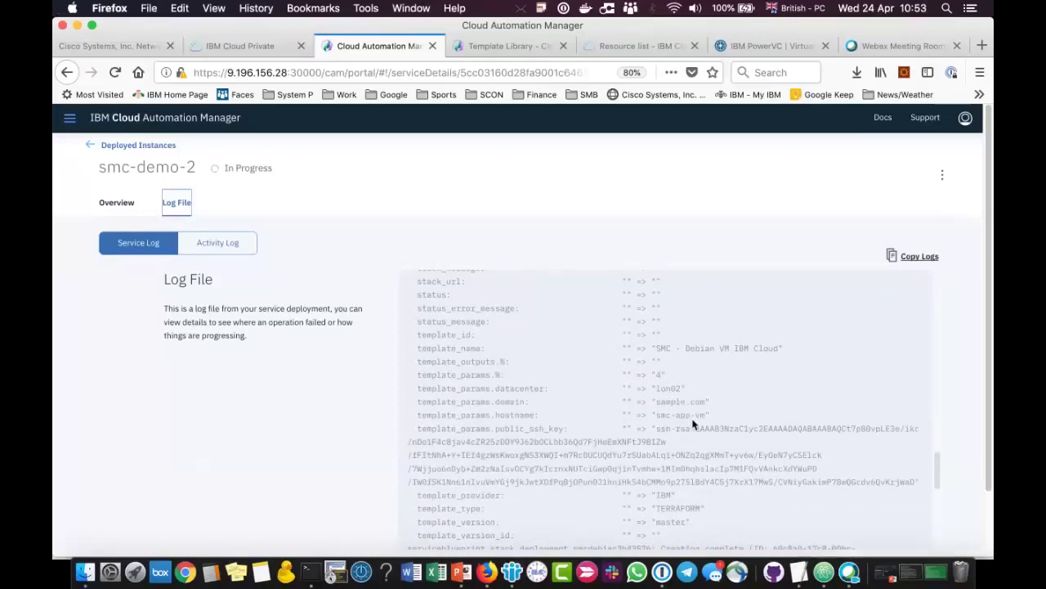
{"action": "scroll", "coordinate": [711, 436], "scroll_direction": "down", "scroll_amount": 10}
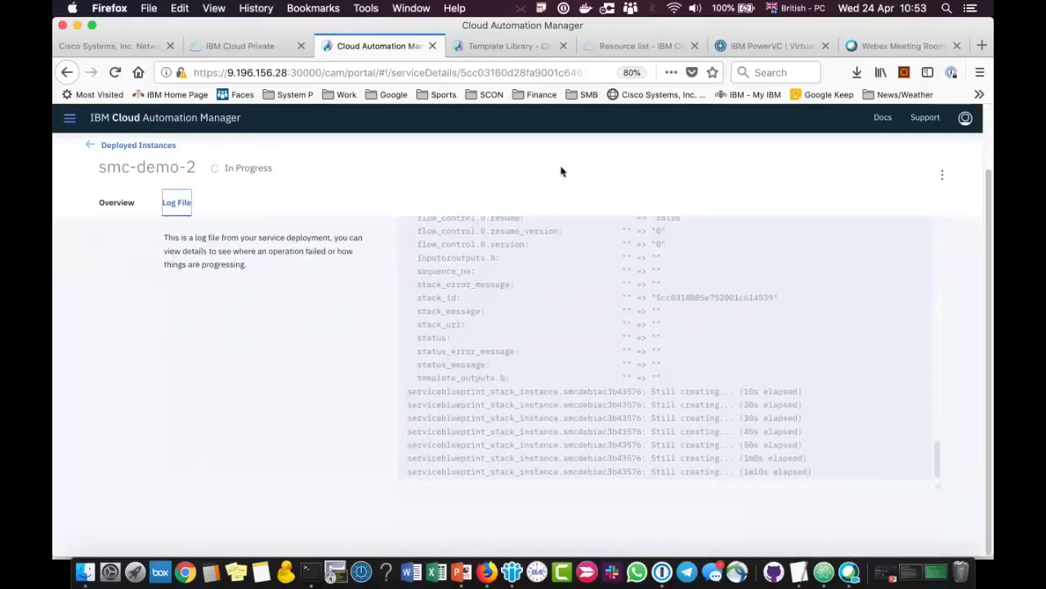
- Refresh the IBM Cloud resource list again to check its devices, and return to Cloud Automation Manager
{"action": "left_click", "coordinate": [641, 46]}
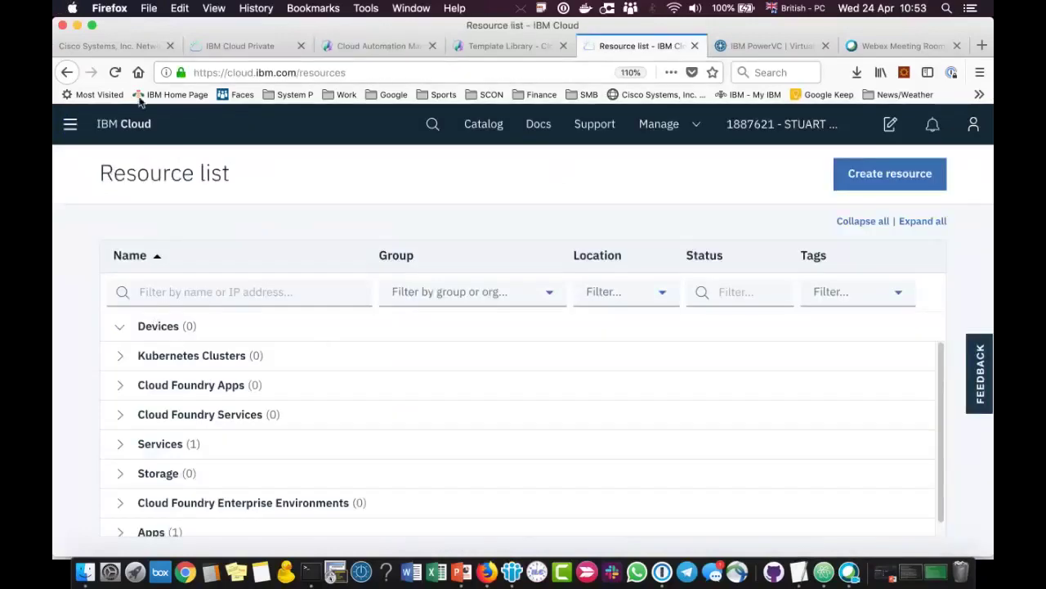
{"action": "left_click", "coordinate": [115, 73]}
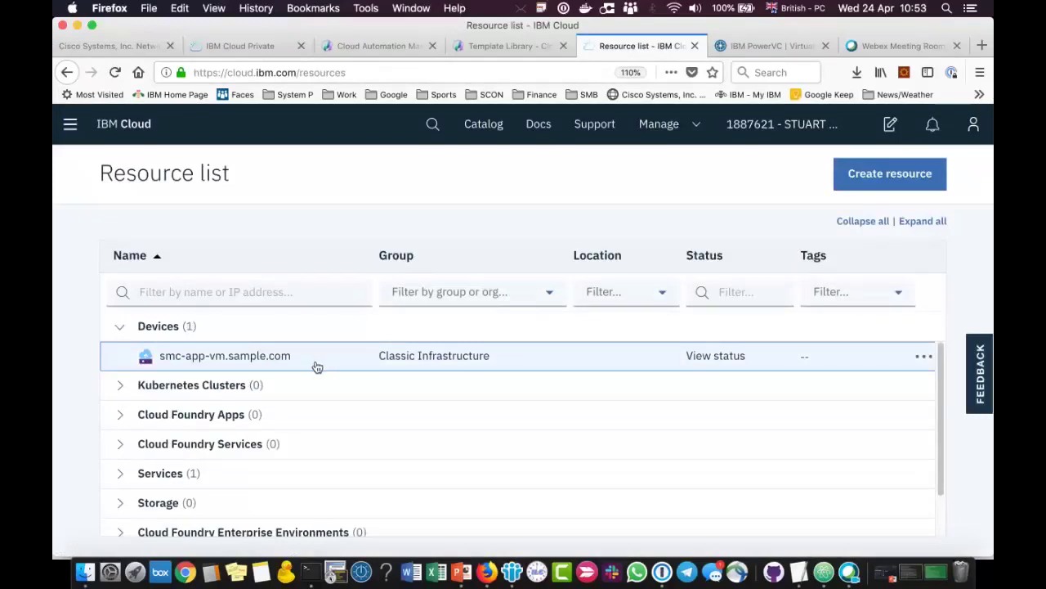
{"action": "left_click", "coordinate": [354, 46]}
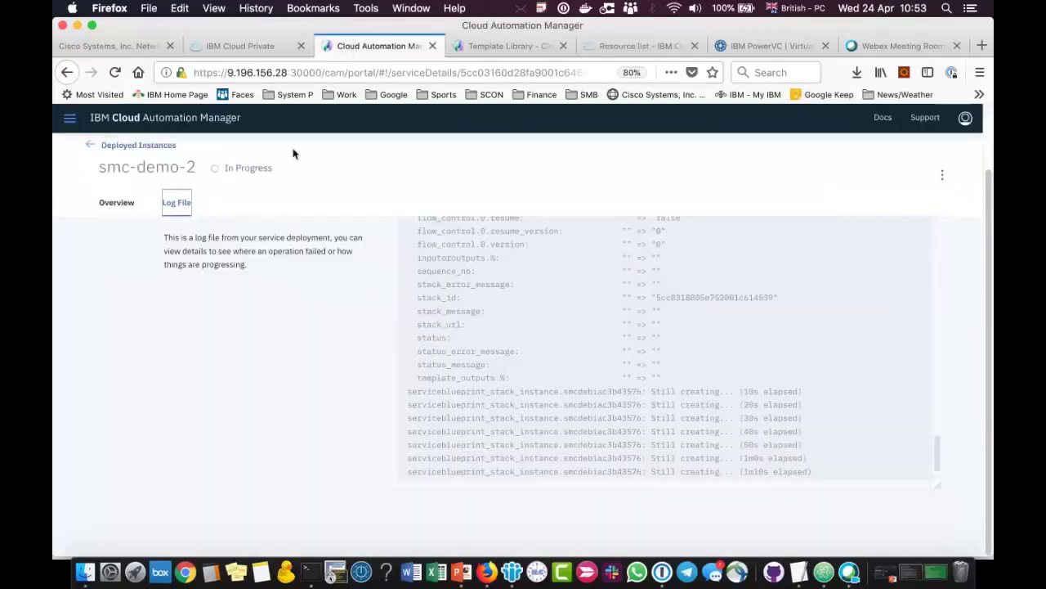
- View the published SMC hyrid cloud env service from the service library and examine its composition
{"action": "left_click", "coordinate": [70, 118]}
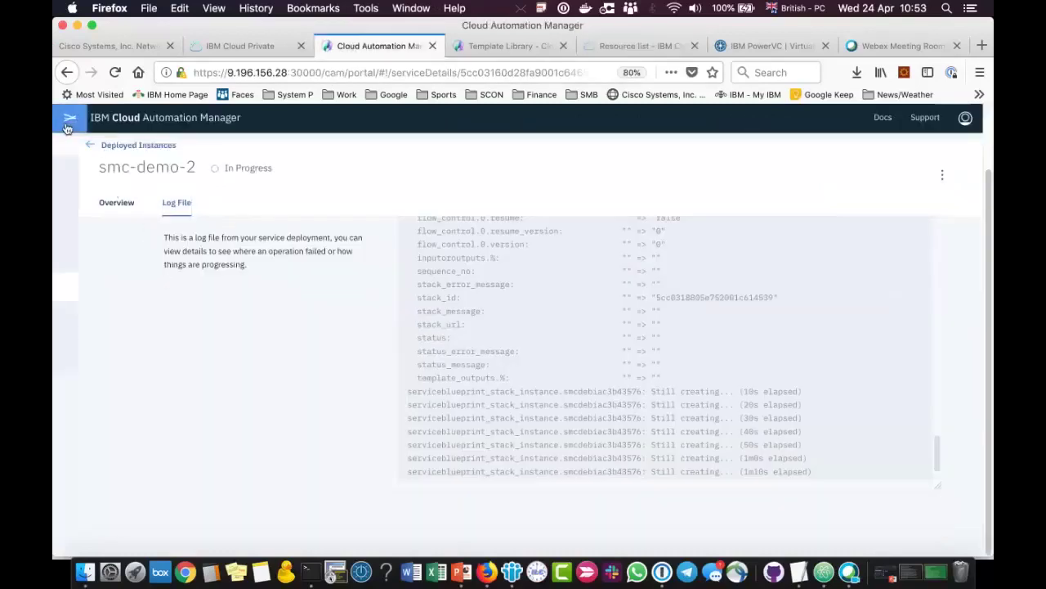
{"action": "left_click", "coordinate": [90, 200]}
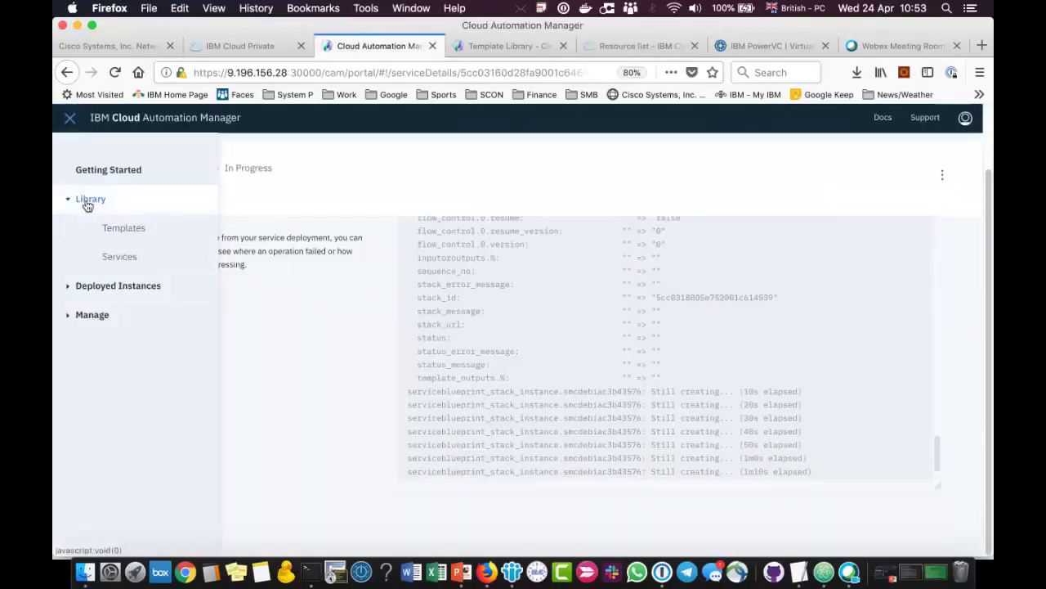
{"action": "left_click", "coordinate": [117, 260]}
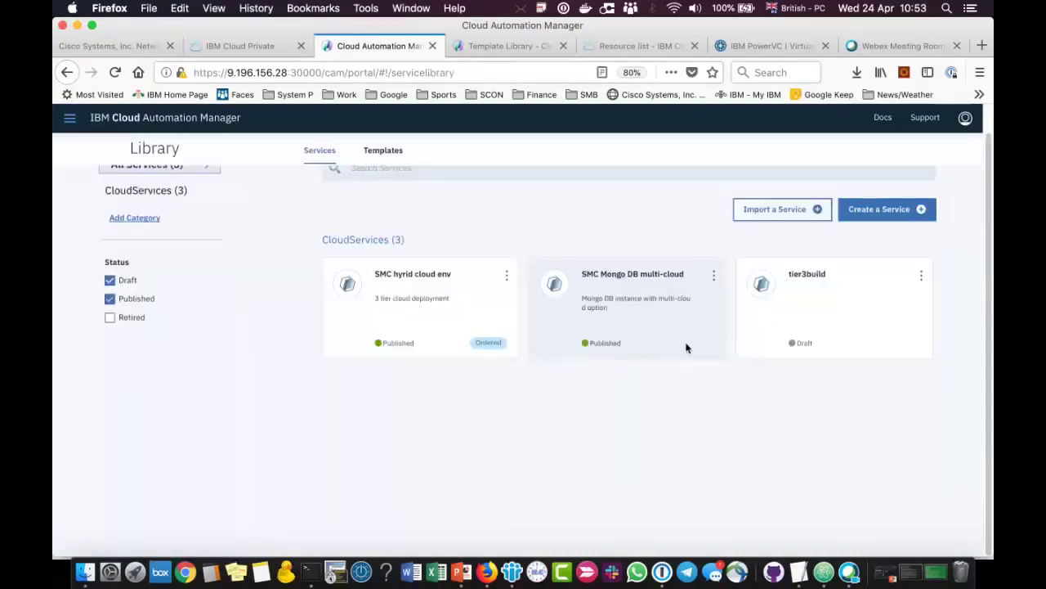
{"action": "left_click", "coordinate": [506, 276]}
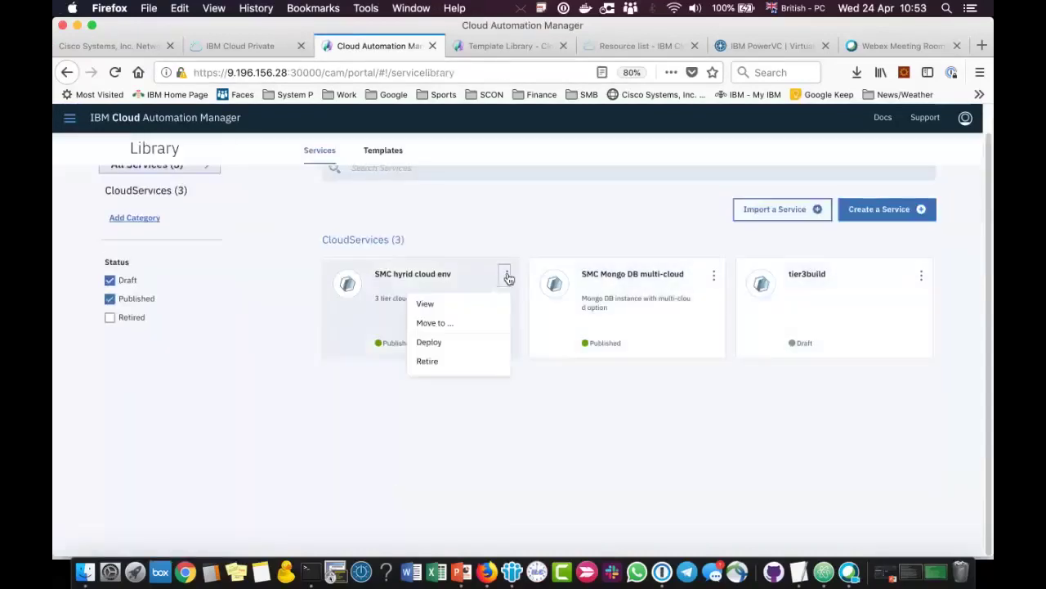
{"action": "left_click", "coordinate": [478, 303]}
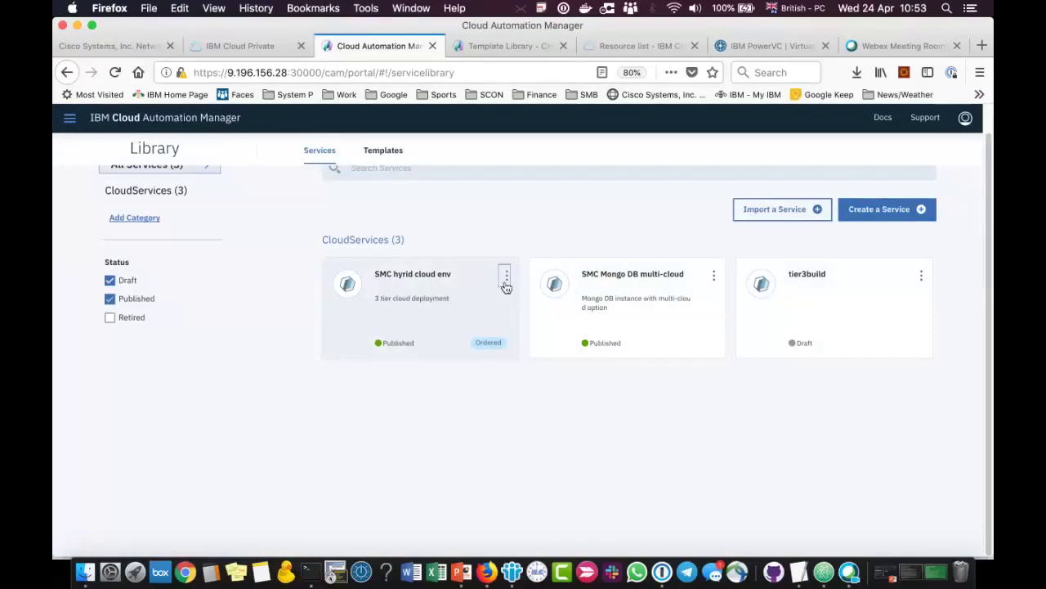
{"action": "left_click", "coordinate": [506, 278]}
{"action": "left_click", "coordinate": [423, 306]}
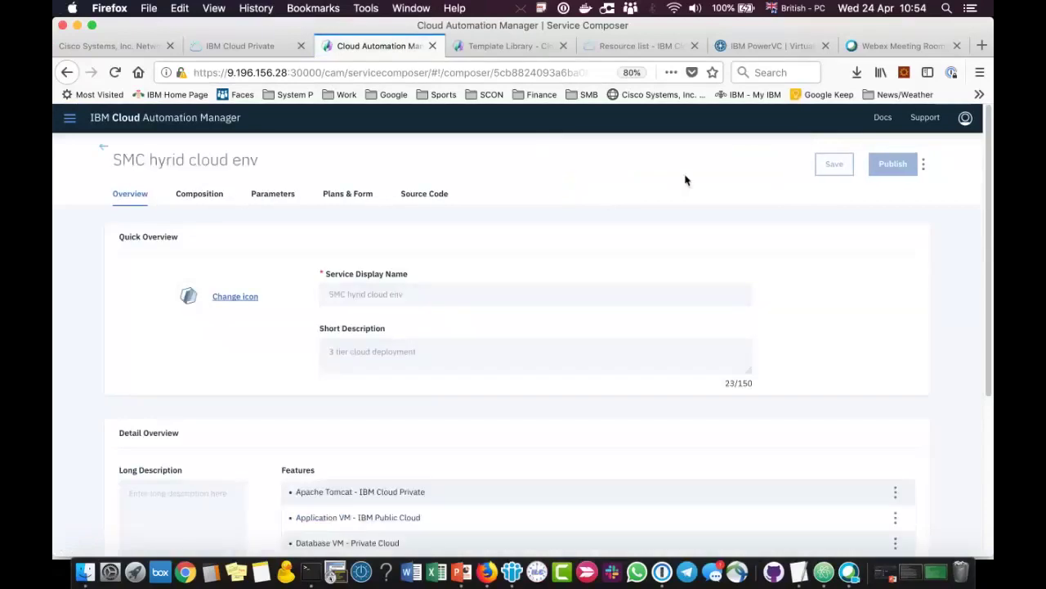
{"action": "left_click", "coordinate": [192, 200]}
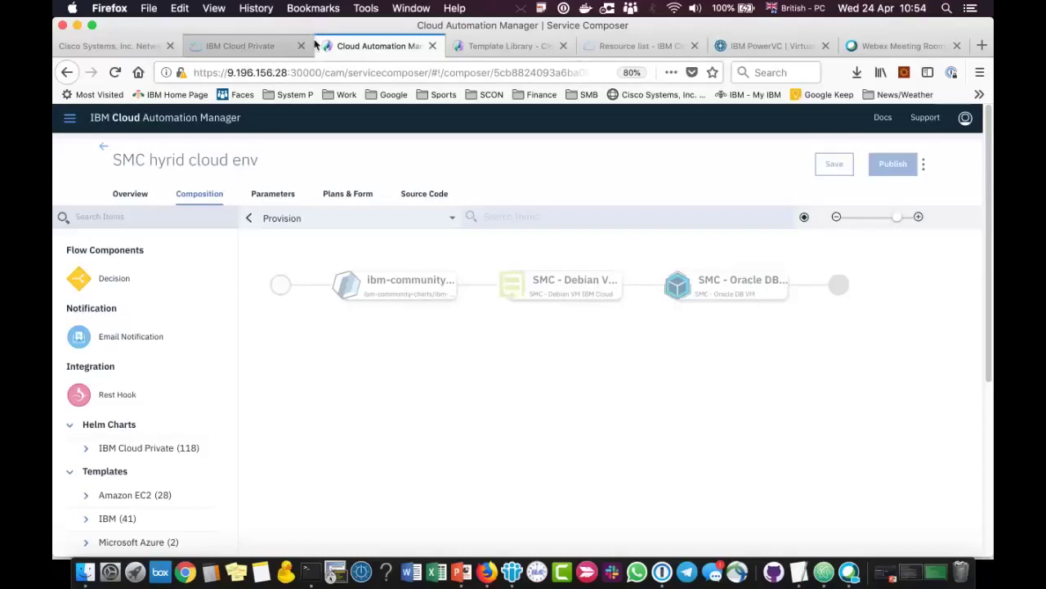
- Examine the activity parameters of the service's Tomcat chart, Debian VM and Oracle DB VM templates
{"action": "left_click", "coordinate": [279, 201]}
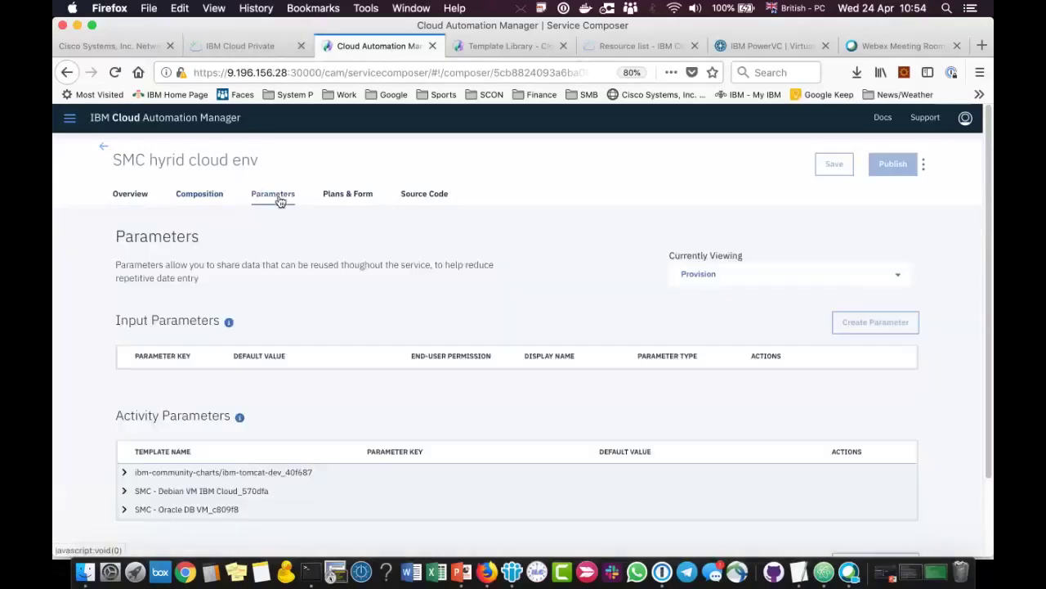
{"action": "left_click", "coordinate": [125, 472]}
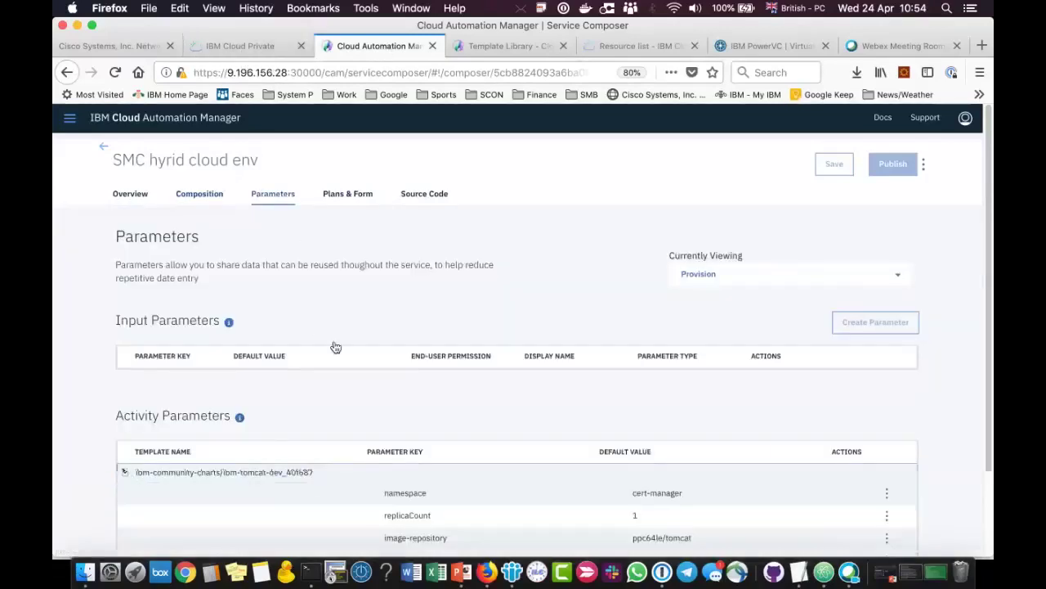
{"action": "scroll", "coordinate": [452, 300], "scroll_direction": "down", "scroll_amount": 5}
{"action": "scroll", "coordinate": [452, 300], "scroll_direction": "down", "scroll_amount": 4}
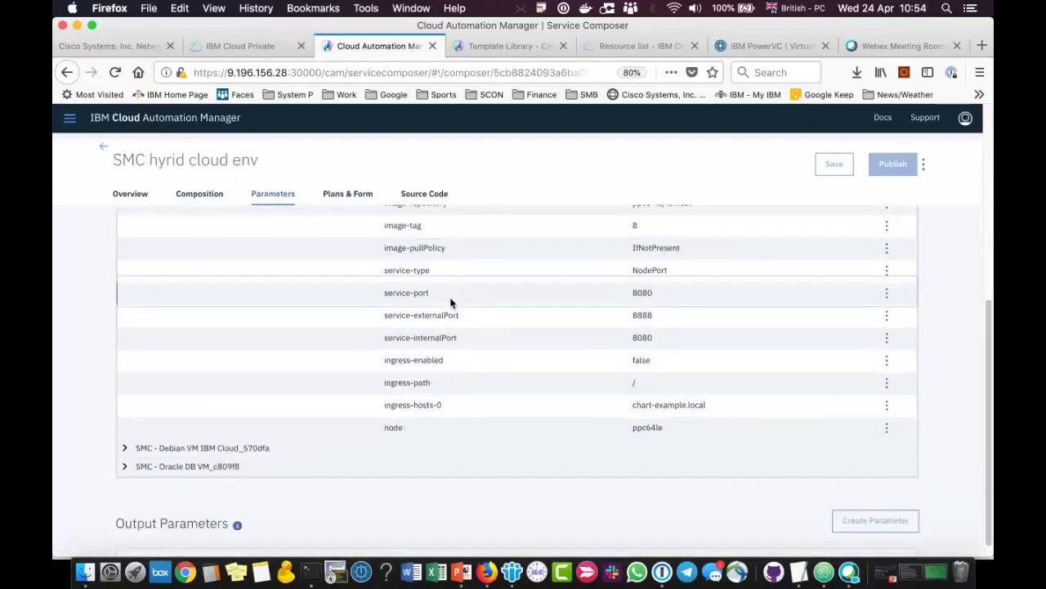
{"action": "left_click", "coordinate": [124, 440]}
{"action": "scroll", "coordinate": [264, 390], "scroll_direction": "down", "scroll_amount": 2}
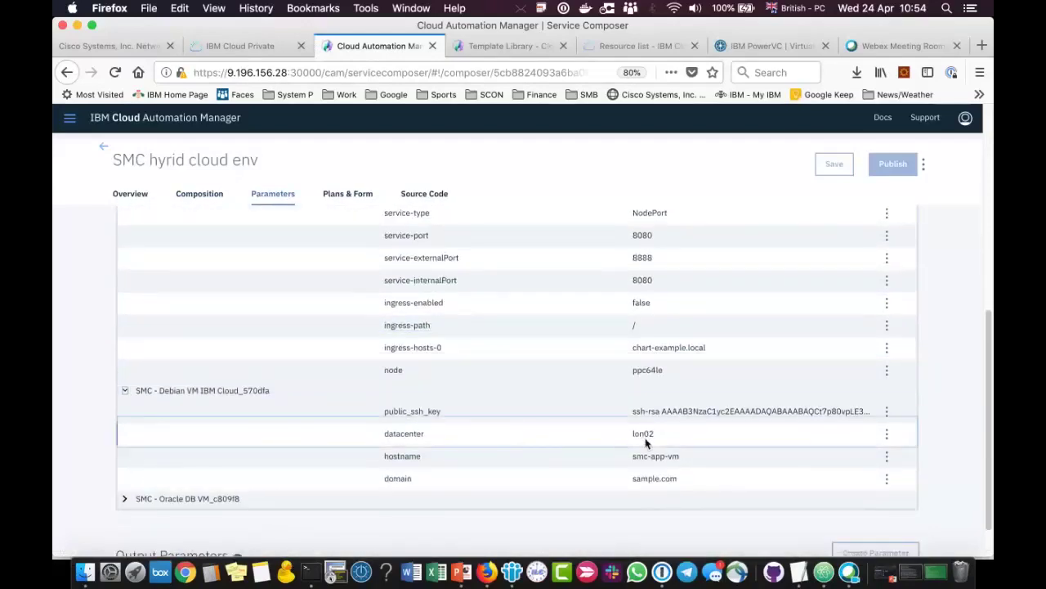
{"action": "scroll", "coordinate": [584, 392], "scroll_direction": "down", "scroll_amount": 2}
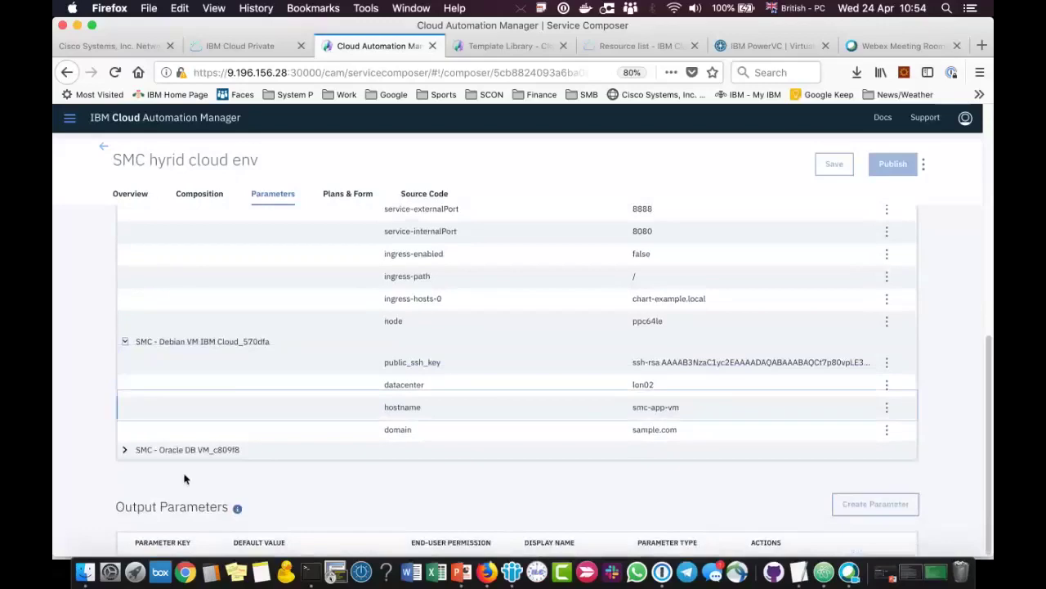
{"action": "left_click", "coordinate": [125, 451]}
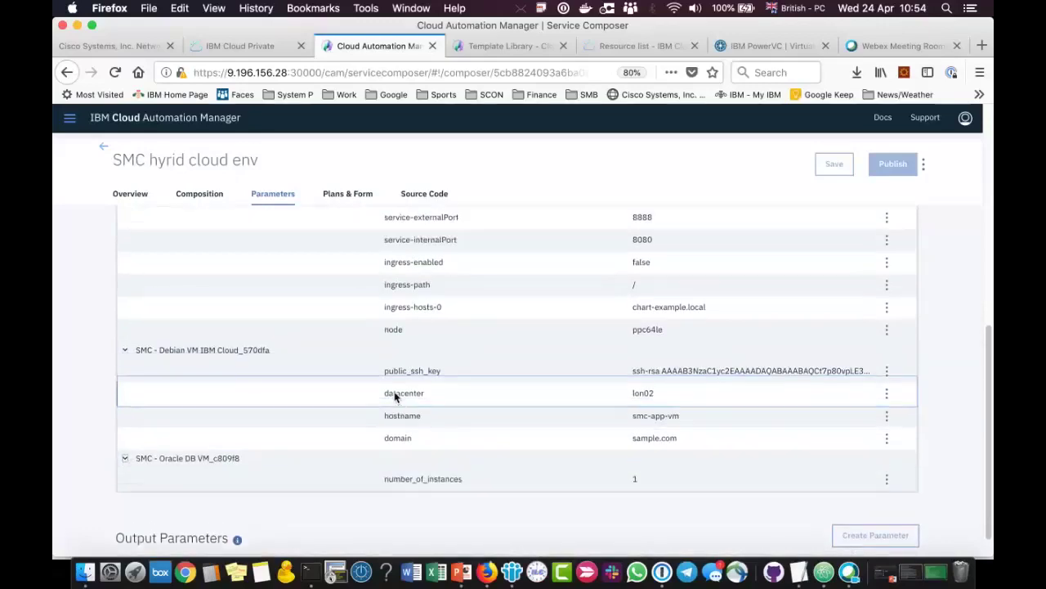
{"action": "scroll", "coordinate": [396, 397], "scroll_direction": "up", "scroll_amount": 1}
{"action": "scroll", "coordinate": [396, 401], "scroll_direction": "up", "scroll_amount": 10}
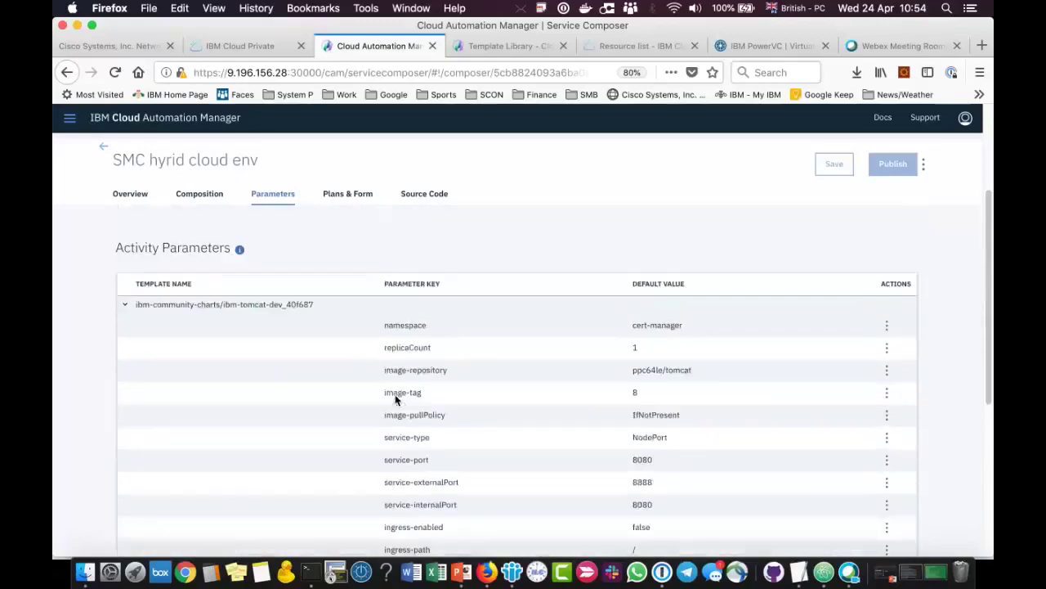
{"action": "scroll", "coordinate": [393, 384], "scroll_direction": "up", "scroll_amount": 3}
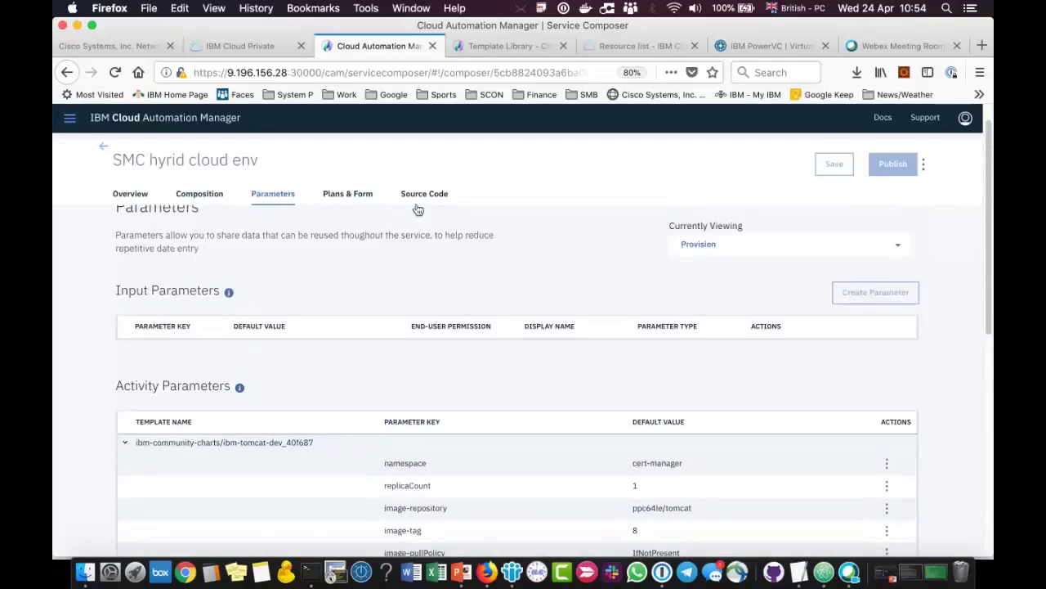
- Examine the source code of the SMC hyrid cloud env service, from its template definitions to the sequence and plans
{"action": "left_click", "coordinate": [416, 196]}
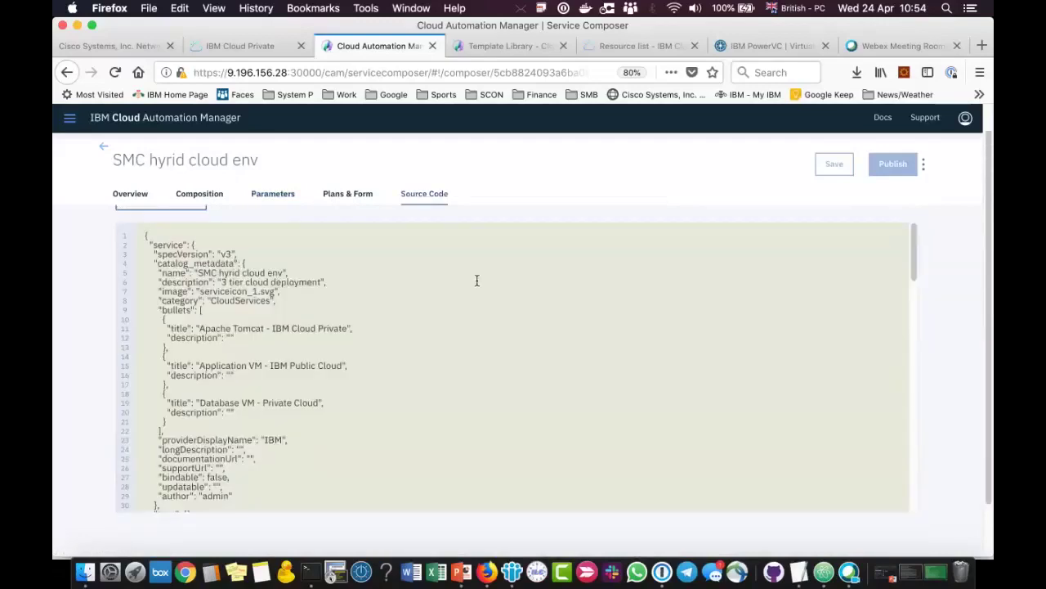
{"action": "scroll", "coordinate": [477, 282], "scroll_direction": "down", "scroll_amount": 10}
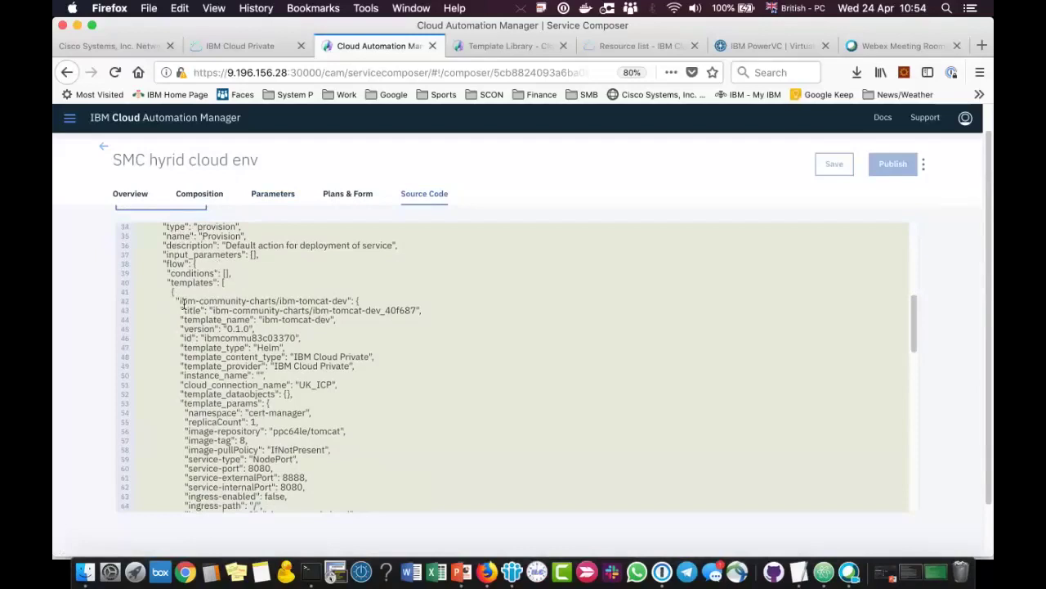
{"action": "left_click_drag", "start_coordinate": [180, 300], "coordinate": [299, 350]}
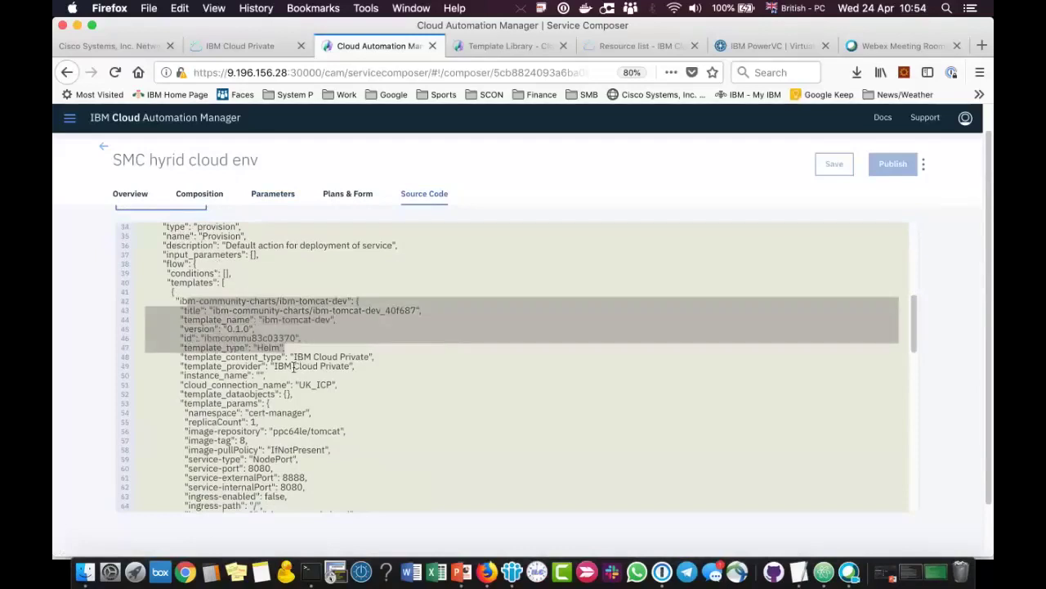
{"action": "left_click", "coordinate": [325, 388]}
{"action": "scroll", "coordinate": [418, 372], "scroll_direction": "down", "scroll_amount": 8}
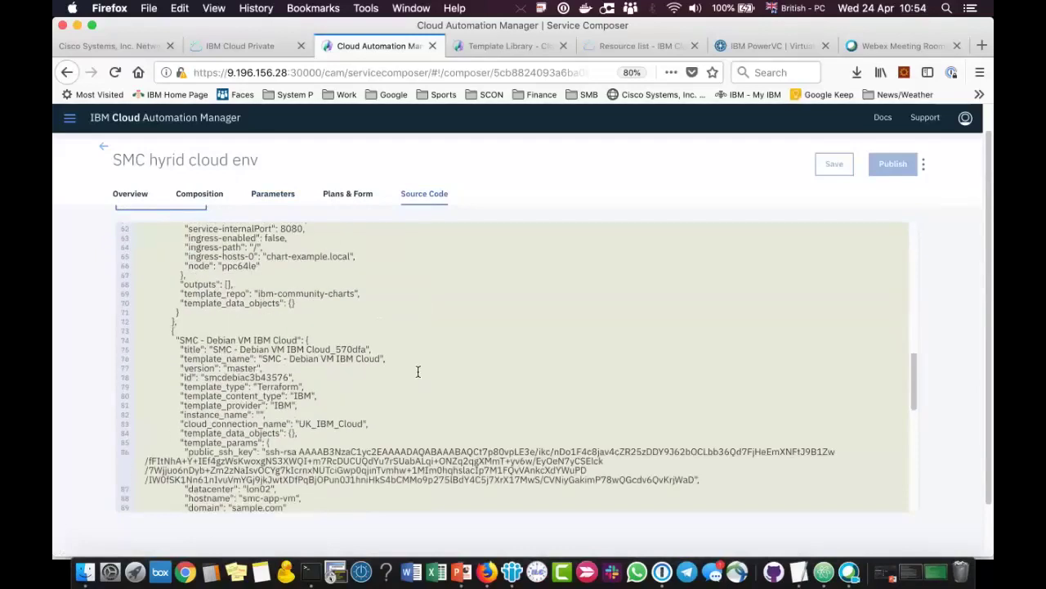
{"action": "scroll", "coordinate": [419, 374], "scroll_direction": "down", "scroll_amount": 12}
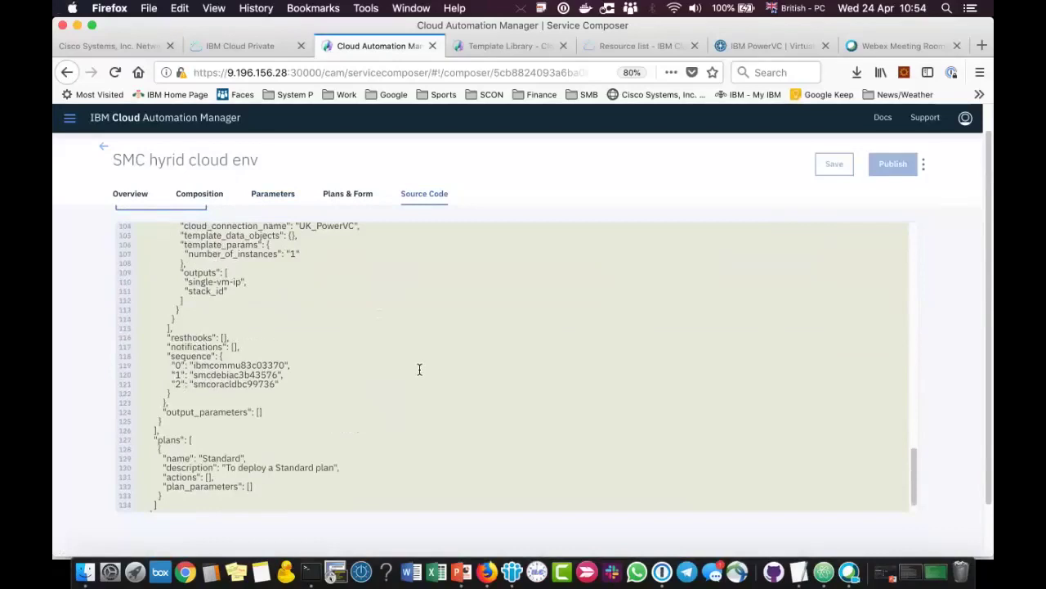
{"action": "scroll", "coordinate": [421, 369], "scroll_direction": "down", "scroll_amount": 1}
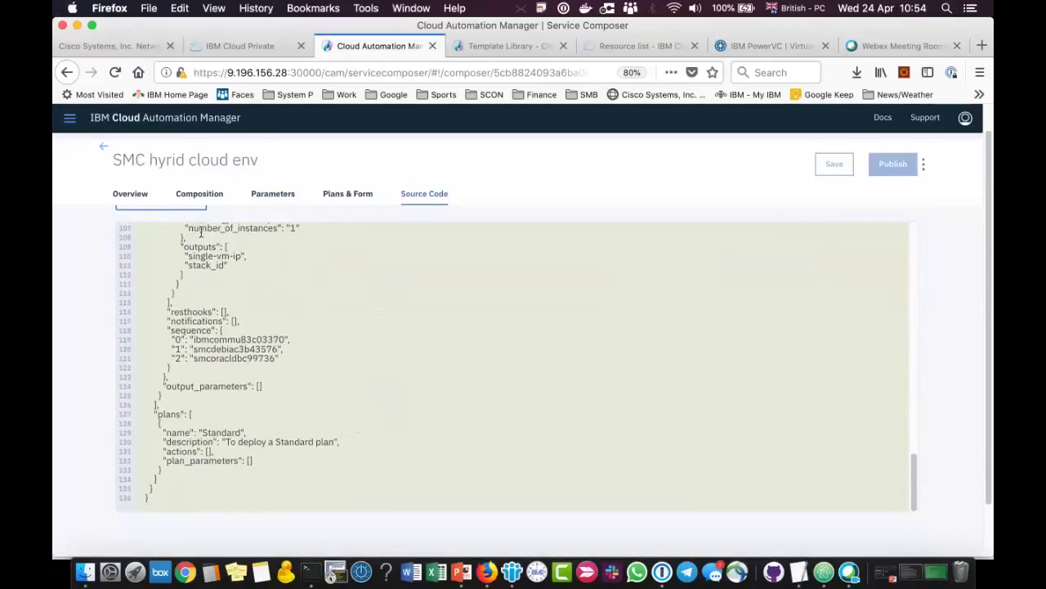
- Leave the service's source code for its overview, and open the details of the deployed service instance smc-demo-2
{"action": "left_click", "coordinate": [143, 205]}
{"action": "scroll", "coordinate": [254, 305], "scroll_direction": "up", "scroll_amount": 1}
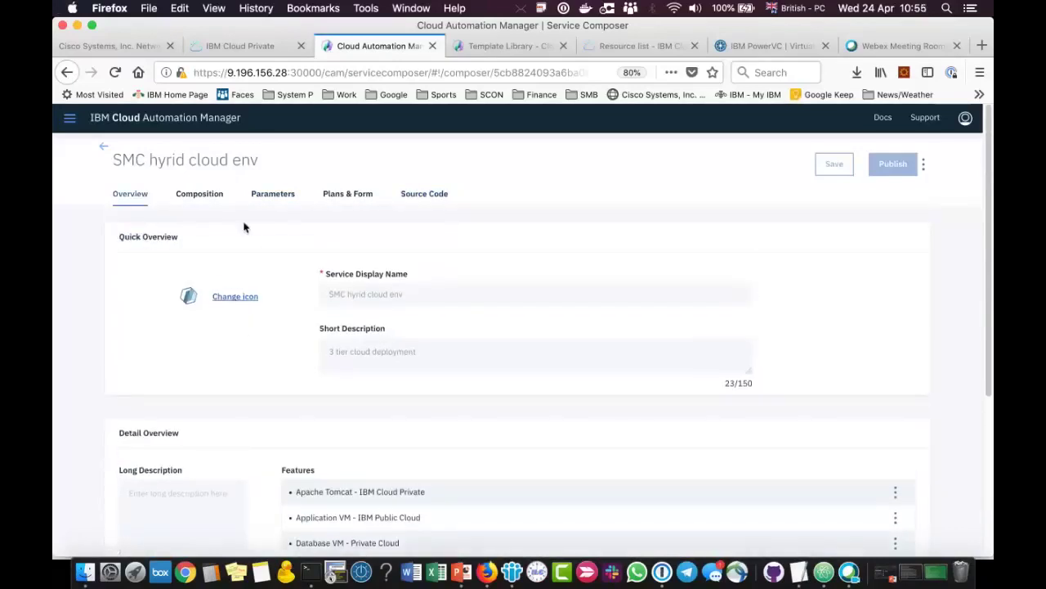
{"action": "left_click", "coordinate": [70, 118]}
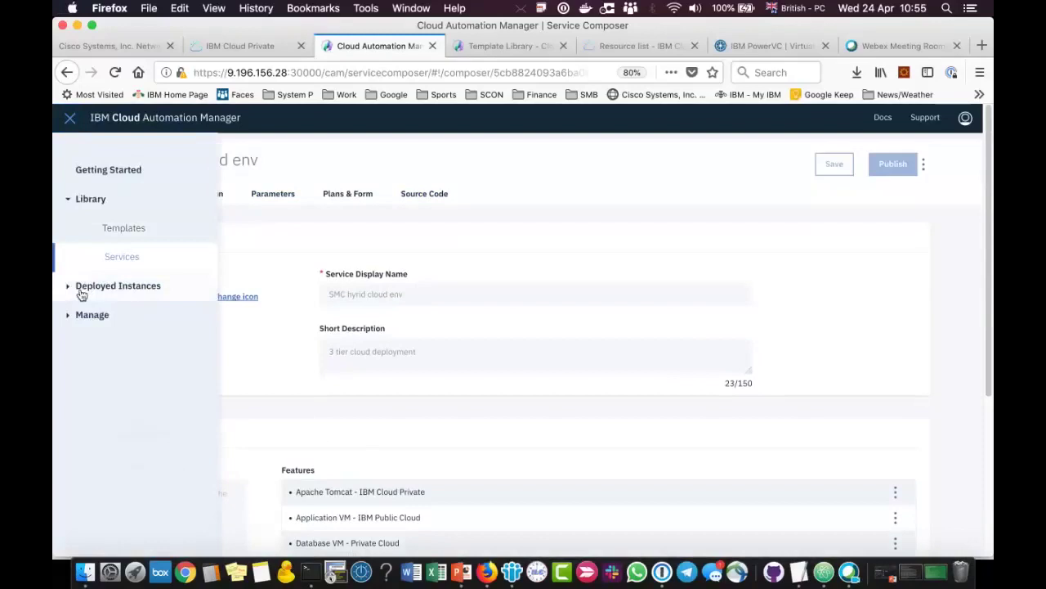
{"action": "left_click", "coordinate": [121, 285]}
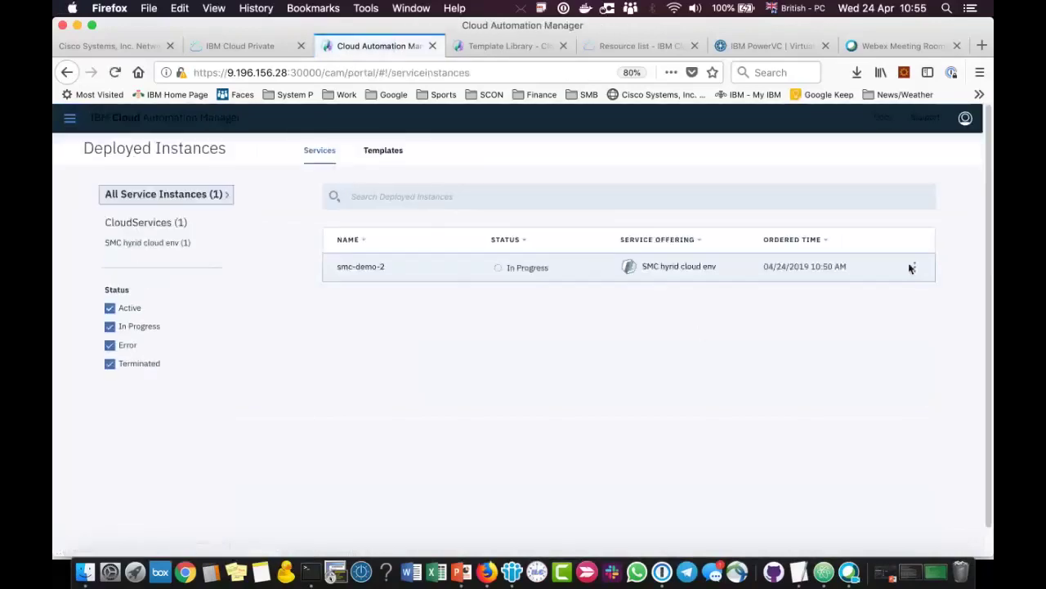
{"action": "left_click", "coordinate": [916, 269]}
{"action": "left_click", "coordinate": [897, 295]}
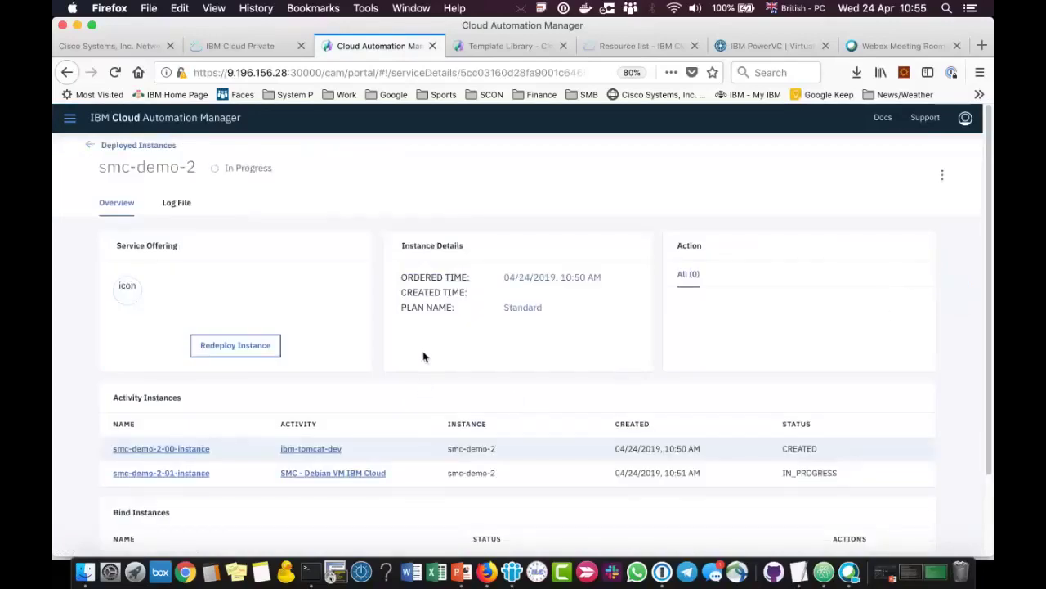
- Examine the service log of smc-demo-2 from the Tomcat deployment to its latest entries
{"action": "left_click", "coordinate": [172, 206]}
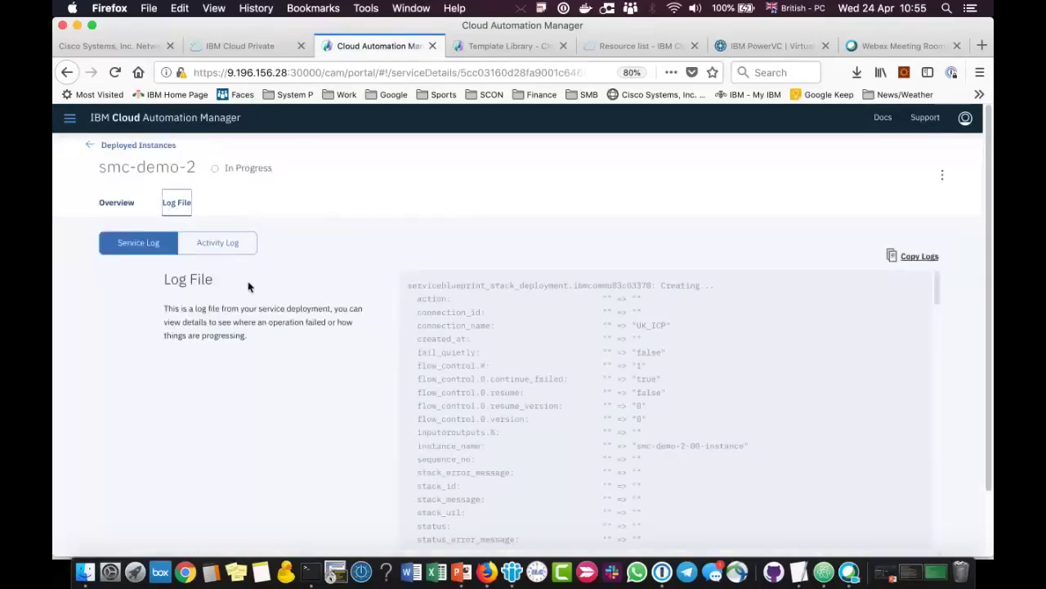
{"action": "scroll", "coordinate": [832, 360], "scroll_direction": "down", "scroll_amount": 10}
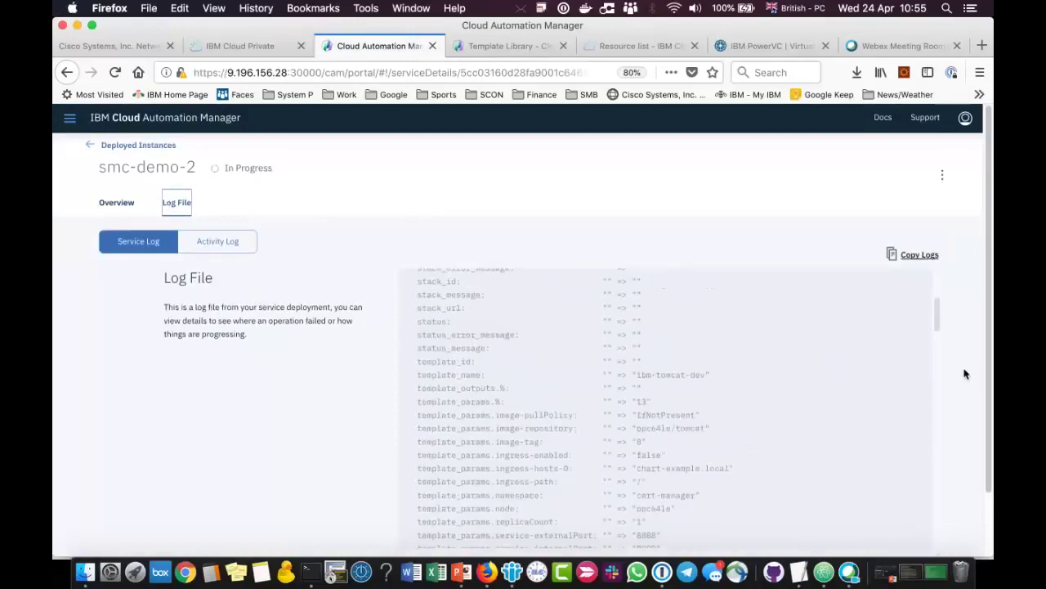
{"action": "scroll", "coordinate": [875, 335], "scroll_direction": "down", "scroll_amount": 15}
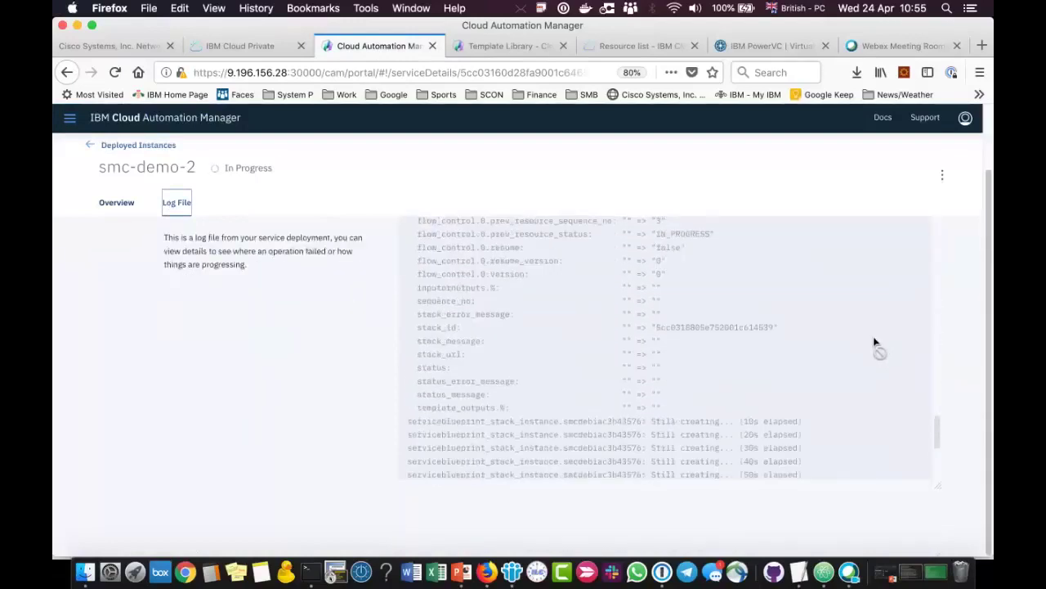
{"action": "scroll", "coordinate": [962, 349], "scroll_direction": "up", "scroll_amount": 3}
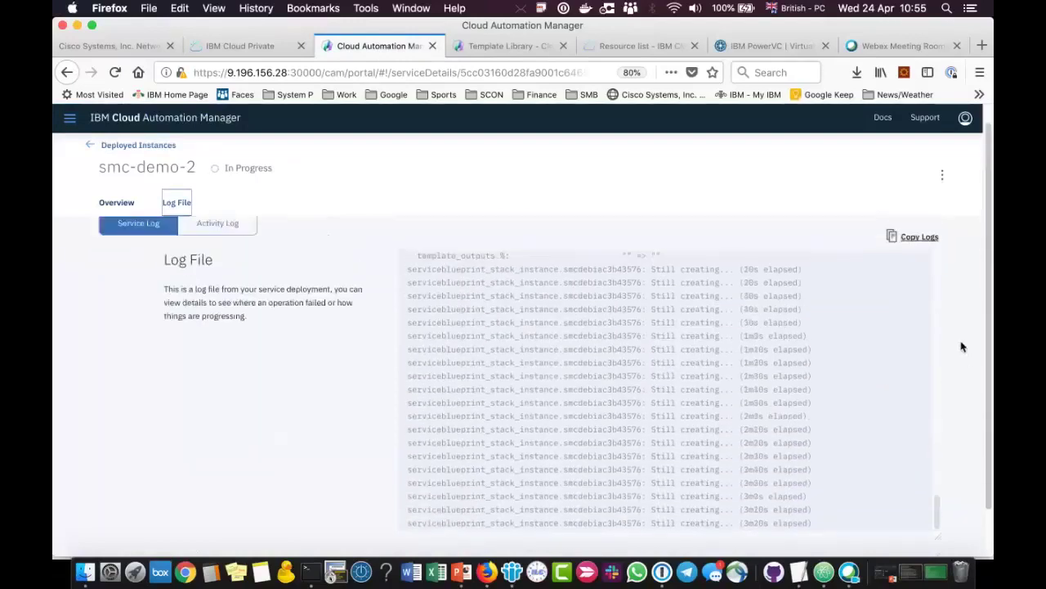
- Destroy the cloud resources of the deployed template instance smc-demo1, confirming with "destroy"
{"action": "left_click", "coordinate": [70, 120]}
{"action": "left_click", "coordinate": [115, 260]}
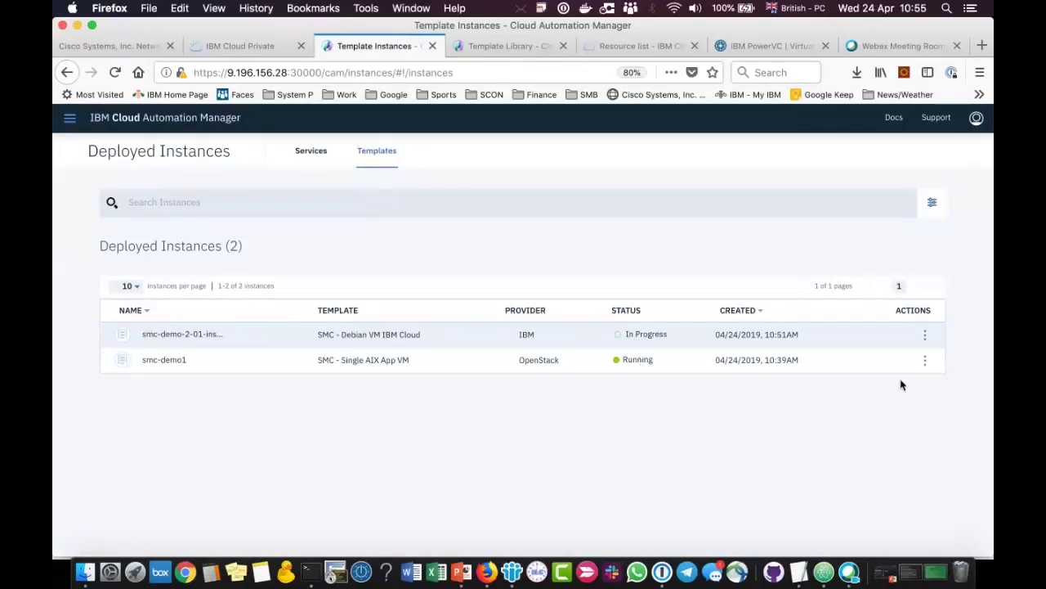
{"action": "left_click", "coordinate": [926, 360]}
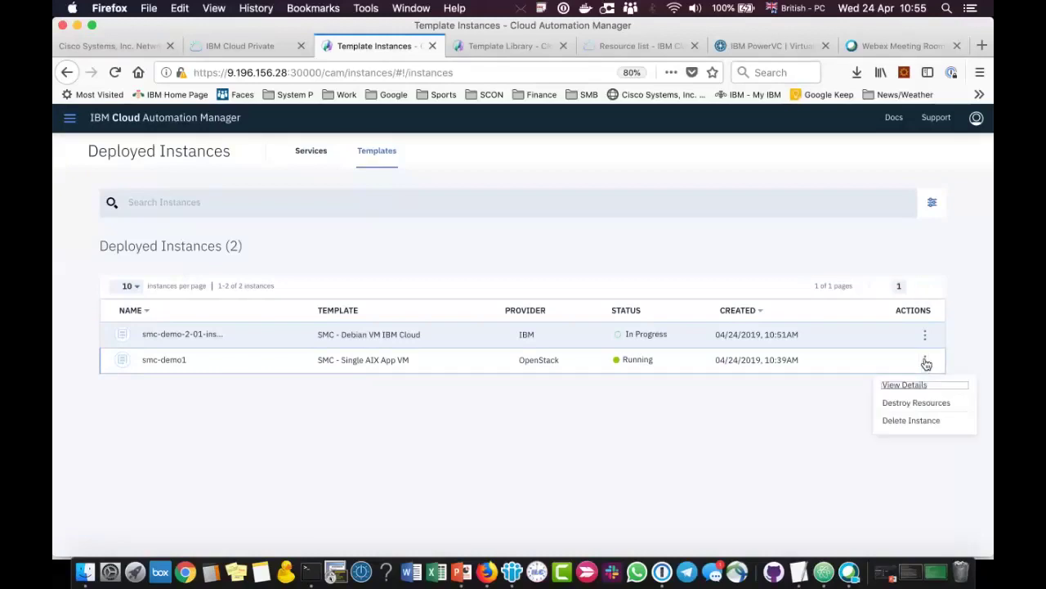
{"action": "left_click", "coordinate": [921, 403]}
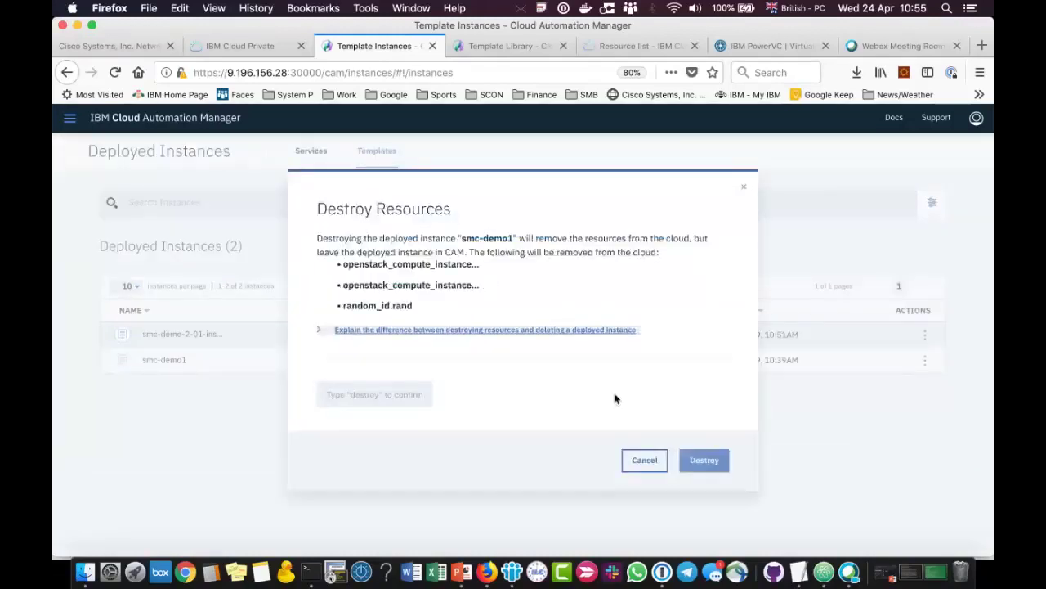
{"action": "left_click", "coordinate": [387, 396]}
{"action": "type", "text": "destroy"}
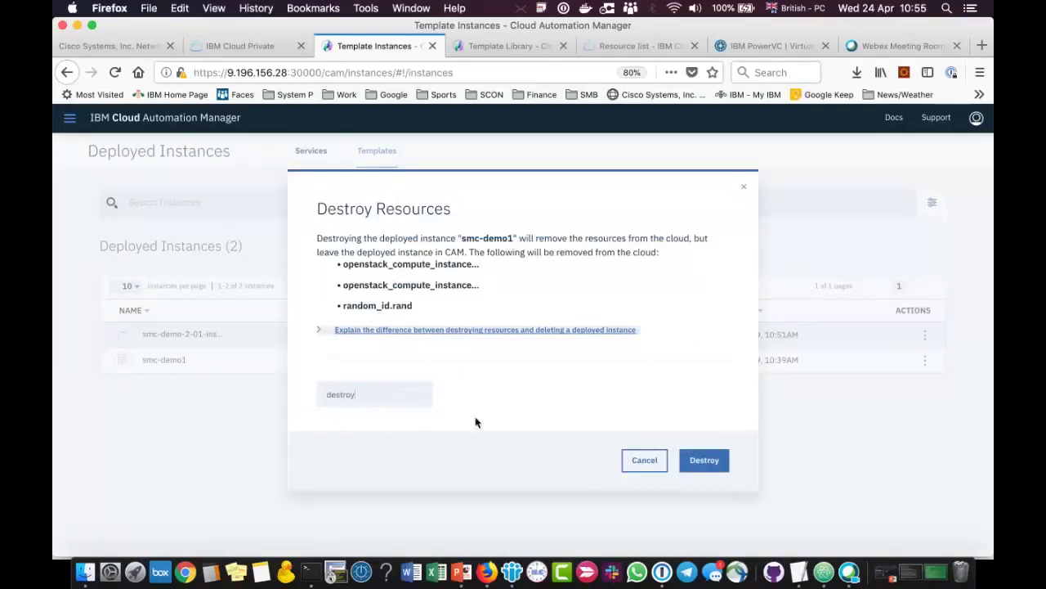
{"action": "left_click", "coordinate": [702, 461]}
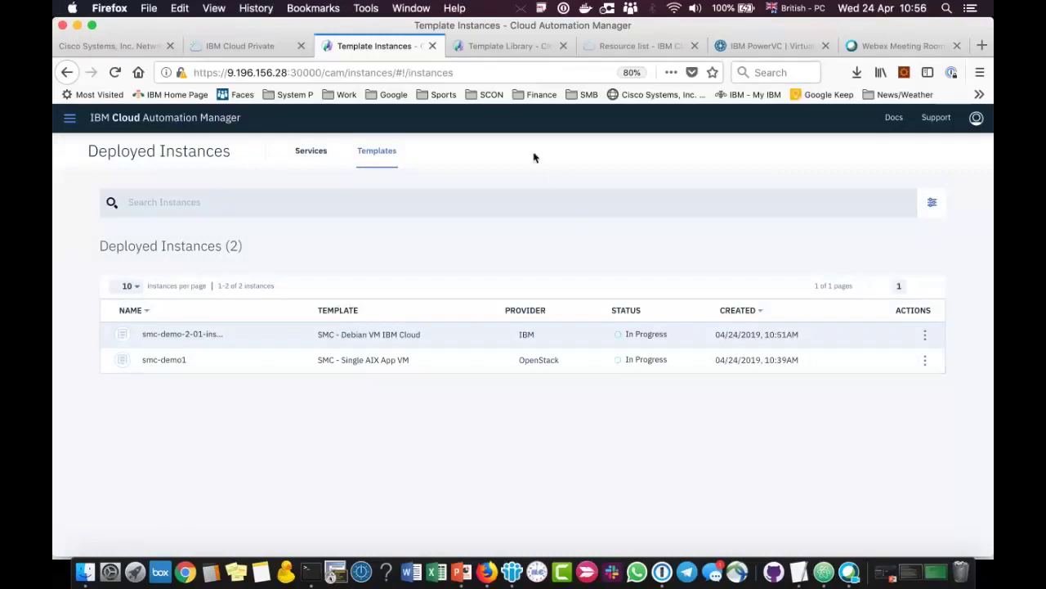
- Check the task status of the smc virtual machines in IBM PowerVC, and return to Cloud Automation Manager
{"action": "left_click", "coordinate": [755, 45]}
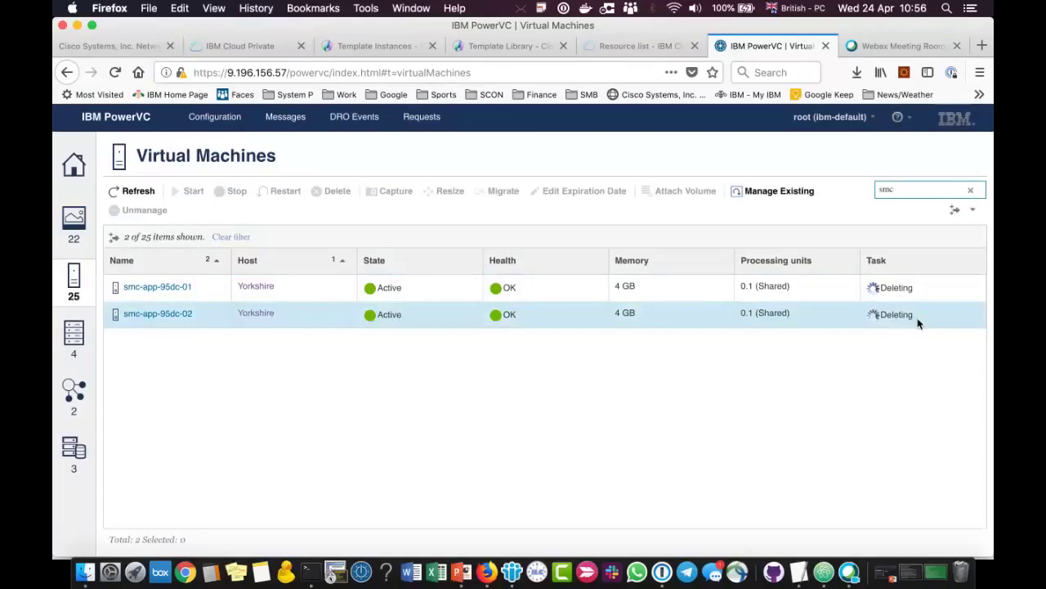
{"action": "left_click", "coordinate": [487, 49]}
{"action": "left_click", "coordinate": [375, 46]}
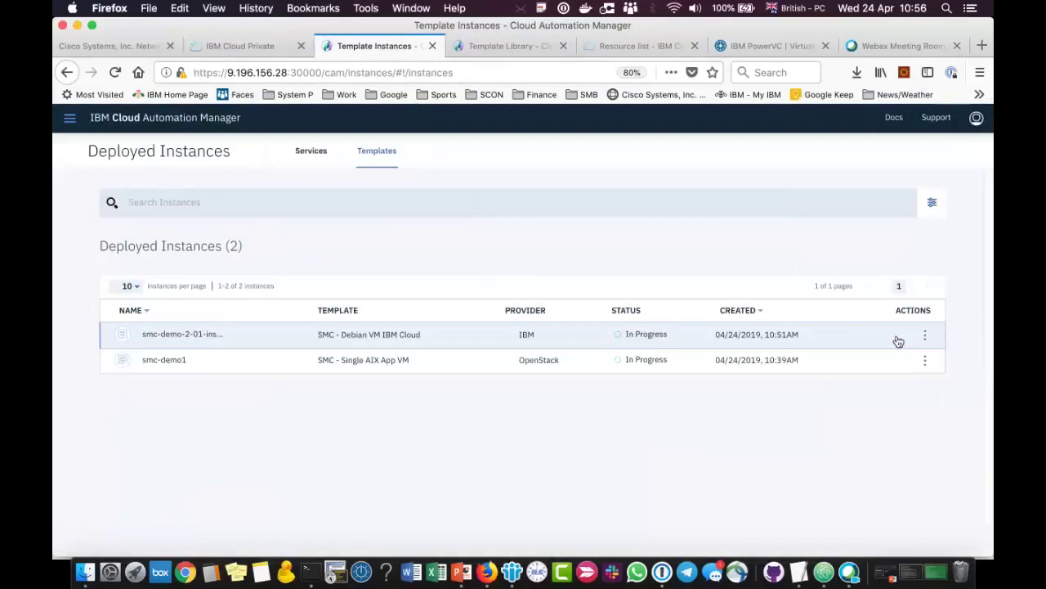
- Reopen the details of the deployed service smc-demo-2 and read its service log down to the newest entries
{"action": "left_click", "coordinate": [311, 155]}
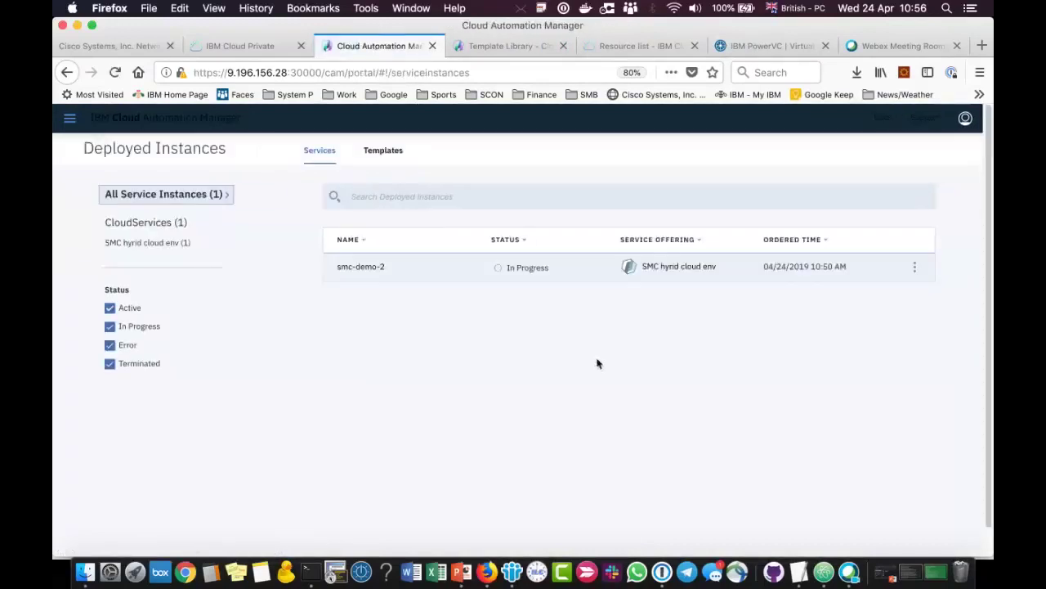
{"action": "left_click", "coordinate": [916, 269]}
{"action": "left_click", "coordinate": [894, 294]}
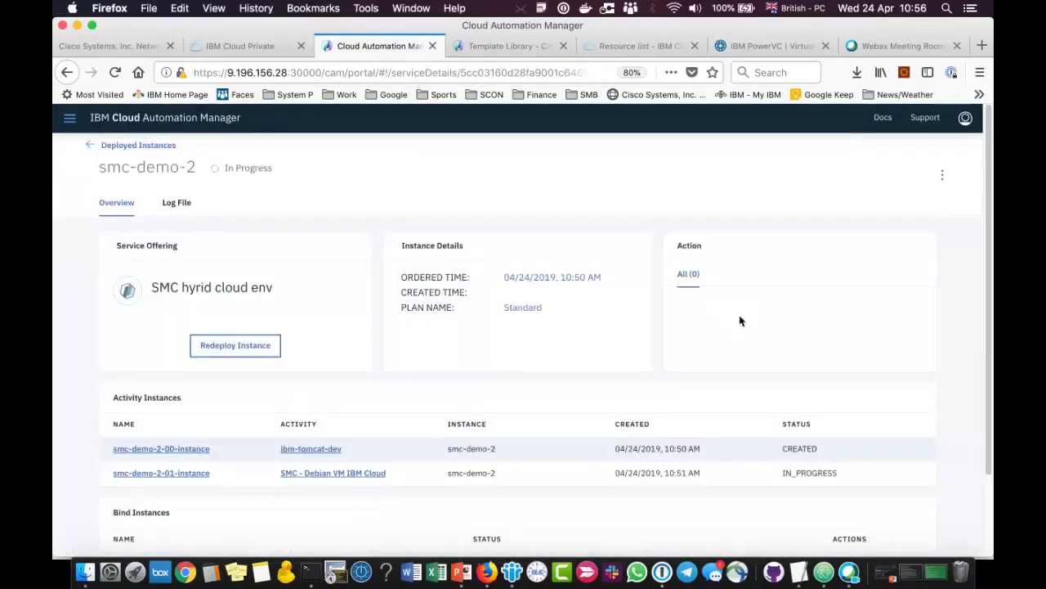
{"action": "left_click", "coordinate": [180, 205]}
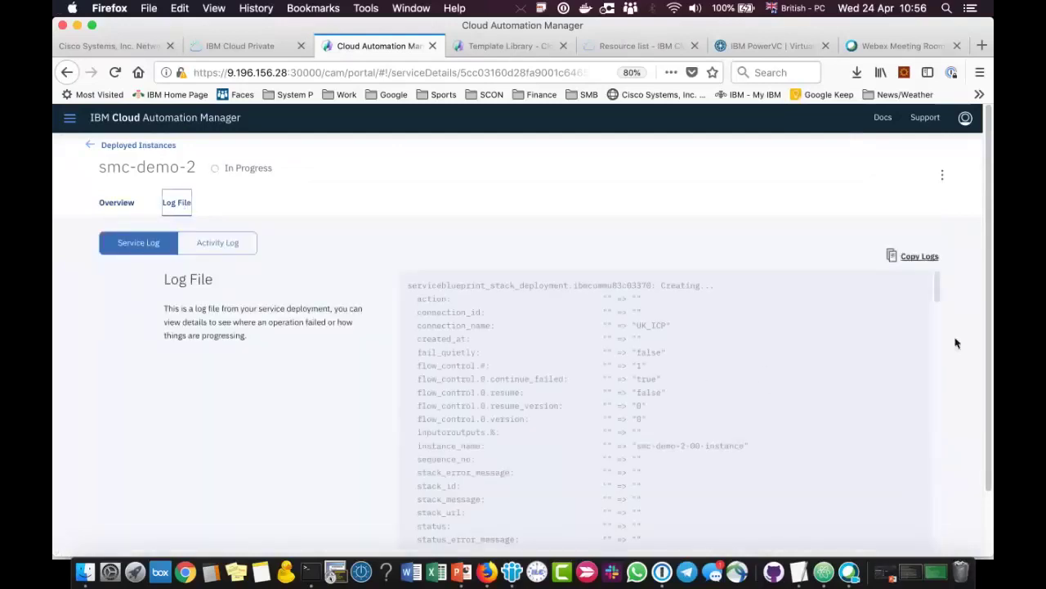
{"action": "scroll", "coordinate": [948, 344], "scroll_direction": "down", "scroll_amount": 2}
{"action": "scroll", "coordinate": [863, 325], "scroll_direction": "down", "scroll_amount": 15}
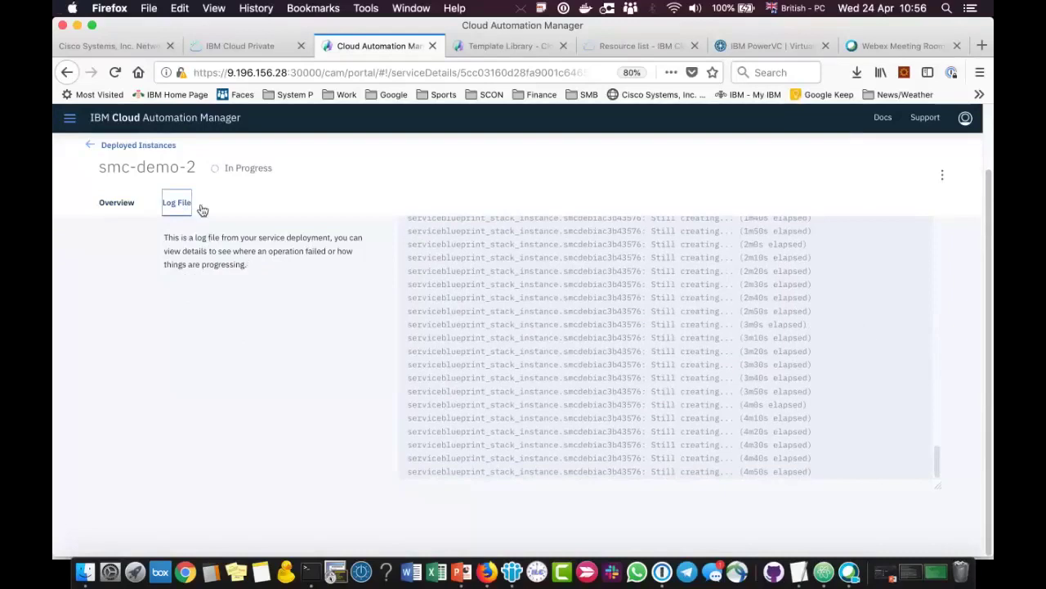
- Examine the activity logs of smc-demo-2's 00 and 01 instances, and return to the overview of its activity instances
{"action": "left_click", "coordinate": [113, 210]}
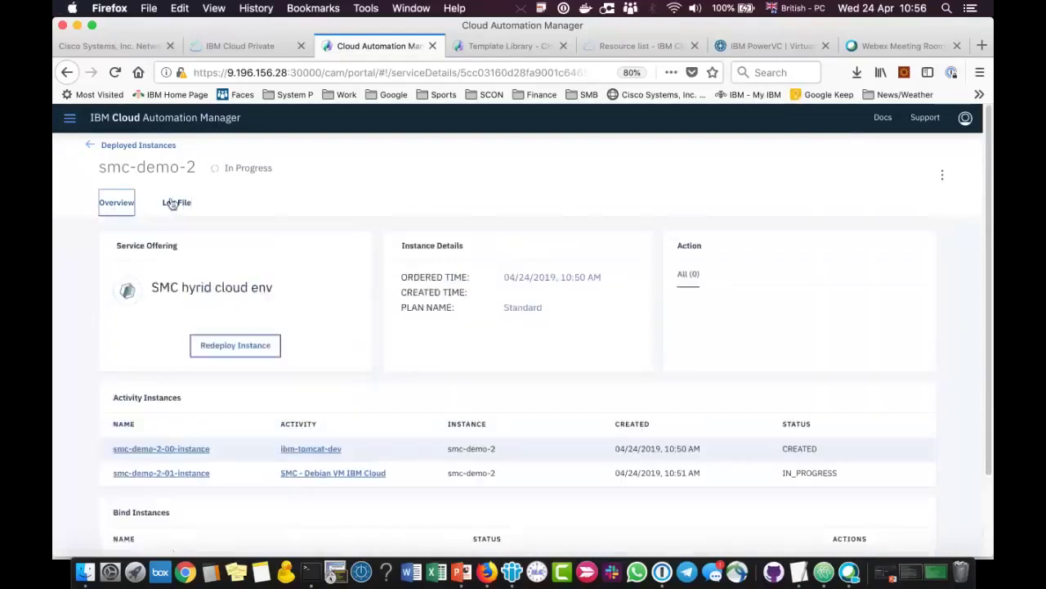
{"action": "left_click", "coordinate": [175, 203]}
{"action": "left_click", "coordinate": [233, 243]}
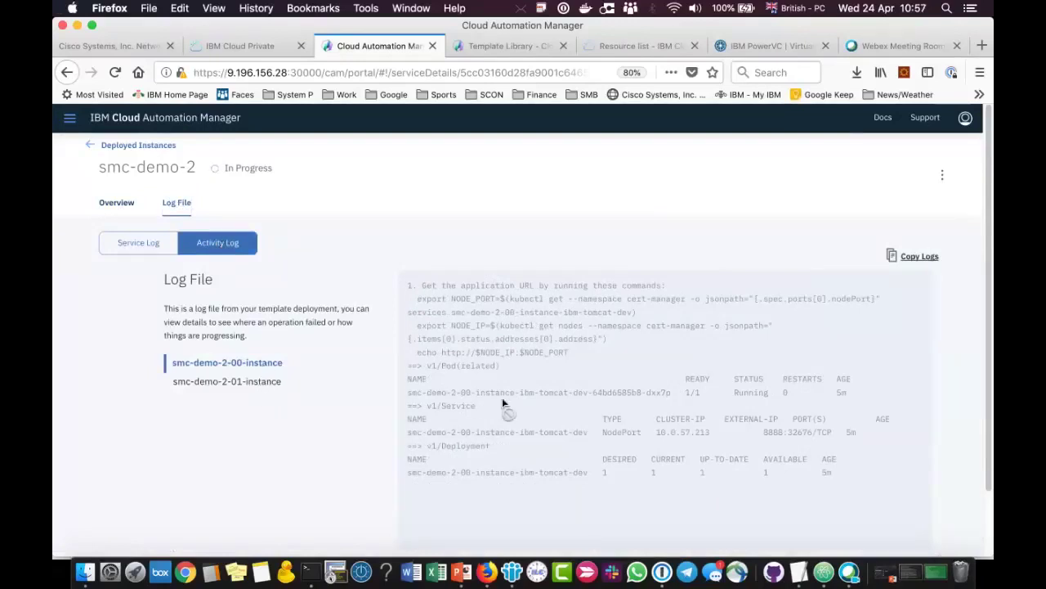
{"action": "left_click", "coordinate": [266, 383]}
{"action": "scroll", "coordinate": [646, 374], "scroll_direction": "down", "scroll_amount": 15}
{"action": "scroll", "coordinate": [672, 374], "scroll_direction": "down", "scroll_amount": 2}
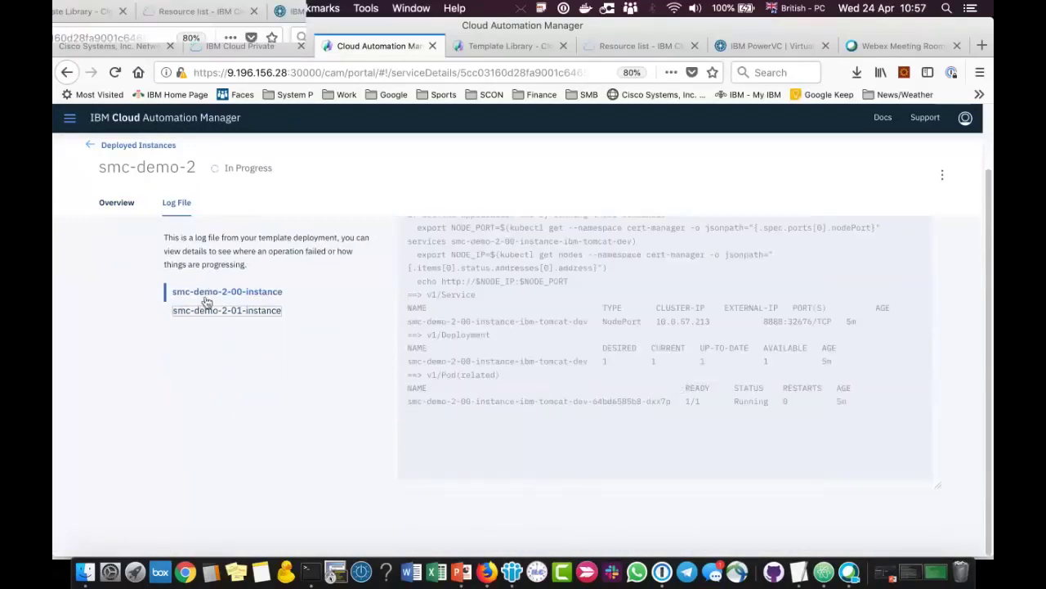
{"action": "left_click", "coordinate": [111, 206]}
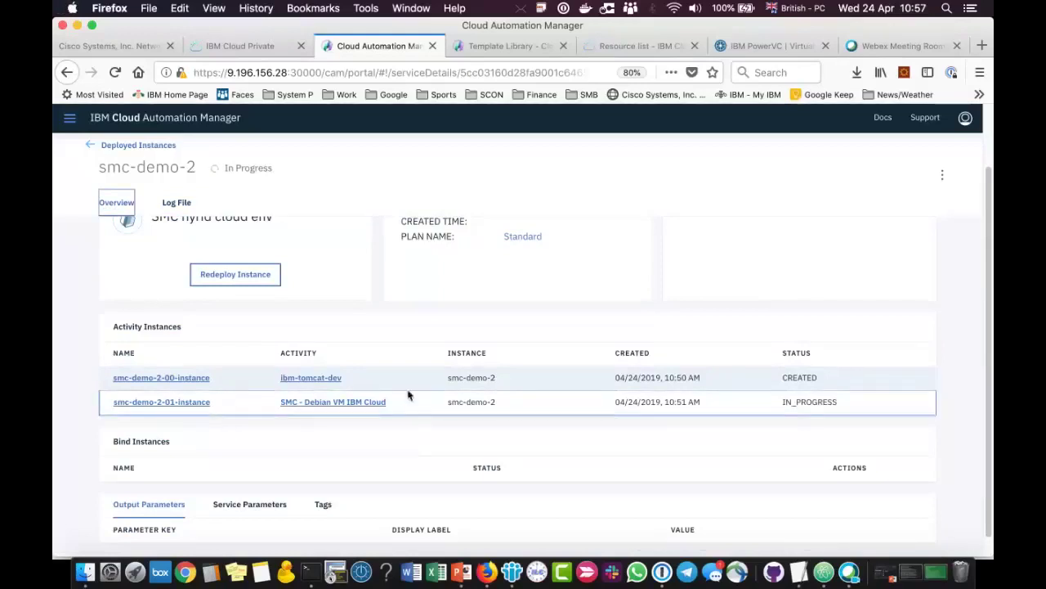
{"action": "scroll", "coordinate": [602, 304], "scroll_direction": "up", "scroll_amount": 2}
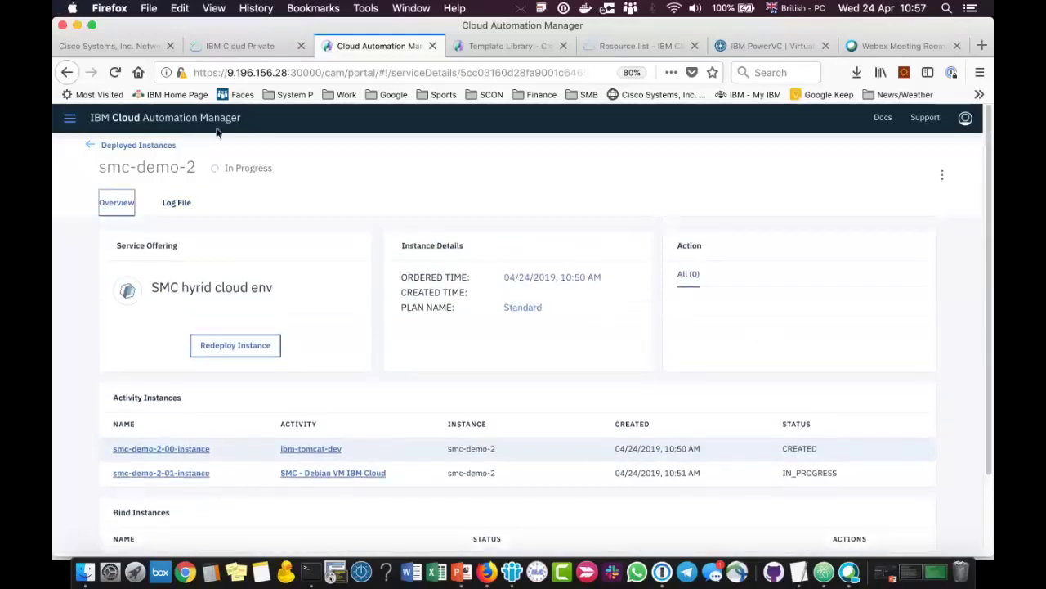
- Return to the list of deployed services, and open the service library
{"action": "left_click", "coordinate": [69, 123]}
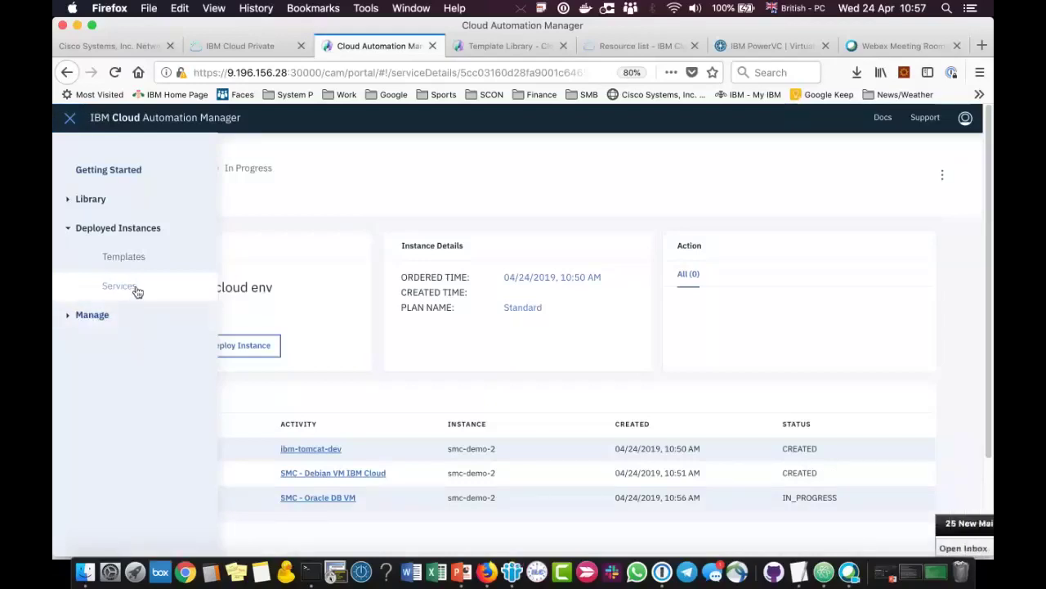
{"action": "left_click", "coordinate": [137, 290]}
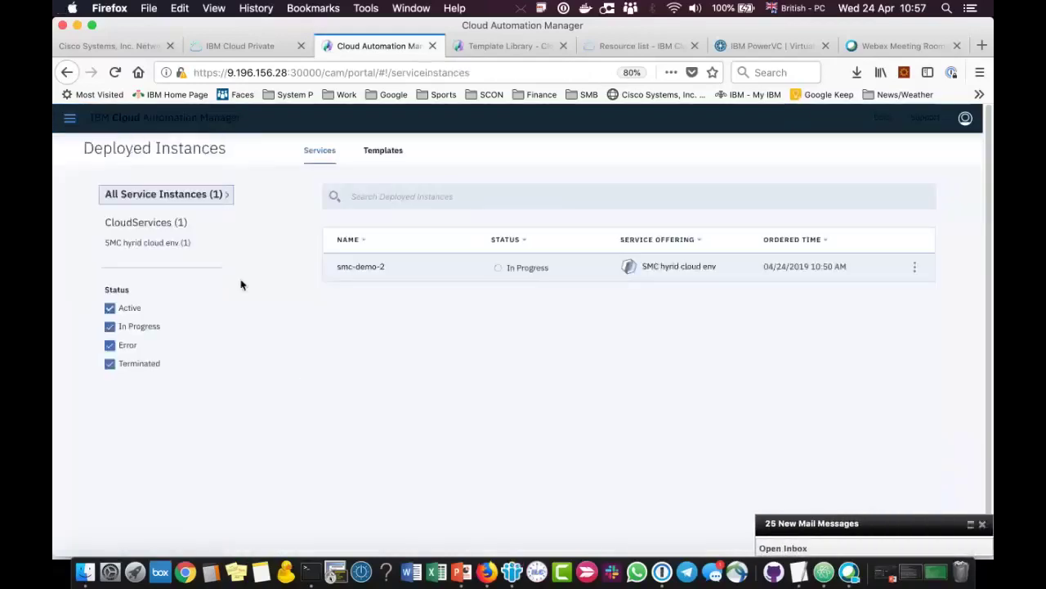
{"action": "left_click", "coordinate": [70, 120]}
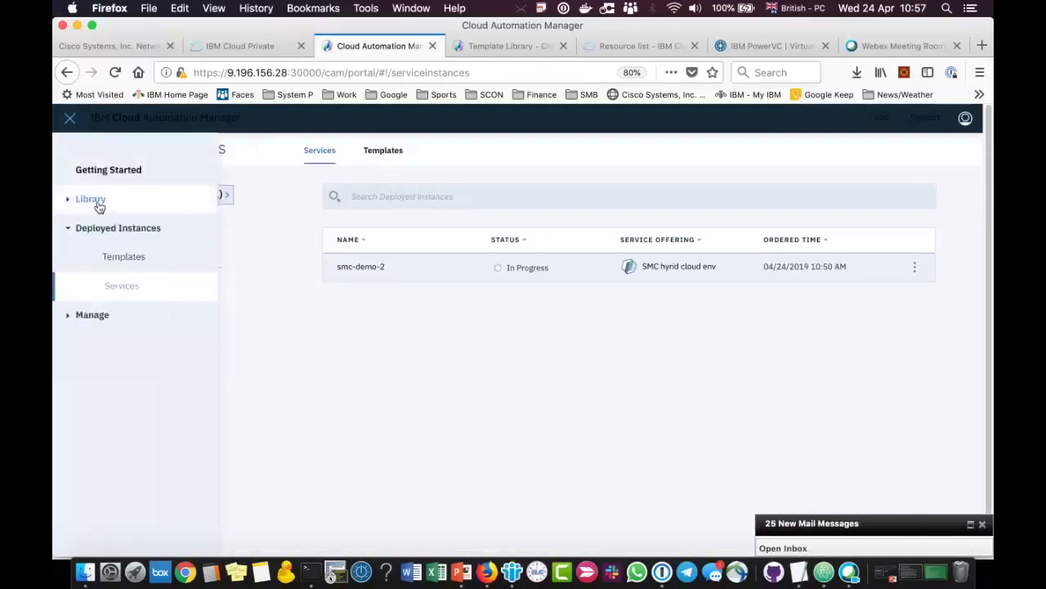
{"action": "left_click", "coordinate": [92, 200]}
{"action": "left_click", "coordinate": [120, 260]}
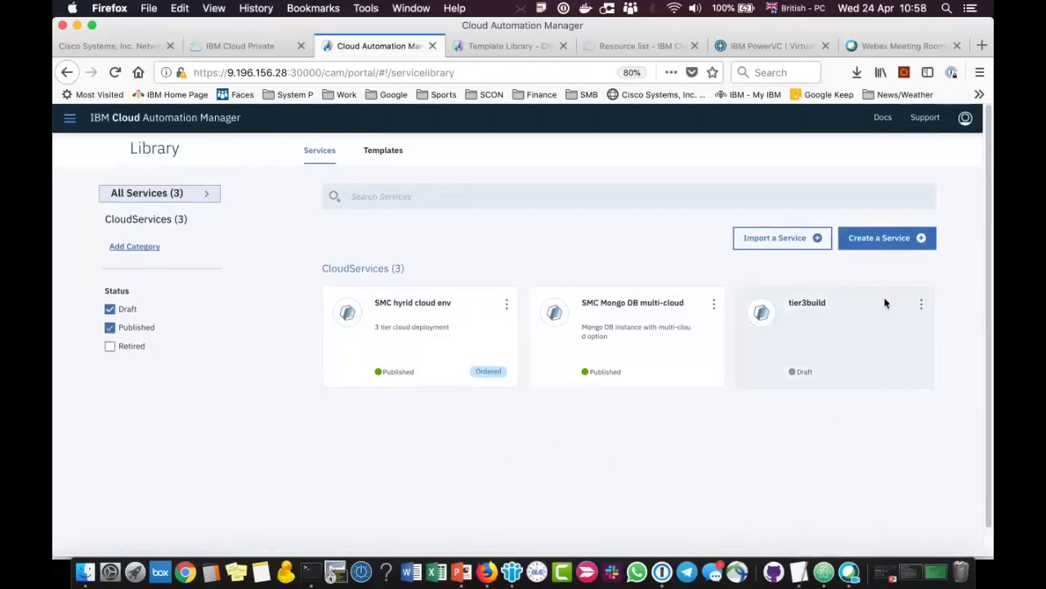
- Create a new service named mongoDB
{"action": "left_click", "coordinate": [908, 243]}
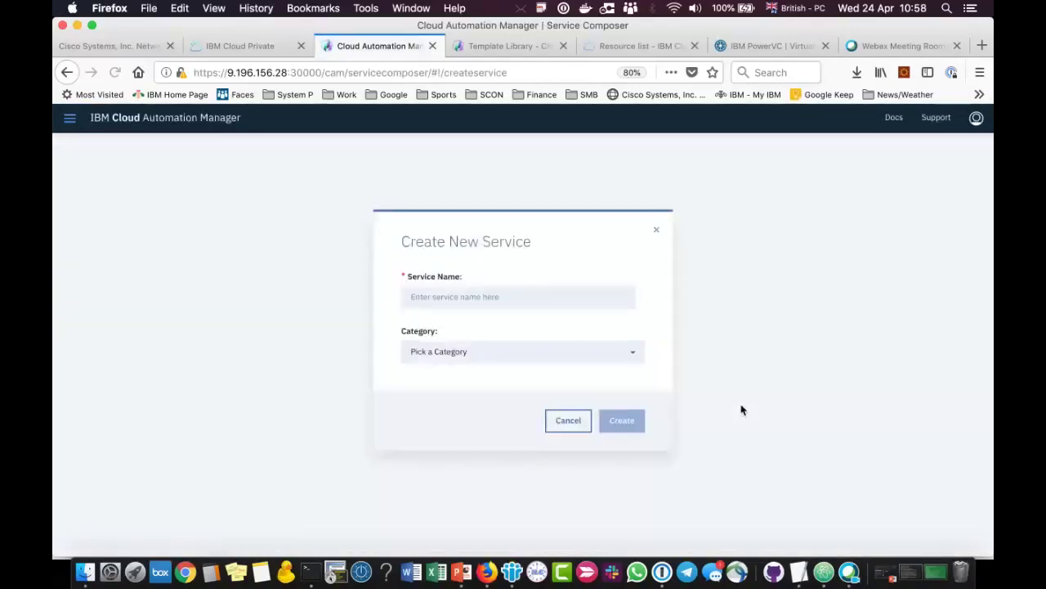
{"action": "left_click", "coordinate": [593, 298]}
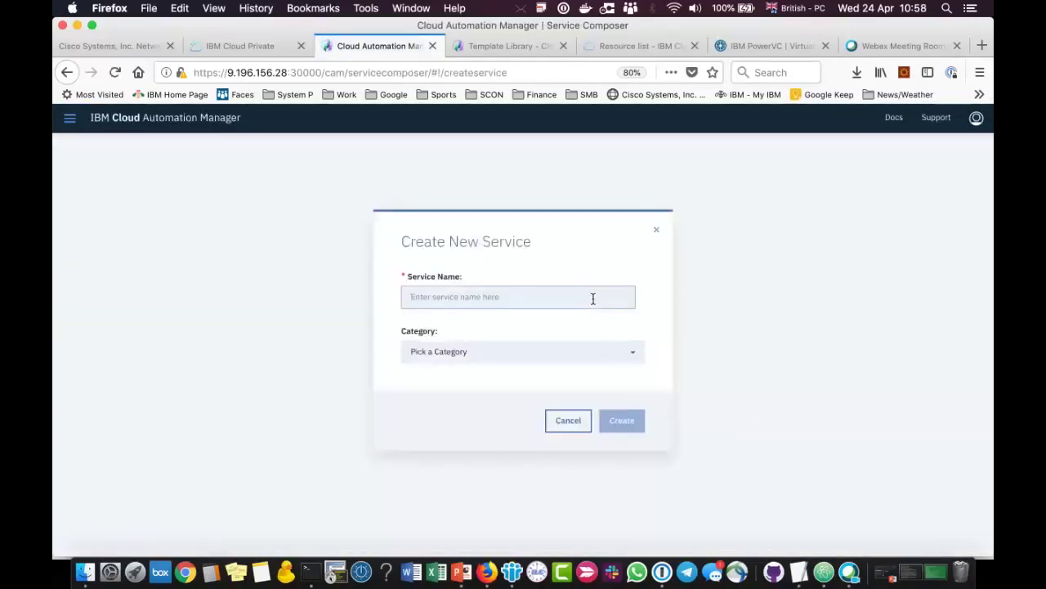
{"action": "type", "text": "cloud"}
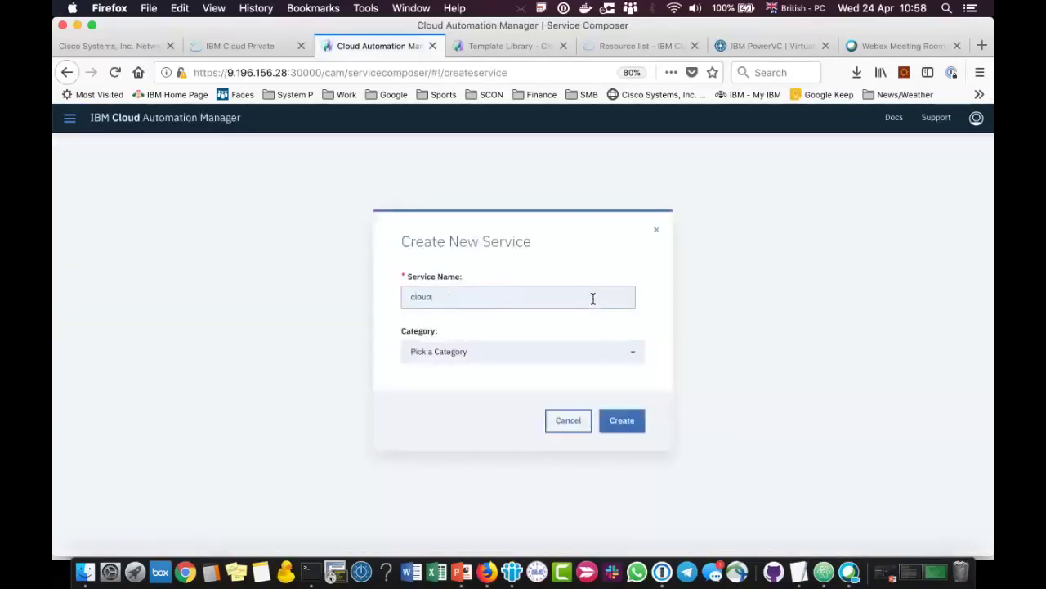
{"action": "key", "text": "BackSpace"}
{"action": "key", "text": "BackSpace"}
{"action": "key", "text": "BackSpace"}
{"action": "key", "text": "BackSpace"}
{"action": "type", "text": "mogon"}
{"action": "left_click", "coordinate": [625, 426]}
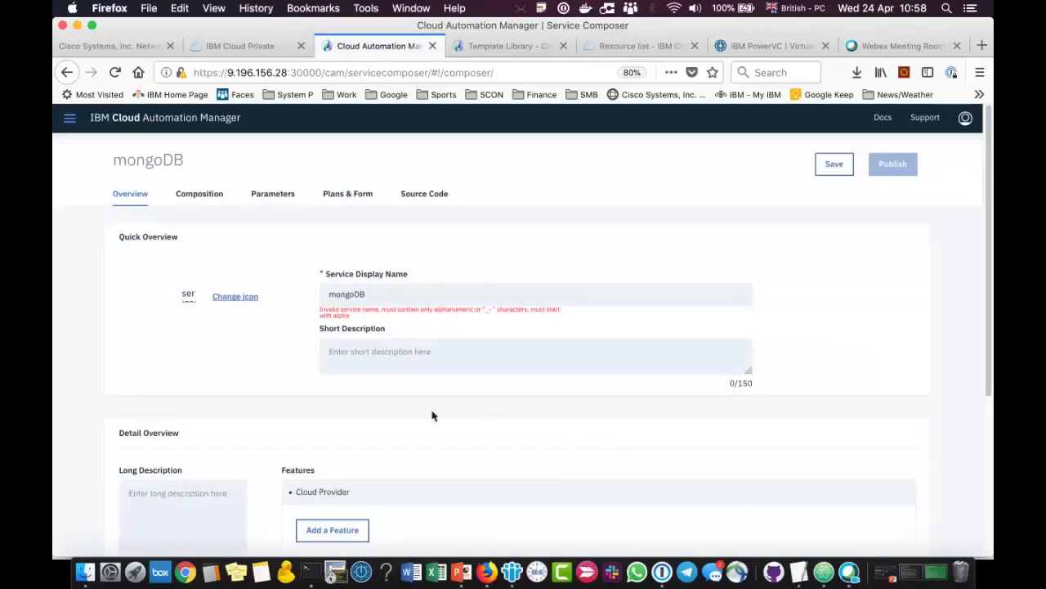
- Open the mongoDB service's composition and add a Decision component to its Provision flow
{"action": "left_click", "coordinate": [202, 197]}
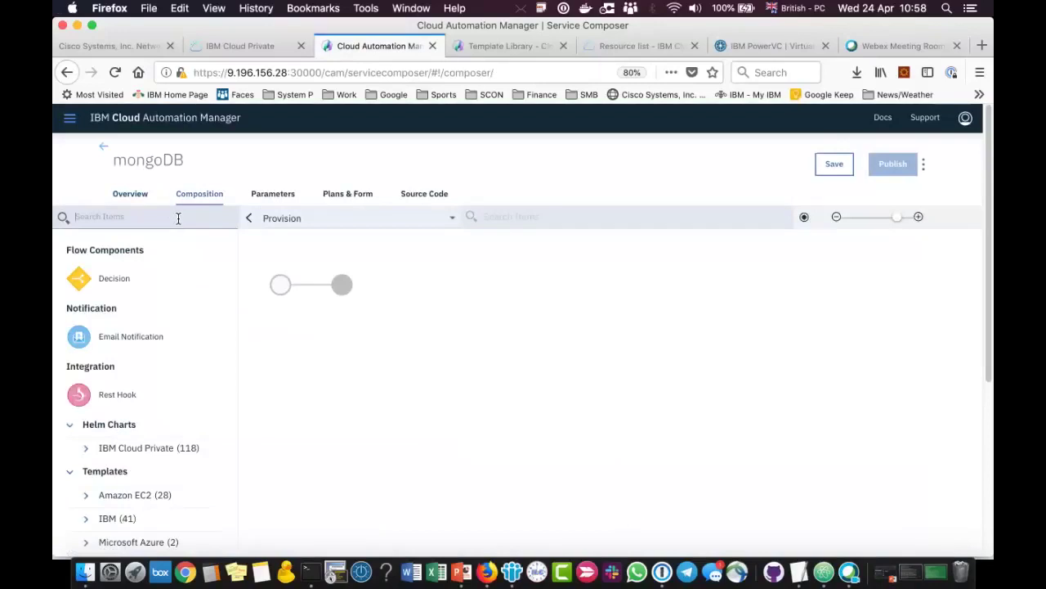
{"action": "type", "text": "mo"}
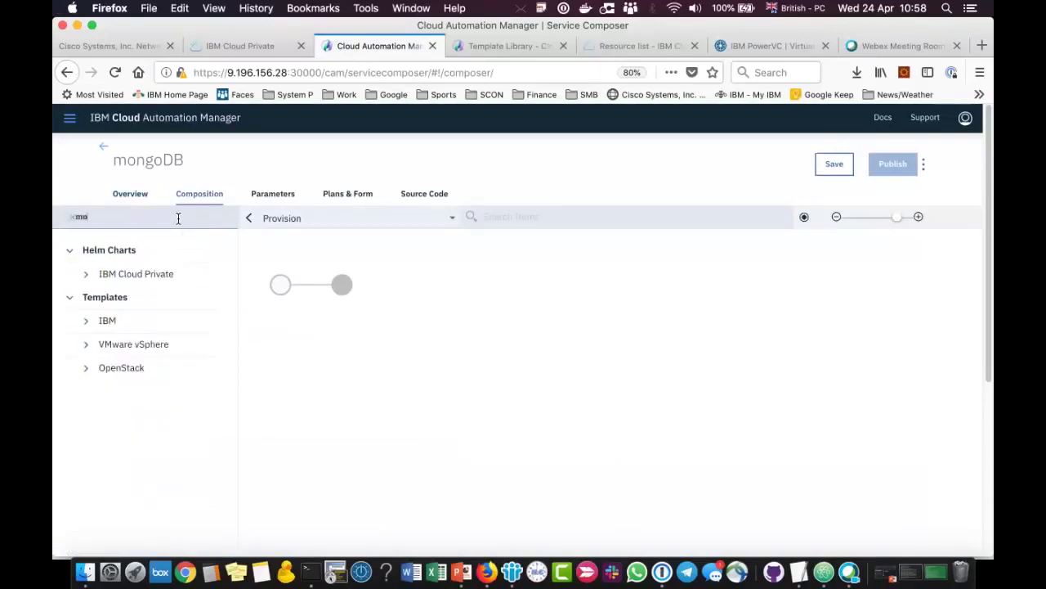
{"action": "key", "text": "BackSpace"}
{"action": "key", "text": "BackSpace"}
{"action": "left_click_drag", "start_coordinate": [74, 280], "coordinate": [314, 290]}
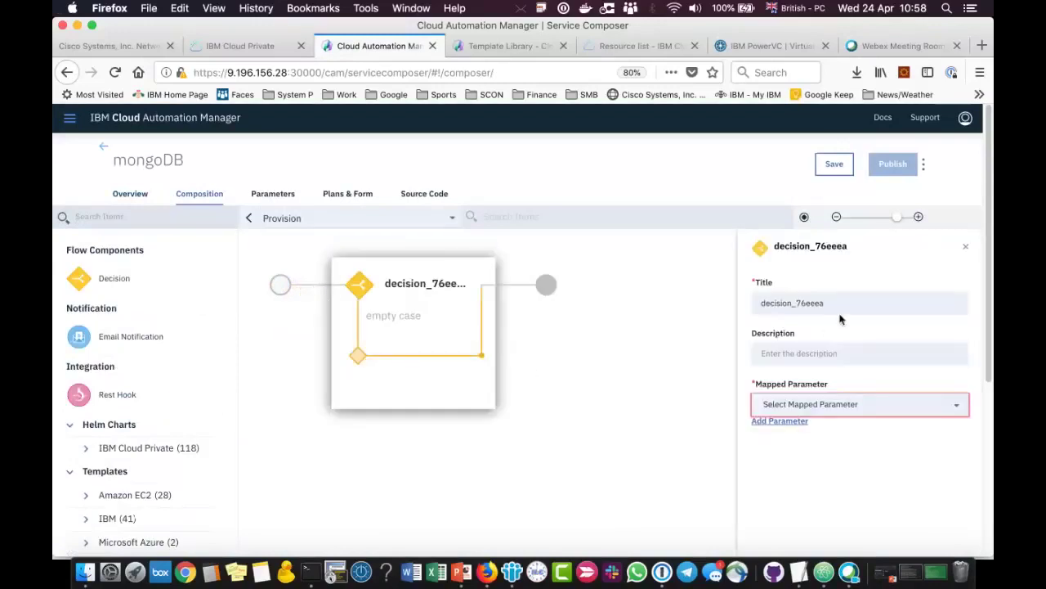
- Title the decision component Destination Cloud
{"action": "left_click_drag", "start_coordinate": [836, 303], "coordinate": [715, 300]}
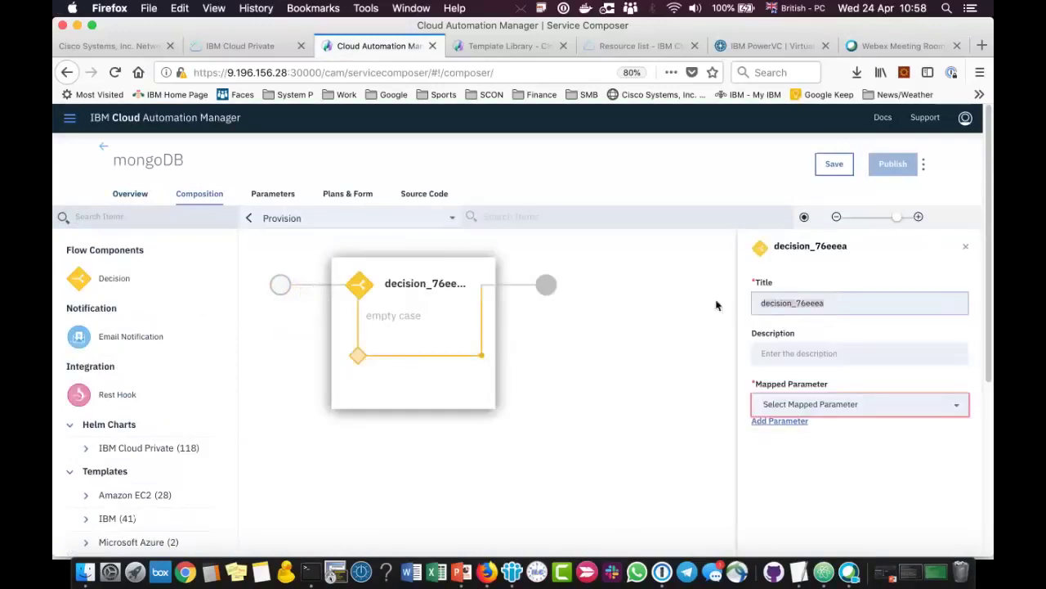
{"action": "type", "text": "CLoud"}
{"action": "key", "text": "BackSpace"}
{"action": "key", "text": "BackSpace"}
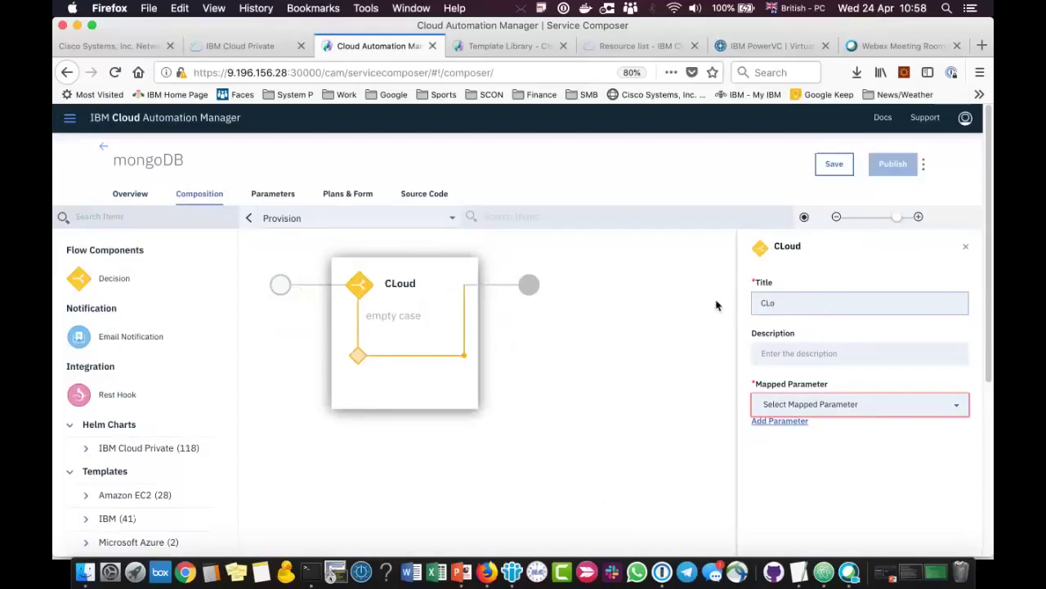
{"action": "type", "text": "Destination Cloud"}
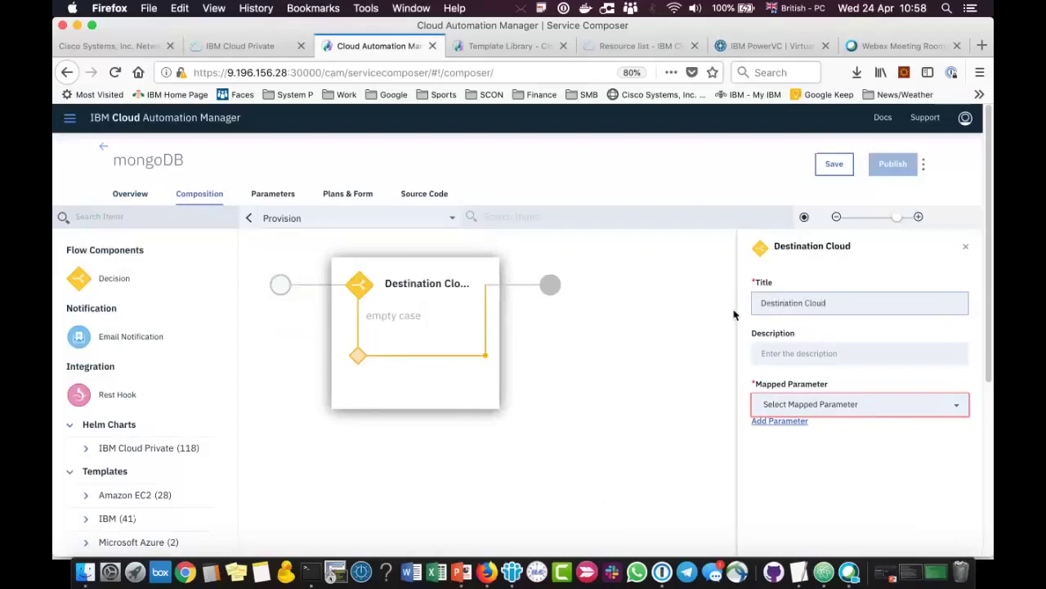
- Add a parameter named Cloud as the Destination Cloud decision's mapped parameter
{"action": "left_click", "coordinate": [797, 422]}
{"action": "left_click", "coordinate": [795, 408]}
{"action": "type", "text": "Cloud"}
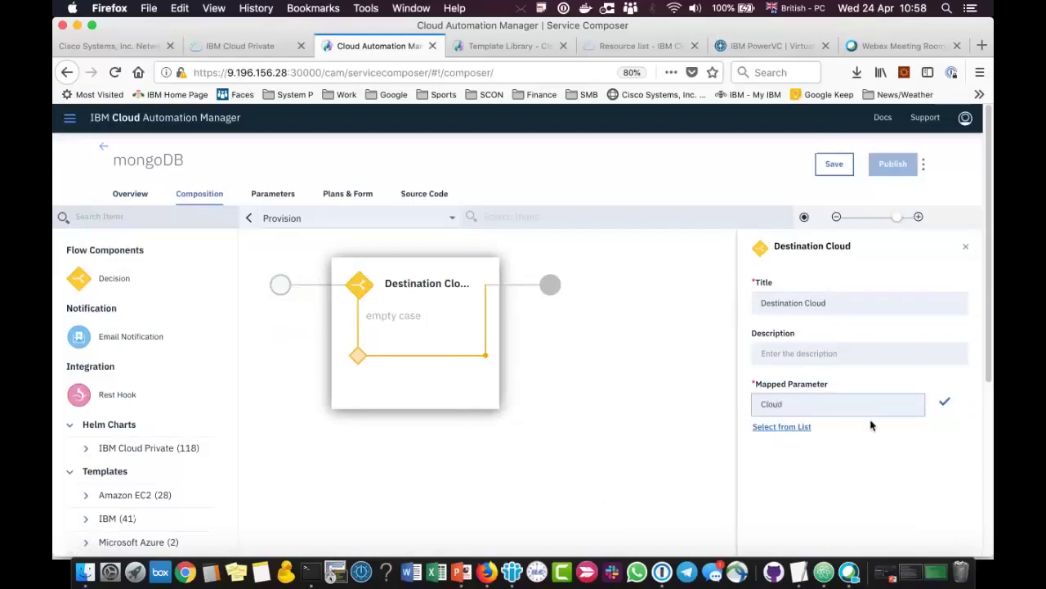
{"action": "left_click", "coordinate": [944, 401]}
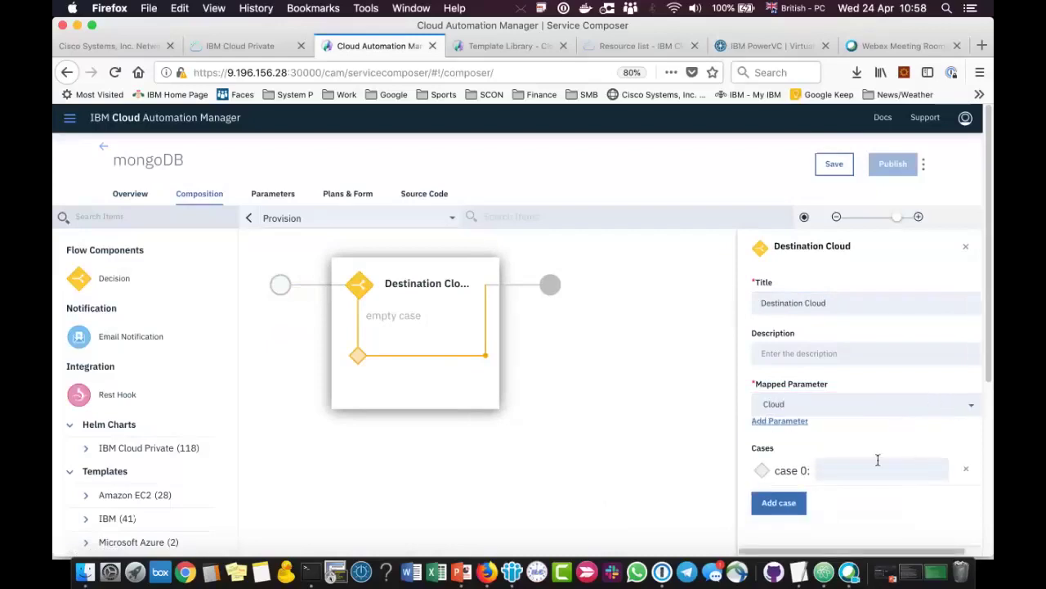
- Define the decision's cases as IBM Cloud Private, IBM Public Cloud and Openstack Private Cloud, and save the service
{"action": "left_click", "coordinate": [872, 468]}
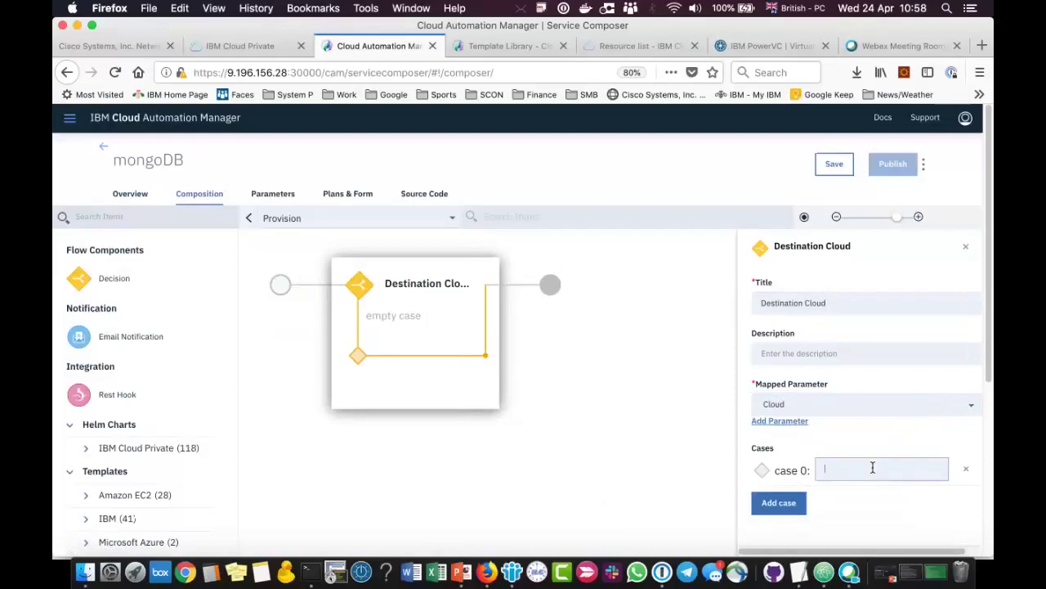
{"action": "type", "text": "IBM Cloud Priave"}
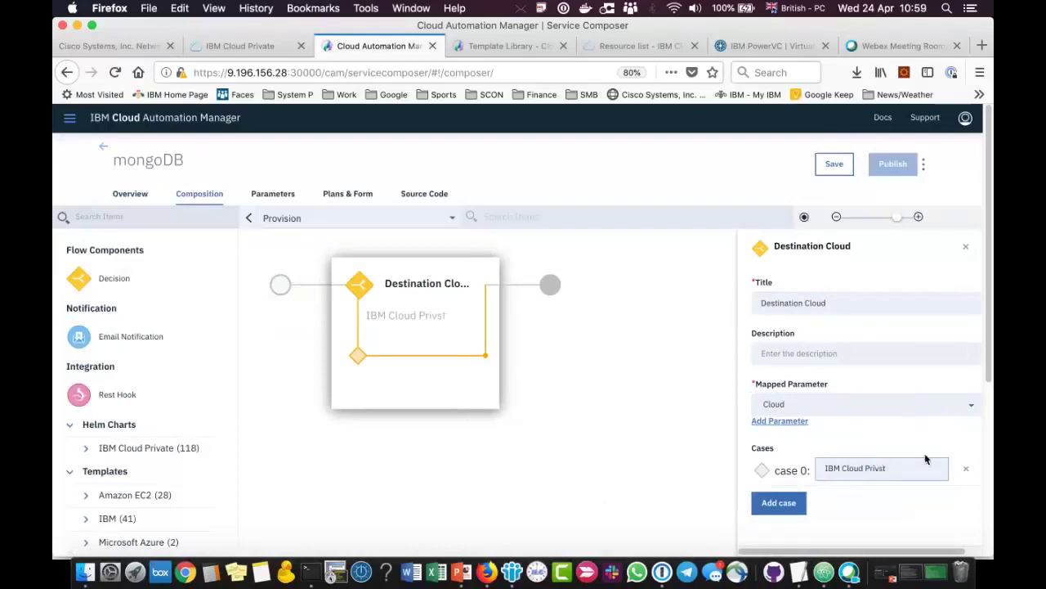
{"action": "left_click", "coordinate": [788, 502]}
{"action": "left_click", "coordinate": [835, 498]}
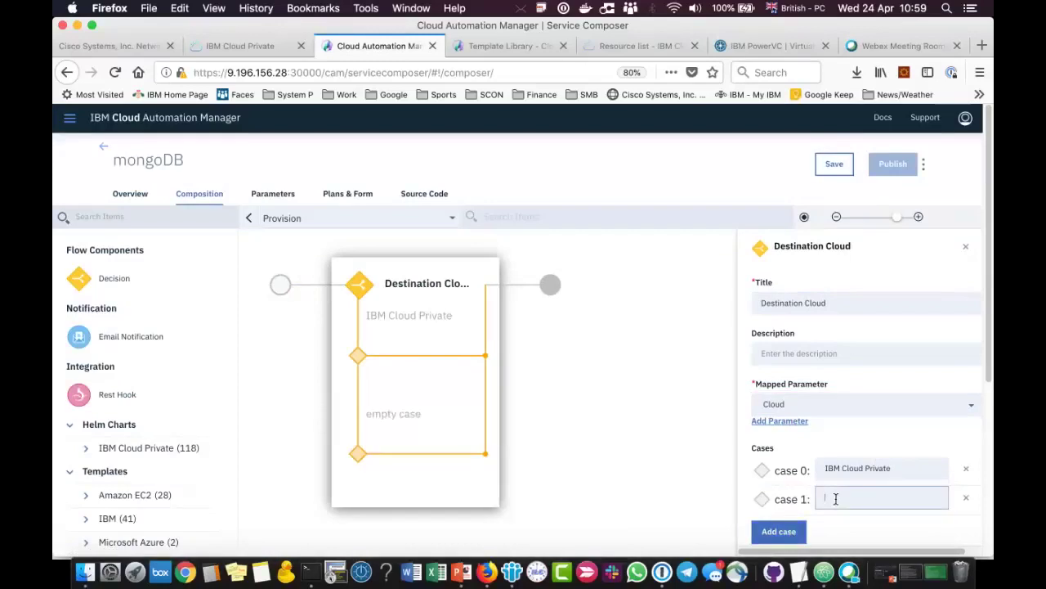
{"action": "type", "text": "IBM Public Cloud"}
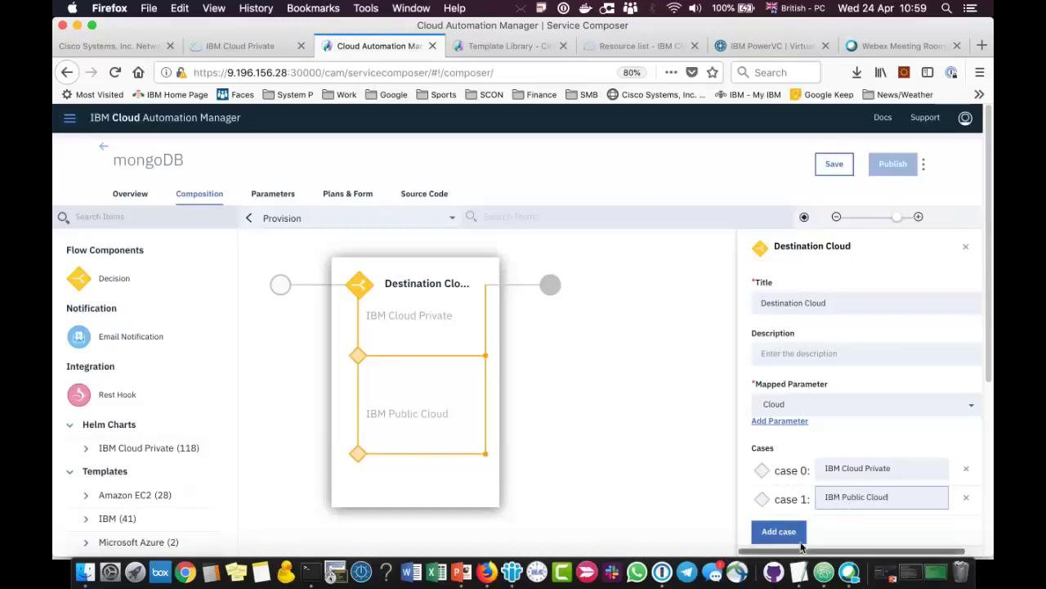
{"action": "left_click", "coordinate": [781, 531]}
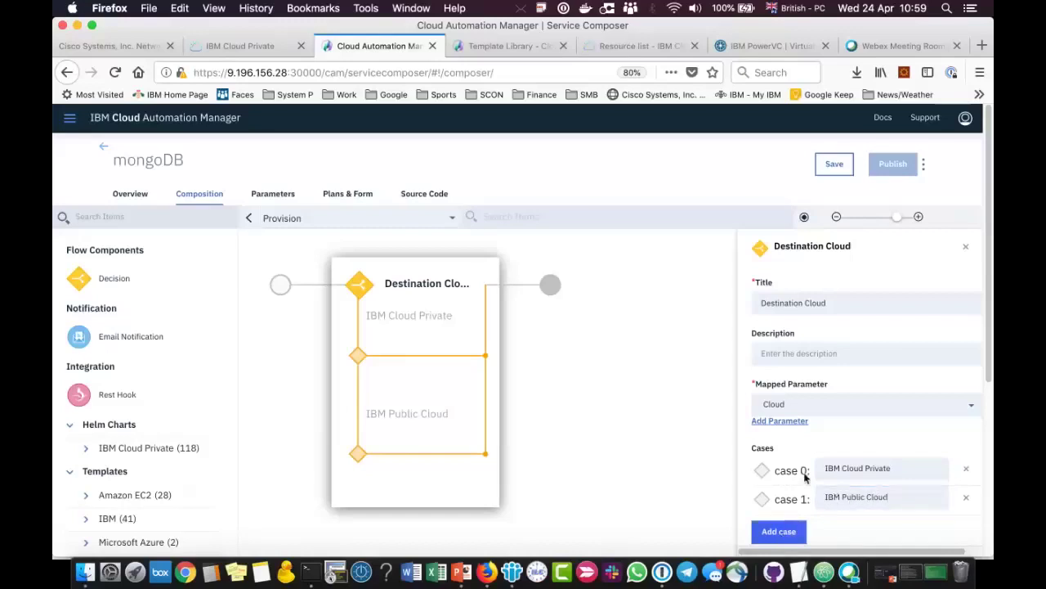
{"action": "left_click", "coordinate": [840, 526]}
{"action": "type", "text": "OPenstack Pri"}
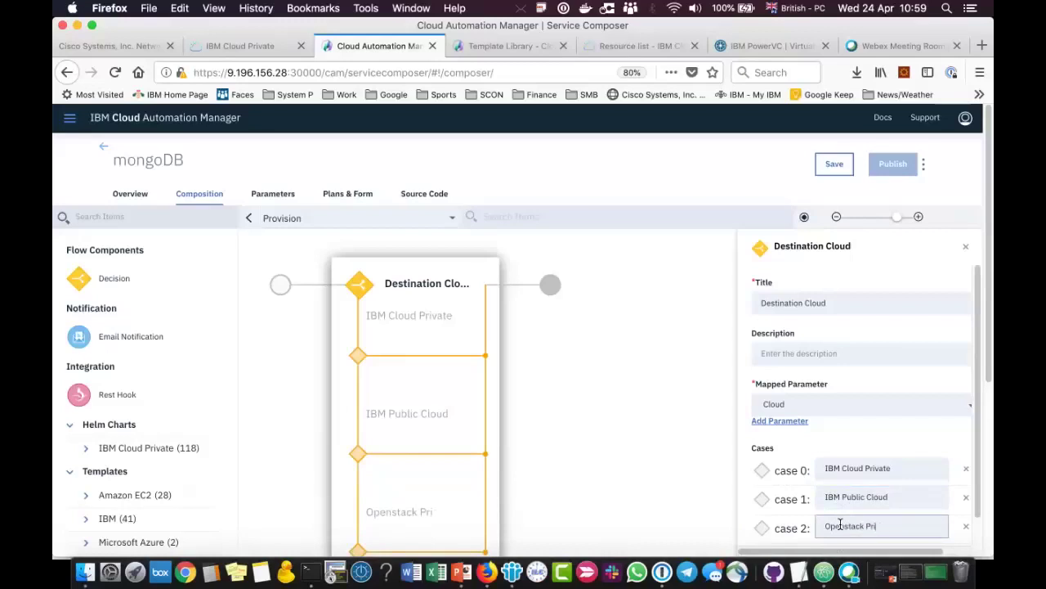
{"action": "type", "text": "vate CLoud"}
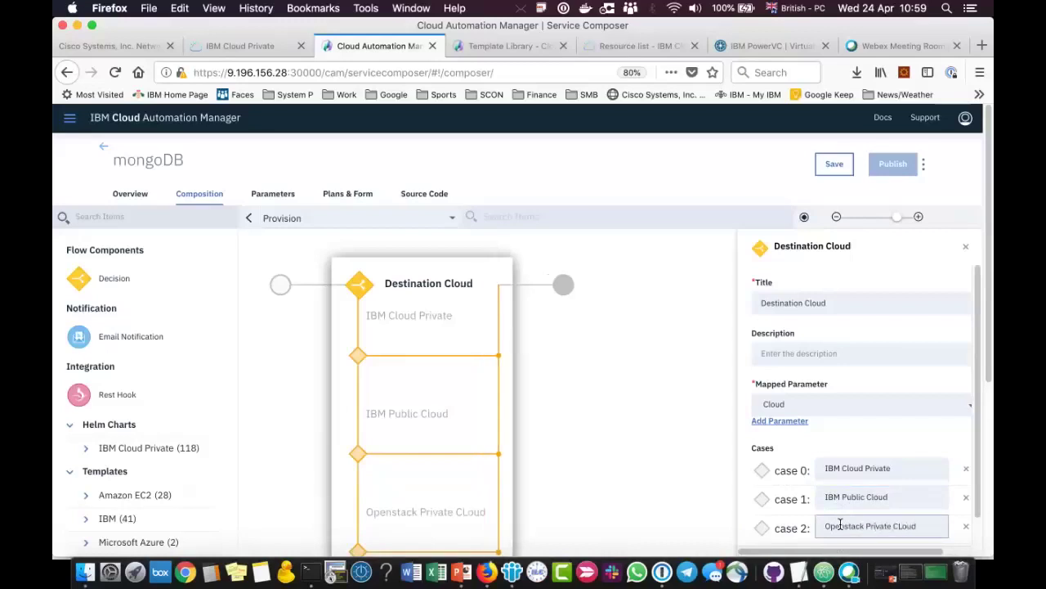
{"action": "type", "text": "loud"}
{"action": "scroll", "coordinate": [905, 392], "scroll_direction": "down", "scroll_amount": 1}
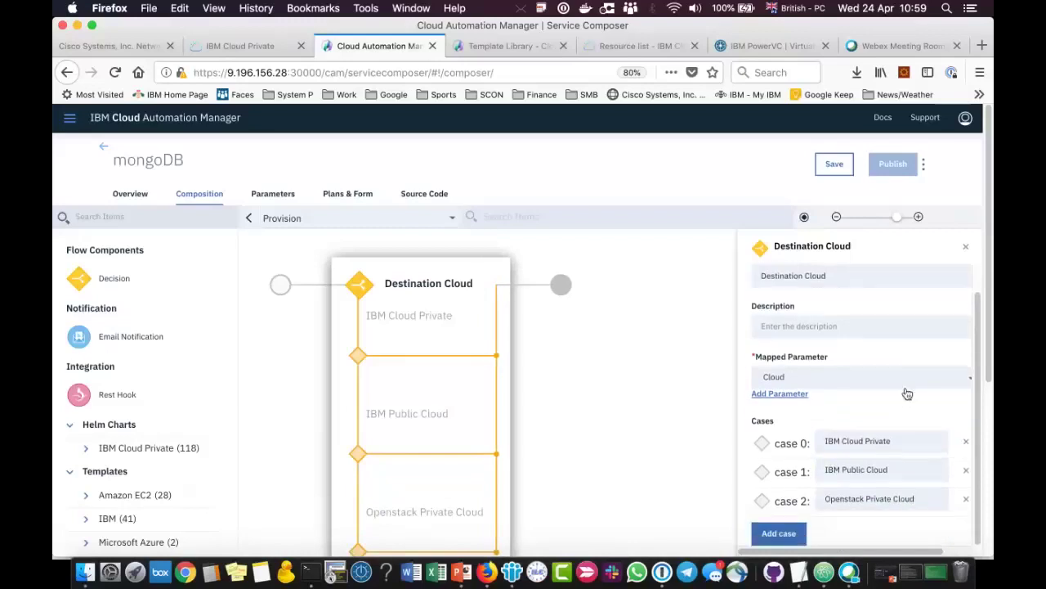
{"action": "left_click", "coordinate": [833, 168]}
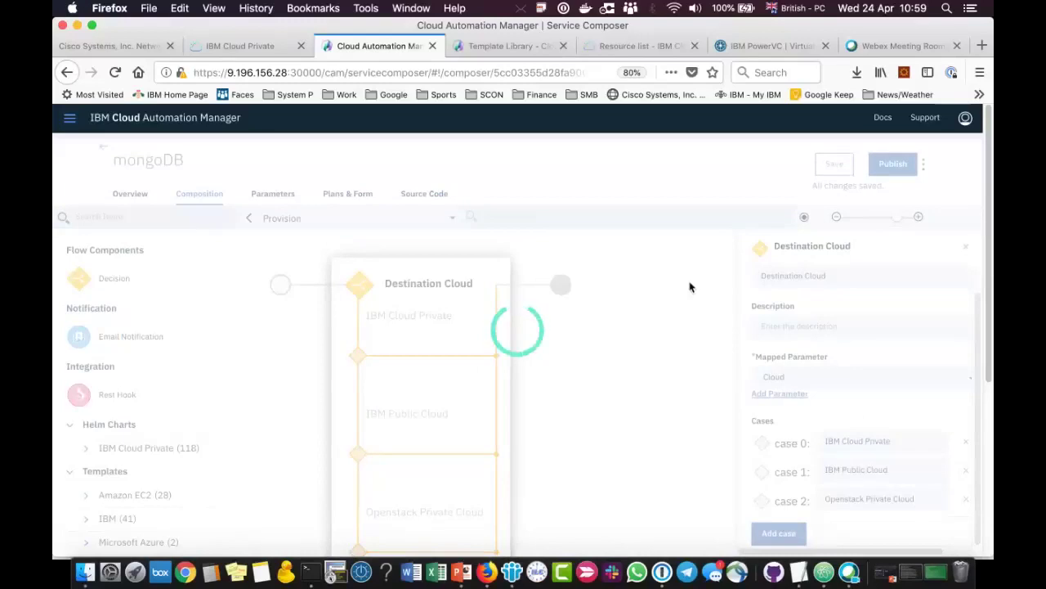
- Search the components for mongo and add the ibm-charts/ibm-mongodb-dev Helm chart to the IBM Cloud Private case
{"action": "left_click", "coordinate": [149, 217]}
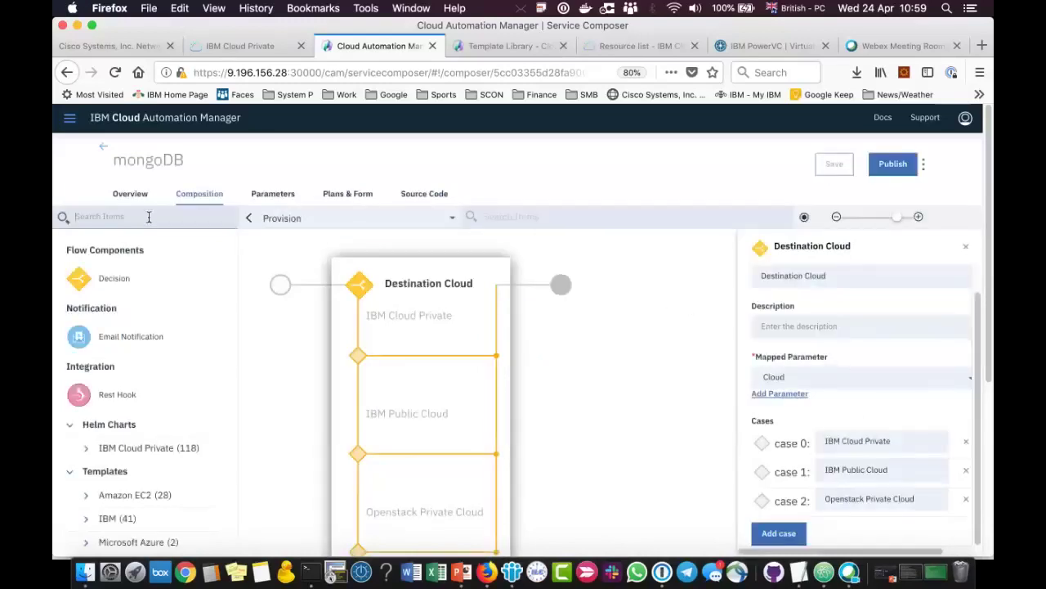
{"action": "type", "text": "mongon"}
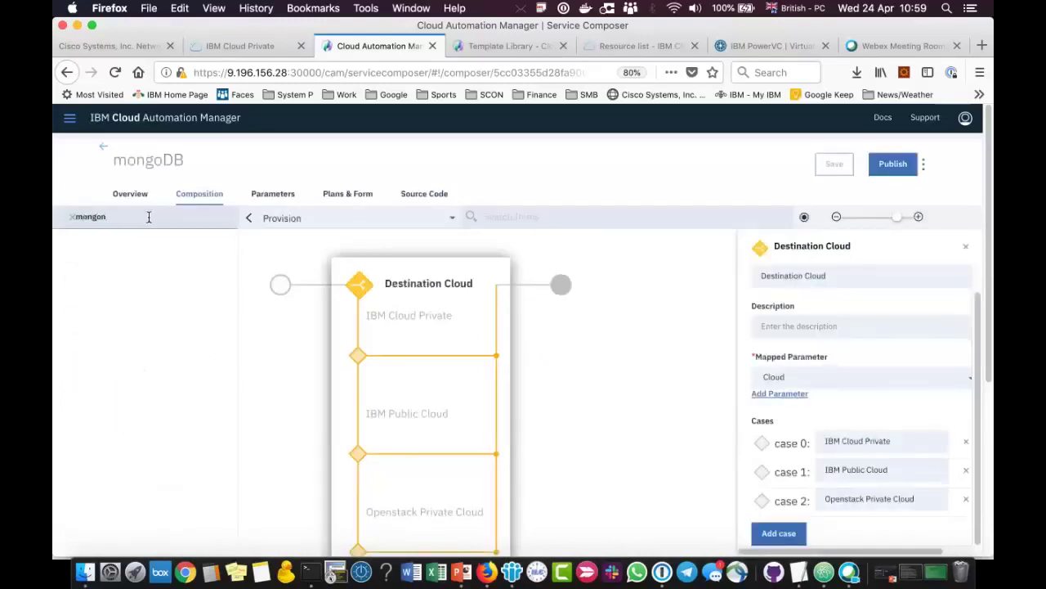
{"action": "key", "text": "BackSpace"}
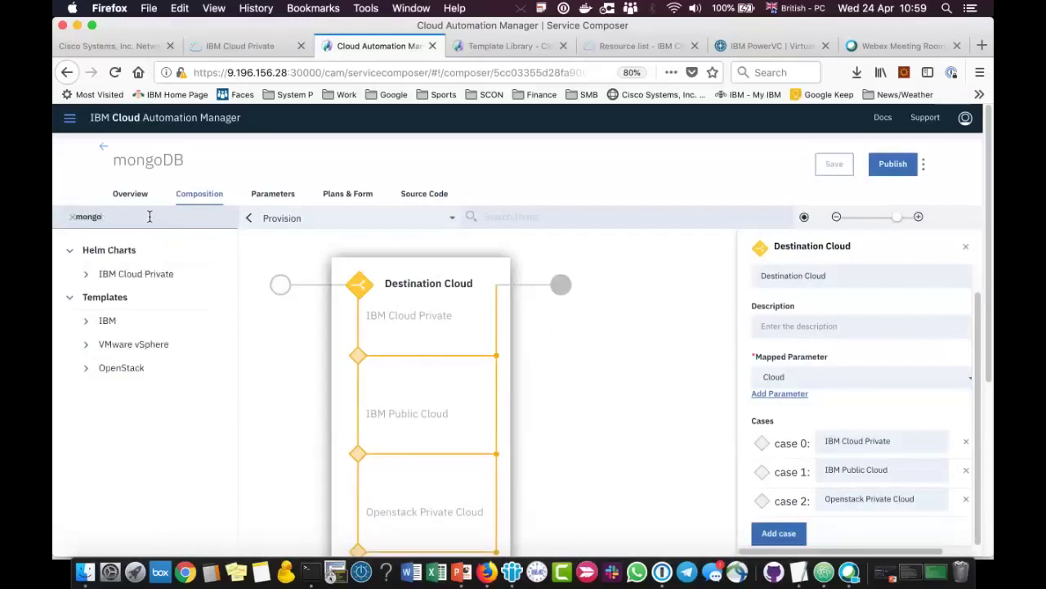
{"action": "left_click", "coordinate": [87, 276]}
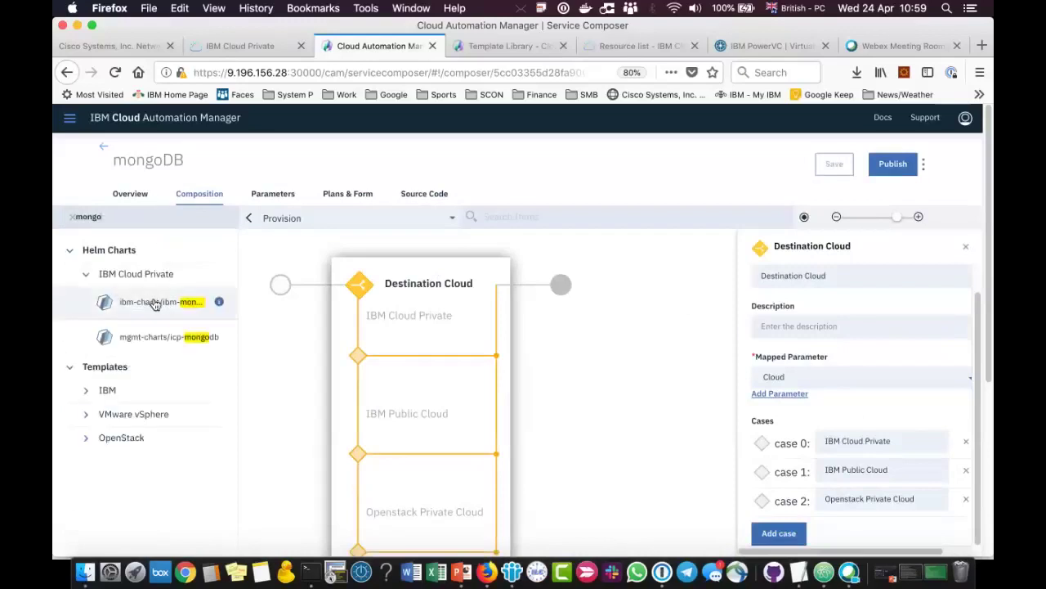
{"action": "left_click_drag", "start_coordinate": [155, 304], "coordinate": [390, 355]}
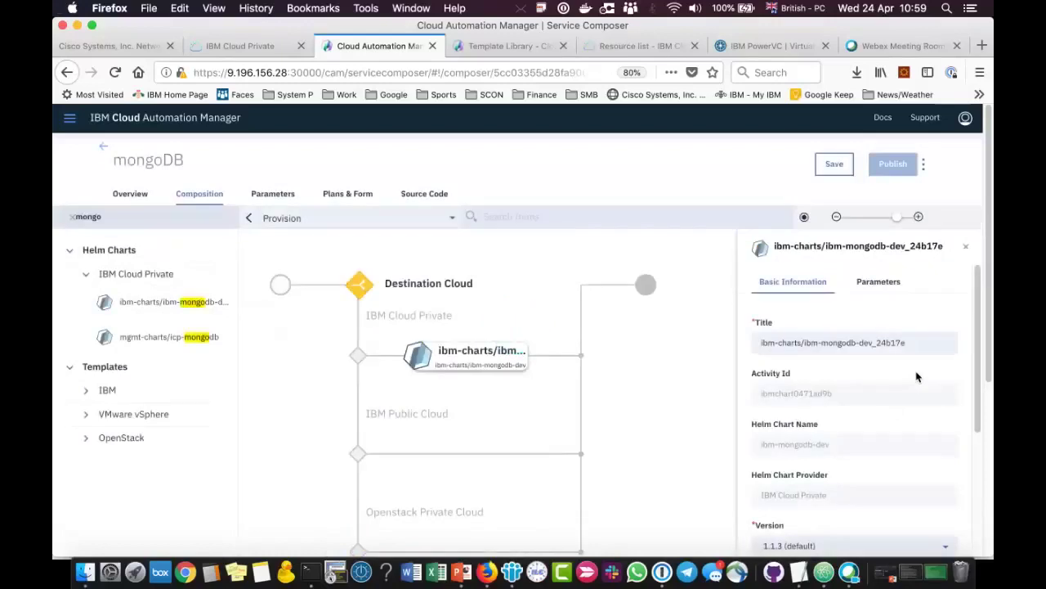
- Keep the MongoDB Helm chart at version 1.1.3 (default) and set its connection to UK_ICP
{"action": "scroll", "coordinate": [917, 378], "scroll_direction": "down", "scroll_amount": 3}
{"action": "left_click", "coordinate": [940, 393]}
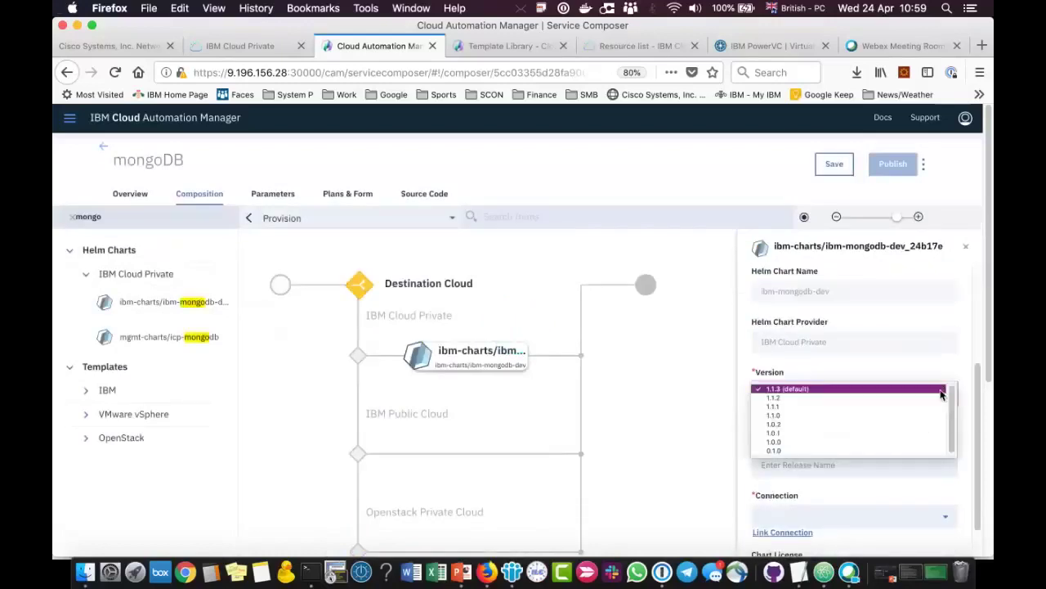
{"action": "left_click", "coordinate": [929, 390]}
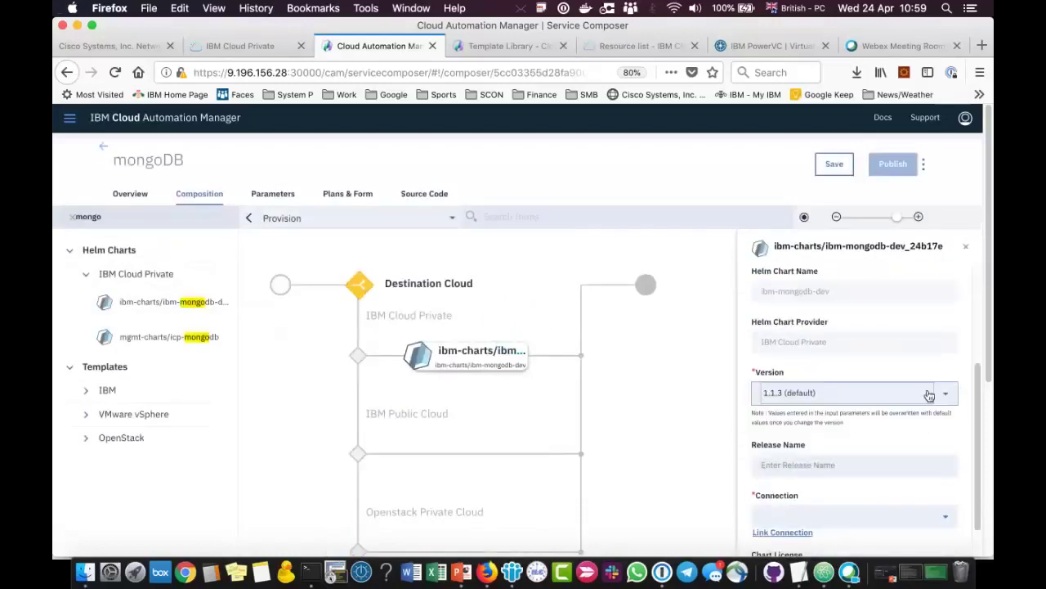
{"action": "left_click", "coordinate": [945, 518]}
{"action": "left_click", "coordinate": [923, 524]}
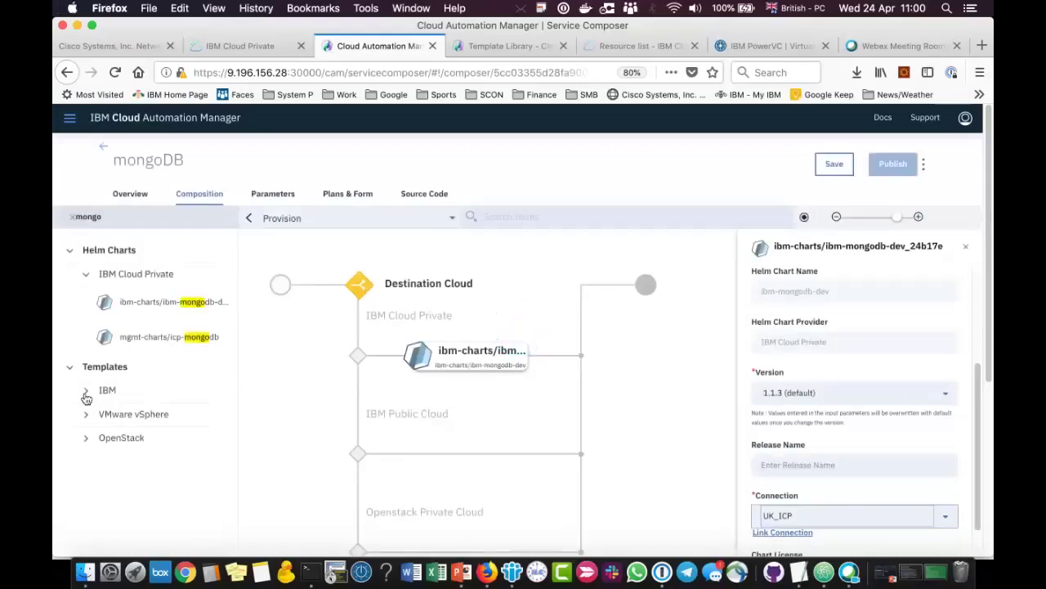
- Add the IBM template SMC - Mongo DB on IBM Cloud to the IBM Public Cloud case and review its basic information
{"action": "left_click", "coordinate": [87, 394]}
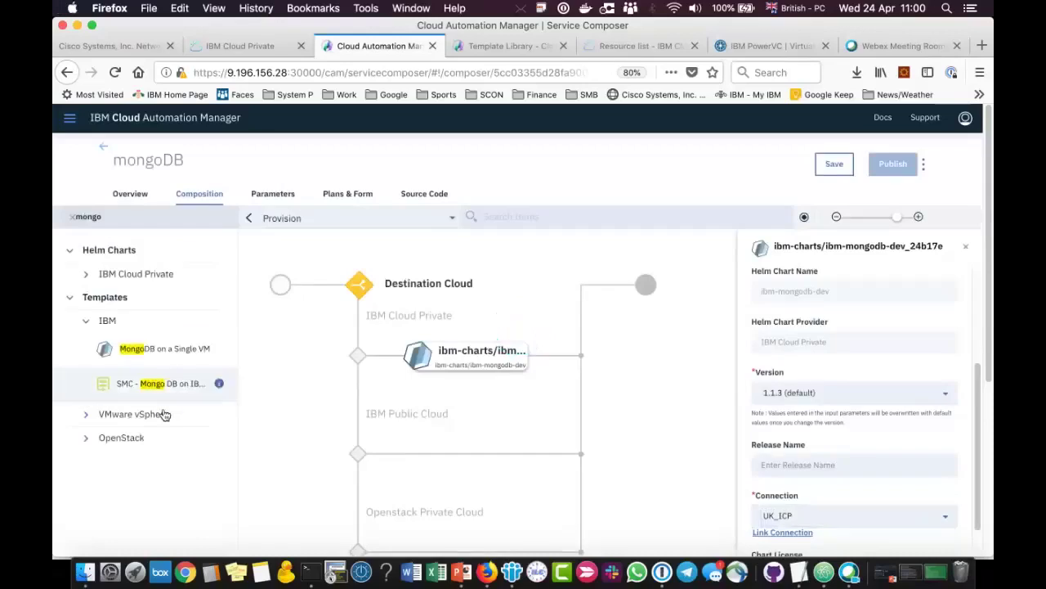
{"action": "left_click", "coordinate": [85, 415]}
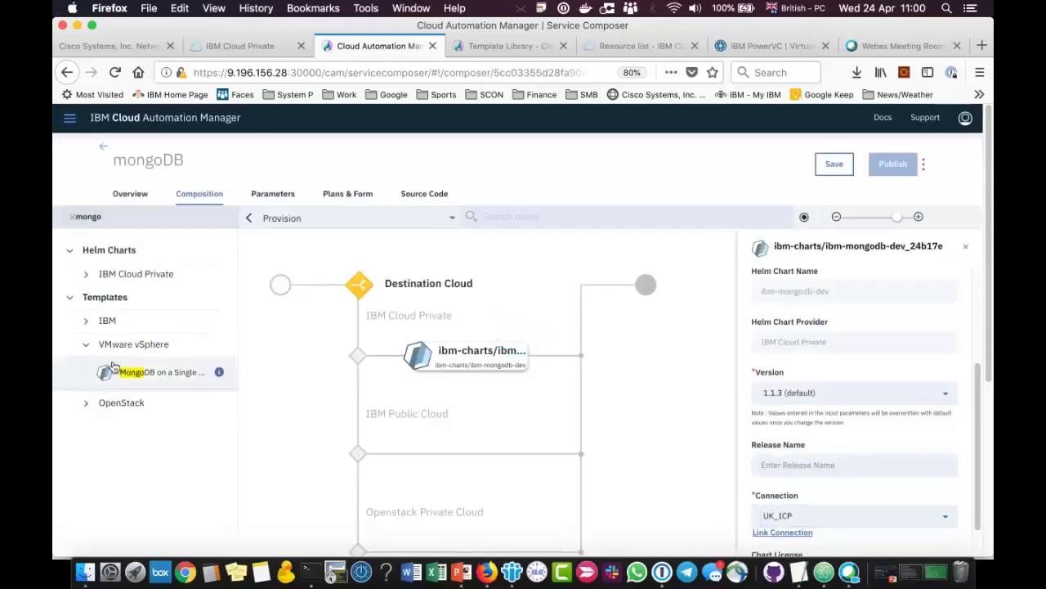
{"action": "left_click", "coordinate": [86, 322]}
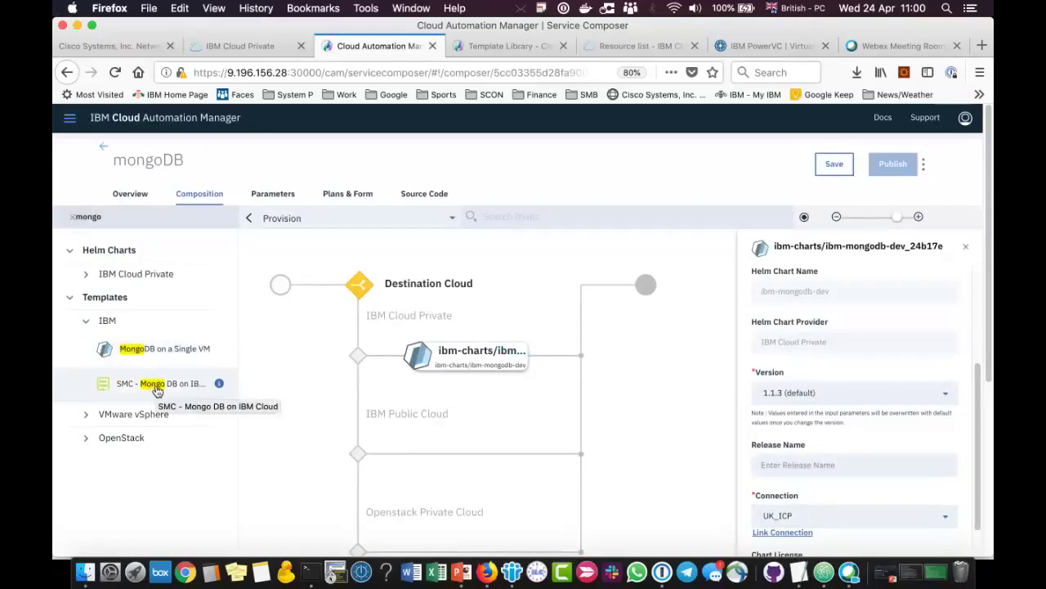
{"action": "left_click_drag", "start_coordinate": [158, 391], "coordinate": [392, 444]}
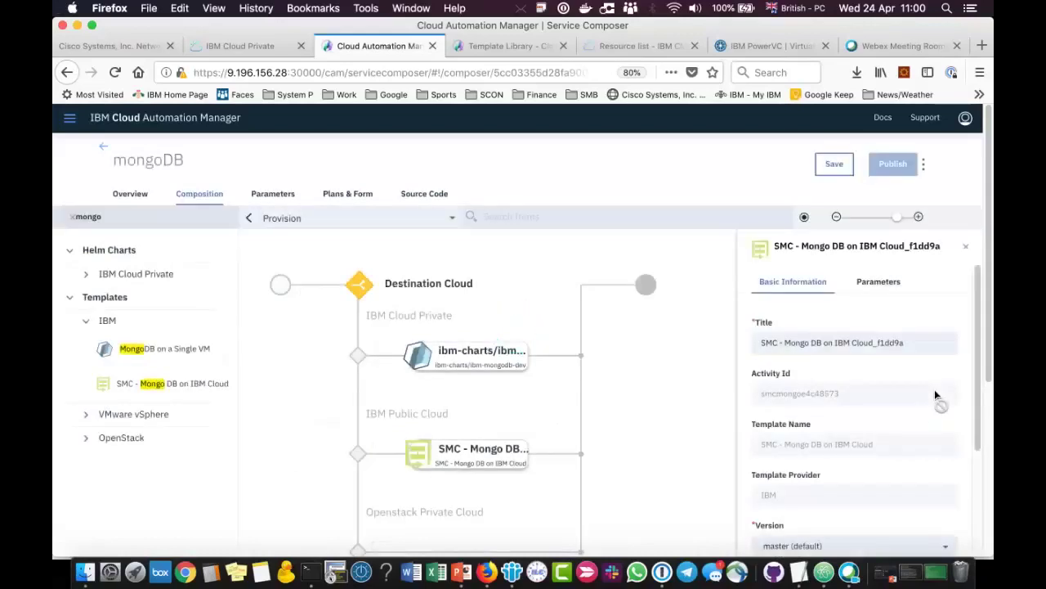
{"action": "scroll", "coordinate": [935, 389], "scroll_direction": "down", "scroll_amount": 3}
{"action": "scroll", "coordinate": [934, 391], "scroll_direction": "up", "scroll_amount": 3}
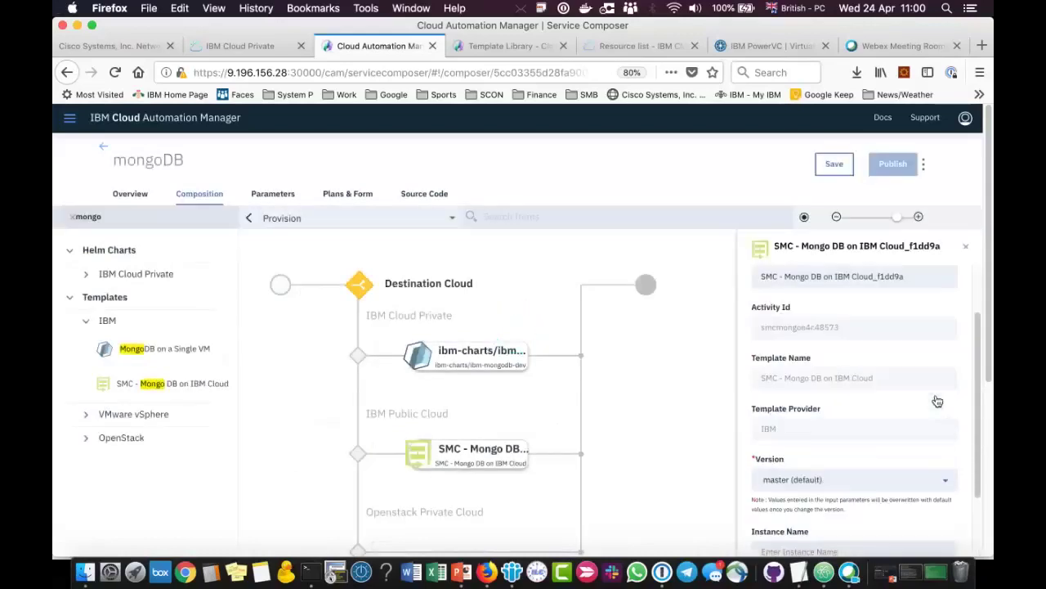
- Add the OpenStack template SMC - Mongo DB RHEL to the Openstack Private Cloud case, and save the service
{"action": "left_click", "coordinate": [86, 439]}
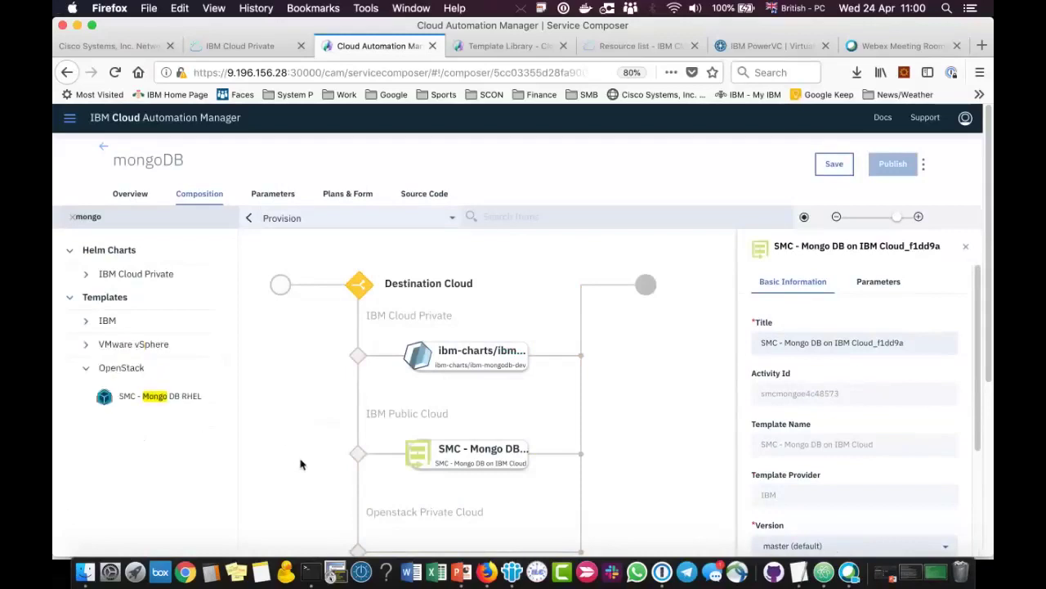
{"action": "scroll", "coordinate": [296, 420], "scroll_direction": "down", "scroll_amount": 1}
{"action": "left_click_drag", "start_coordinate": [156, 345], "coordinate": [390, 507]}
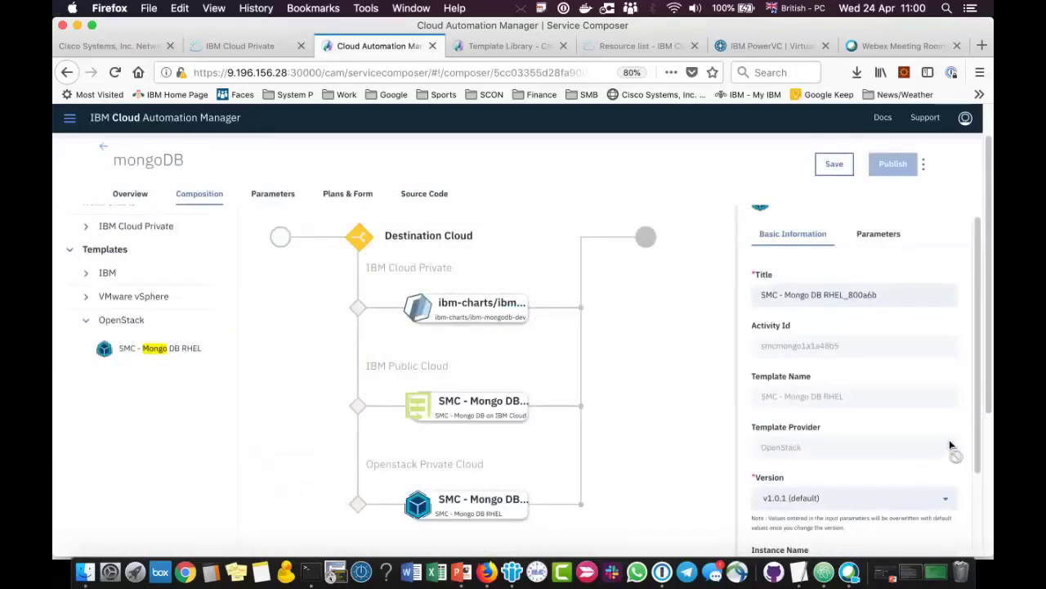
{"action": "scroll", "coordinate": [971, 437], "scroll_direction": "down", "scroll_amount": 3}
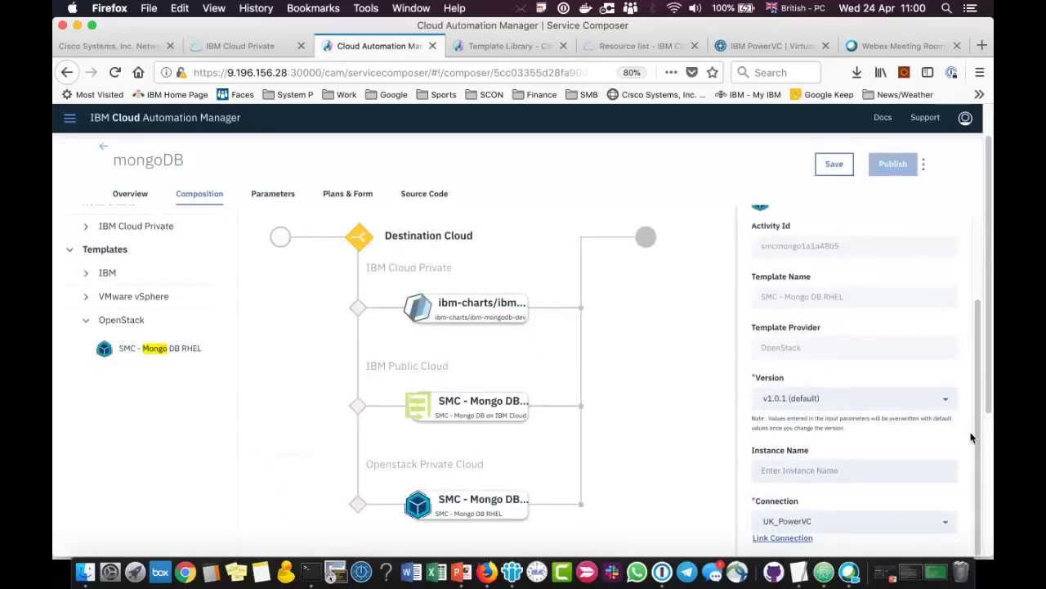
{"action": "scroll", "coordinate": [971, 436], "scroll_direction": "up", "scroll_amount": 3}
{"action": "left_click", "coordinate": [833, 167]}
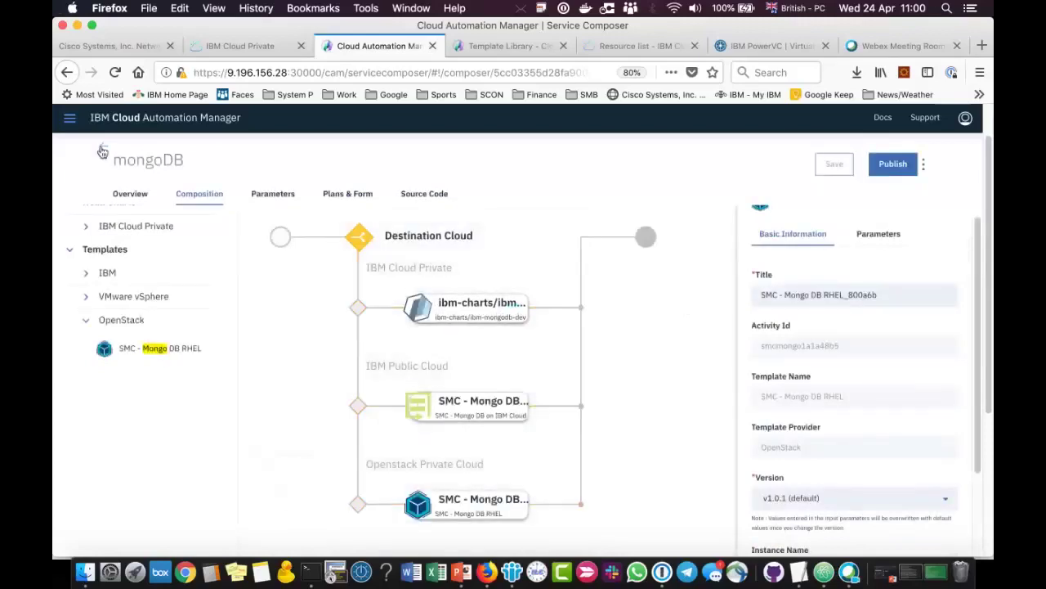
- Return to the service library and open the instance deployment form for the SMC Mongo DB multi-cloud service
{"action": "left_click", "coordinate": [101, 152]}
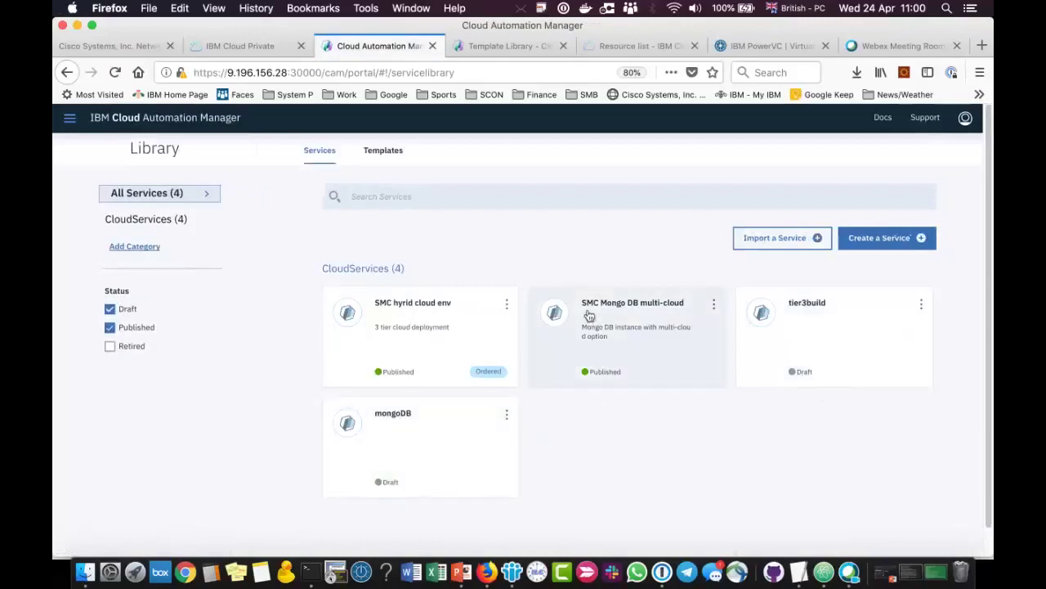
{"action": "left_click", "coordinate": [712, 304]}
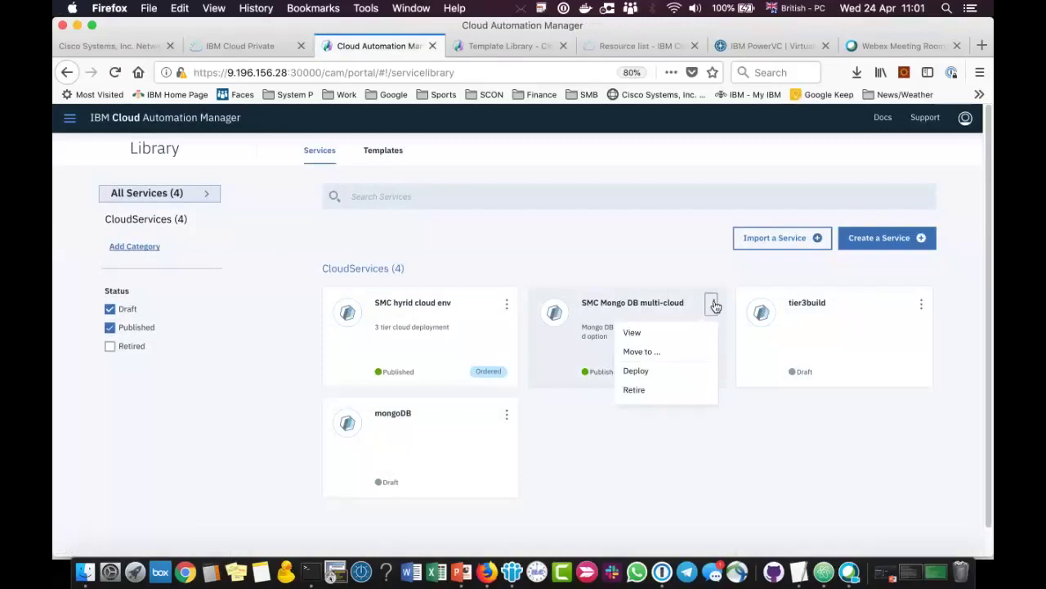
{"action": "left_click", "coordinate": [672, 374]}
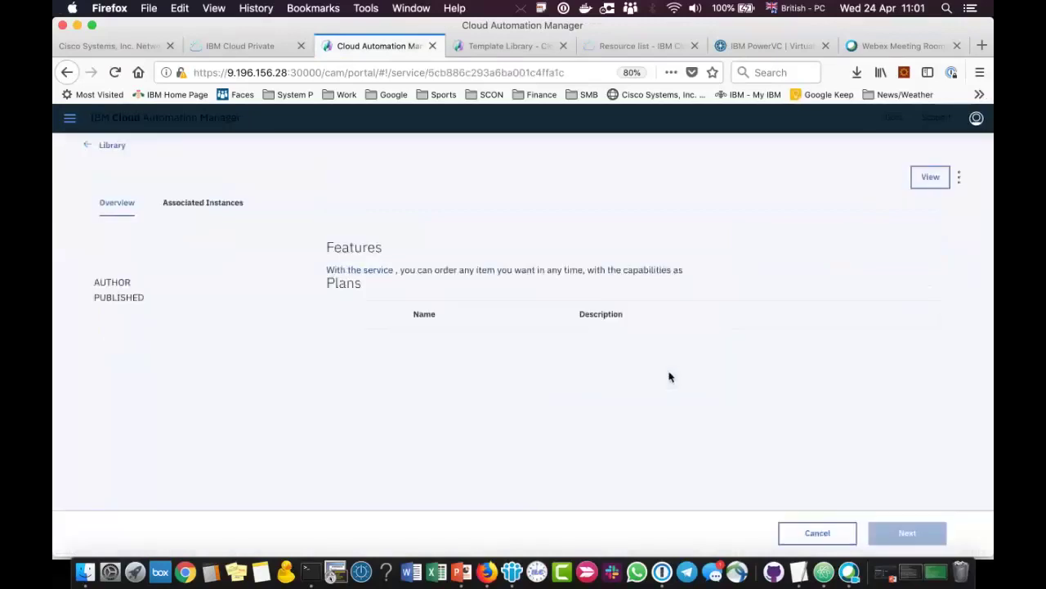
{"action": "left_click", "coordinate": [905, 533]}
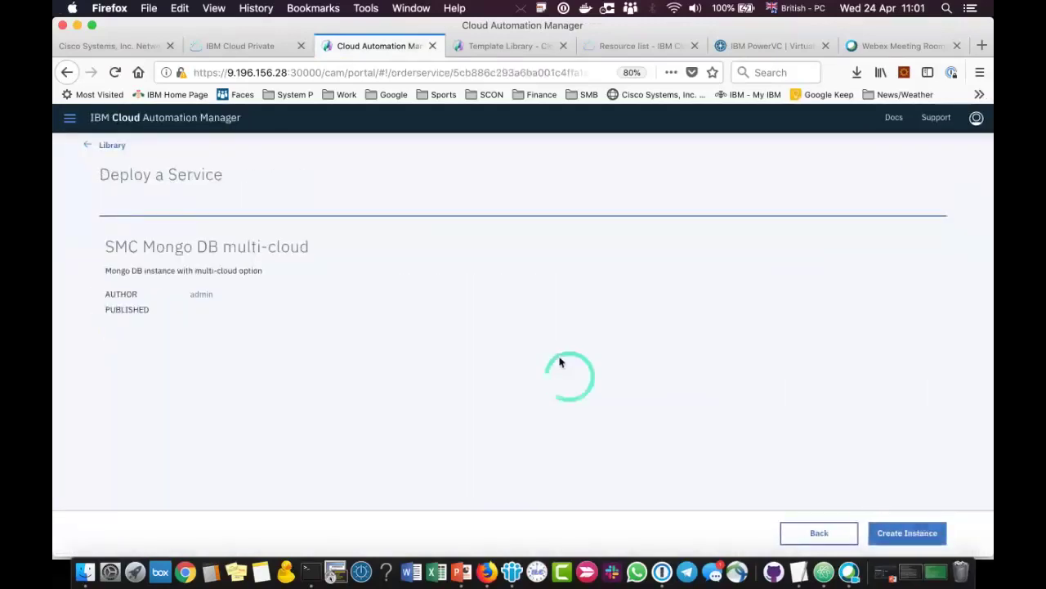
- Create an SMC Mongo DB multi-cloud instance named smc-demo-3-1 on the Openstack Private Cloud
{"action": "left_click", "coordinate": [471, 265]}
{"action": "type", "text": "smc"}
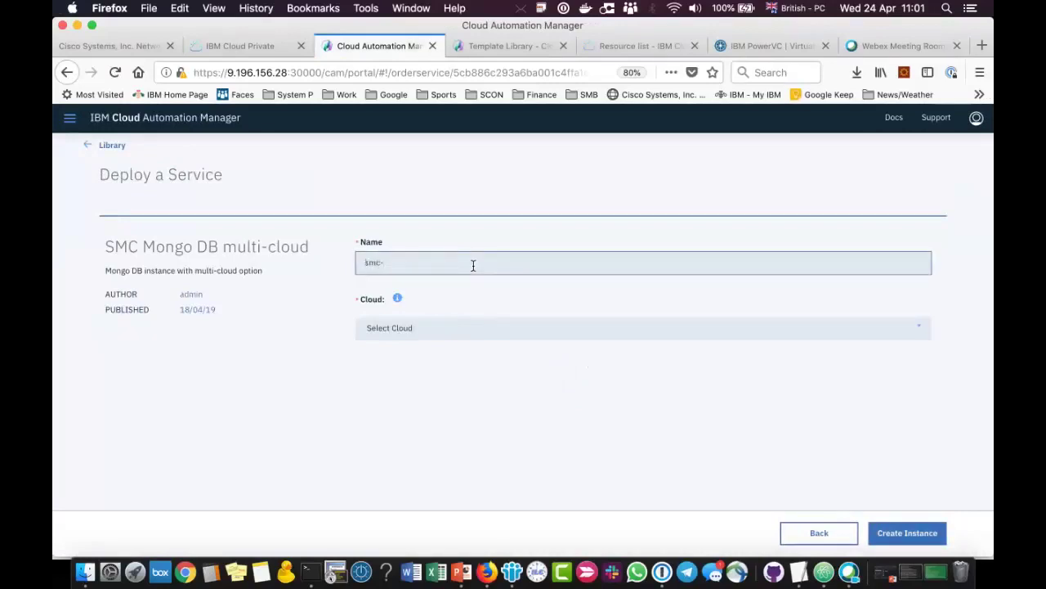
{"action": "type", "text": "-demo-3-1"}
{"action": "left_click", "coordinate": [919, 331]}
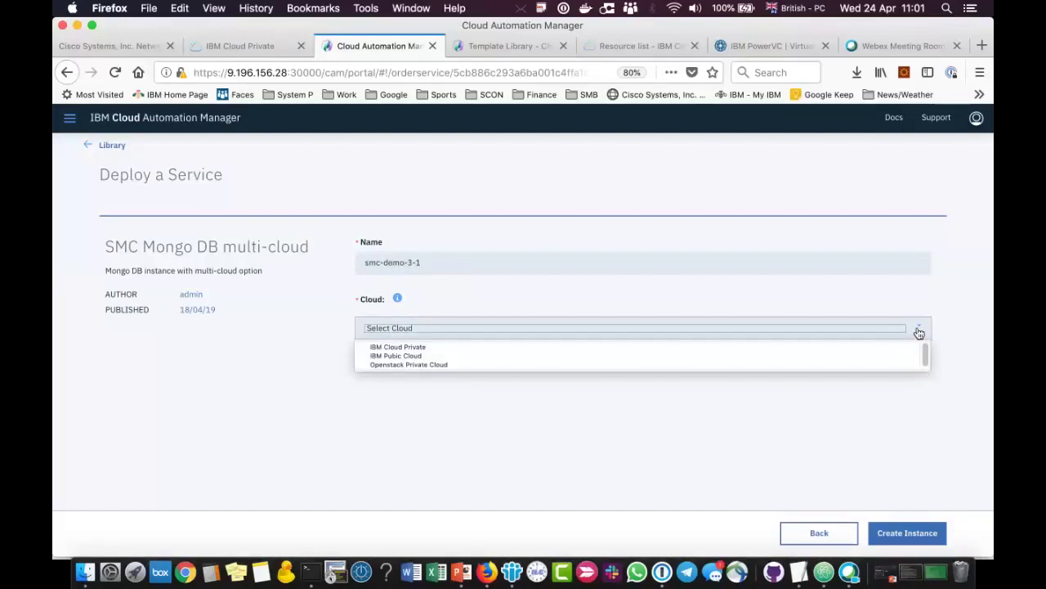
{"action": "left_click", "coordinate": [886, 366]}
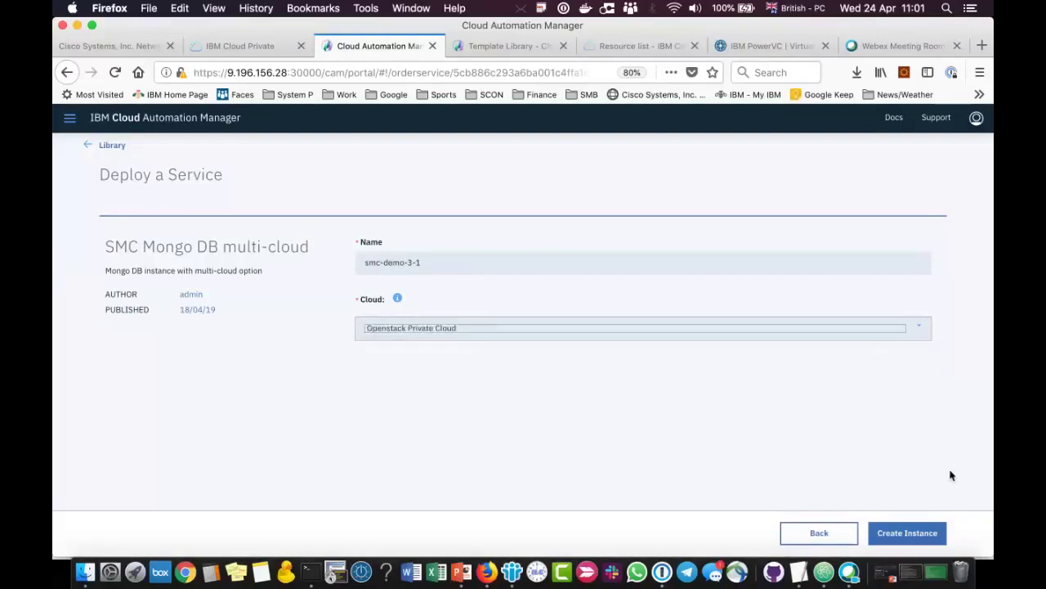
{"action": "left_click", "coordinate": [921, 533]}
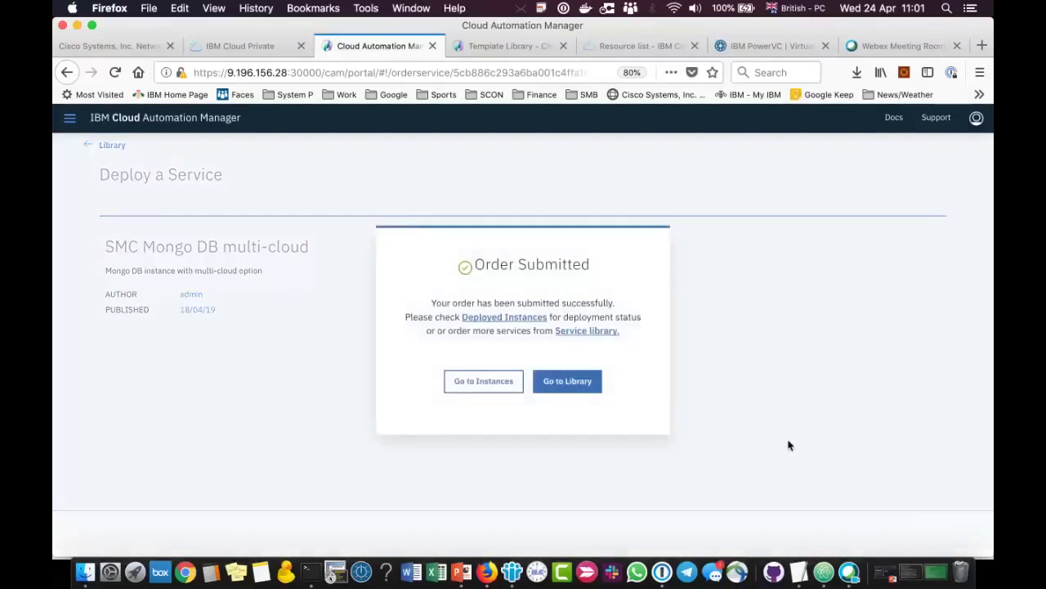
- Check smc-demo-3-1 among the deployed service instances, and refresh the smc virtual machine list in IBM PowerVC
{"action": "left_click", "coordinate": [496, 386]}
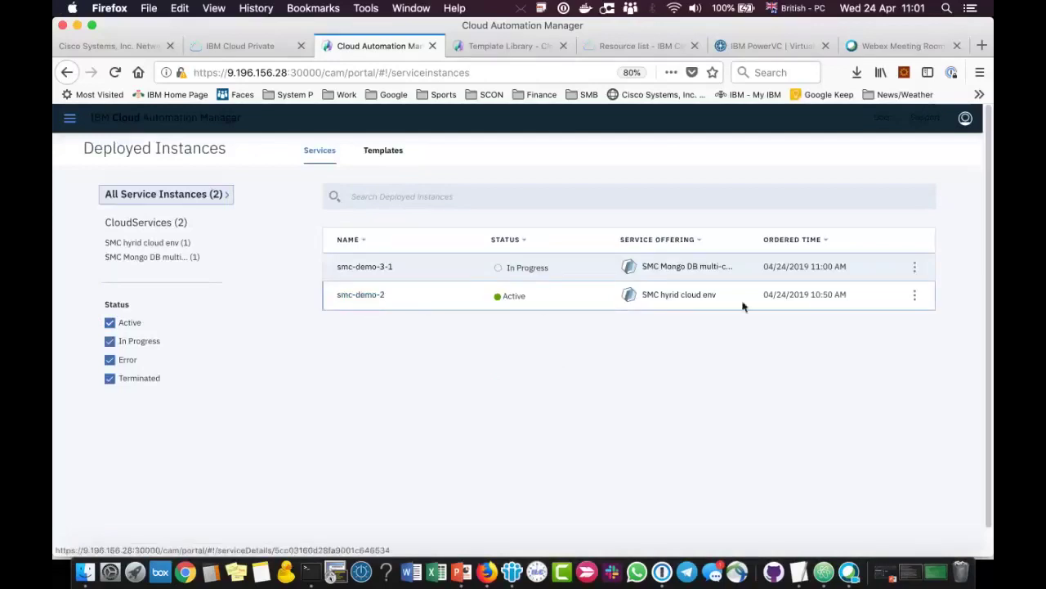
{"action": "left_click", "coordinate": [771, 45]}
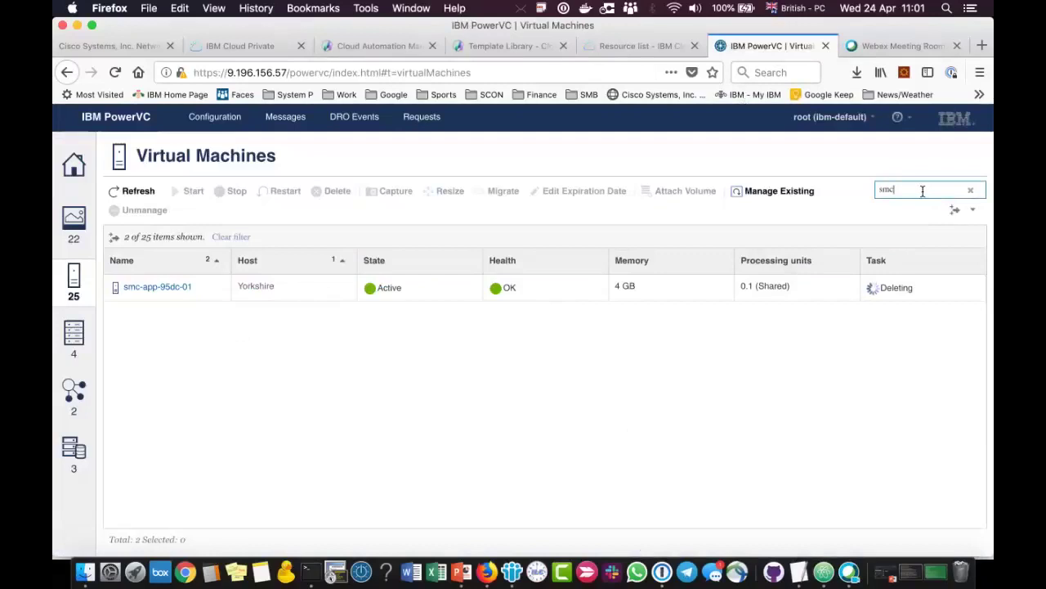
{"action": "left_click", "coordinate": [138, 190]}
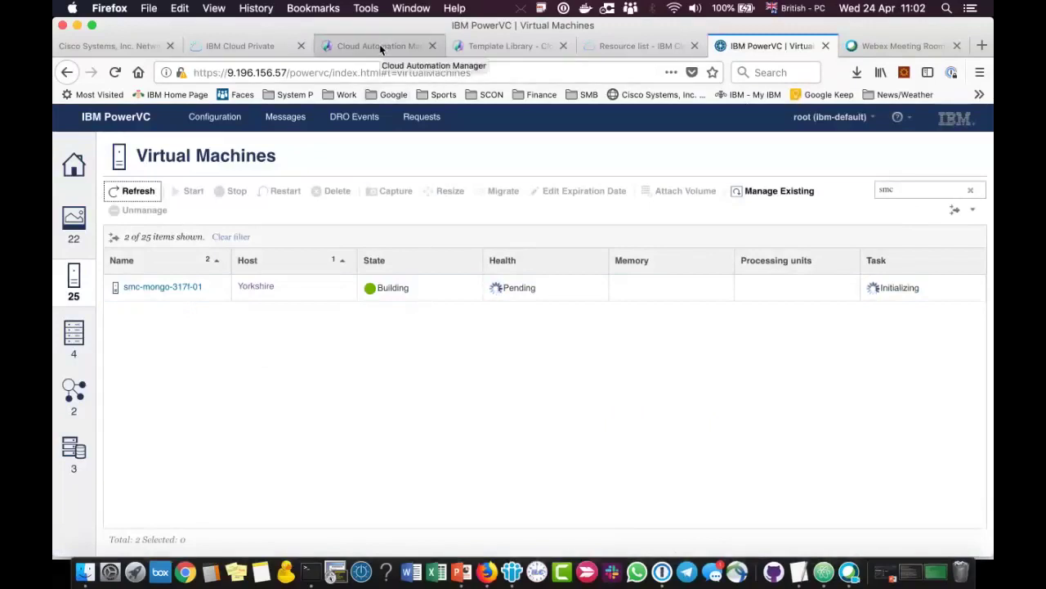
- Return to Cloud Automation Manager and review the published services in the service library
{"action": "left_click", "coordinate": [245, 46]}
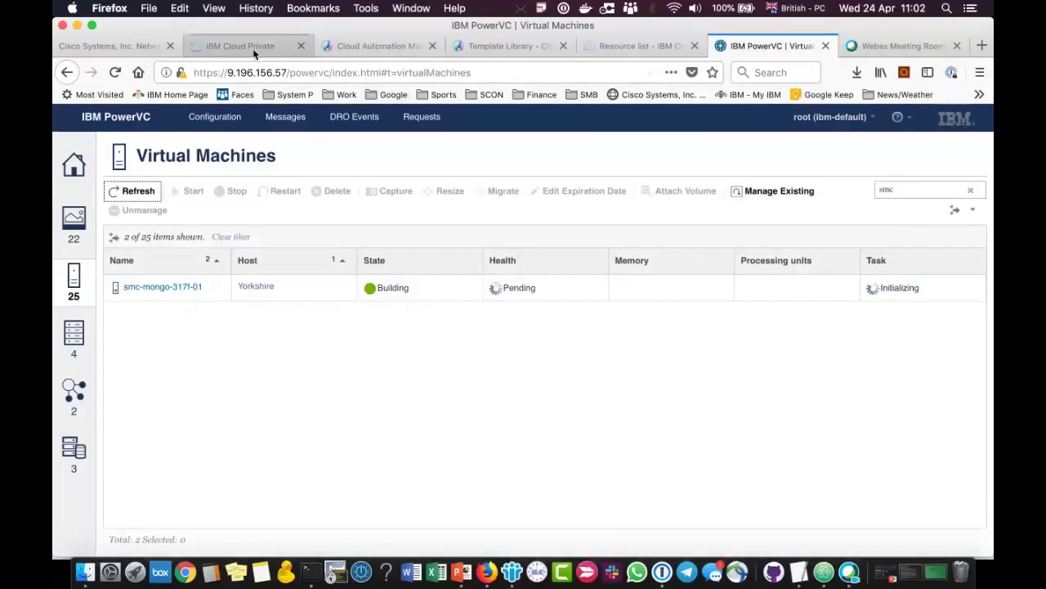
{"action": "left_click", "coordinate": [375, 45]}
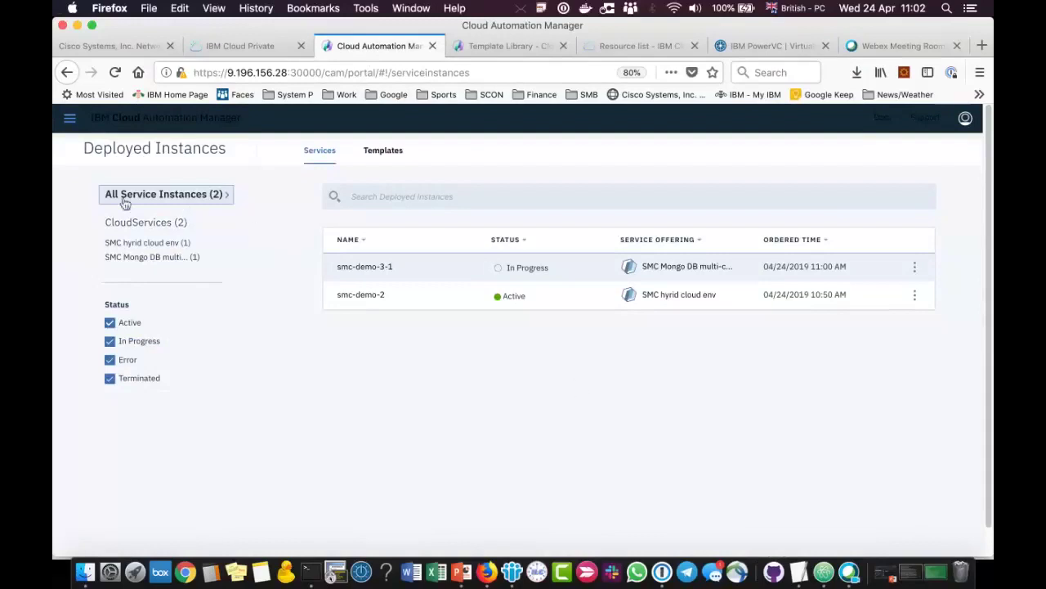
{"action": "left_click", "coordinate": [71, 120]}
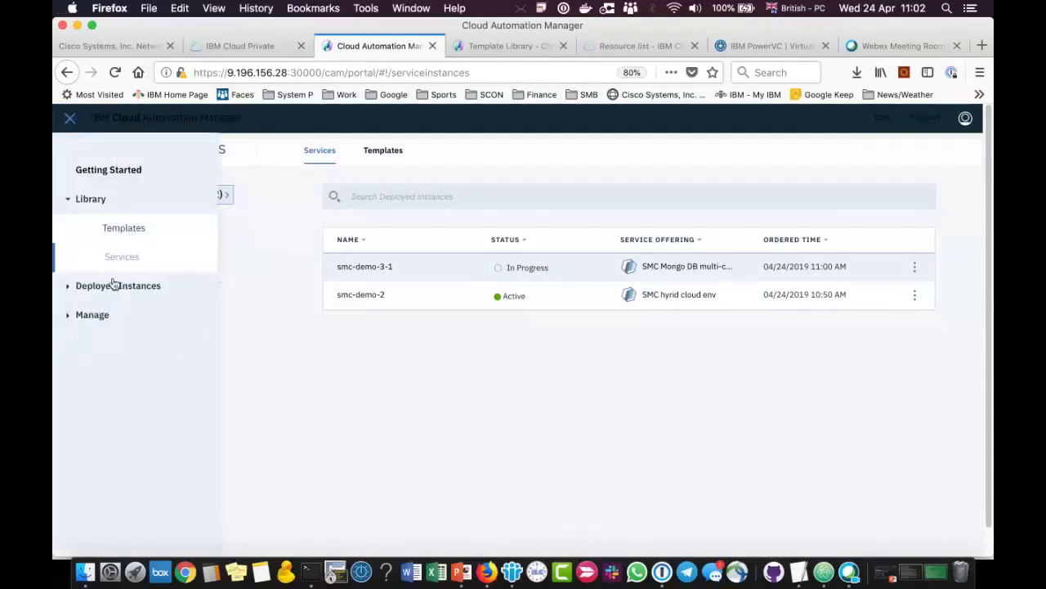
{"action": "left_click", "coordinate": [108, 260]}
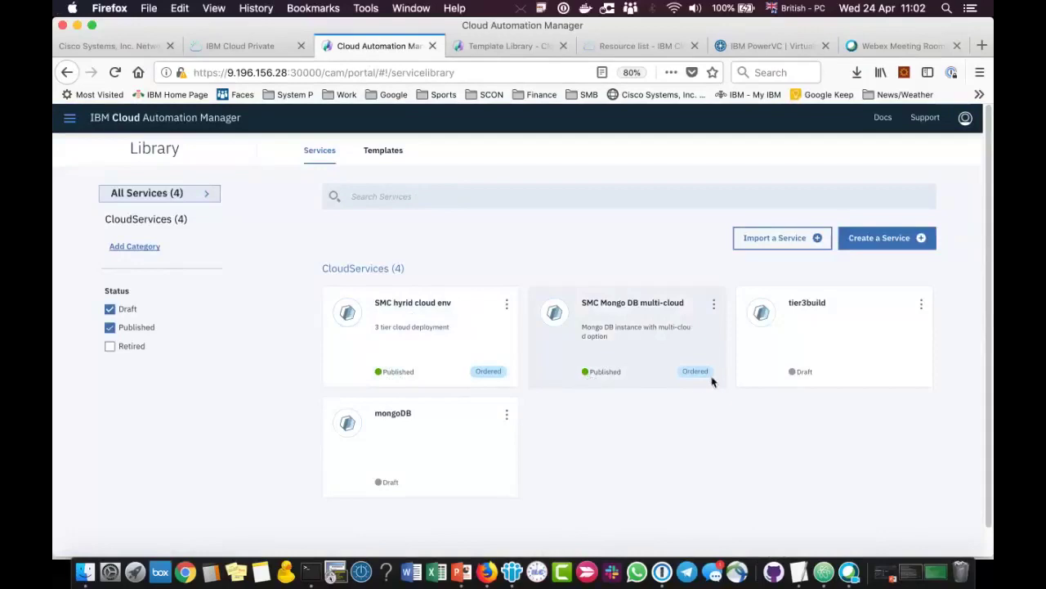
- Search the IBM Cloud Private catalog for "smc-" and open the smc-mongo-db-multi-cloud service
{"action": "left_click", "coordinate": [240, 46]}
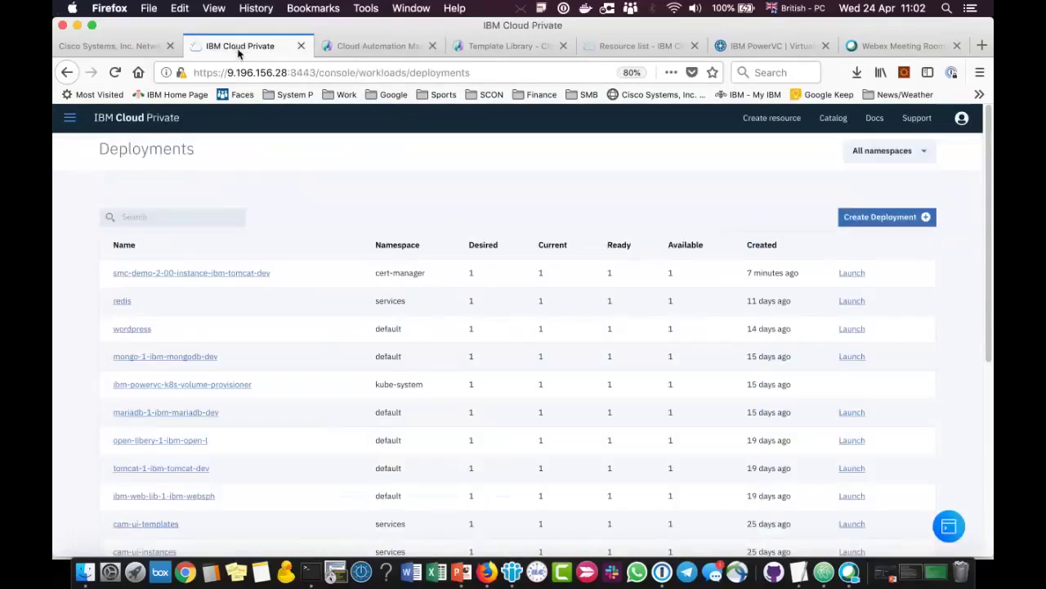
{"action": "left_click", "coordinate": [833, 123]}
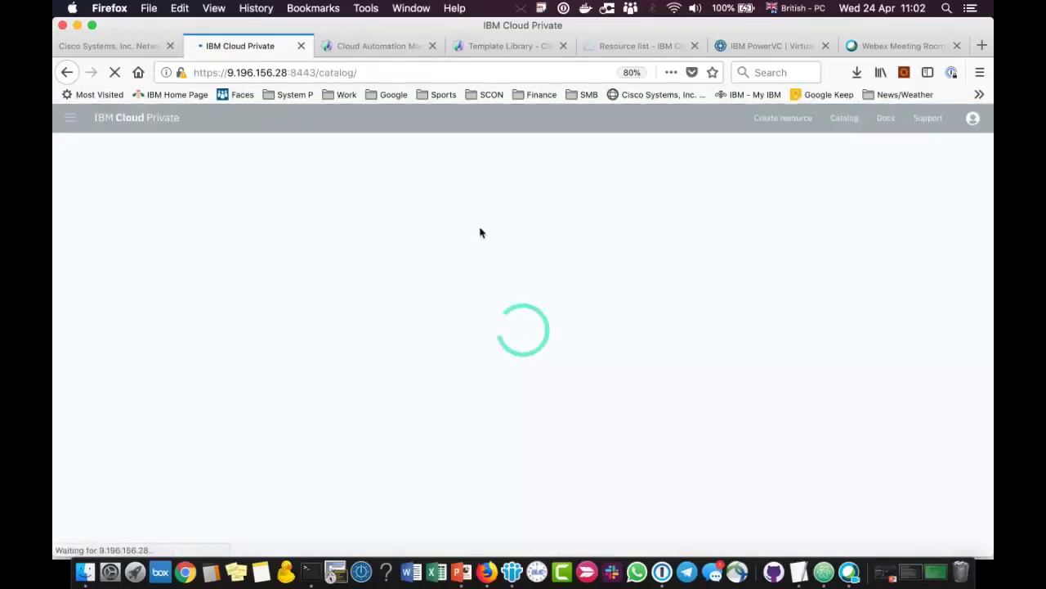
{"action": "left_click", "coordinate": [468, 204]}
{"action": "type", "text": "smc"}
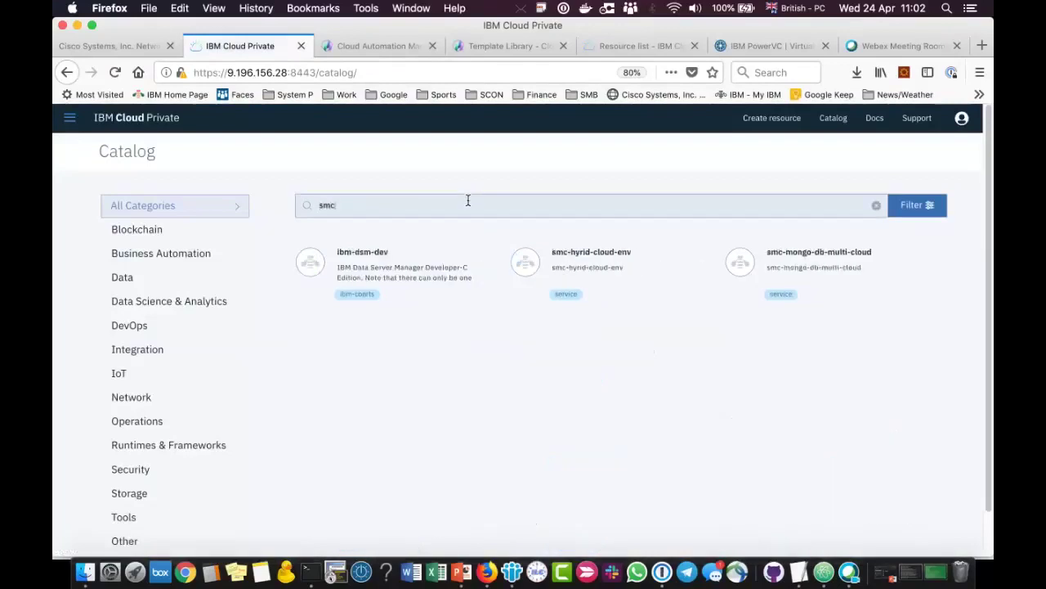
{"action": "left_click", "coordinate": [407, 47]}
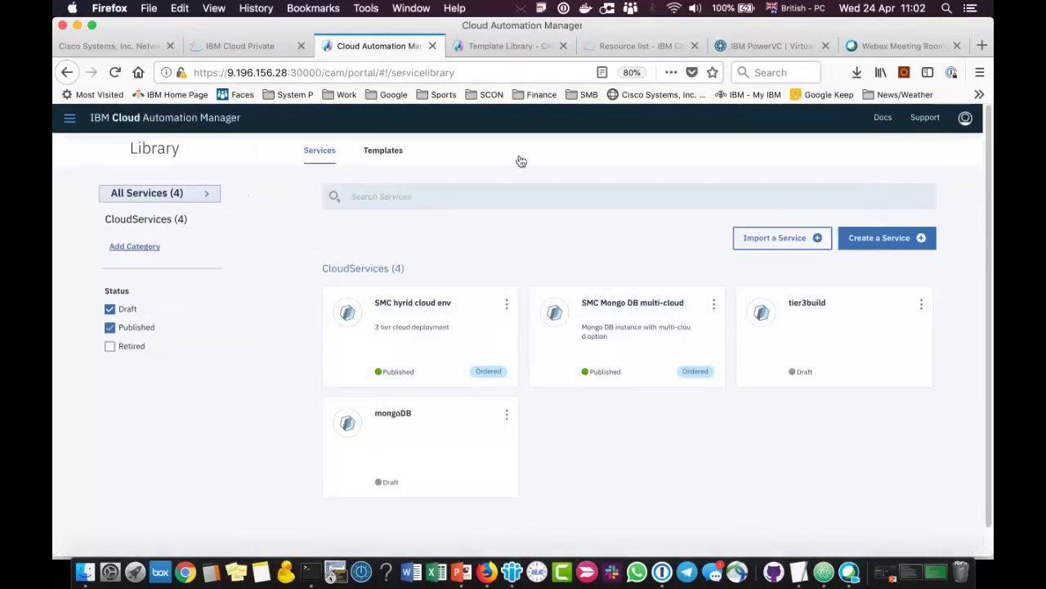
{"action": "left_click", "coordinate": [239, 47]}
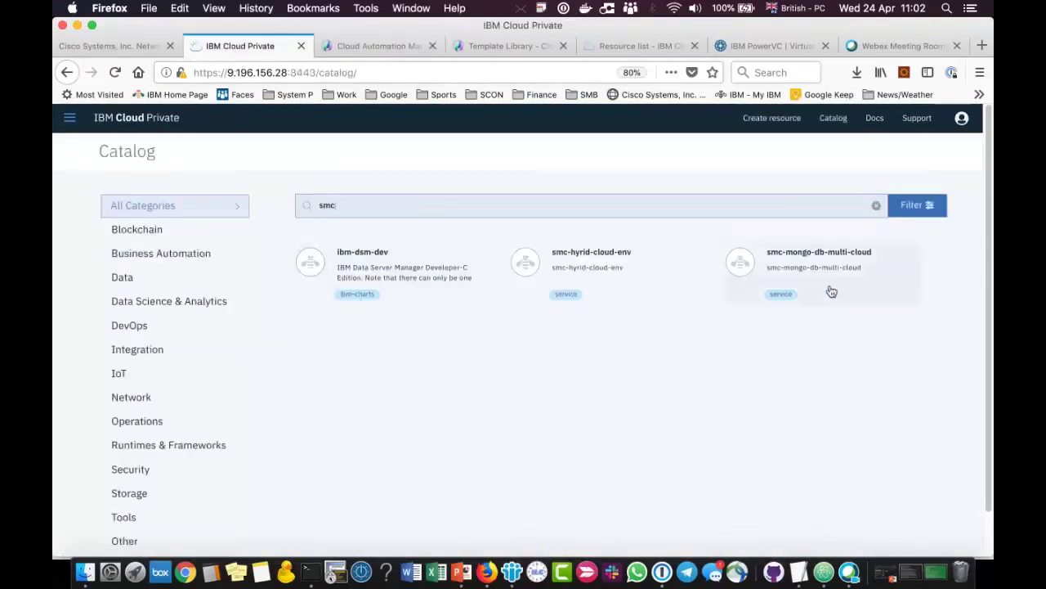
{"action": "type", "text": "-"}
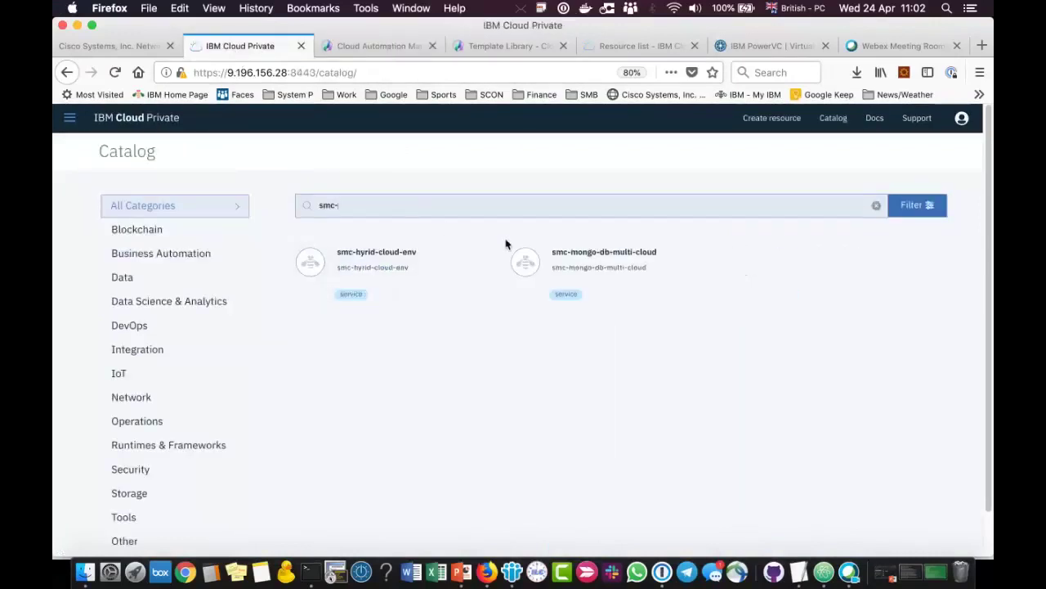
{"action": "left_click", "coordinate": [626, 278]}
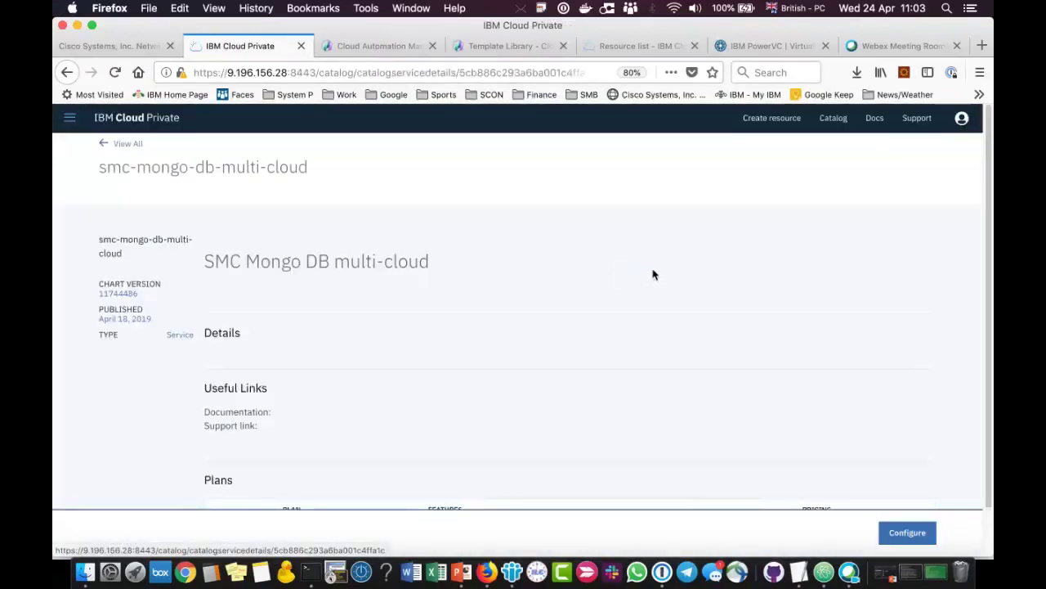
- Choose the standard plan for smc-mongo-db-multi-cloud and proceed to its configuration
{"action": "scroll", "coordinate": [654, 274], "scroll_direction": "down", "scroll_amount": 1}
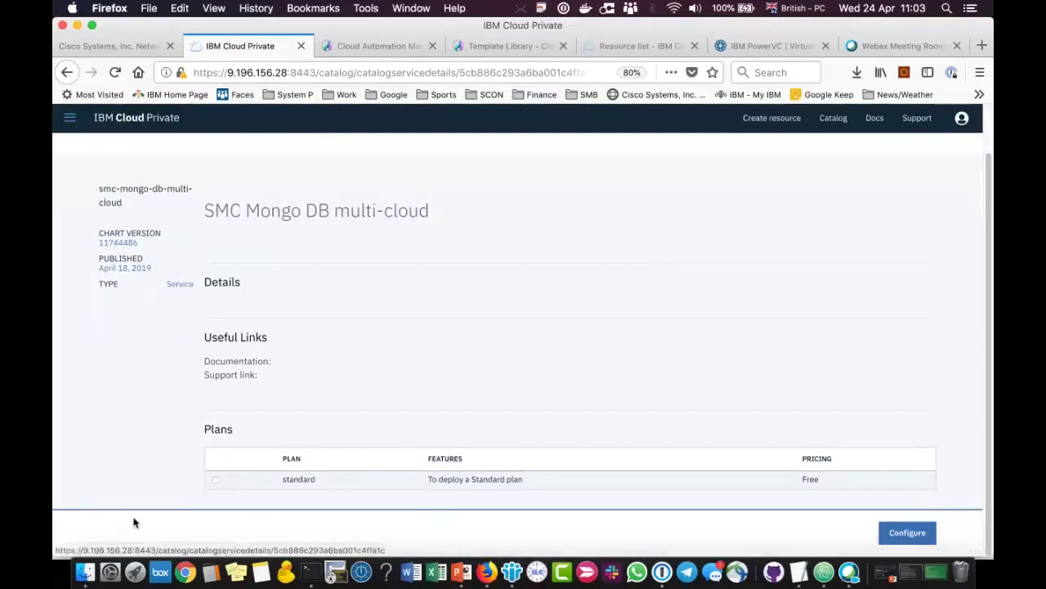
{"action": "left_click", "coordinate": [215, 480]}
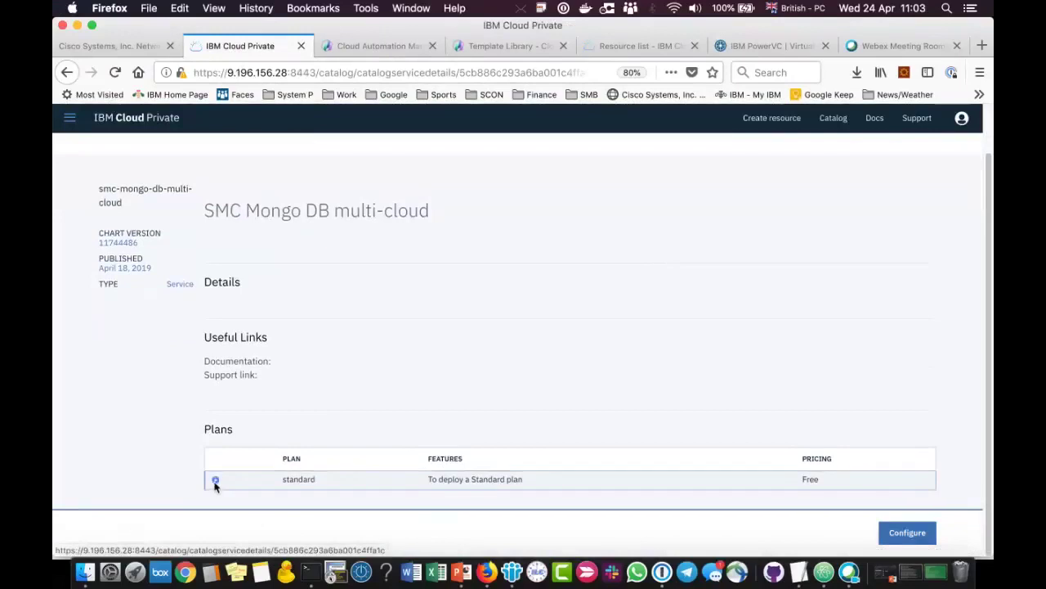
{"action": "left_click", "coordinate": [909, 533]}
- Name the service instance smc-demo-3-2, set its namespace to cert-manager, and choose IBM Pubic Cloud as the cloud
{"action": "left_click", "coordinate": [447, 304]}
{"action": "type", "text": "smc-demo-3-2"}
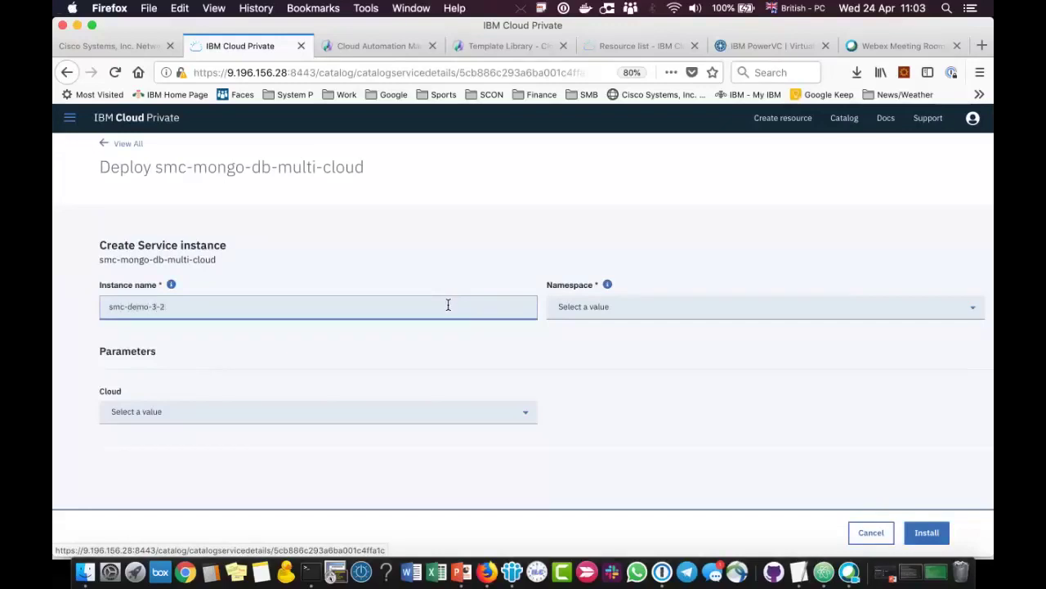
{"action": "left_click", "coordinate": [655, 310]}
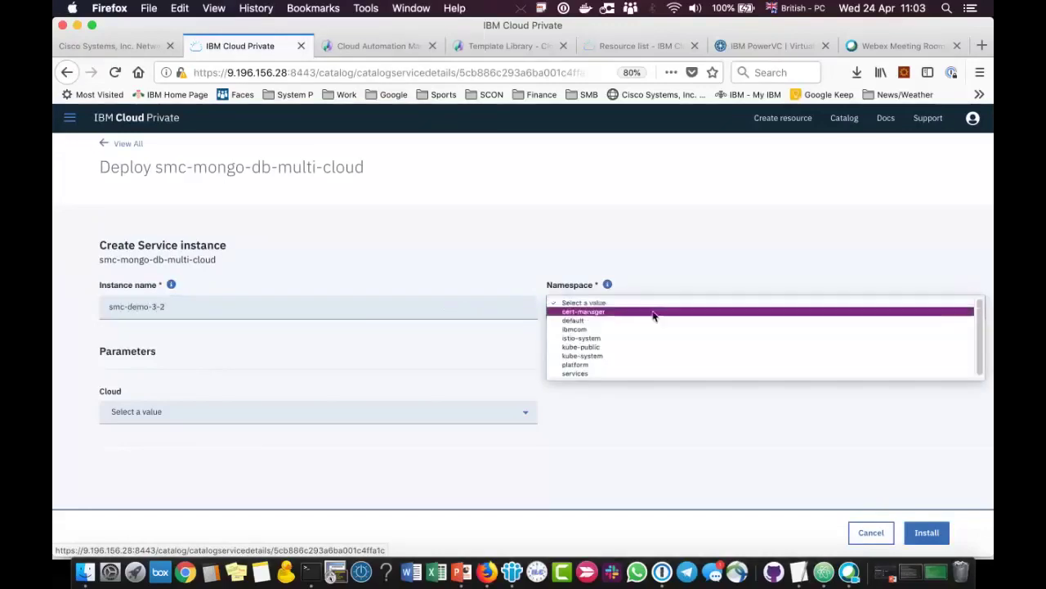
{"action": "left_click", "coordinate": [653, 314]}
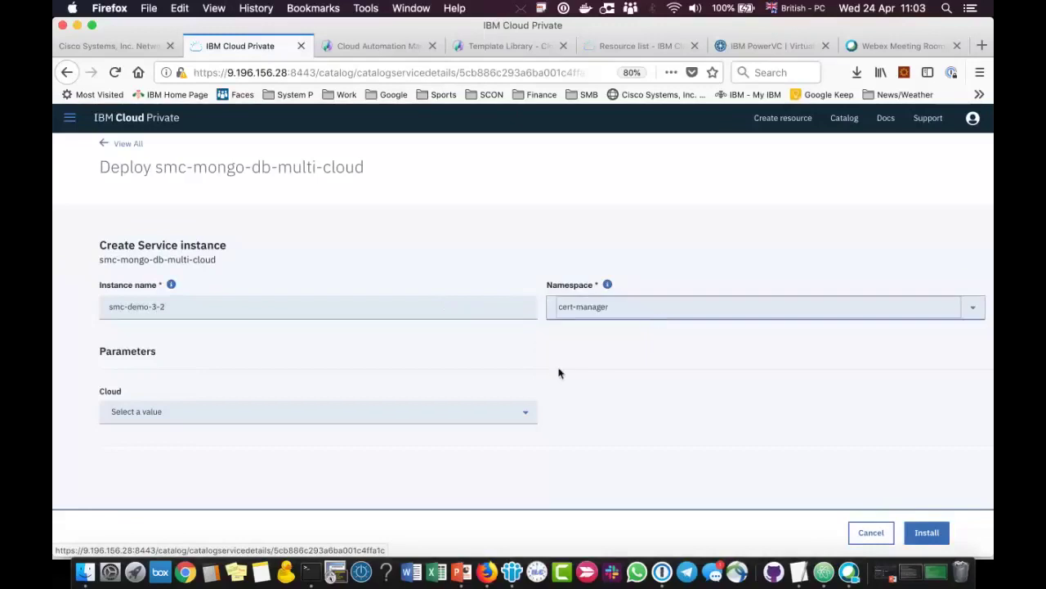
{"action": "left_click", "coordinate": [526, 417]}
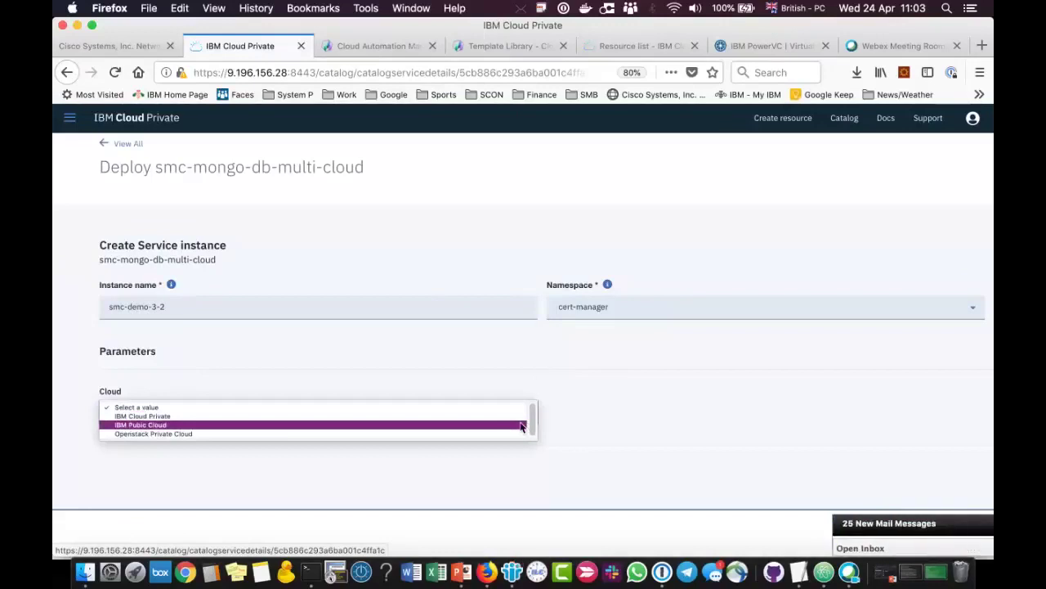
{"action": "left_click", "coordinate": [524, 426]}
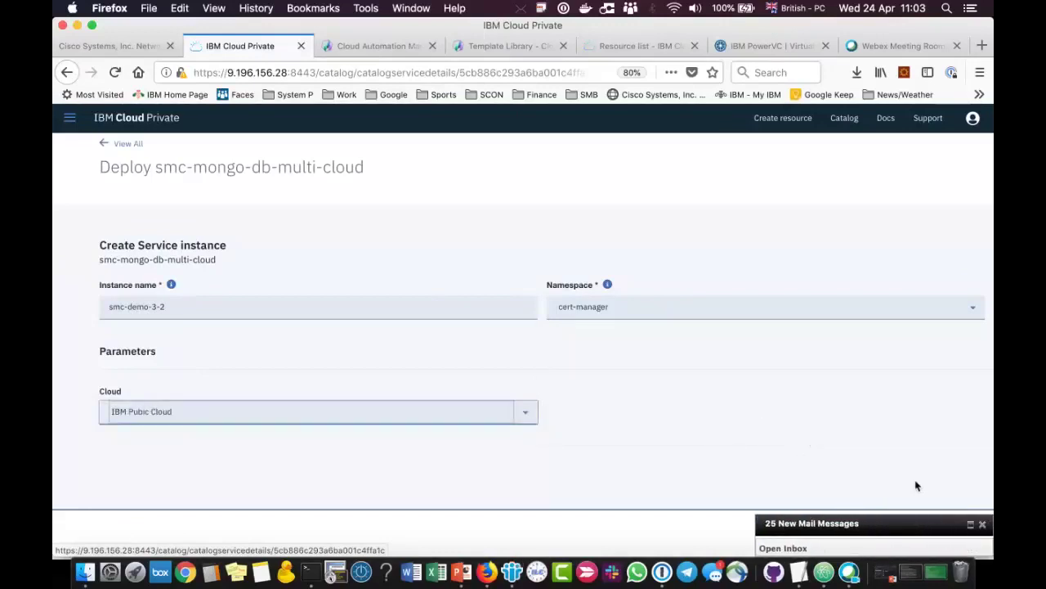
- Dismiss the new mail notification, install and deploy smc-demo-3-2, and close the completion dialog
{"action": "left_click", "coordinate": [983, 528]}
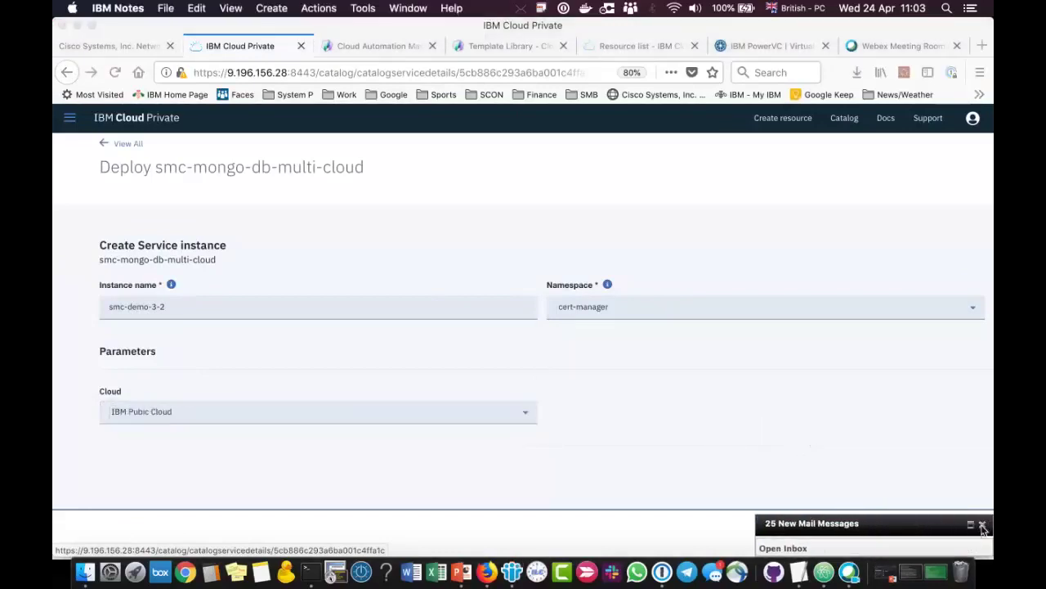
{"action": "left_click", "coordinate": [983, 527]}
{"action": "left_click", "coordinate": [932, 535]}
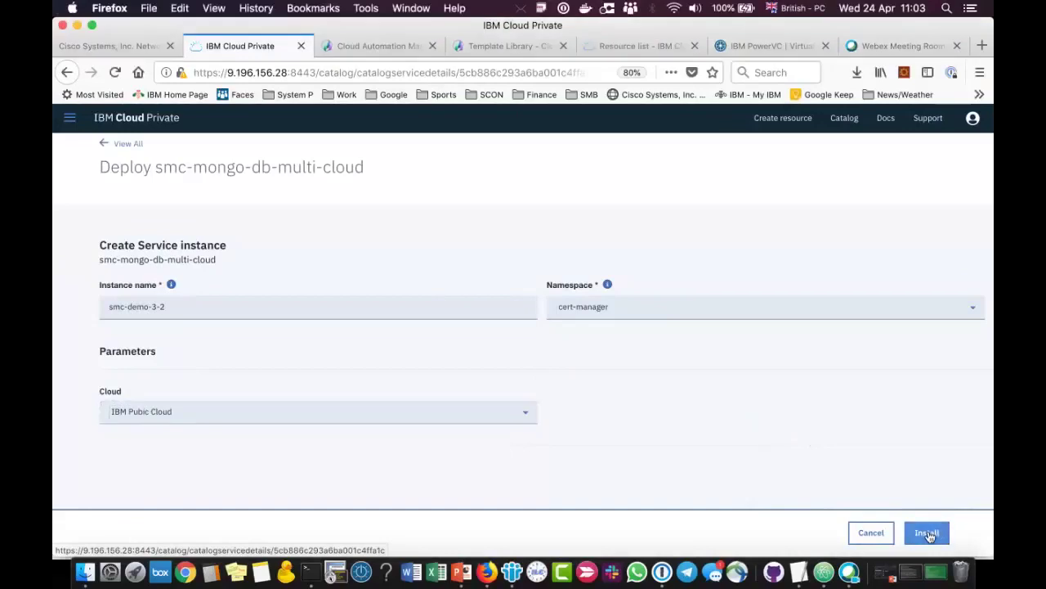
{"action": "left_click", "coordinate": [932, 536]}
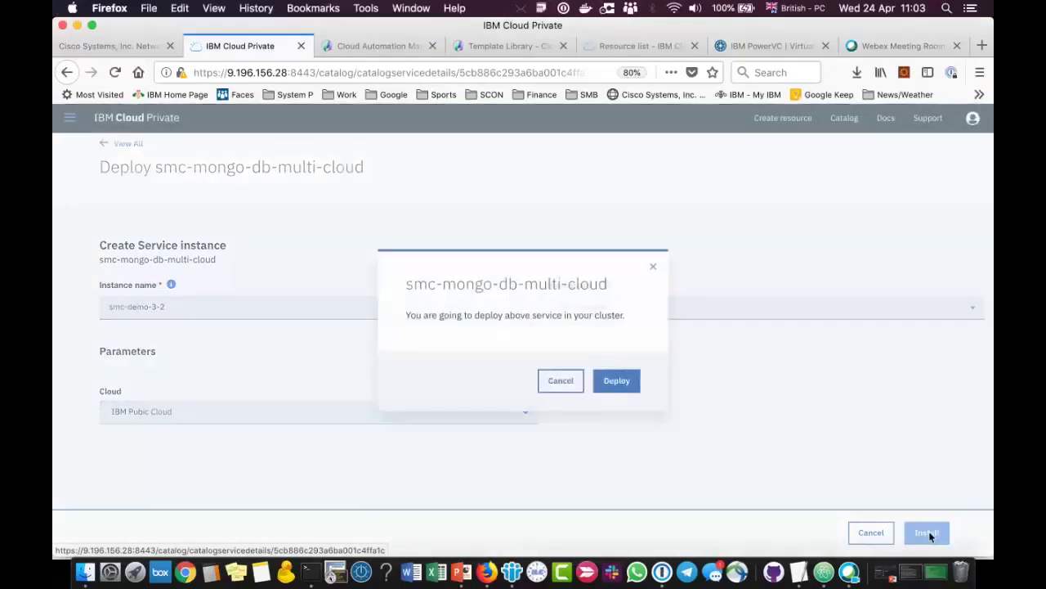
{"action": "left_click", "coordinate": [615, 383]}
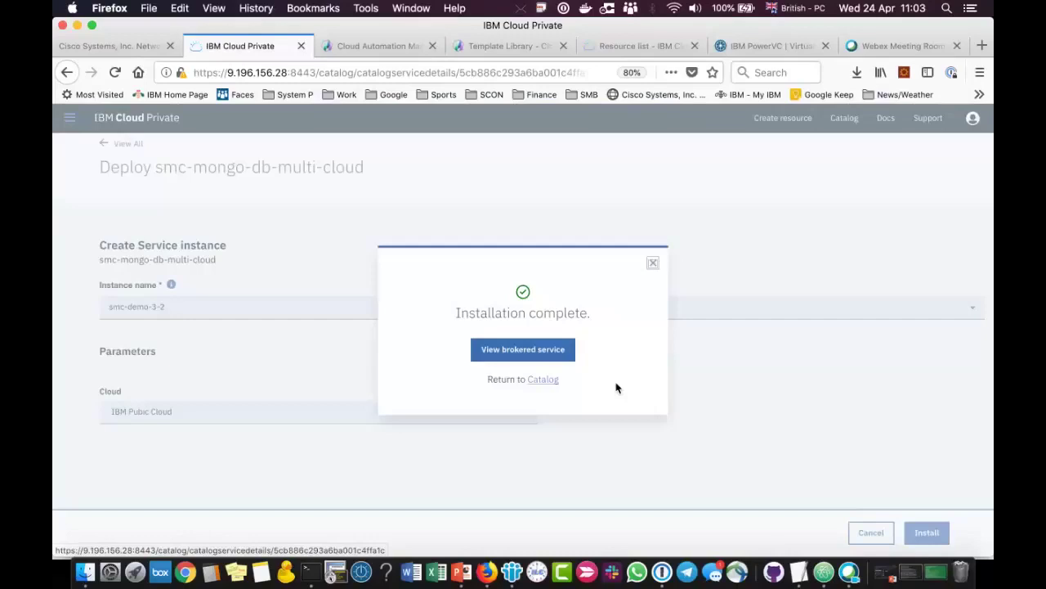
{"action": "left_click", "coordinate": [653, 263]}
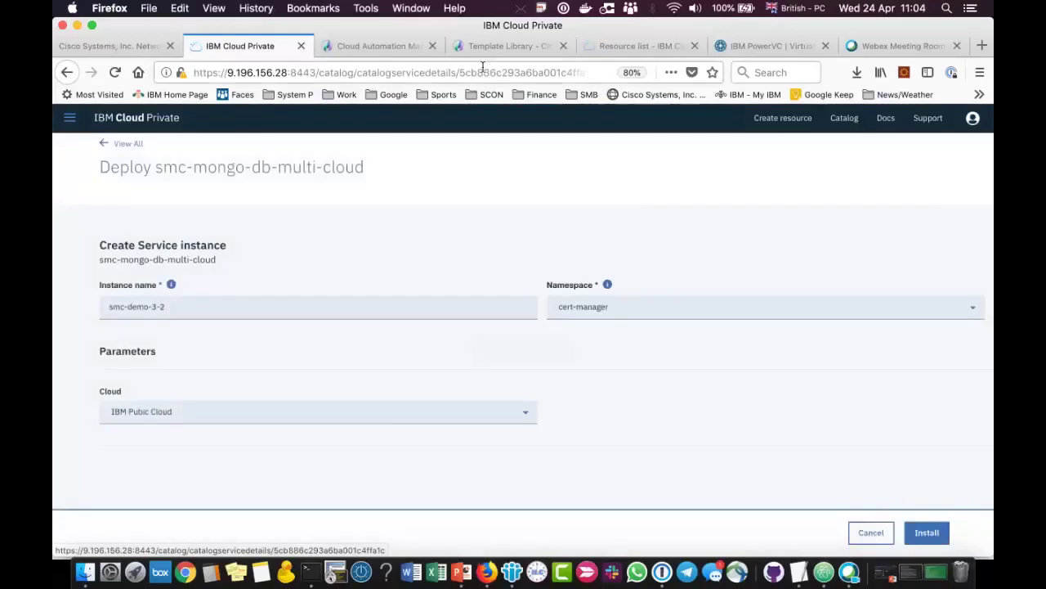
- Switch to Cloud Automation Manager and list the deployed template instances to check the MongoDB deployments
{"action": "left_click", "coordinate": [394, 48]}
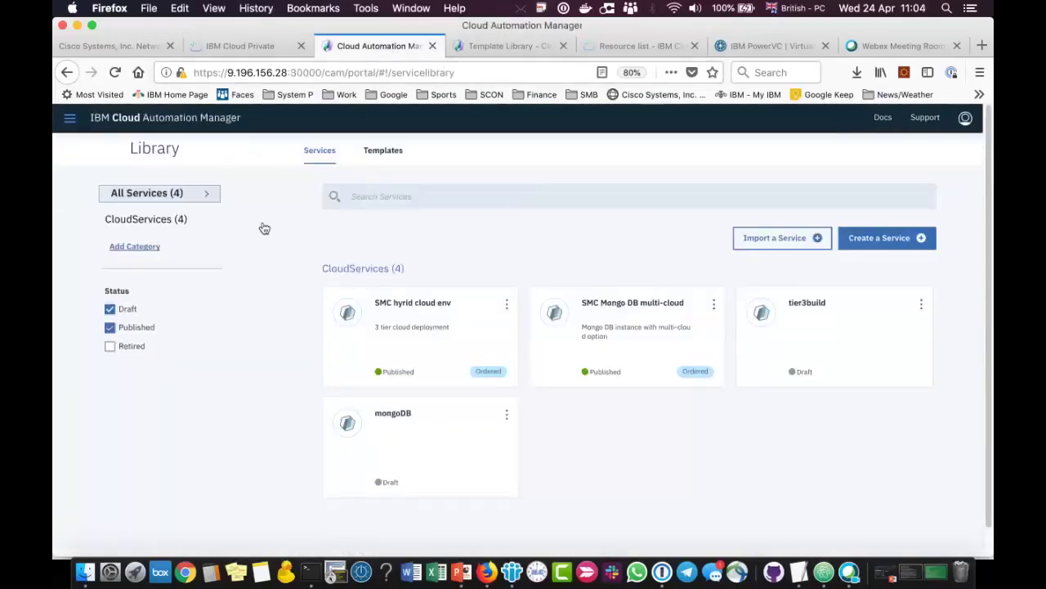
{"action": "left_click", "coordinate": [71, 122]}
{"action": "left_click", "coordinate": [89, 288]}
{"action": "left_click", "coordinate": [121, 269]}
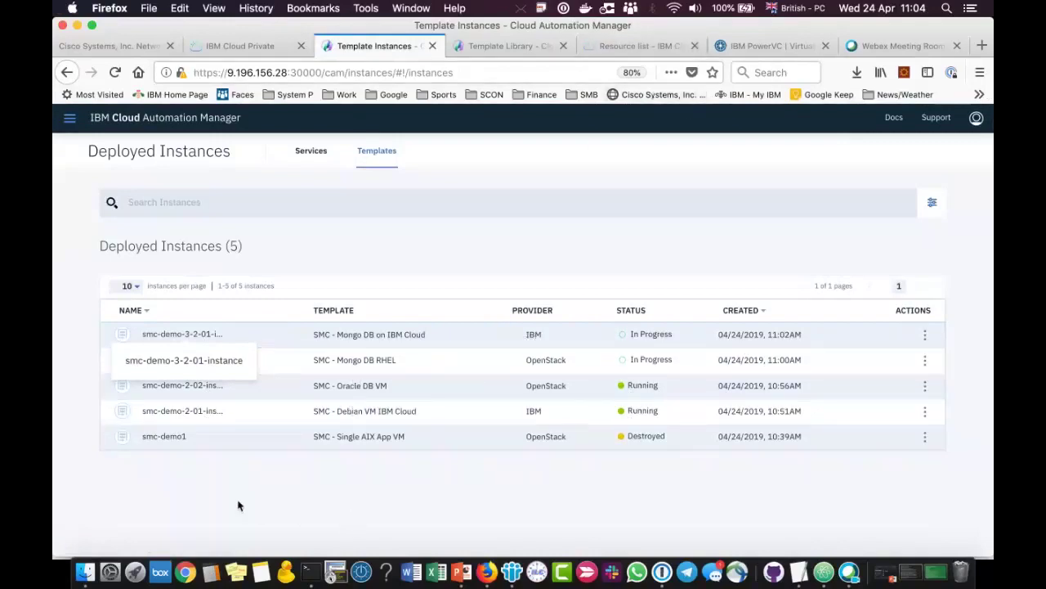
- Look at the smc-demo-3-1 template instance's details, return to the instance list, and check its virtual machine in IBM PowerVC
{"action": "left_click", "coordinate": [205, 367]}
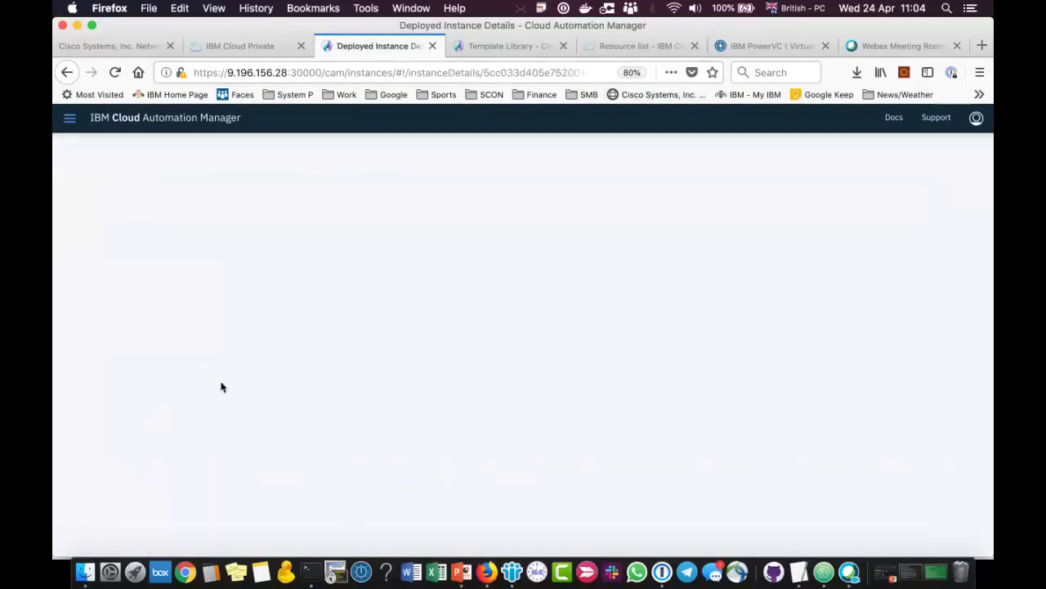
{"action": "left_click", "coordinate": [67, 72]}
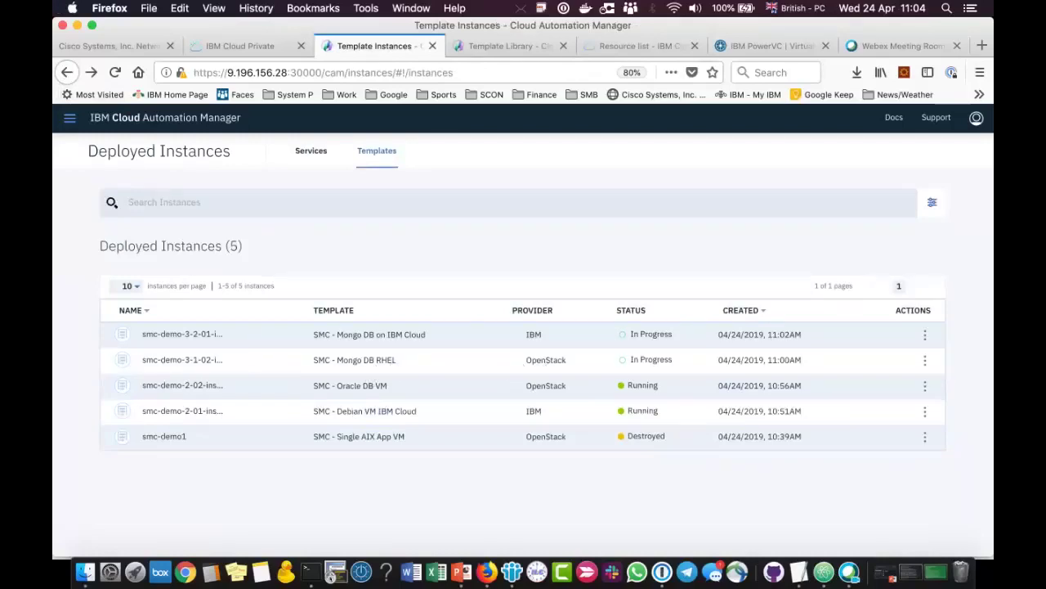
{"action": "left_click", "coordinate": [772, 45]}
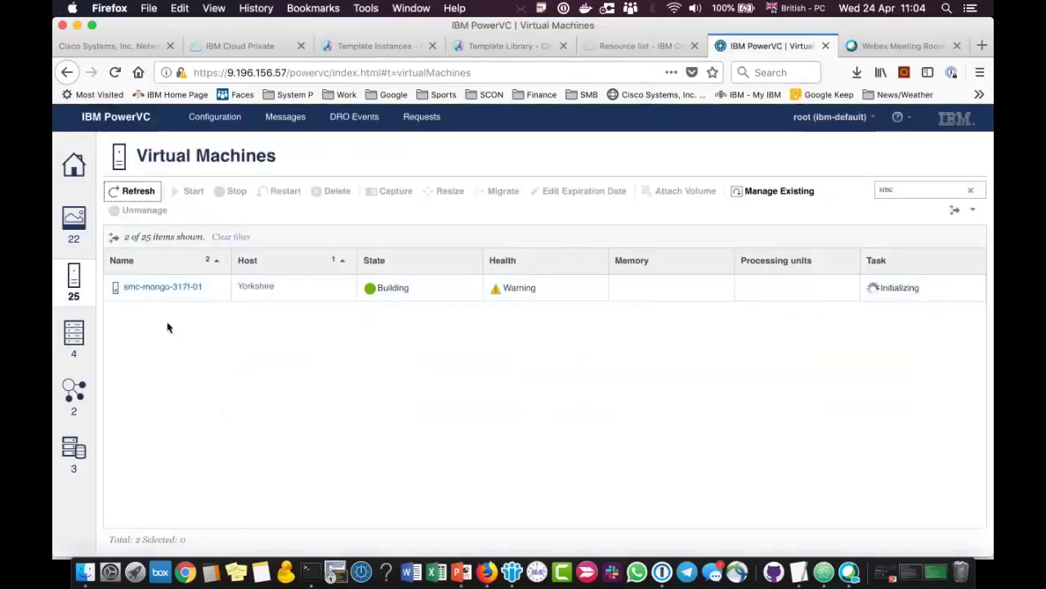
- Refresh the IBM Cloud resource list to check the deployed MongoDB device, and return to IBM Cloud Private
{"action": "left_click", "coordinate": [628, 48]}
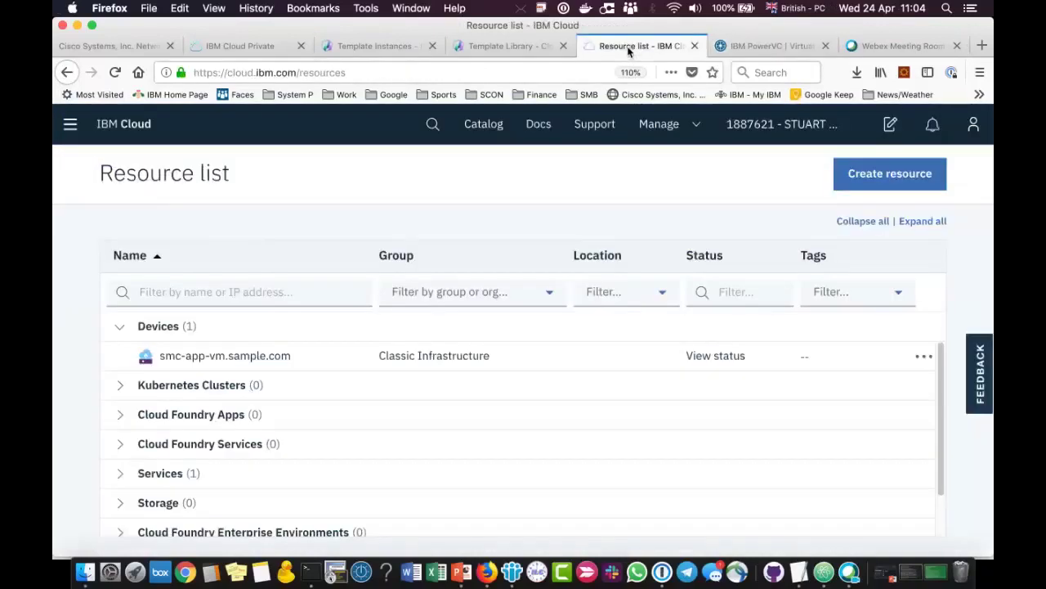
{"action": "left_click", "coordinate": [114, 72]}
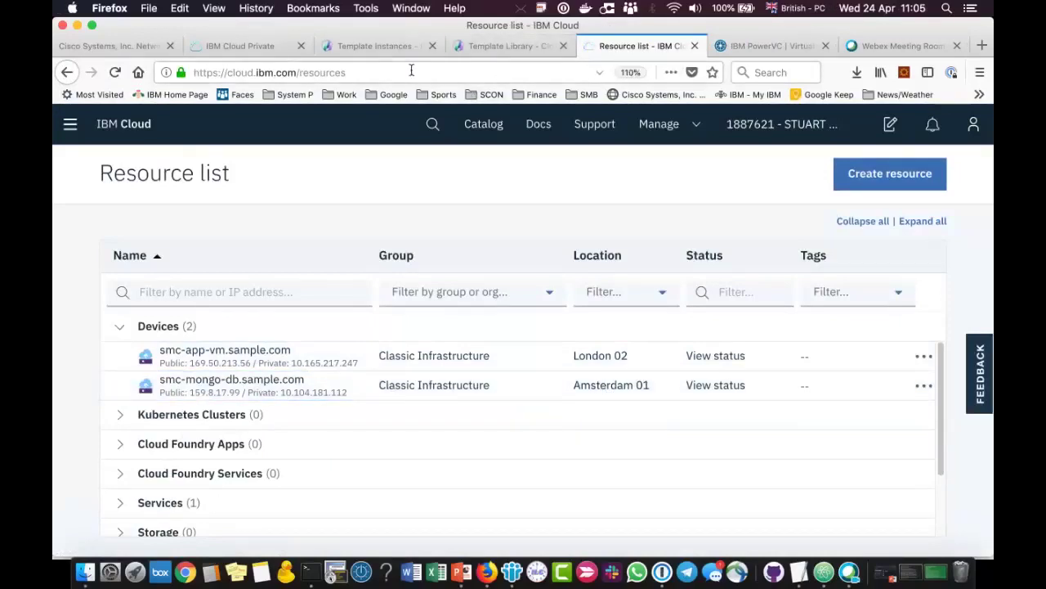
{"action": "left_click", "coordinate": [240, 49]}
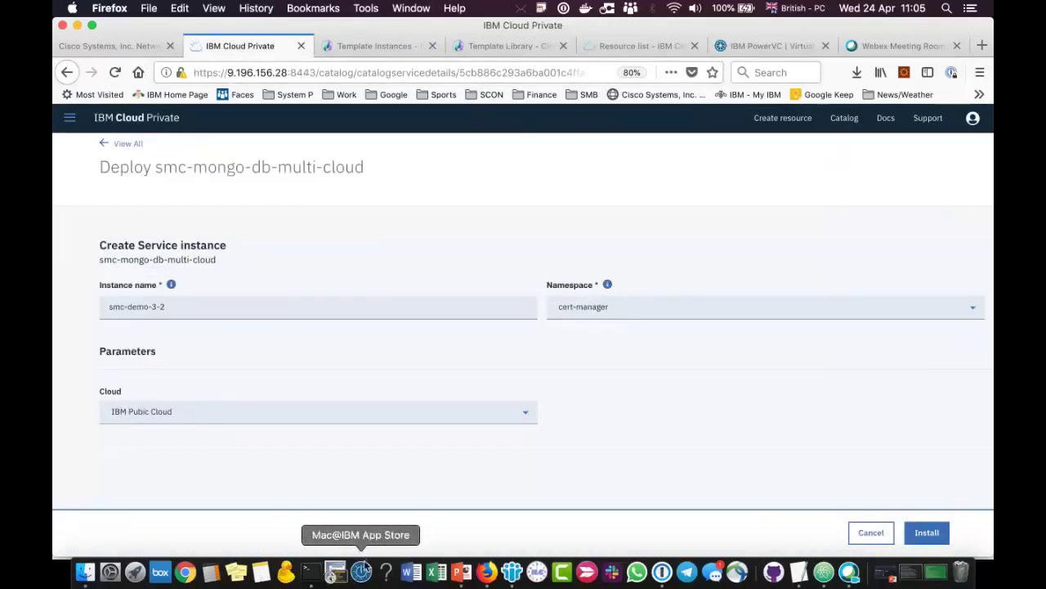
- Switch to the PowerPoint slide show and advance to the "CAM Template Configuration & Use" slide listing Demonstration 1
{"action": "key", "text": "super+Tab"}
{"action": "key", "text": "super+Tab"}
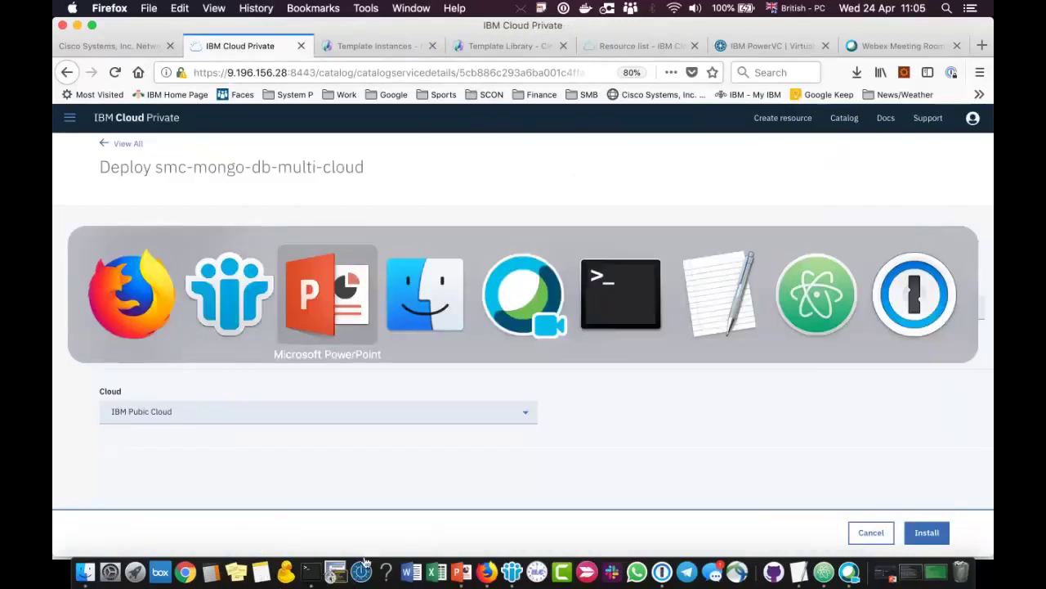
{"action": "key", "text": "Right"}
{"action": "key", "text": "Right"}
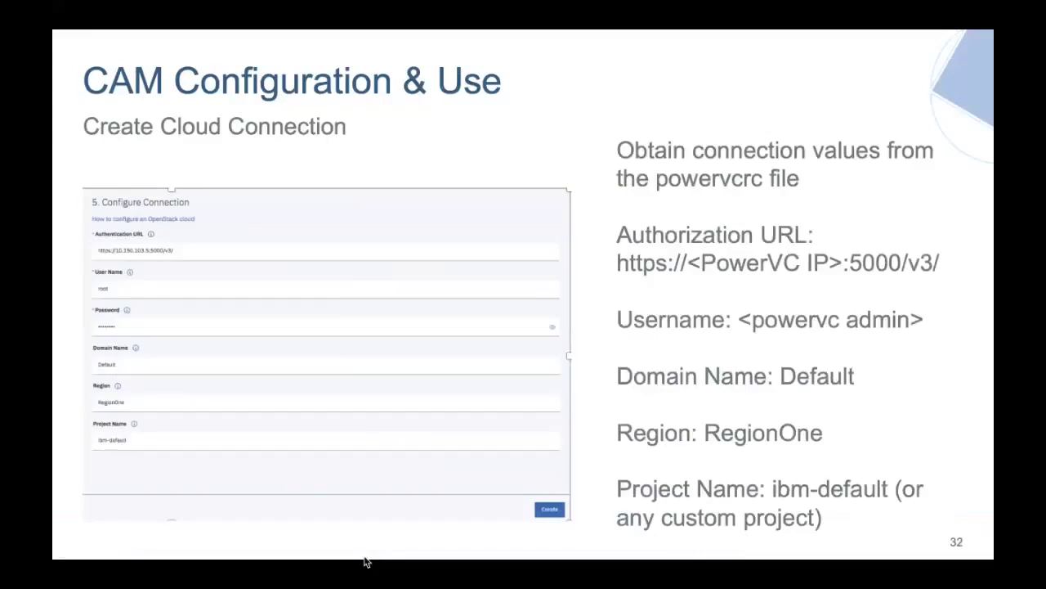
{"action": "key", "text": "Right"}
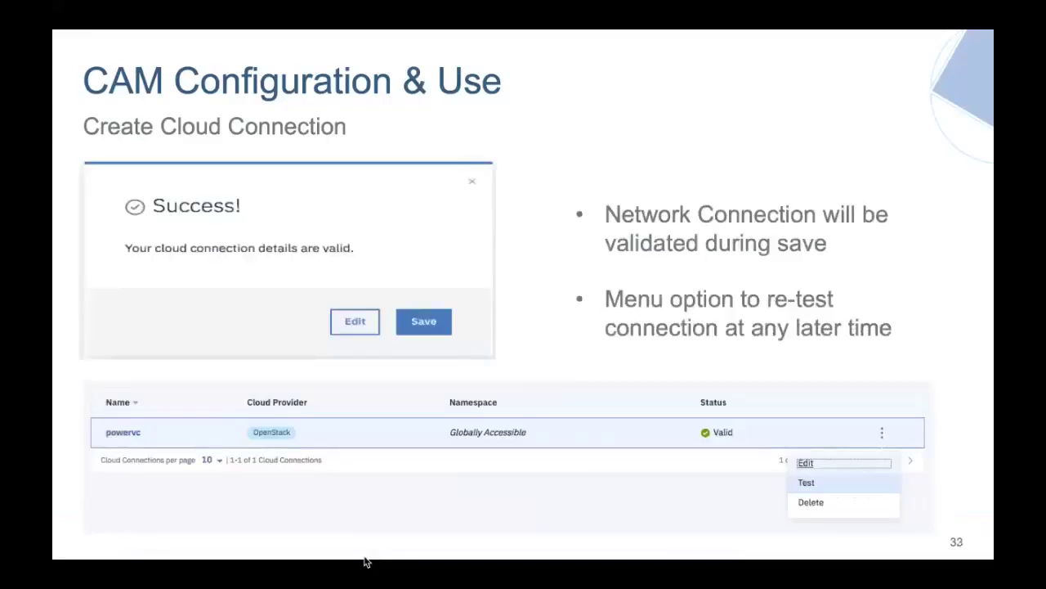
{"action": "key", "text": "Right"}
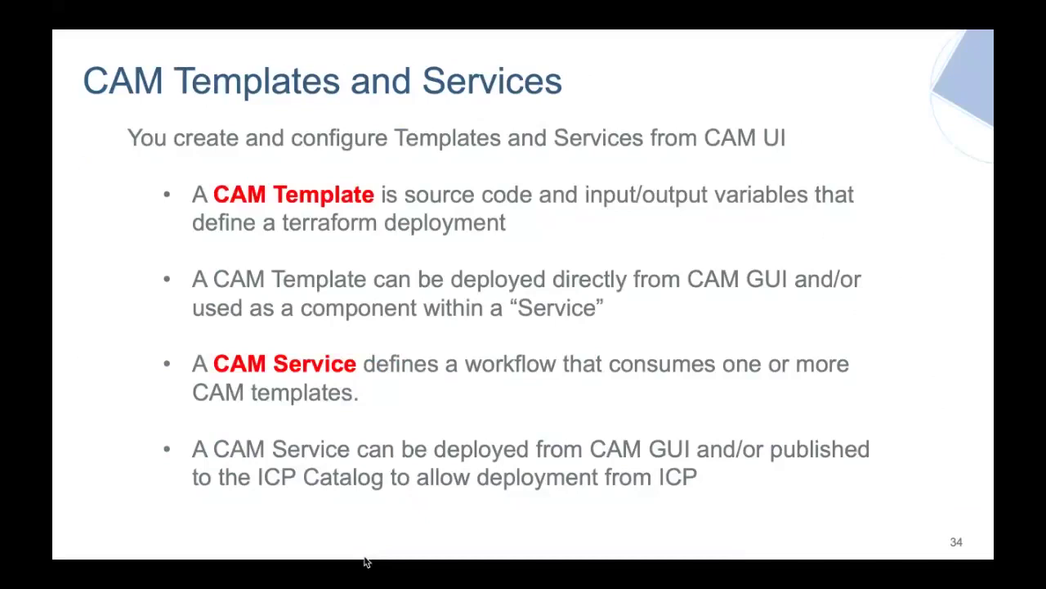
{"action": "key", "text": "Right"}
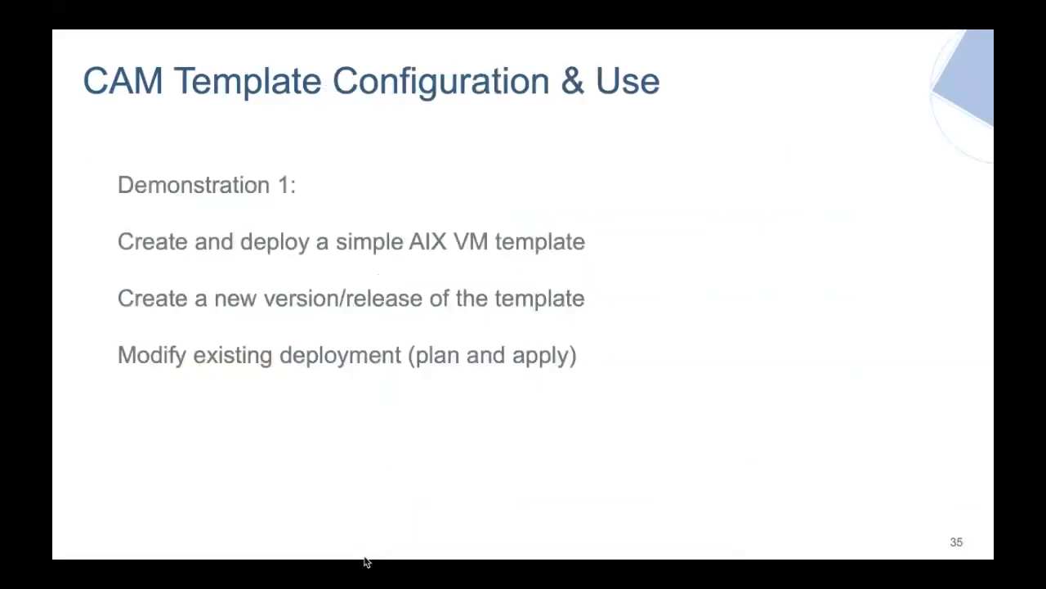